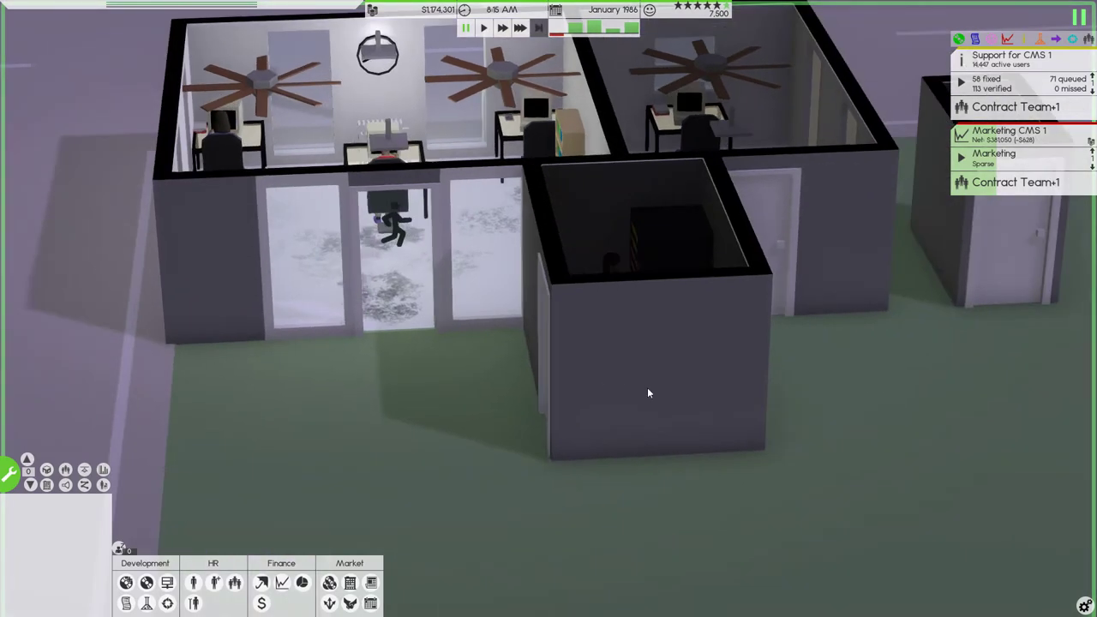
Step: Orbit and pan the camera around the office building from several angles
{"action": "mouse_move", "coordinate": [647, 388]}
{"action": "left_mouse_down"}
{"action": "mouse_move", "coordinate": [613, 360]}
{"action": "mouse_move", "coordinate": [646, 367]}
{"action": "mouse_move", "coordinate": [637, 390]}
{"action": "left_mouse_up"}
{"action": "scroll", "coordinate": [637, 391], "scroll_direction": "down", "scroll_amount": 1}
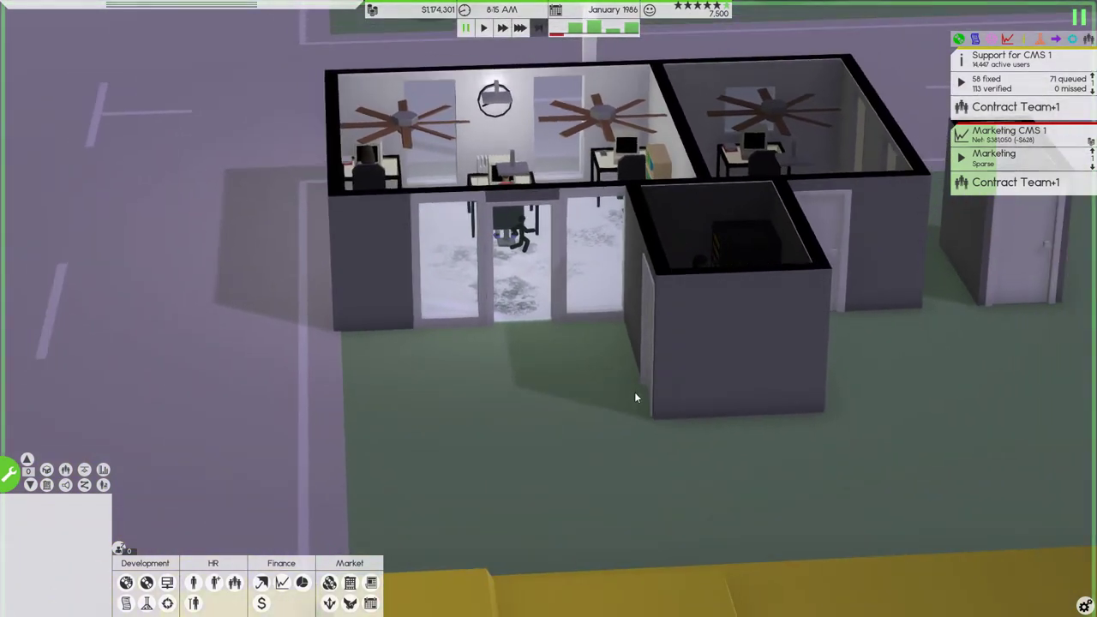
{"action": "mouse_move", "coordinate": [634, 391]}
{"action": "left_mouse_down"}
{"action": "mouse_move", "coordinate": [511, 371]}
{"action": "mouse_move", "coordinate": [590, 406]}
{"action": "mouse_move", "coordinate": [727, 414]}
{"action": "left_mouse_up"}
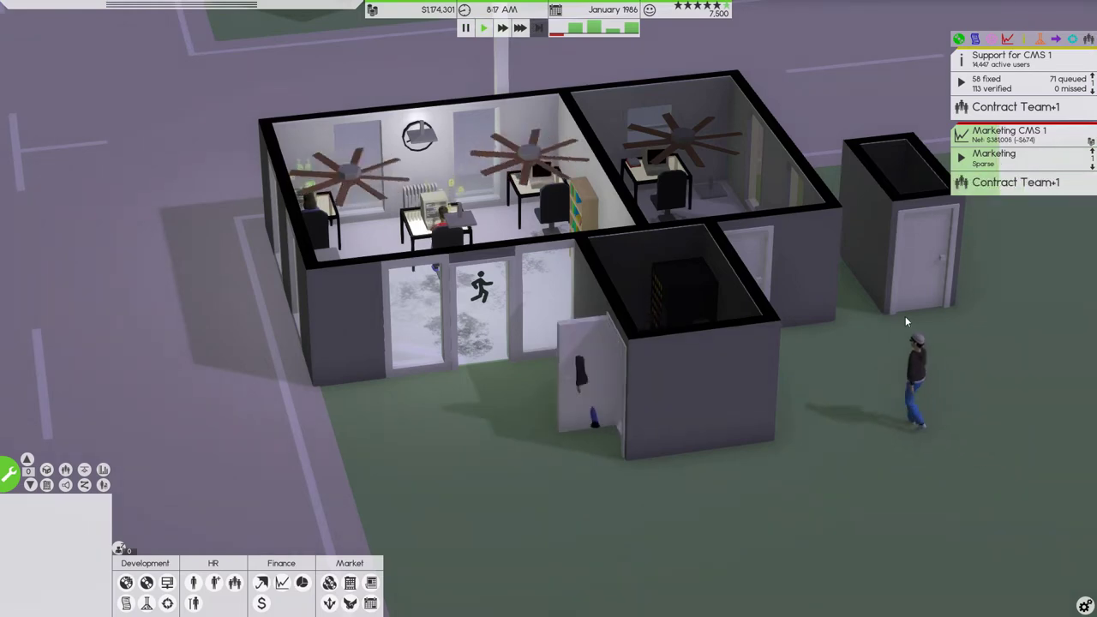
{"action": "mouse_move", "coordinate": [905, 316]}
{"action": "left_mouse_down"}
{"action": "mouse_move", "coordinate": [896, 383]}
{"action": "mouse_move", "coordinate": [878, 385]}
{"action": "left_mouse_up"}
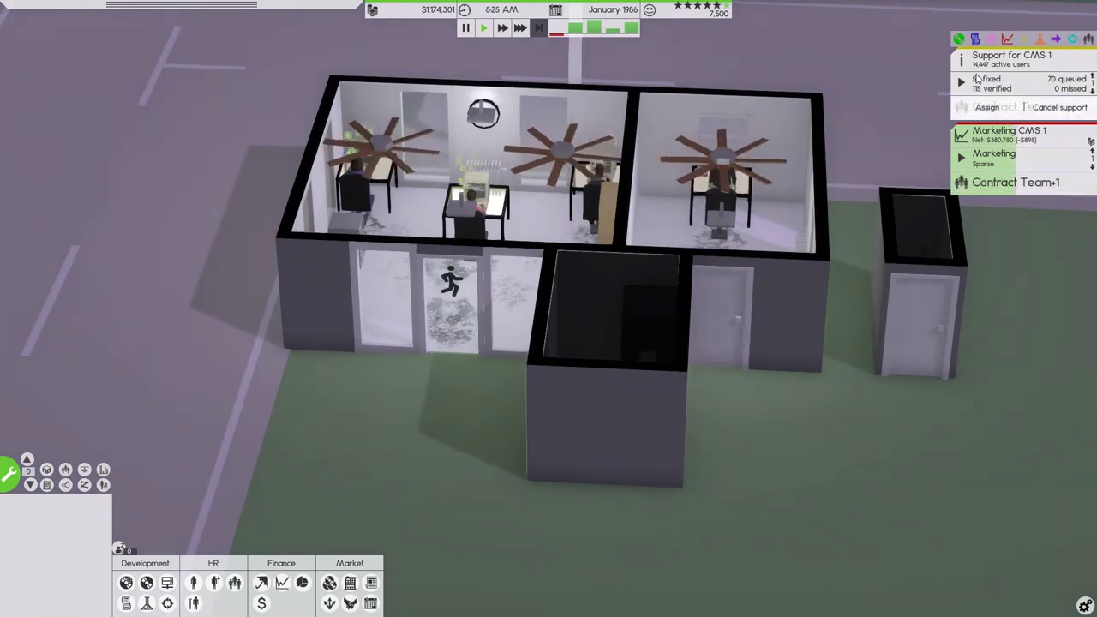
{"action": "scroll", "coordinate": [814, 271], "scroll_direction": "down", "scroll_amount": 3}
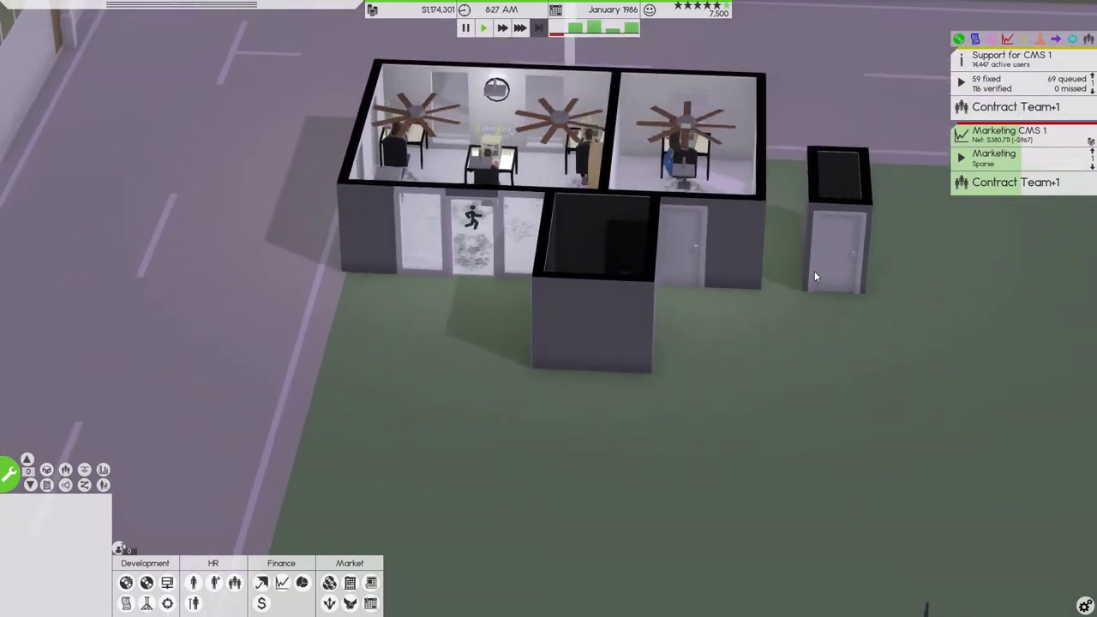
{"action": "right_click", "coordinate": [814, 271]}
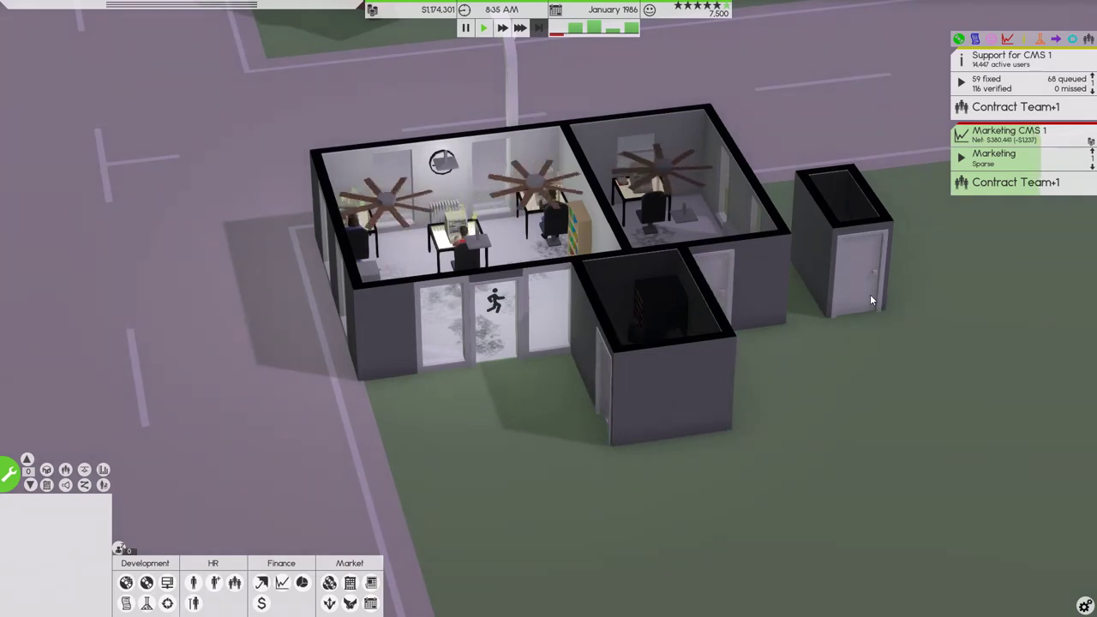
{"action": "scroll", "coordinate": [810, 314], "scroll_direction": "up", "scroll_amount": 3}
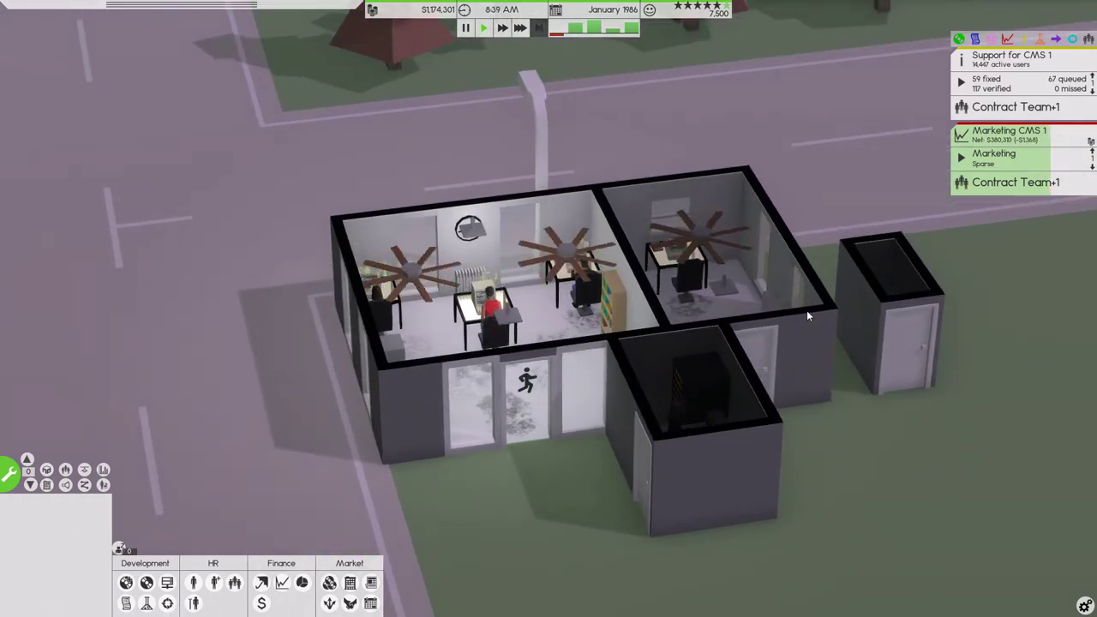
{"action": "scroll", "coordinate": [807, 310], "scroll_direction": "down", "scroll_amount": 2}
{"action": "left_click_drag", "start_coordinate": [860, 361], "coordinate": [720, 370]}
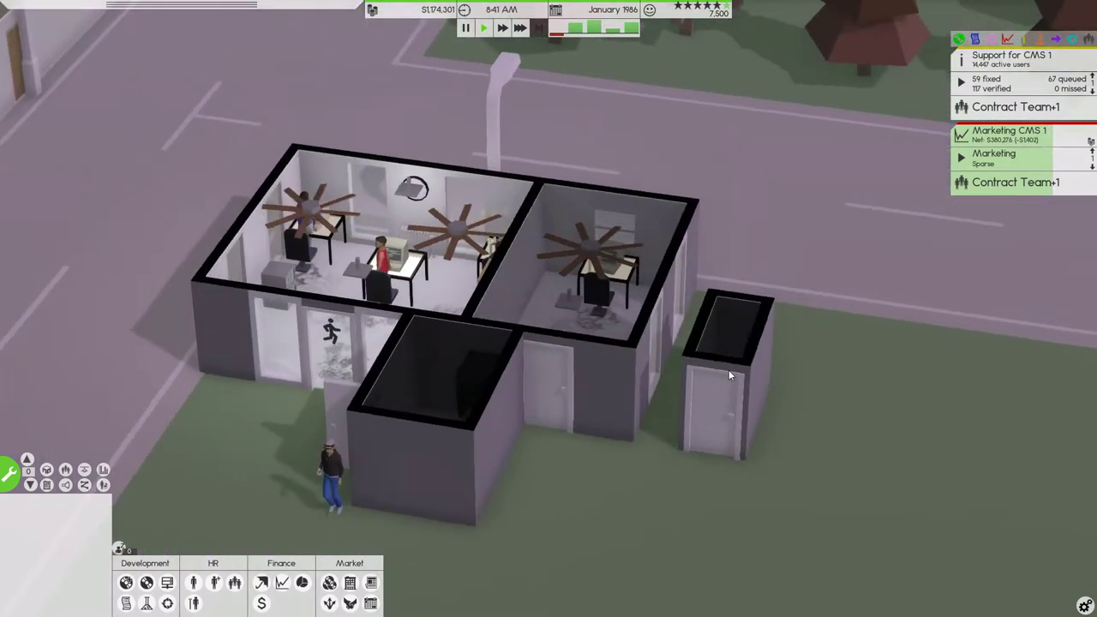
{"action": "scroll", "coordinate": [718, 370], "scroll_direction": "down", "scroll_amount": 2}
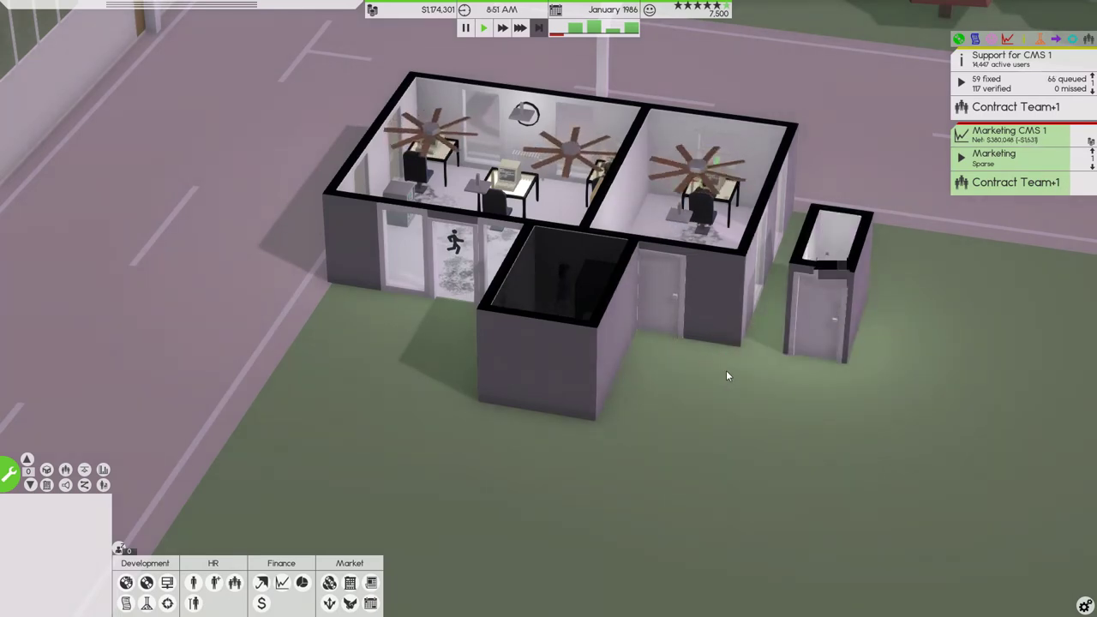
{"action": "mouse_move", "coordinate": [727, 370]}
{"action": "left_mouse_down"}
{"action": "mouse_move", "coordinate": [814, 400]}
{"action": "mouse_move", "coordinate": [792, 406]}
{"action": "left_mouse_up"}
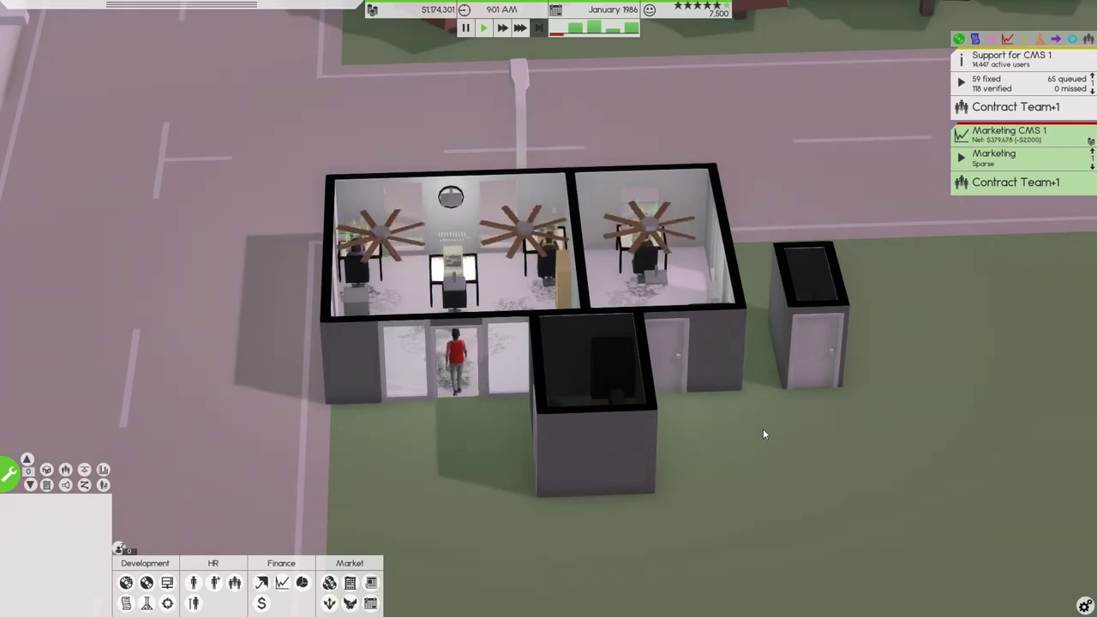
{"action": "left_click_drag", "start_coordinate": [763, 429], "coordinate": [793, 416]}
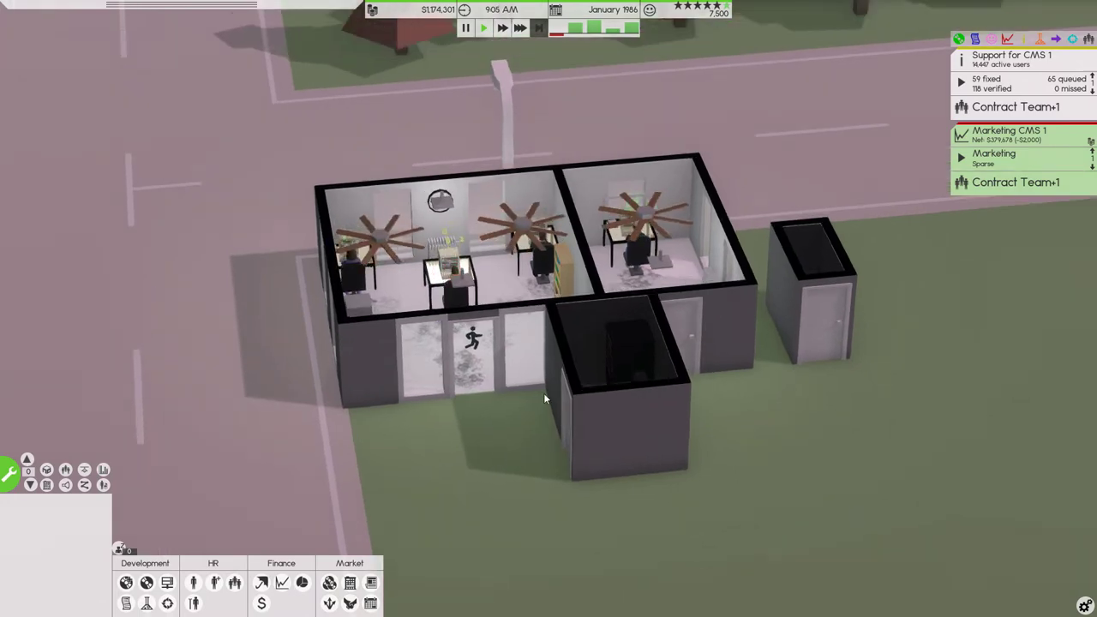
{"action": "scroll", "coordinate": [793, 462], "scroll_direction": "down", "scroll_amount": 3}
{"action": "mouse_move", "coordinate": [784, 444]}
{"action": "left_mouse_down"}
{"action": "mouse_move", "coordinate": [758, 385]}
{"action": "mouse_move", "coordinate": [785, 371]}
{"action": "left_mouse_up"}
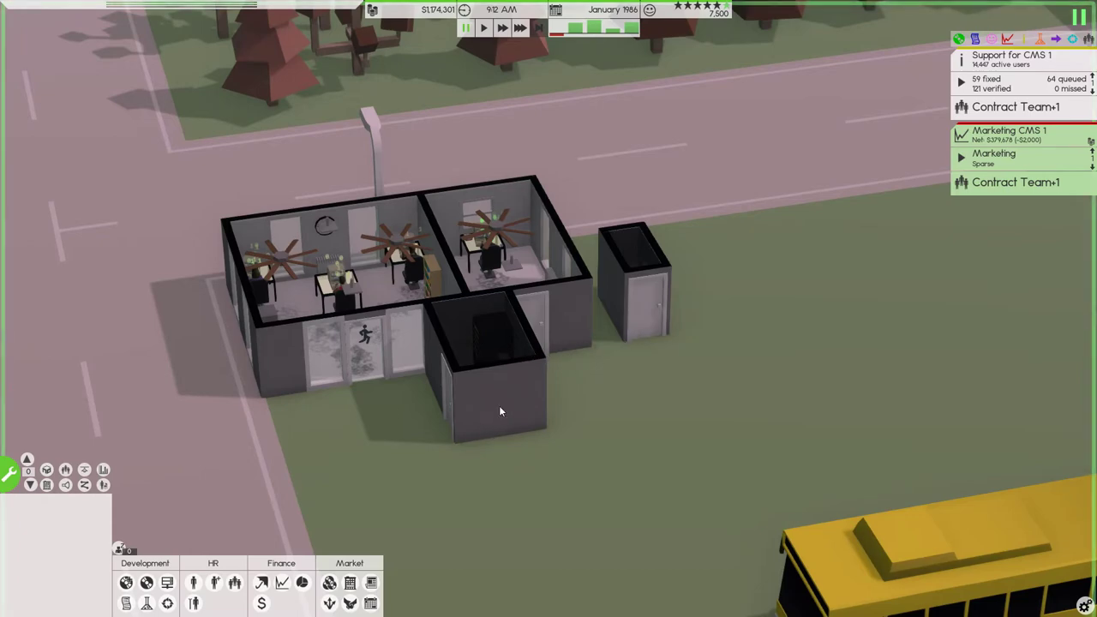
{"action": "scroll", "coordinate": [592, 414], "scroll_direction": "down", "scroll_amount": 3}
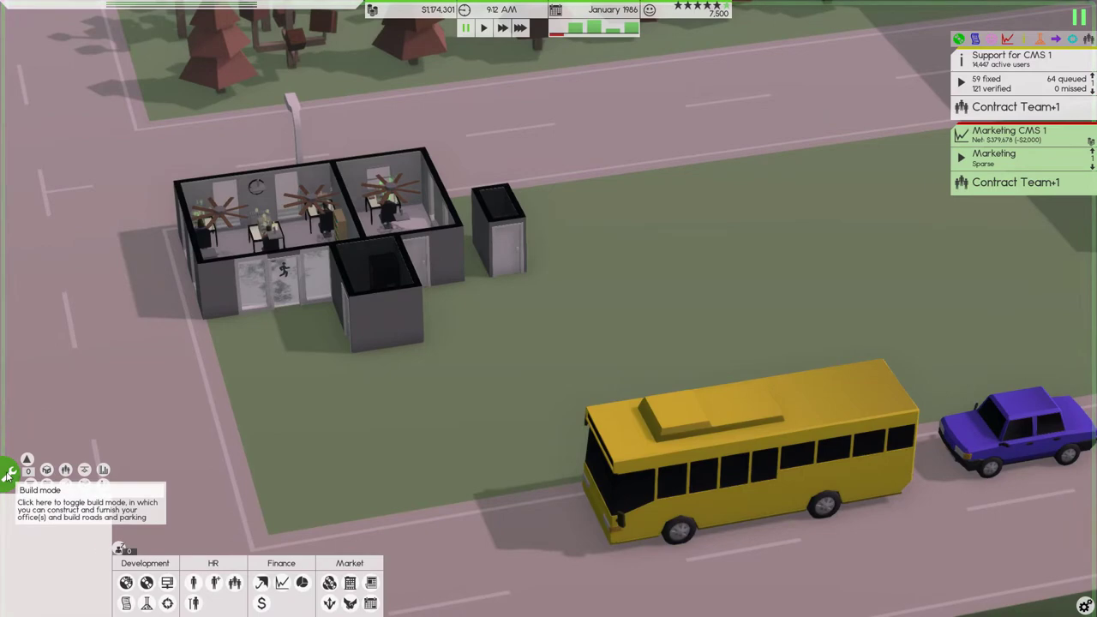
Step: Show the construction grid and tilt to a steeper top-down view of the office
{"action": "left_click", "coordinate": [9, 474]}
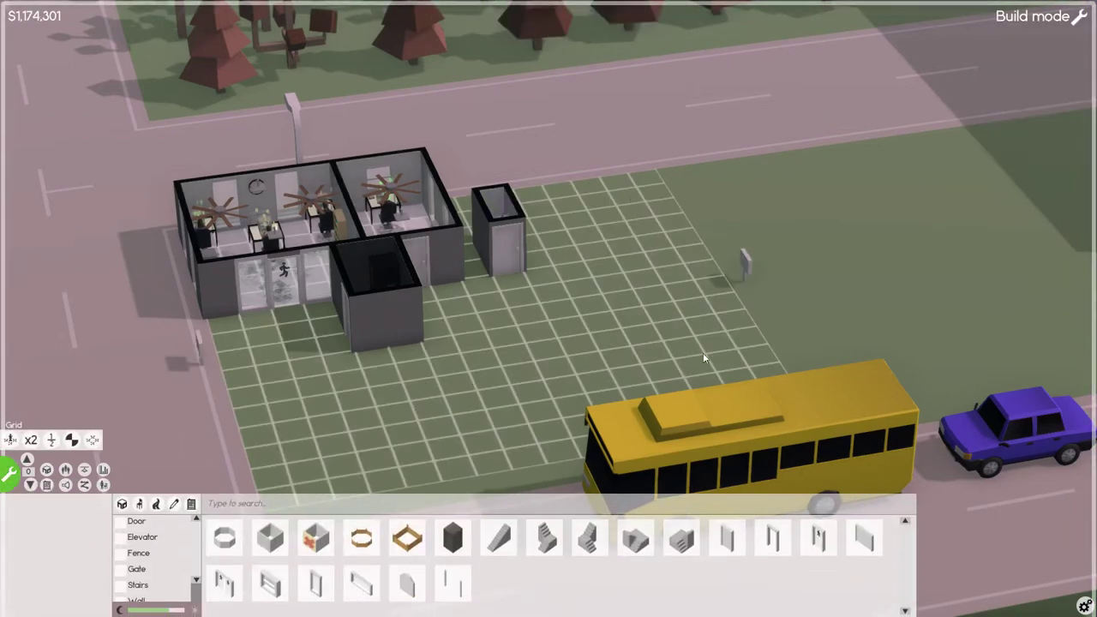
{"action": "scroll", "coordinate": [703, 352], "scroll_direction": "down", "scroll_amount": 2}
{"action": "scroll", "coordinate": [655, 343], "scroll_direction": "down", "scroll_amount": 2}
{"action": "scroll", "coordinate": [663, 322], "scroll_direction": "down", "scroll_amount": 2}
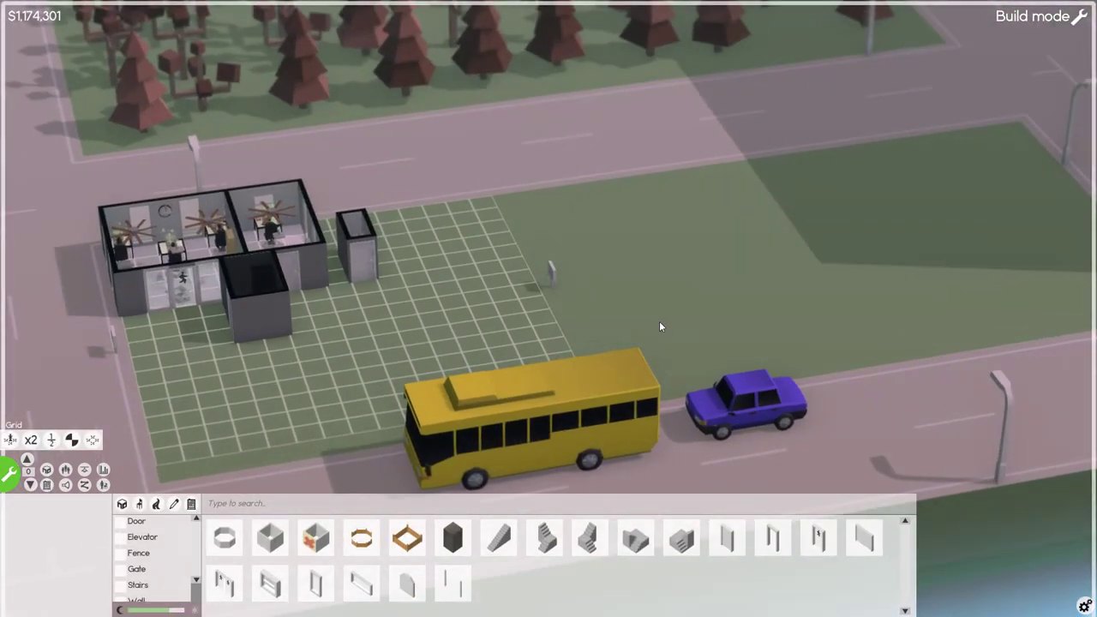
{"action": "mouse_move", "coordinate": [659, 326]}
{"action": "left_mouse_down"}
{"action": "mouse_move", "coordinate": [518, 324]}
{"action": "mouse_move", "coordinate": [657, 378]}
{"action": "left_mouse_up"}
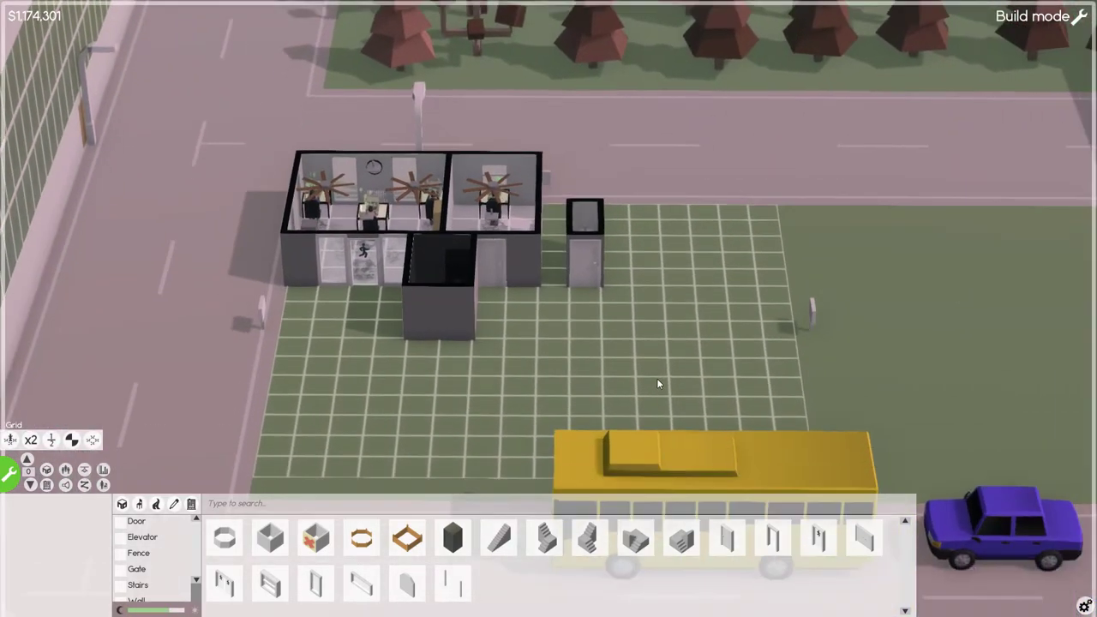
{"action": "scroll", "coordinate": [657, 378], "scroll_direction": "up", "scroll_amount": 2}
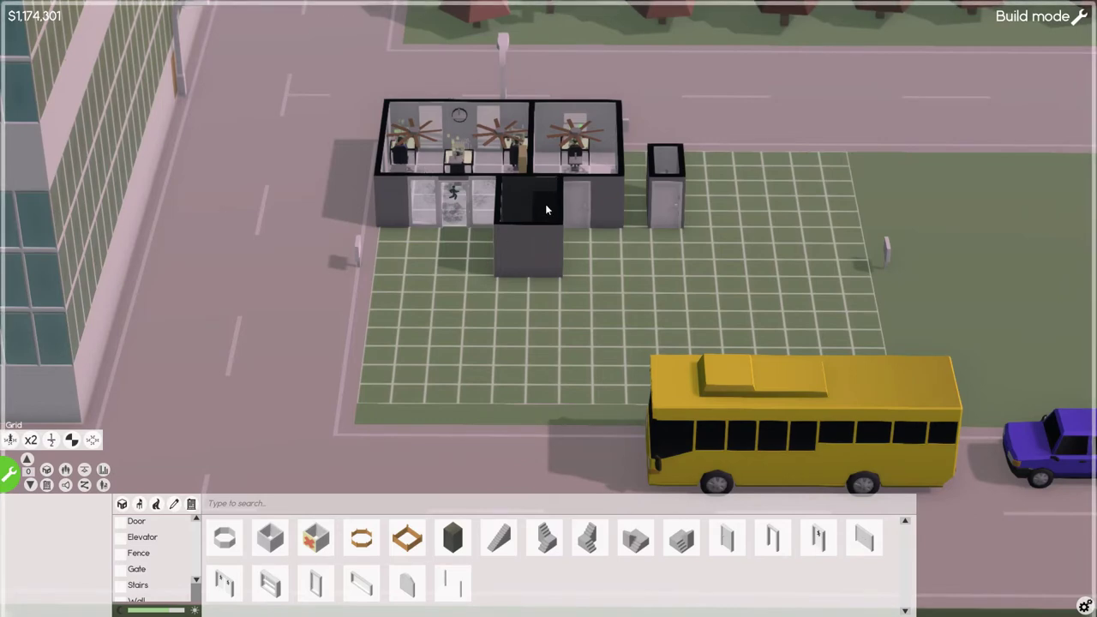
{"action": "scroll", "coordinate": [583, 225], "scroll_direction": "up", "scroll_amount": 2}
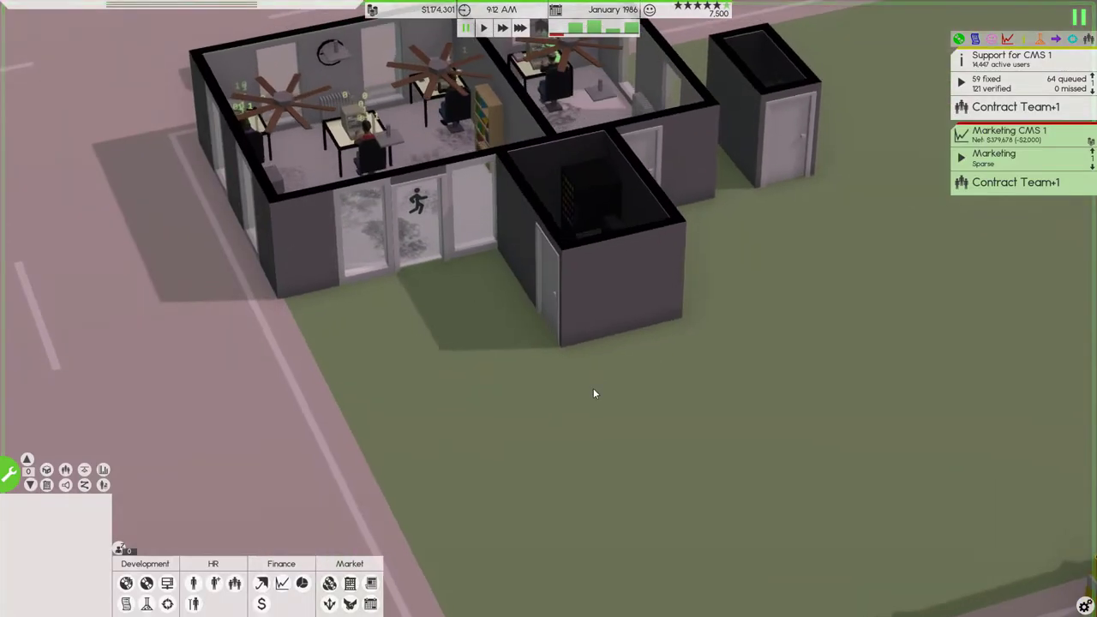
{"action": "scroll", "coordinate": [562, 387], "scroll_direction": "up", "scroll_amount": 2}
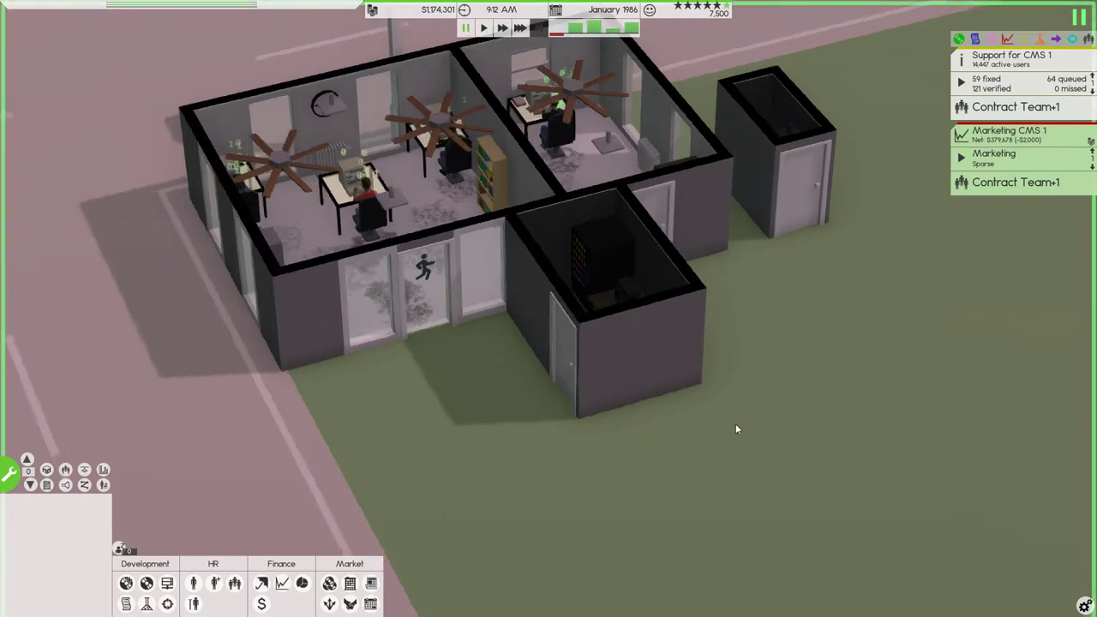
{"action": "left_click_drag", "start_coordinate": [603, 404], "coordinate": [709, 404]}
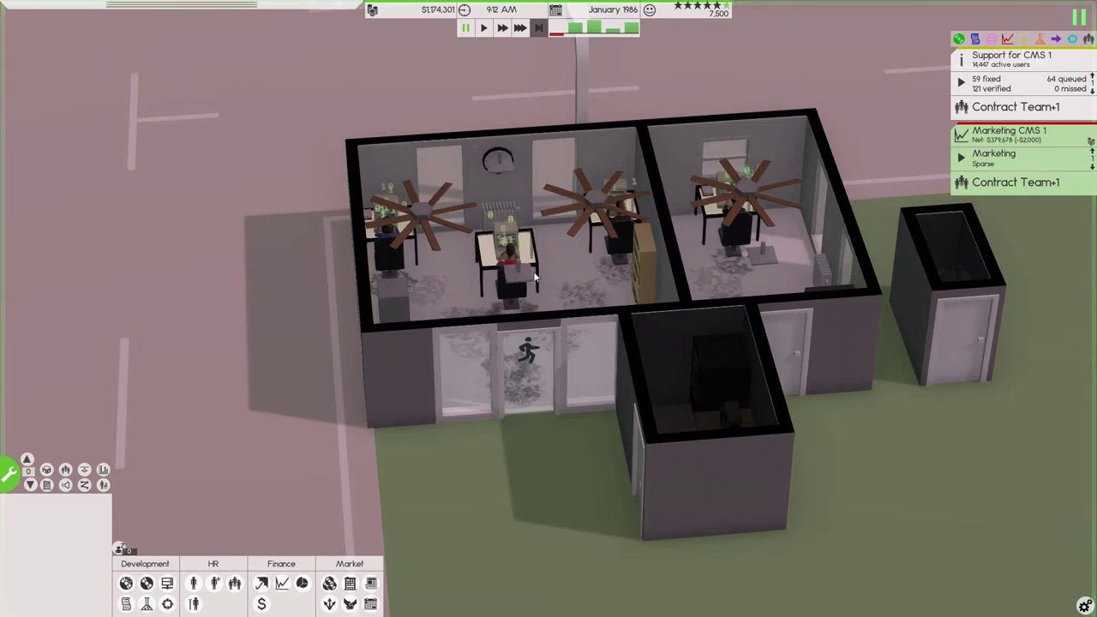
{"action": "key", "text": "d"}
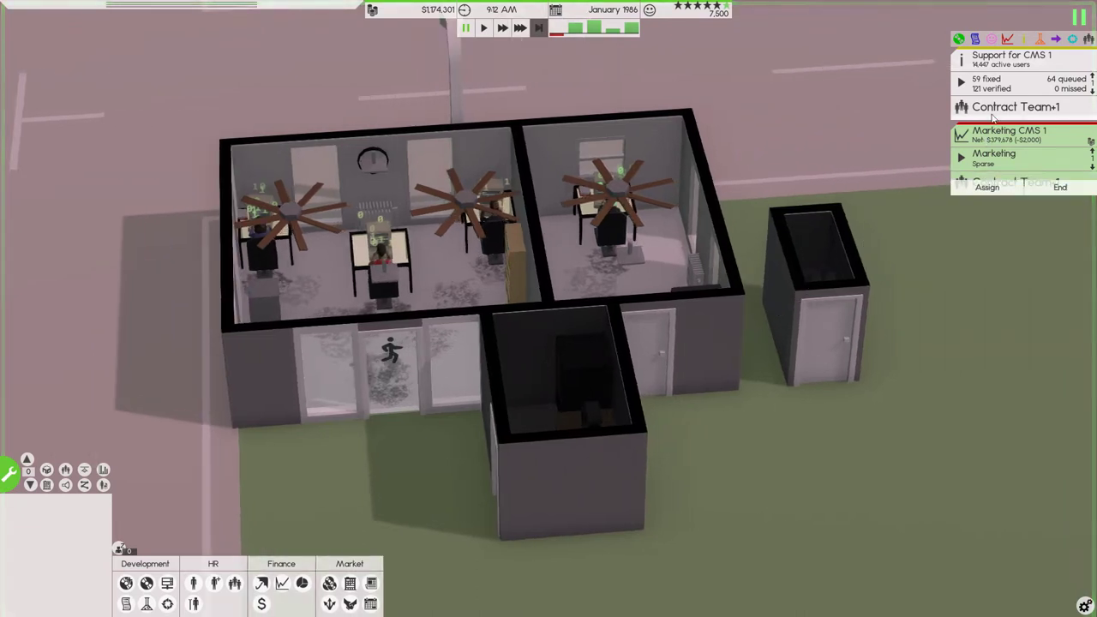
Step: Resume the game at the fastest speed and skip past the unused night hours
{"action": "left_click", "coordinate": [484, 28]}
{"action": "scroll", "coordinate": [490, 257], "scroll_direction": "up", "scroll_amount": 2}
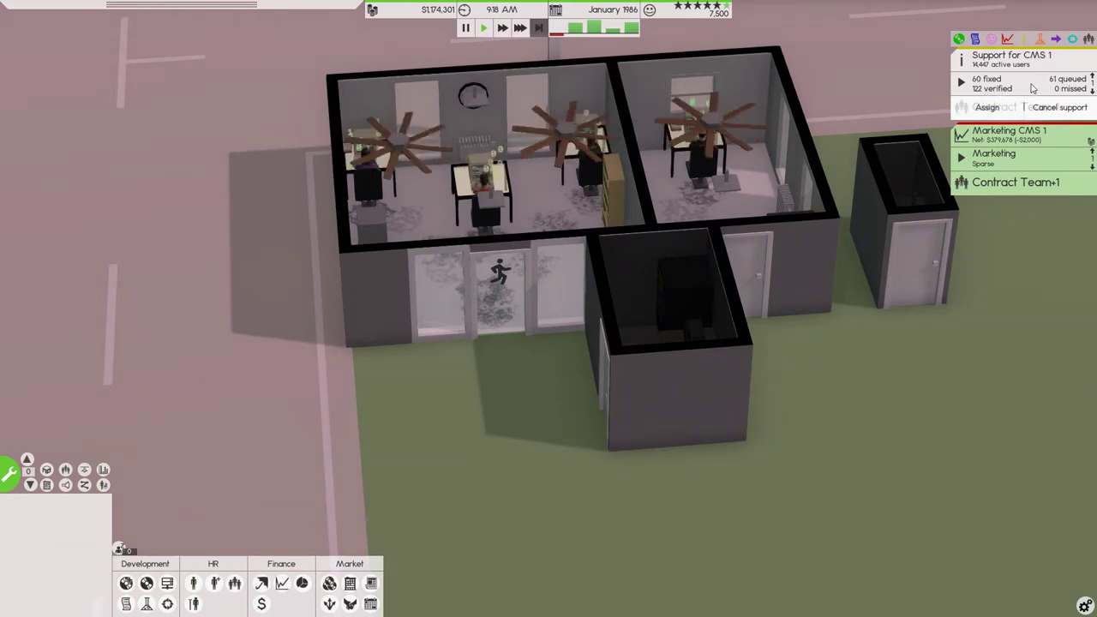
{"action": "left_click", "coordinate": [521, 30]}
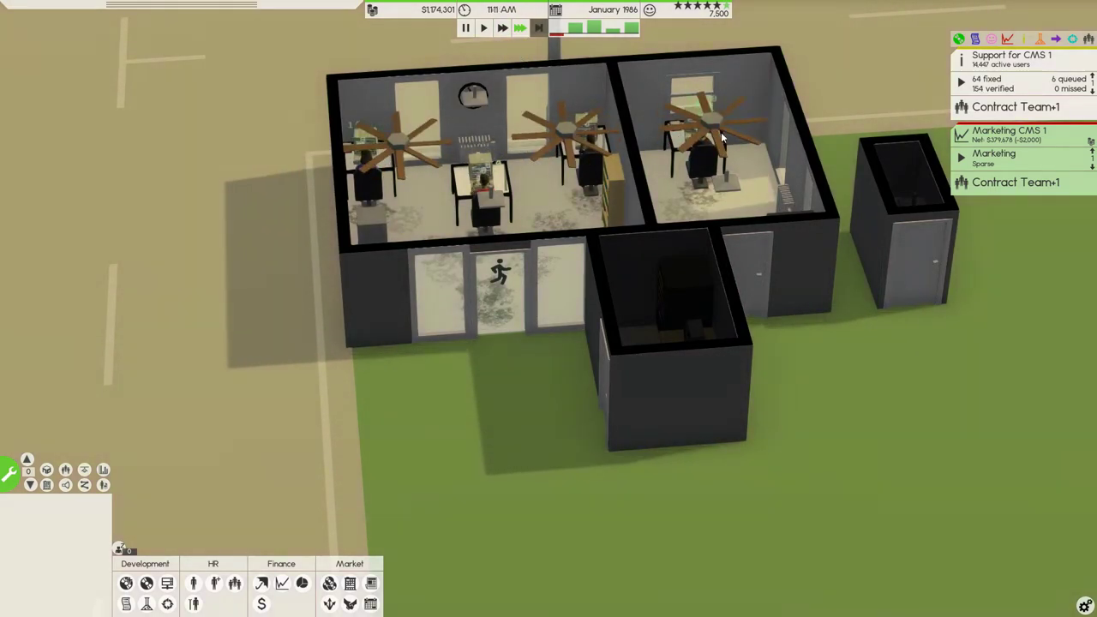
{"action": "mouse_move", "coordinate": [600, 103]}
{"action": "left_mouse_down"}
{"action": "mouse_move", "coordinate": [696, 135]}
{"action": "mouse_move", "coordinate": [638, 106]}
{"action": "left_mouse_up"}
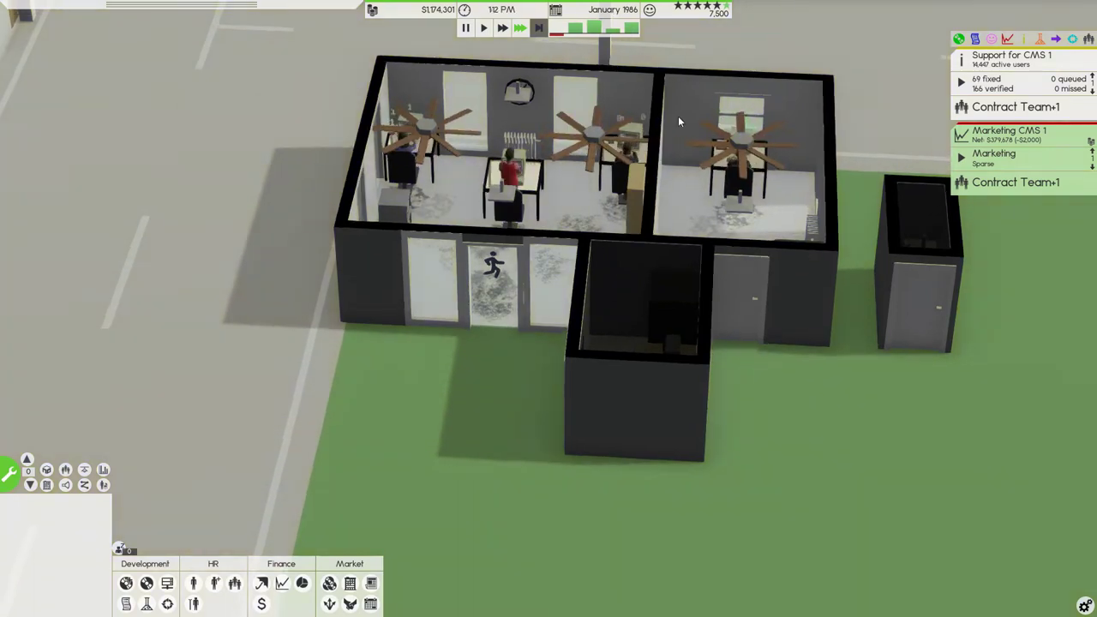
{"action": "left_click_drag", "start_coordinate": [673, 116], "coordinate": [752, 118]}
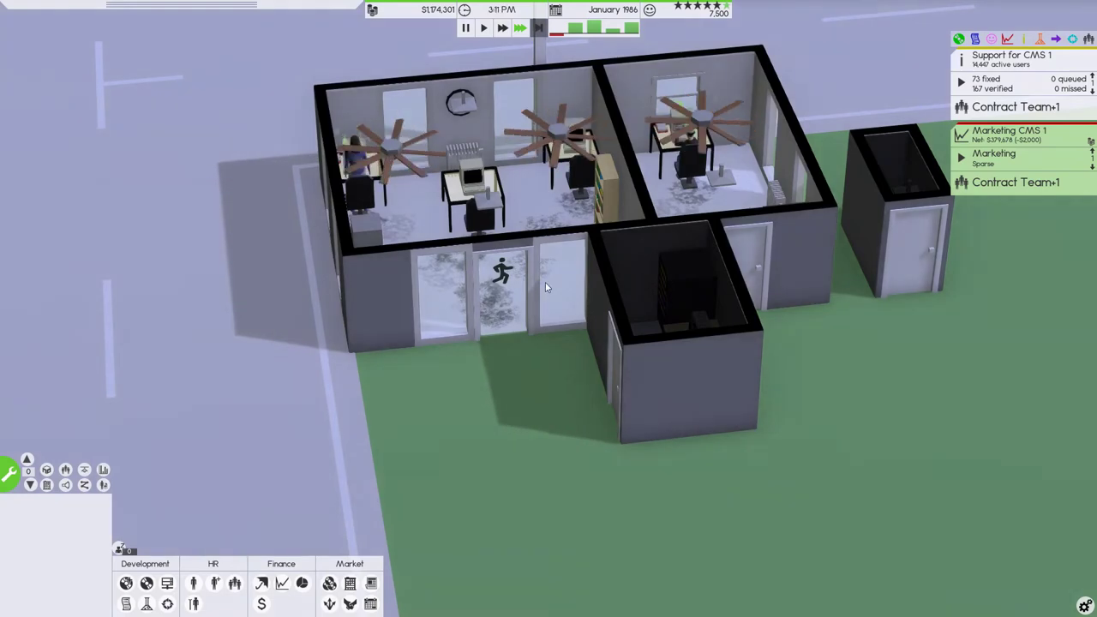
{"action": "mouse_move", "coordinate": [589, 247]}
{"action": "left_mouse_down"}
{"action": "mouse_move", "coordinate": [716, 301]}
{"action": "mouse_move", "coordinate": [645, 292]}
{"action": "mouse_move", "coordinate": [672, 283]}
{"action": "mouse_move", "coordinate": [655, 277]}
{"action": "left_mouse_up"}
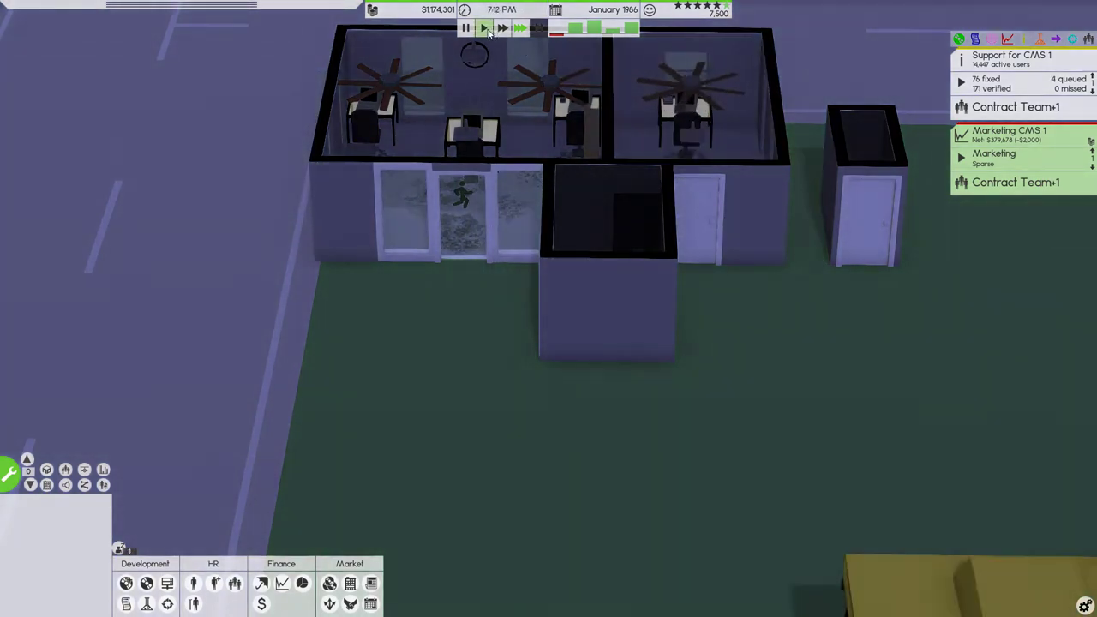
{"action": "left_click", "coordinate": [485, 29]}
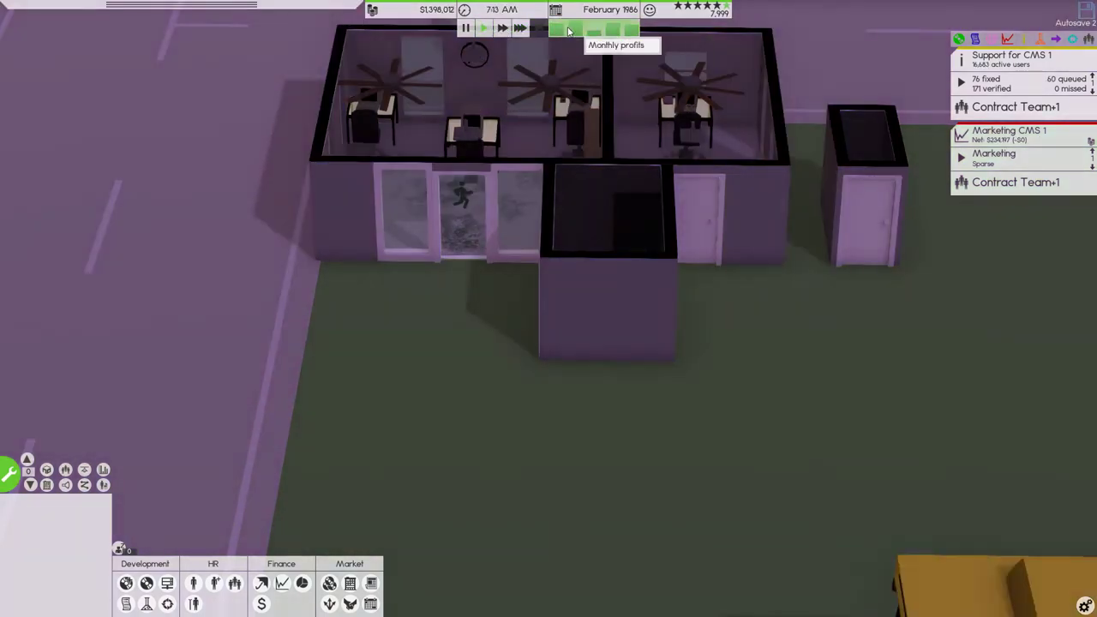
Step: Open the finances overview, then switch to the My Releases list
{"action": "left_click", "coordinate": [628, 33]}
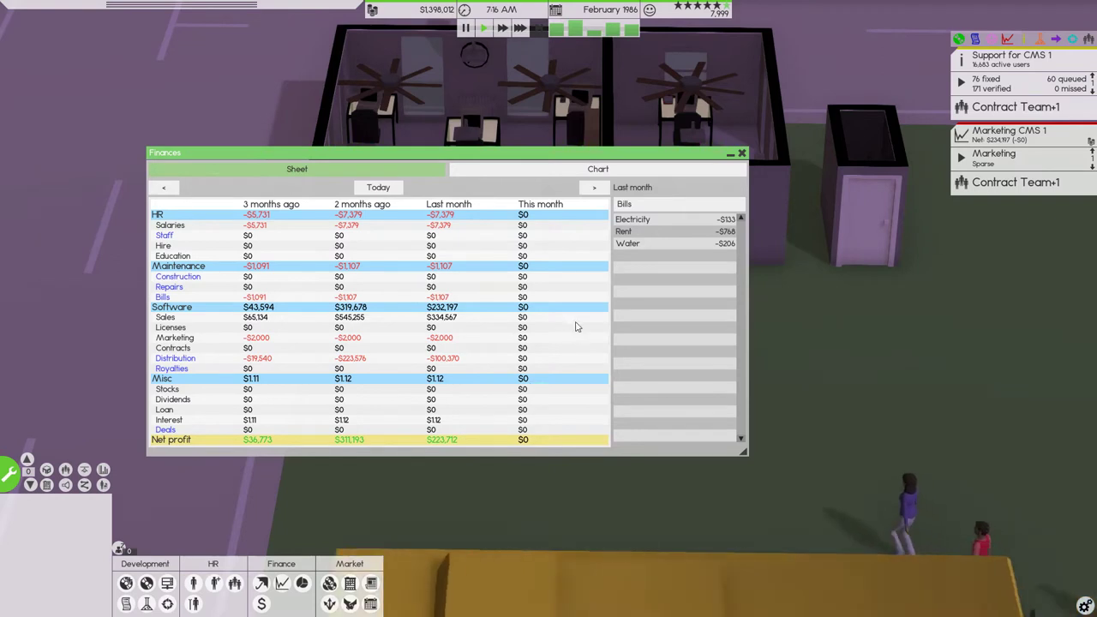
{"action": "key", "text": "F3"}
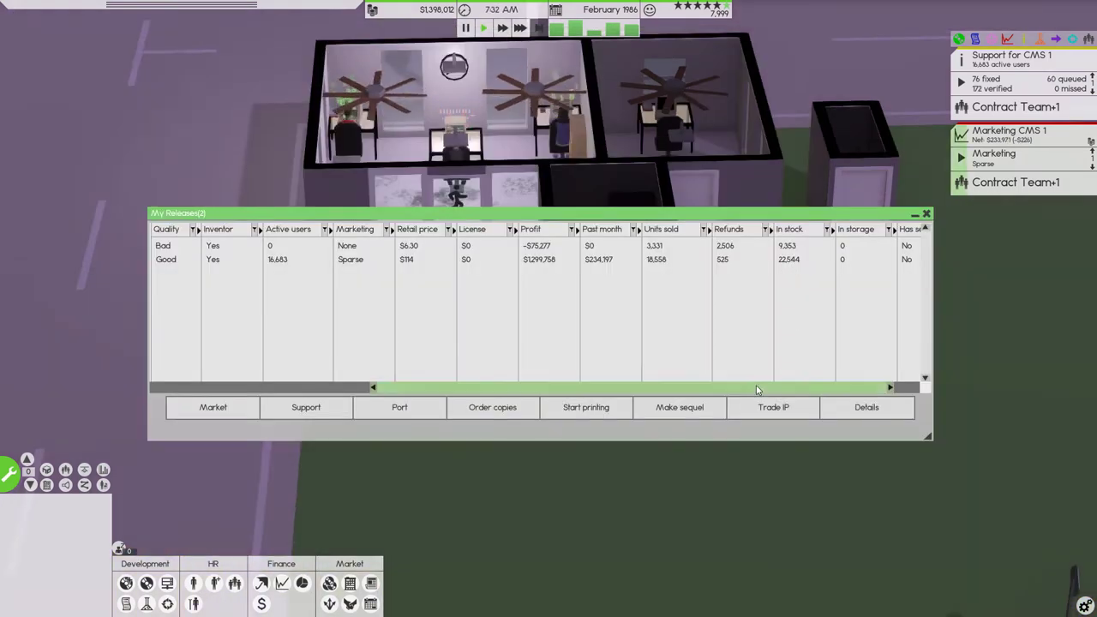
{"action": "scroll", "coordinate": [765, 380], "scroll_direction": "up", "scroll_amount": 4}
{"action": "scroll", "coordinate": [643, 385], "scroll_direction": "up", "scroll_amount": 5}
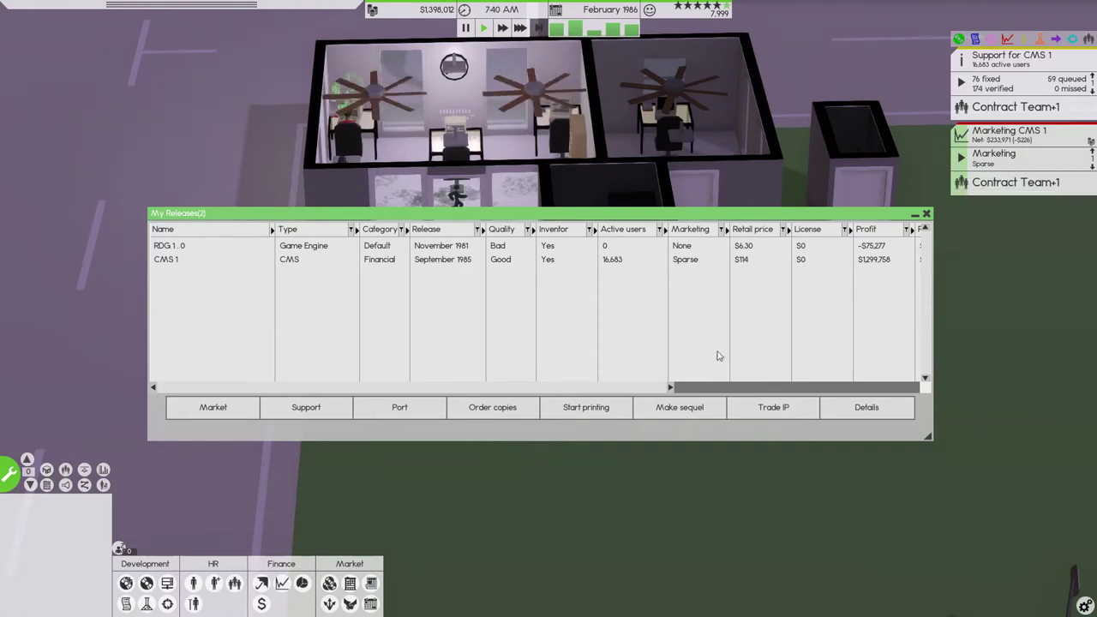
{"action": "left_click_drag", "start_coordinate": [676, 213], "coordinate": [671, 282]}
{"action": "scroll", "coordinate": [729, 377], "scroll_direction": "down", "scroll_amount": 5}
{"action": "scroll", "coordinate": [731, 361], "scroll_direction": "down", "scroll_amount": 4}
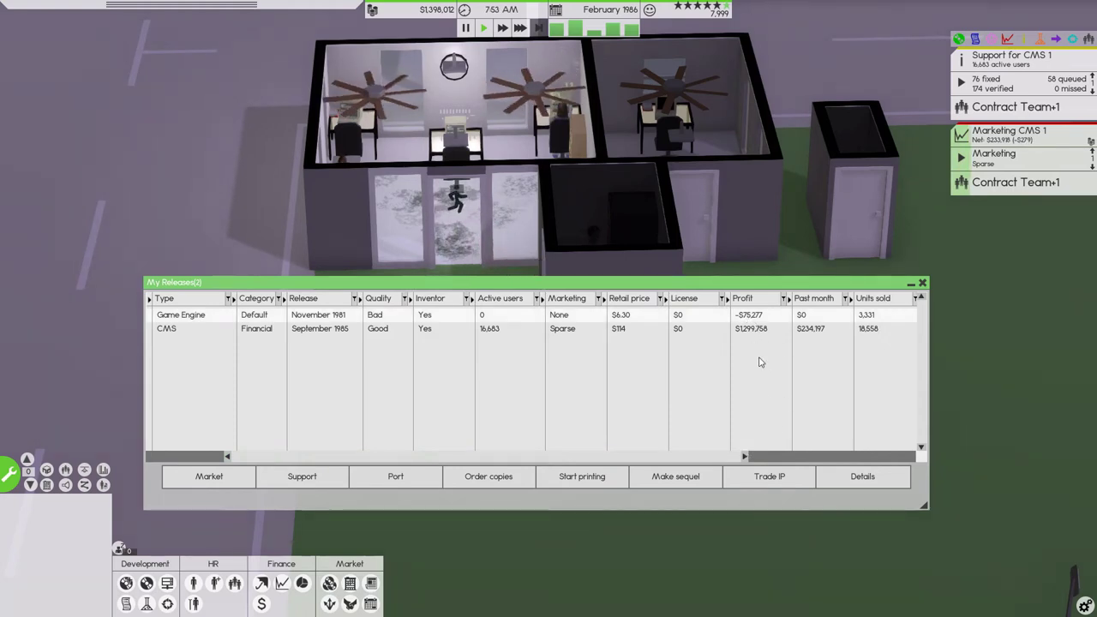
{"action": "left_click_drag", "start_coordinate": [823, 455], "coordinate": [607, 463]}
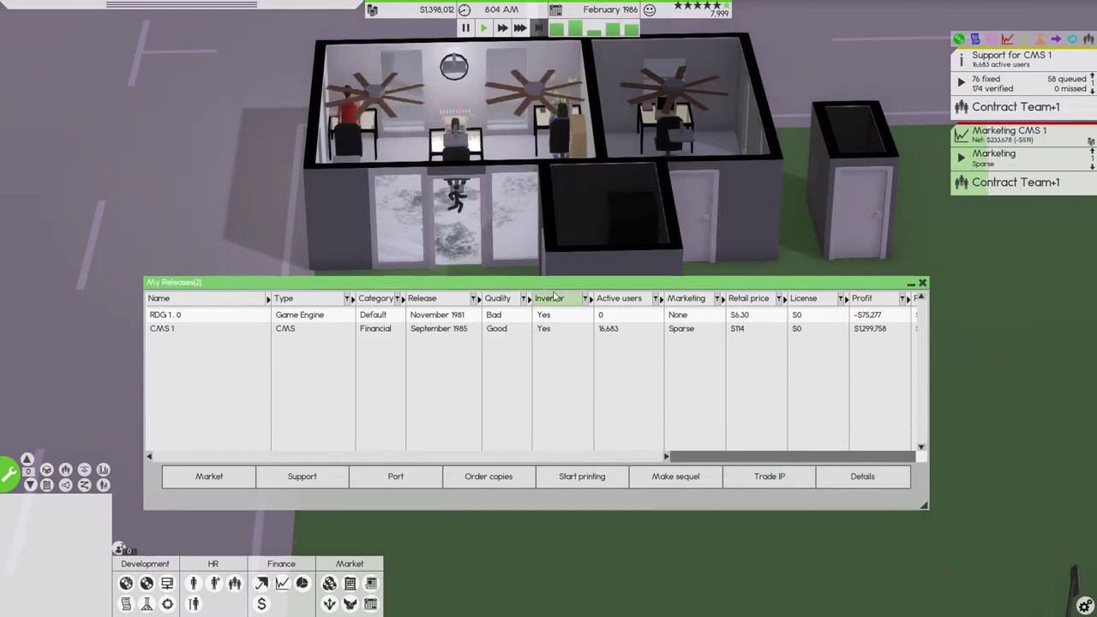
Step: Sell the RDG 1.0 engine IP, close My Releases, and speed up the clock
{"action": "left_click", "coordinate": [784, 479]}
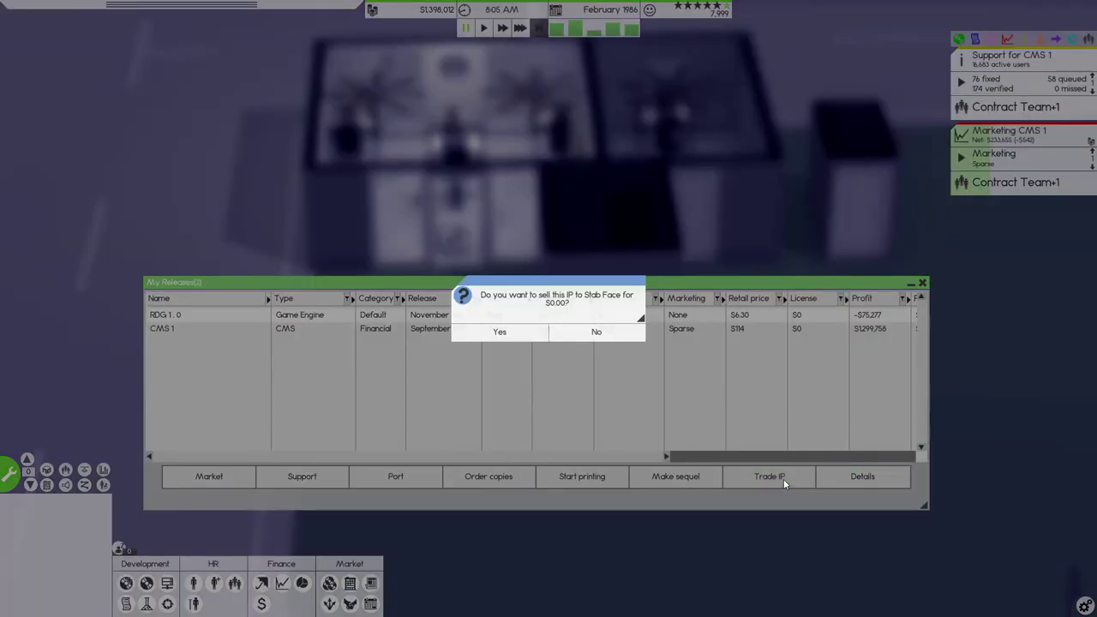
{"action": "left_click", "coordinate": [527, 333]}
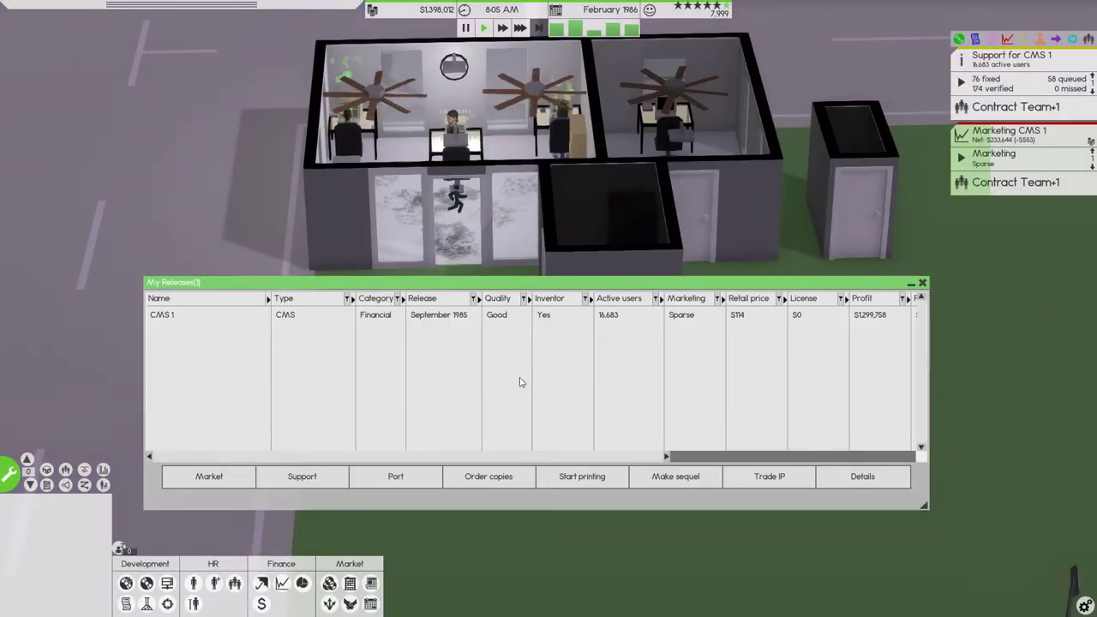
{"action": "left_click_drag", "start_coordinate": [484, 286], "coordinate": [548, 285]}
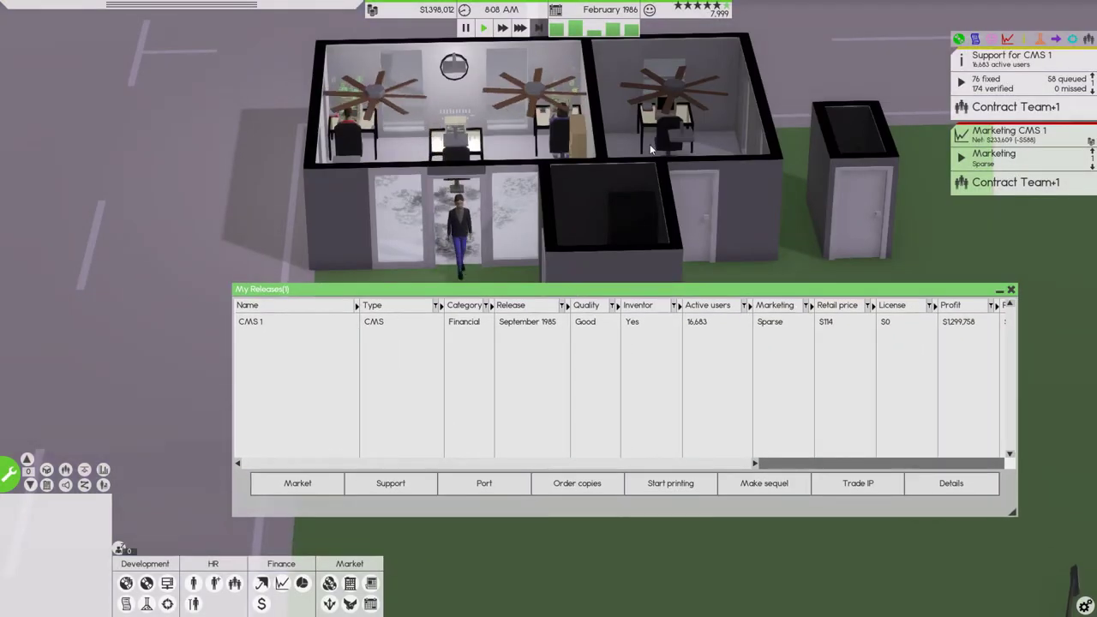
{"action": "key", "text": "Escape"}
{"action": "left_click", "coordinate": [520, 30]}
{"action": "mouse_move", "coordinate": [1016, 182]}
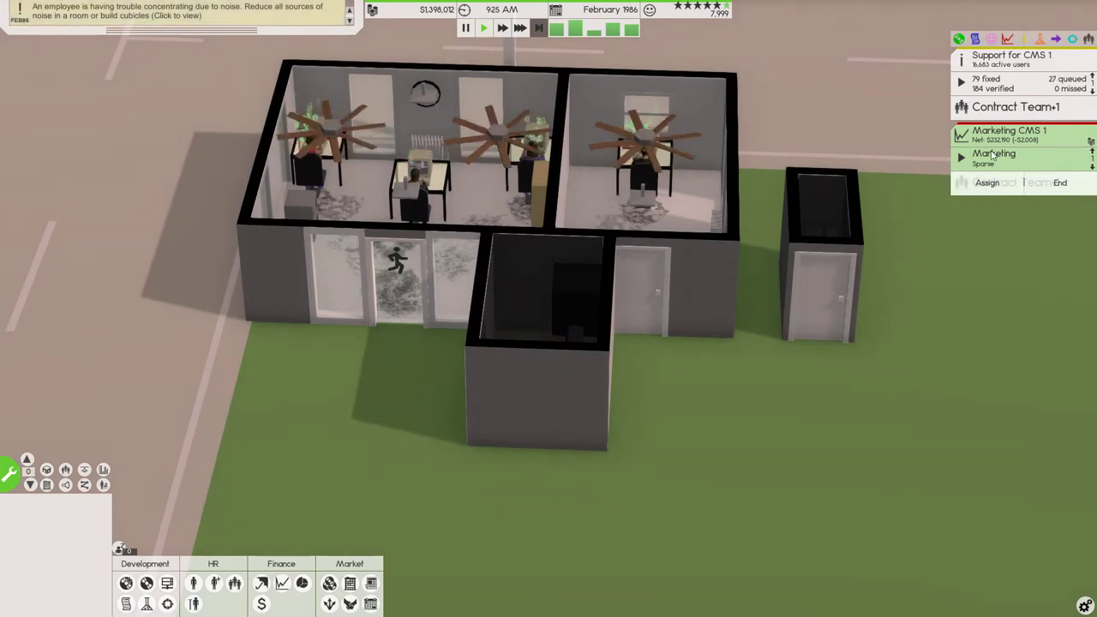
Step: Set the CMS 1 marketing budget to 10,000
{"action": "left_click", "coordinate": [1050, 153]}
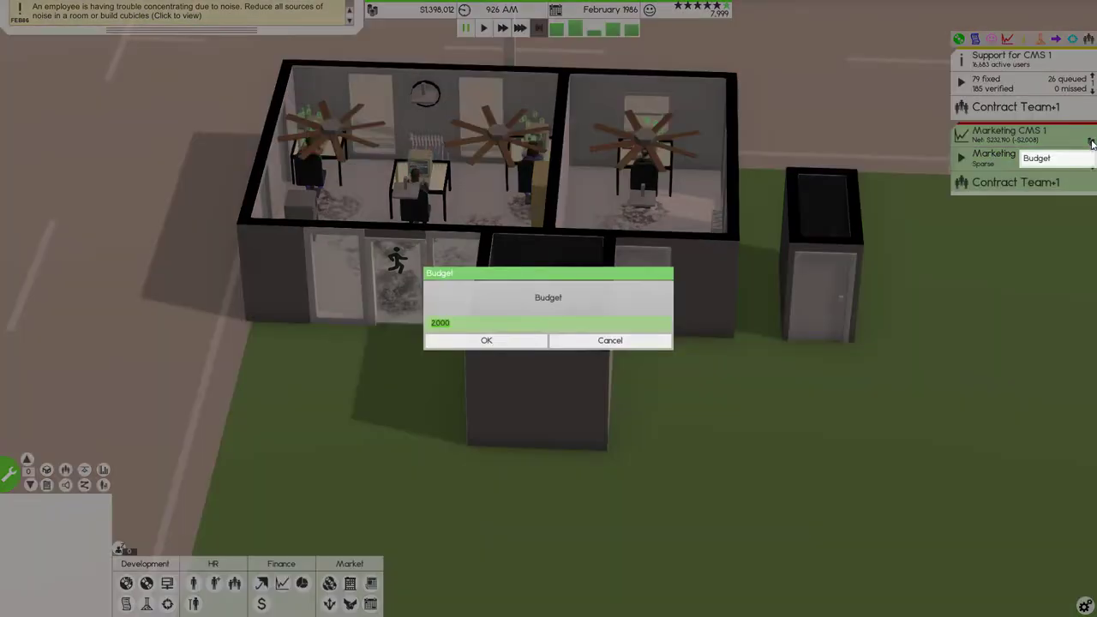
{"action": "left_click", "coordinate": [418, 326]}
{"action": "type", "text": "10000"}
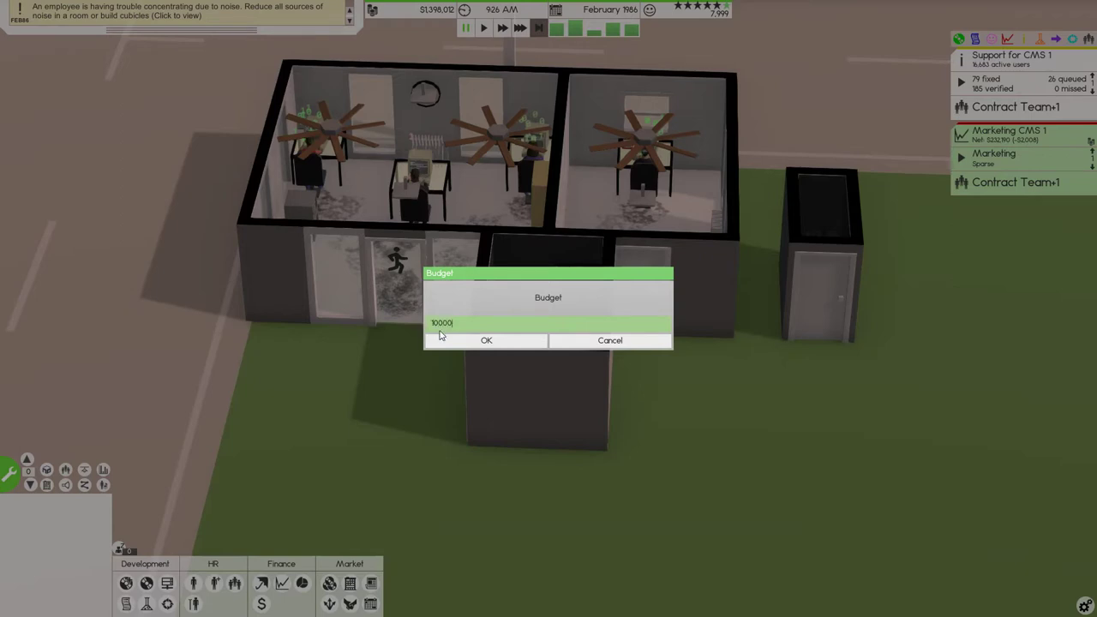
{"action": "left_click", "coordinate": [441, 339]}
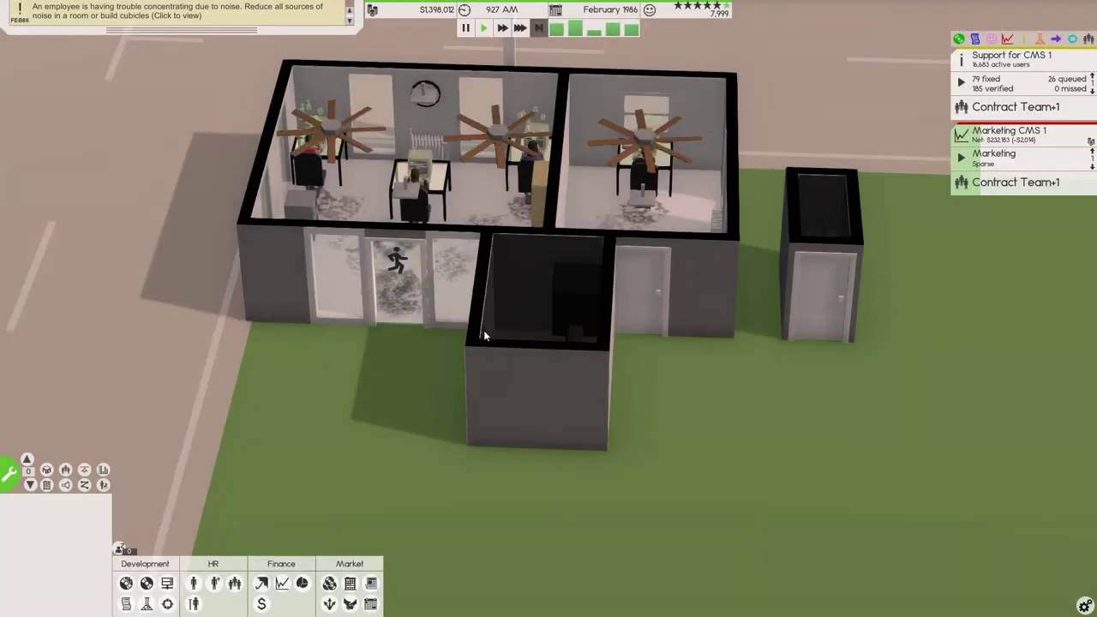
Step: Skip ahead into the next month and review the Finances sheet
{"action": "left_click", "coordinate": [538, 28]}
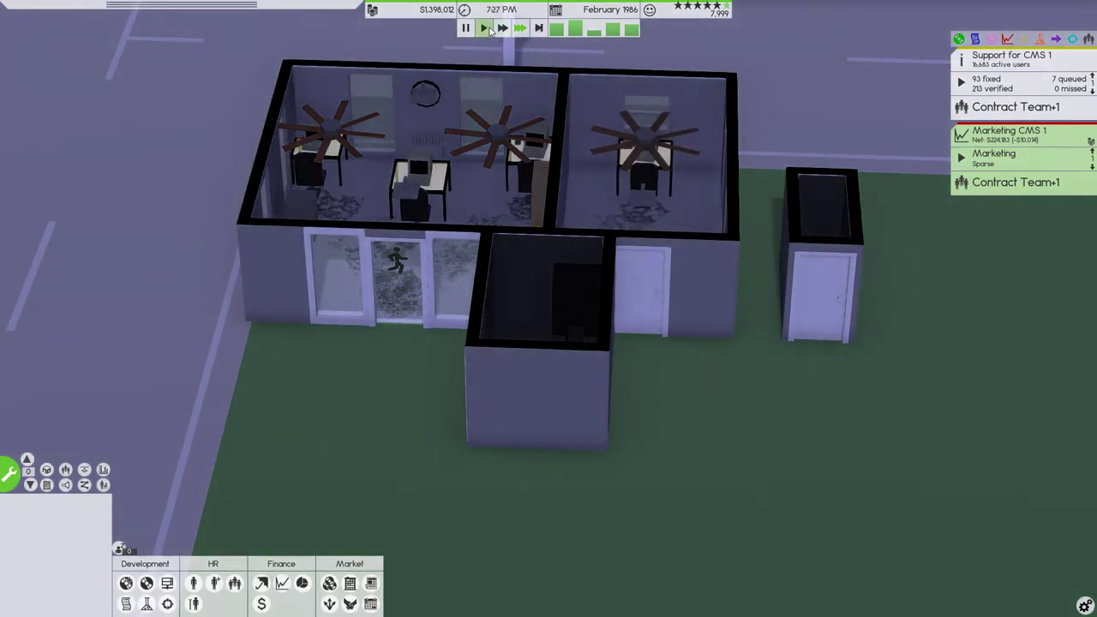
{"action": "left_click", "coordinate": [539, 28]}
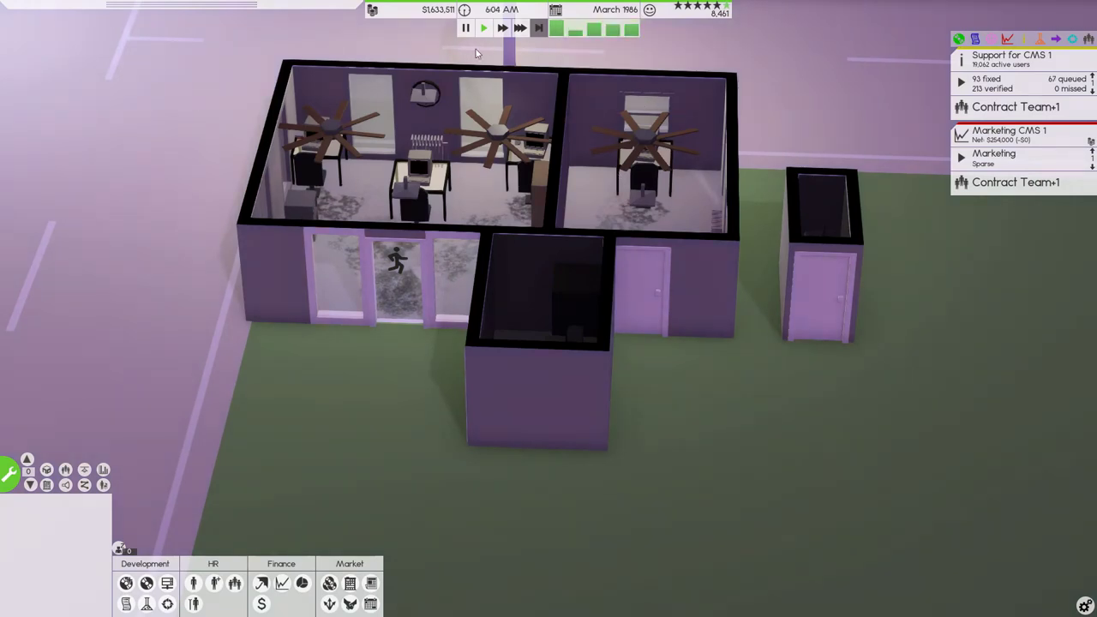
{"action": "left_click", "coordinate": [600, 31]}
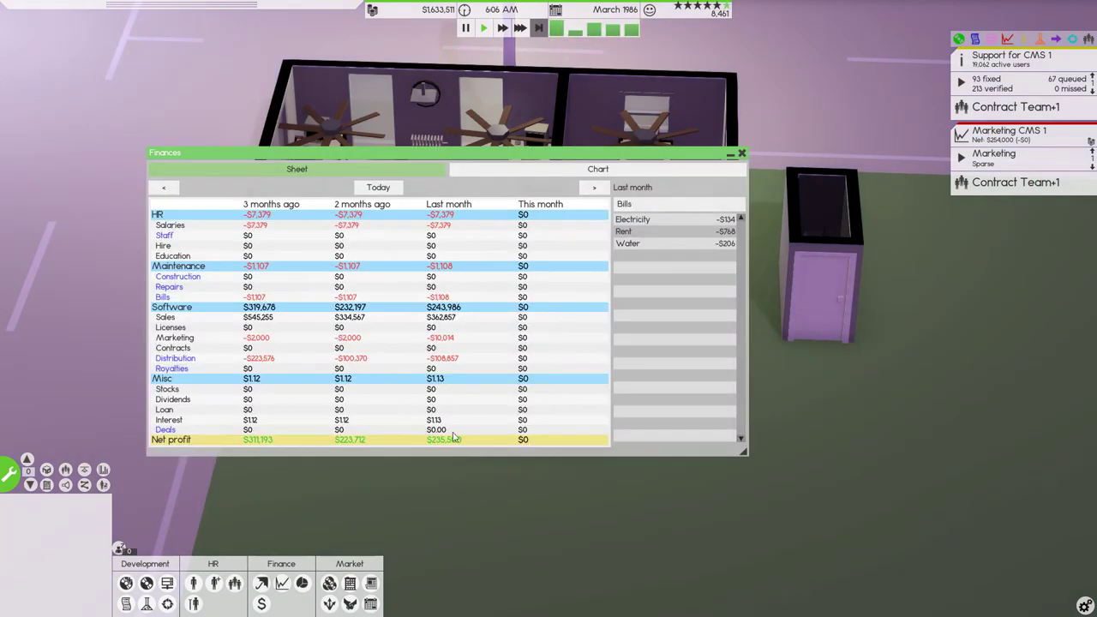
{"action": "left_click", "coordinate": [743, 155]}
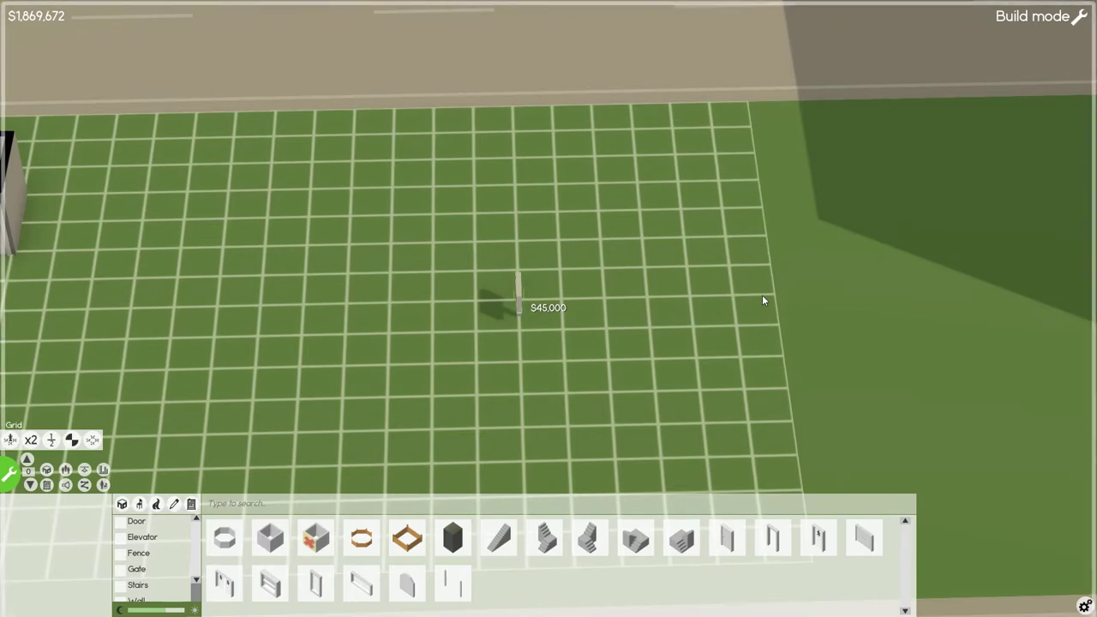
Step: Extend the lot by one column and start placing walls from the corner post by the road
{"action": "left_click_drag", "start_coordinate": [762, 295], "coordinate": [832, 292]}
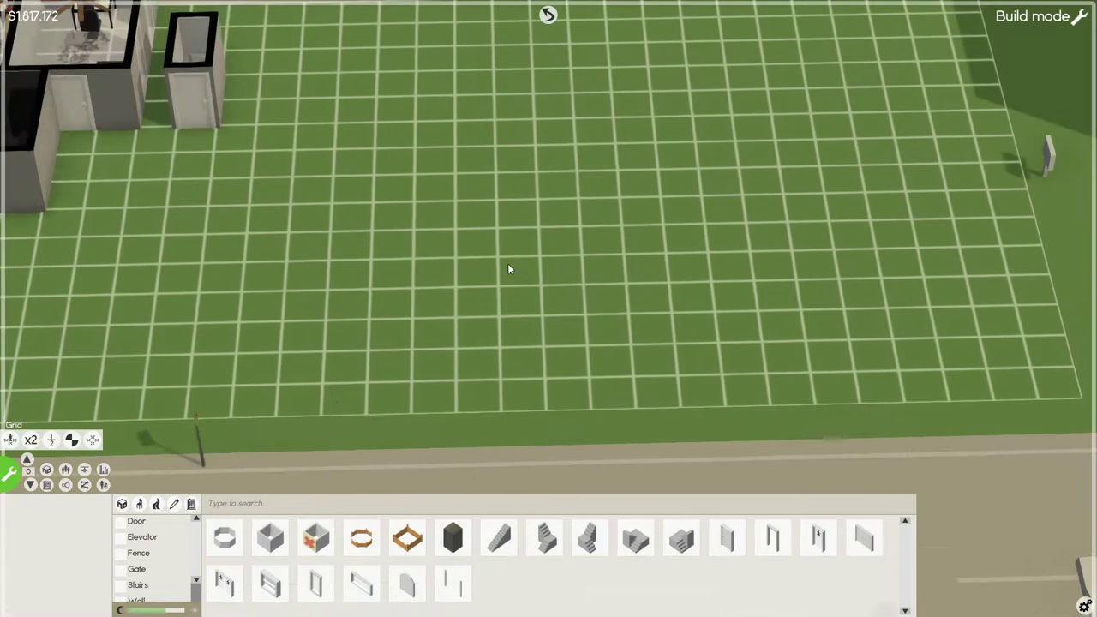
{"action": "scroll", "coordinate": [507, 264], "scroll_direction": "down", "scroll_amount": 3}
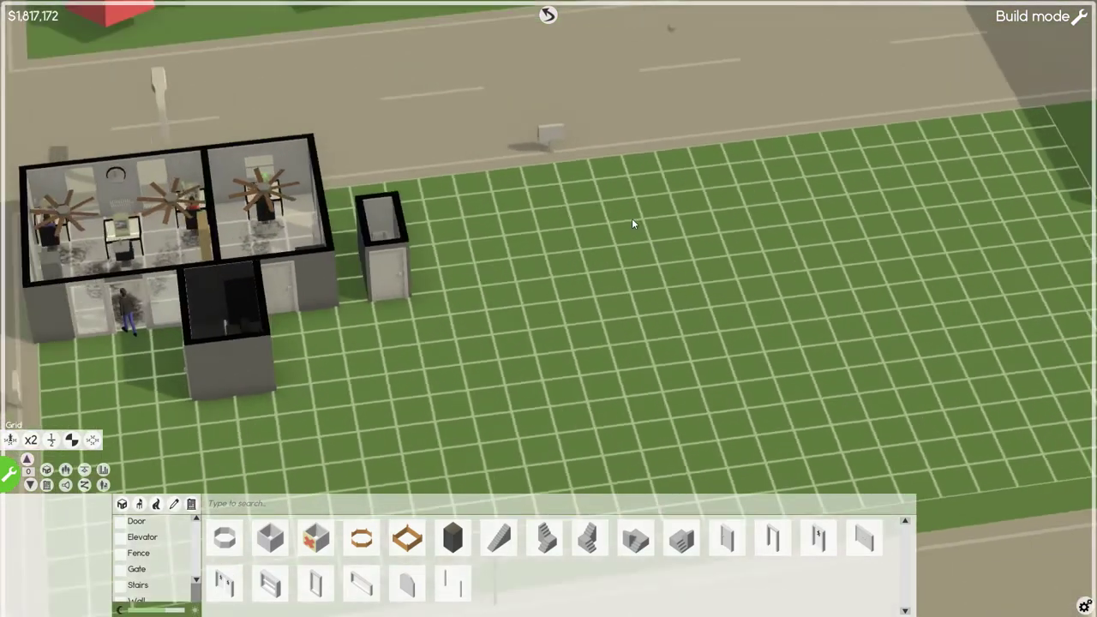
{"action": "scroll", "coordinate": [632, 218], "scroll_direction": "up", "scroll_amount": 2}
{"action": "left_click_drag", "start_coordinate": [690, 227], "coordinate": [663, 241]}
{"action": "left_click_drag", "start_coordinate": [590, 250], "coordinate": [636, 229]}
{"action": "scroll", "coordinate": [761, 183], "scroll_direction": "down", "scroll_amount": 2}
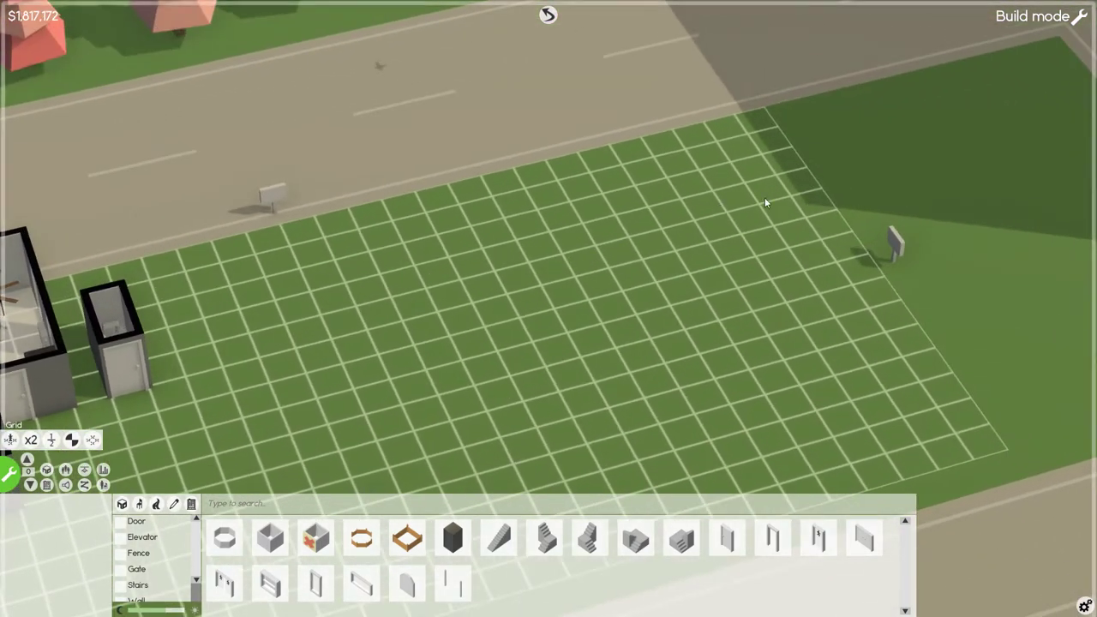
{"action": "left_click_drag", "start_coordinate": [590, 119], "coordinate": [403, 220]}
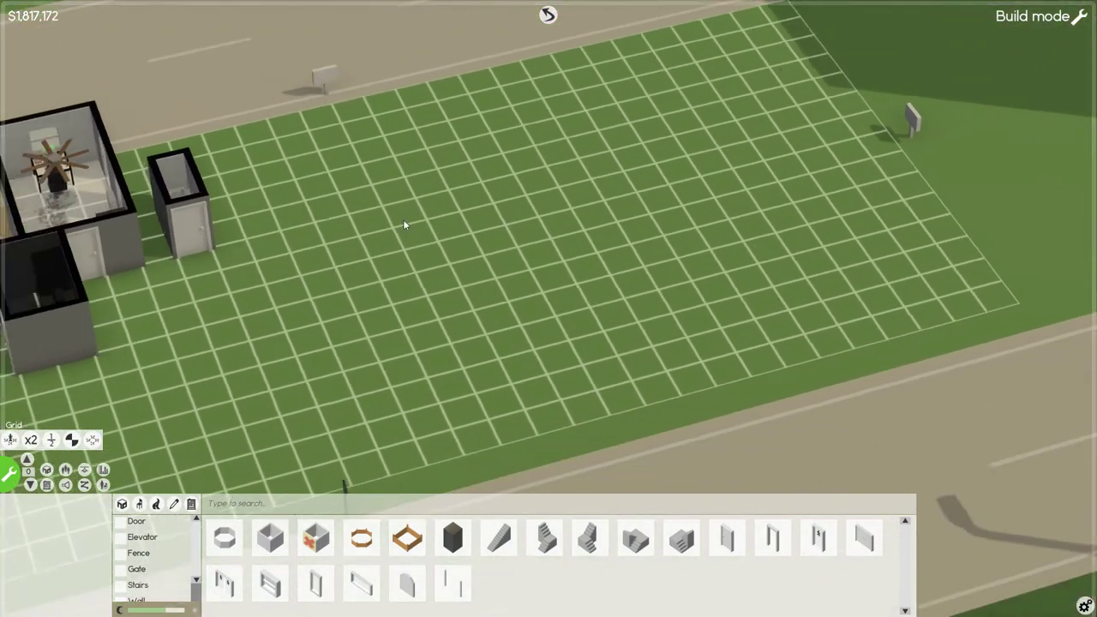
{"action": "scroll", "coordinate": [403, 219], "scroll_direction": "down", "scroll_amount": 3}
{"action": "mouse_move", "coordinate": [740, 245]}
{"action": "left_mouse_down"}
{"action": "mouse_move", "coordinate": [658, 229]}
{"action": "mouse_move", "coordinate": [621, 307]}
{"action": "left_mouse_up"}
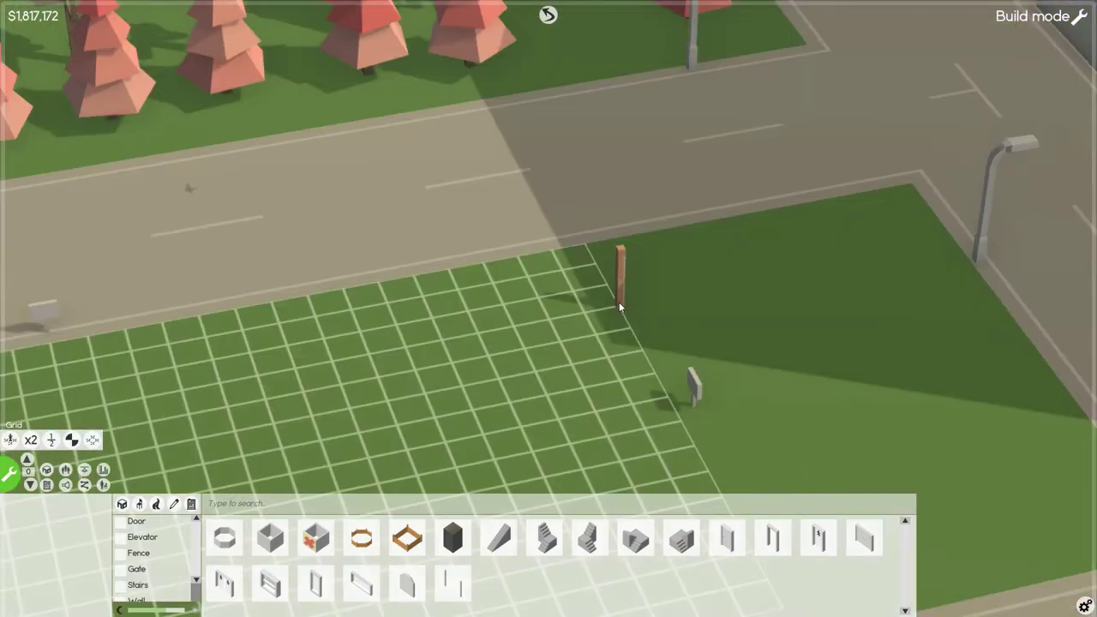
{"action": "left_click", "coordinate": [537, 288]}
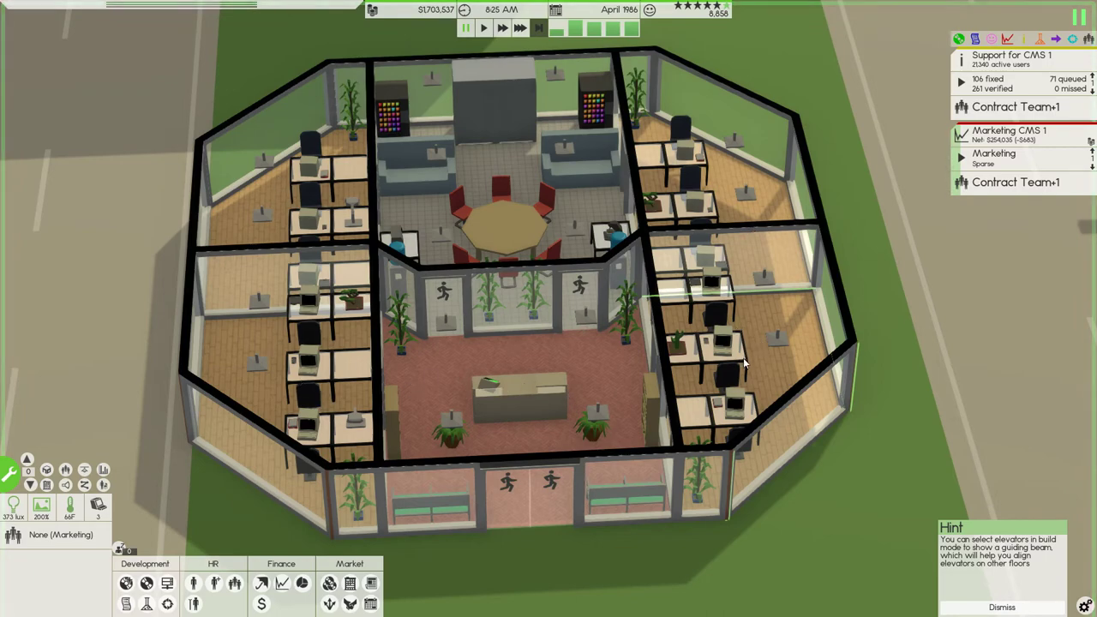
{"action": "scroll", "coordinate": [743, 357], "scroll_direction": "down", "scroll_amount": 3}
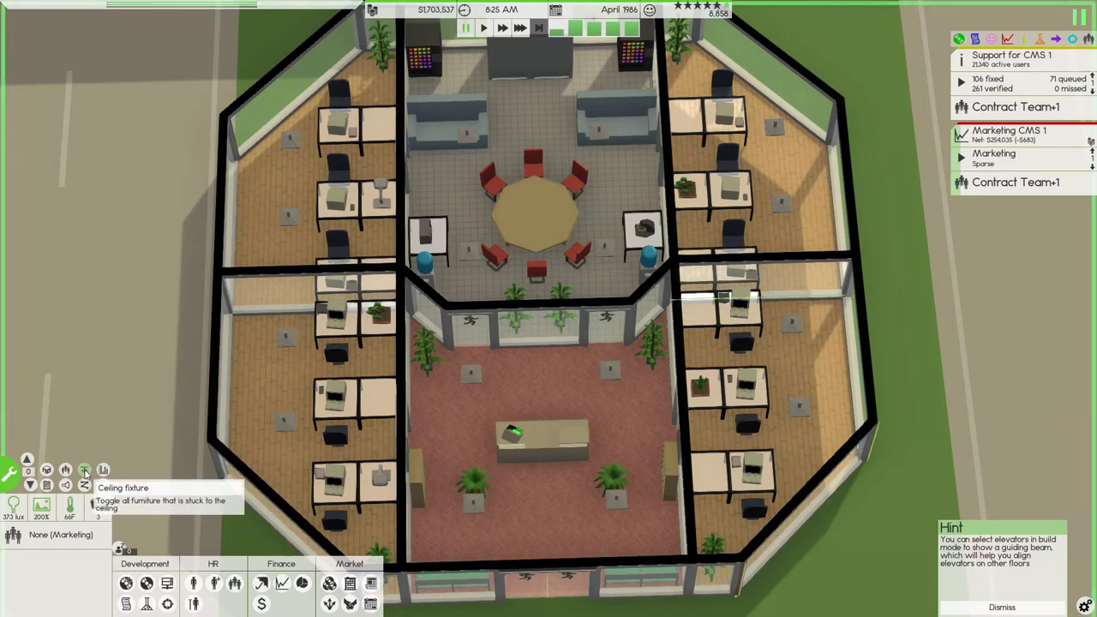
Step: Show the Designers, Artists, Programmers and Marketing room labels, then centre the octagonal office
{"action": "left_click", "coordinate": [67, 472]}
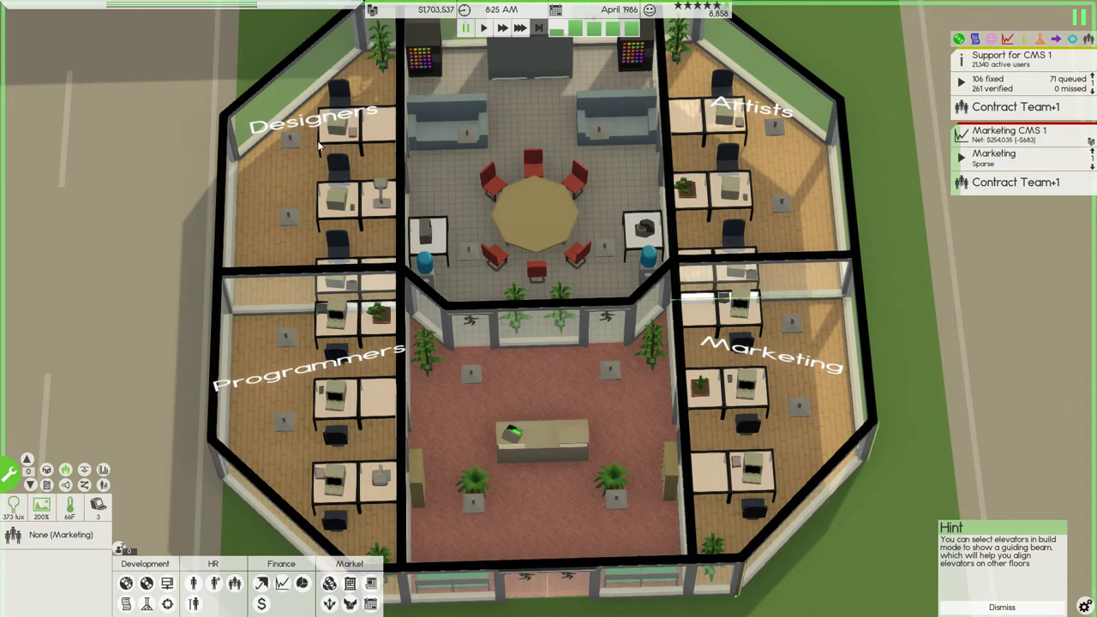
{"action": "scroll", "coordinate": [316, 147], "scroll_direction": "down", "scroll_amount": 3}
{"action": "scroll", "coordinate": [315, 148], "scroll_direction": "up", "scroll_amount": 2}
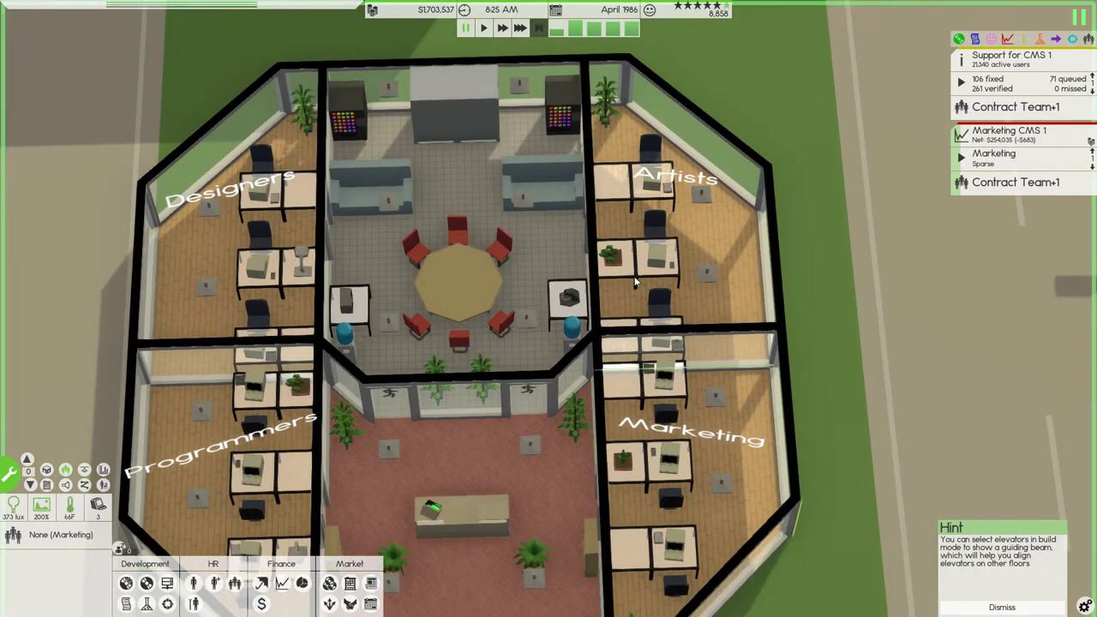
{"action": "left_click_drag", "start_coordinate": [431, 433], "coordinate": [484, 343]}
{"action": "scroll", "coordinate": [481, 339], "scroll_direction": "up", "scroll_amount": 2}
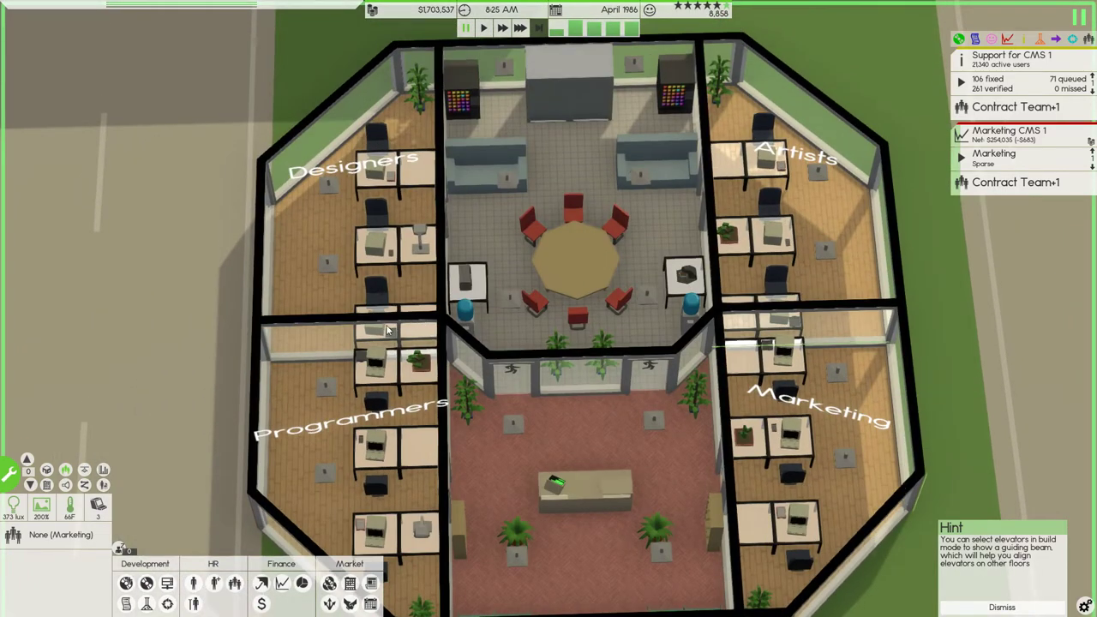
{"action": "left_click_drag", "start_coordinate": [387, 329], "coordinate": [404, 489]}
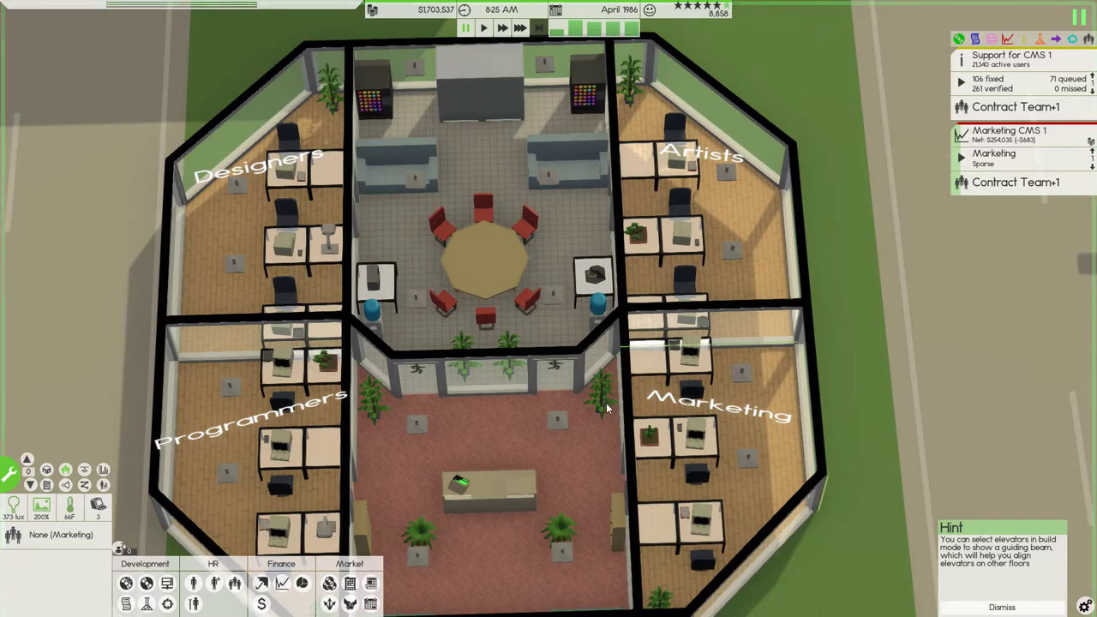
{"action": "left_click_drag", "start_coordinate": [493, 470], "coordinate": [456, 352]}
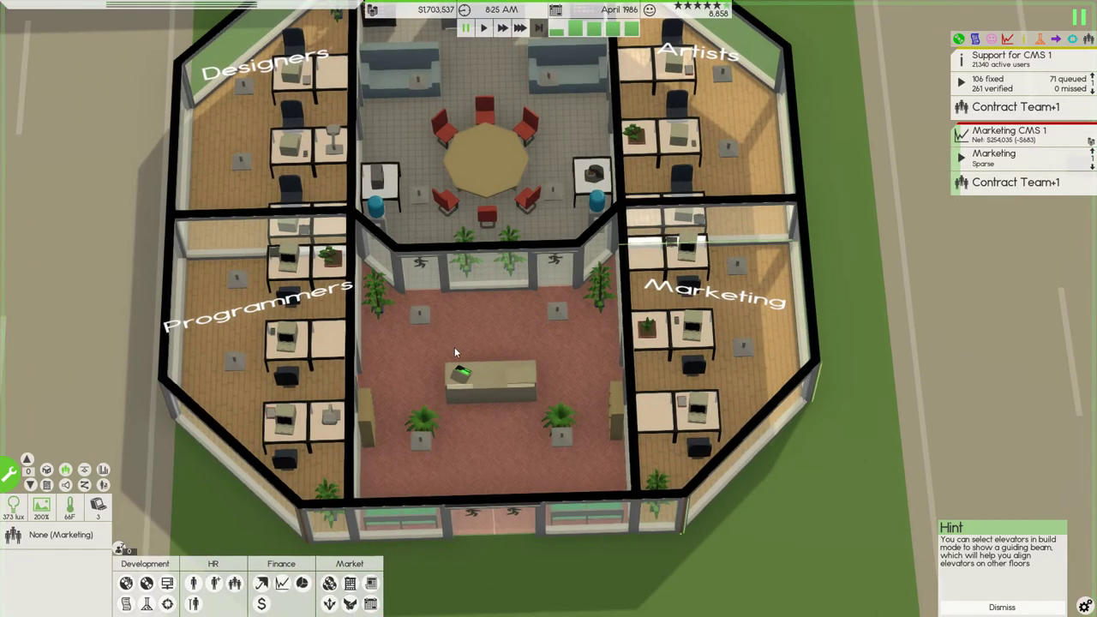
{"action": "left_click", "coordinate": [235, 583]}
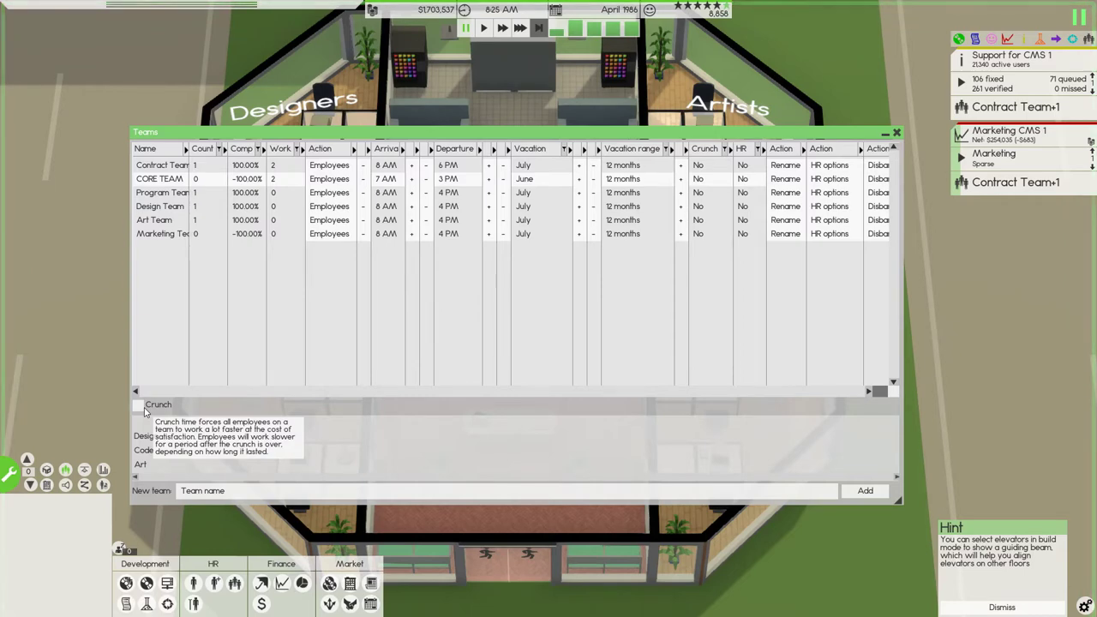
{"action": "left_click_drag", "start_coordinate": [375, 132], "coordinate": [341, 141]}
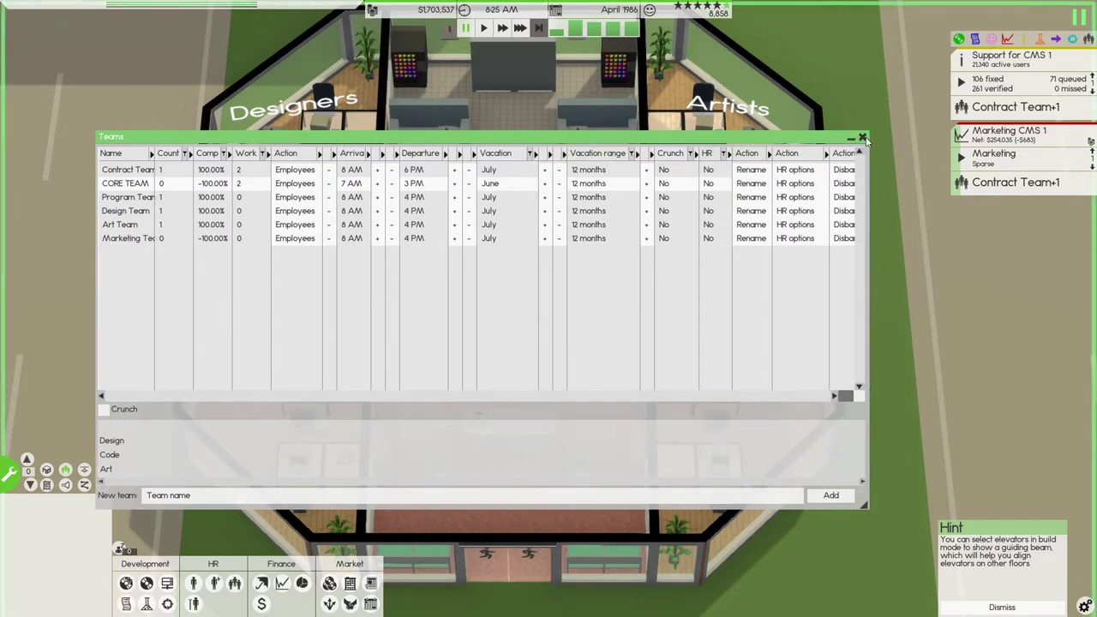
{"action": "left_click", "coordinate": [863, 136]}
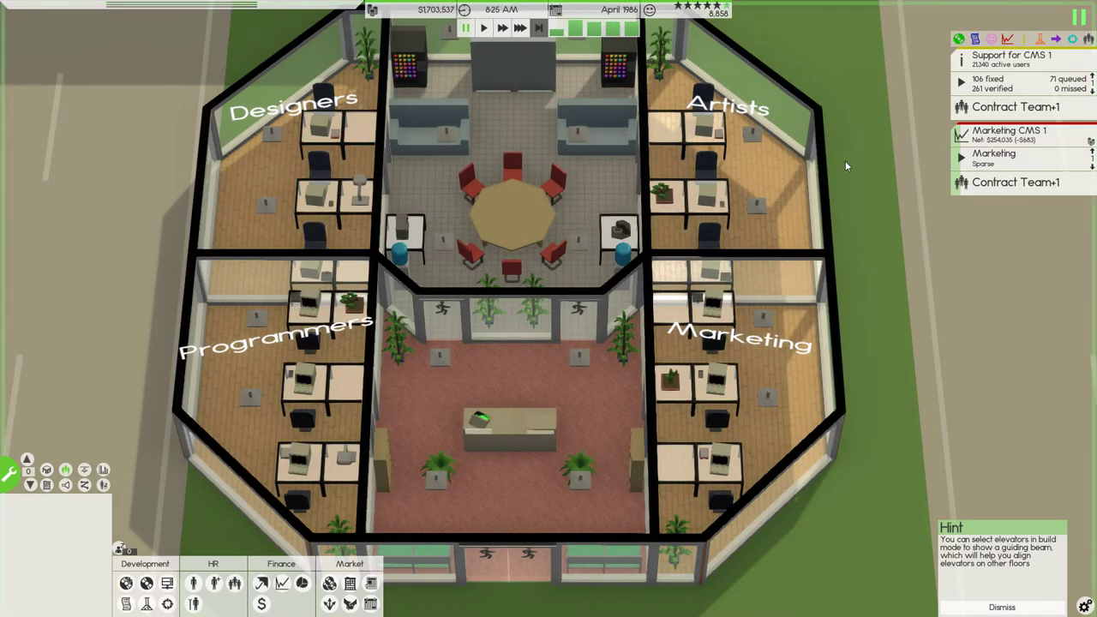
{"action": "scroll", "coordinate": [845, 160], "scroll_direction": "up", "scroll_amount": 3}
{"action": "scroll", "coordinate": [830, 92], "scroll_direction": "down", "scroll_amount": 3}
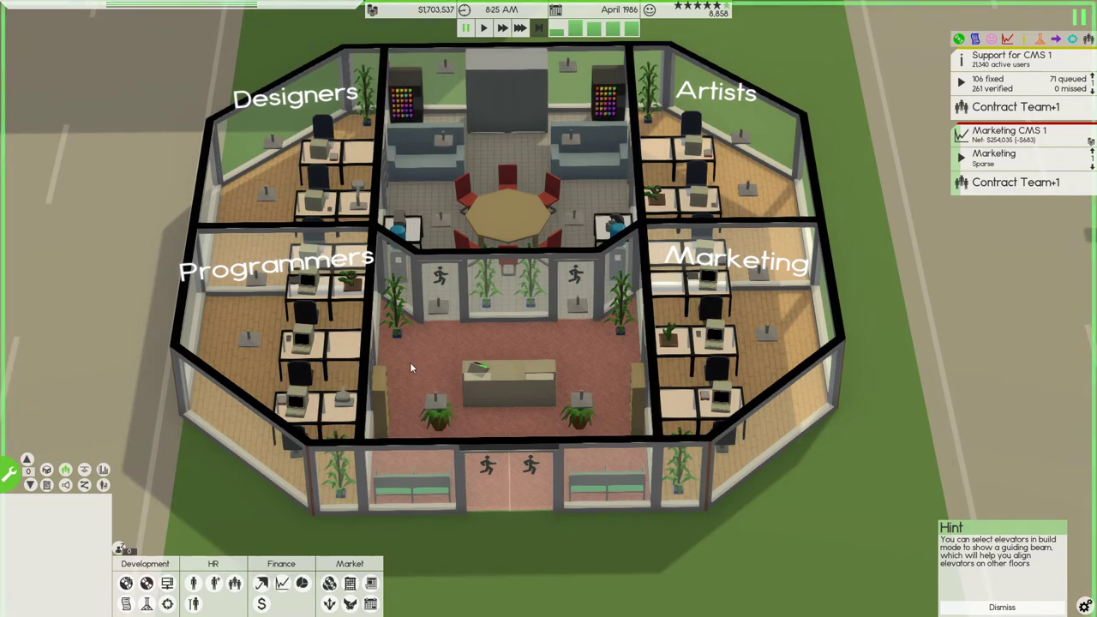
Step: Pause the game and step down from the roof floor to the basement
{"action": "left_click", "coordinate": [26, 459]}
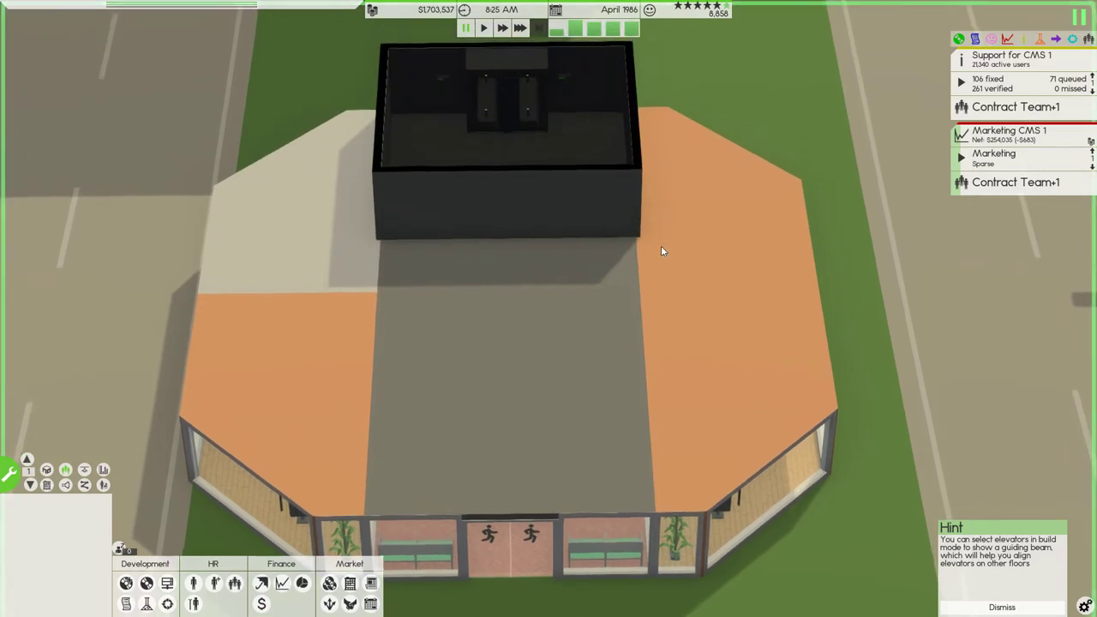
{"action": "scroll", "coordinate": [484, 153], "scroll_direction": "up", "scroll_amount": 1}
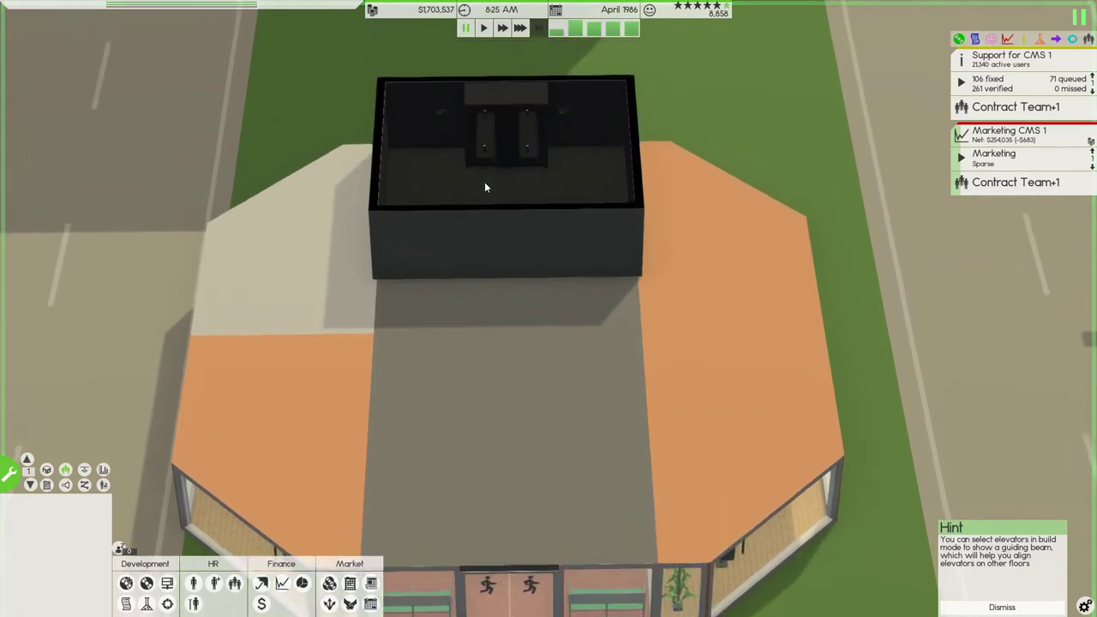
{"action": "scroll", "coordinate": [485, 187], "scroll_direction": "up", "scroll_amount": 1}
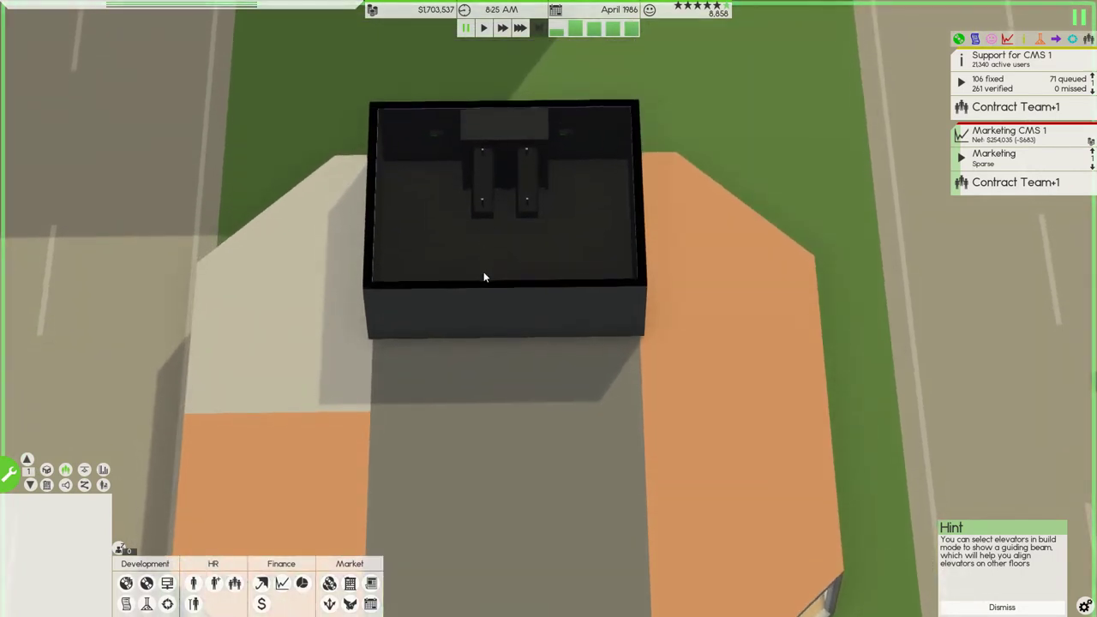
{"action": "left_click", "coordinate": [468, 29]}
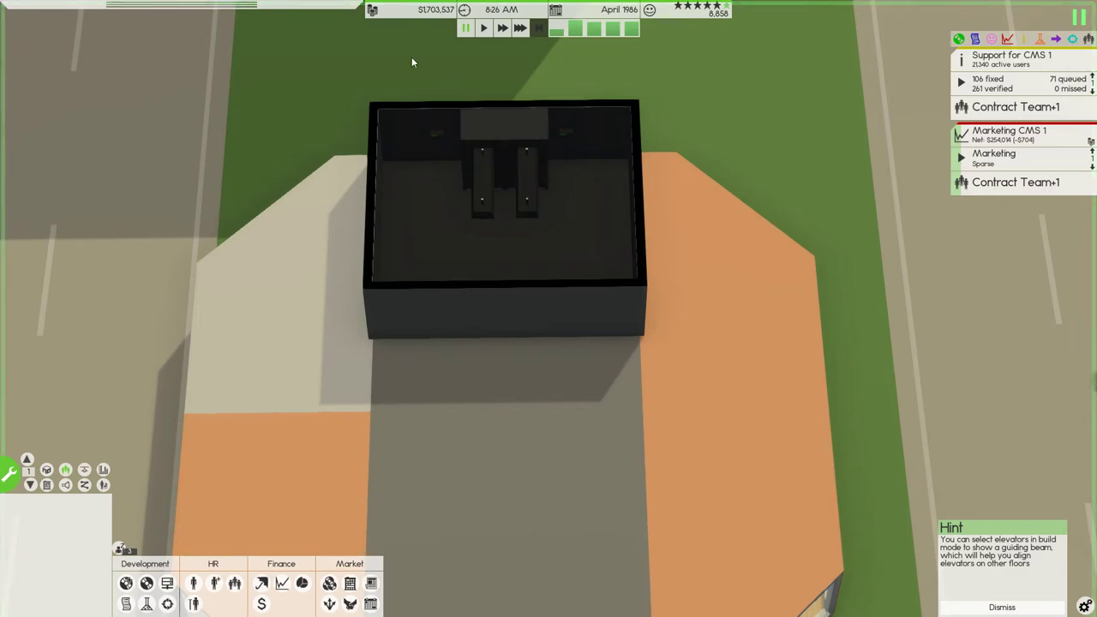
{"action": "left_click", "coordinate": [29, 485]}
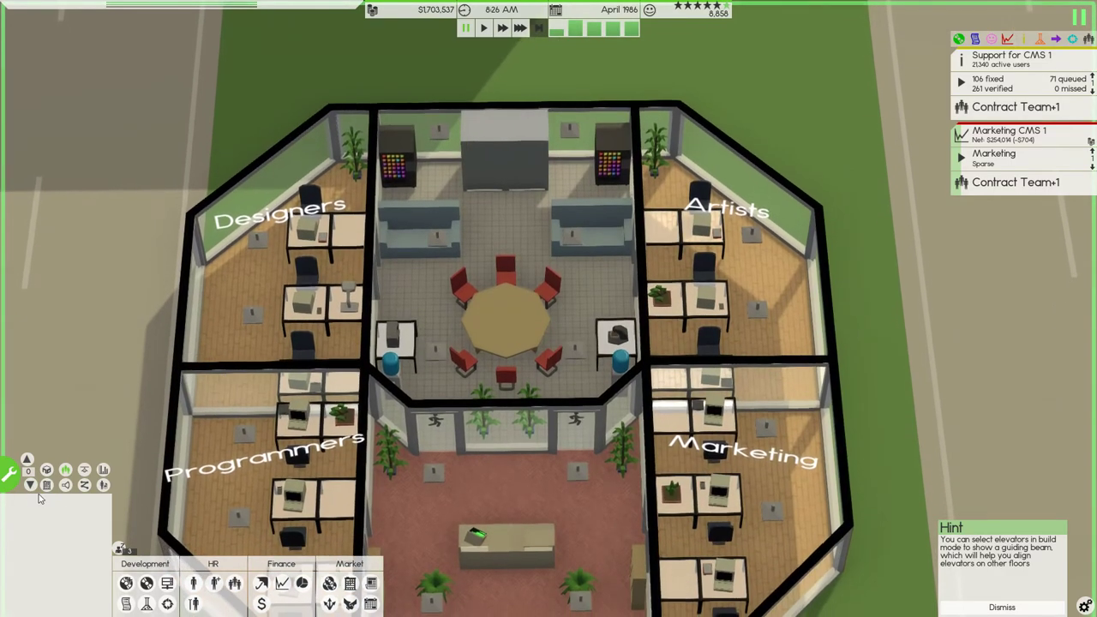
{"action": "left_click", "coordinate": [29, 485]}
{"action": "scroll", "coordinate": [344, 319], "scroll_direction": "up", "scroll_amount": 4}
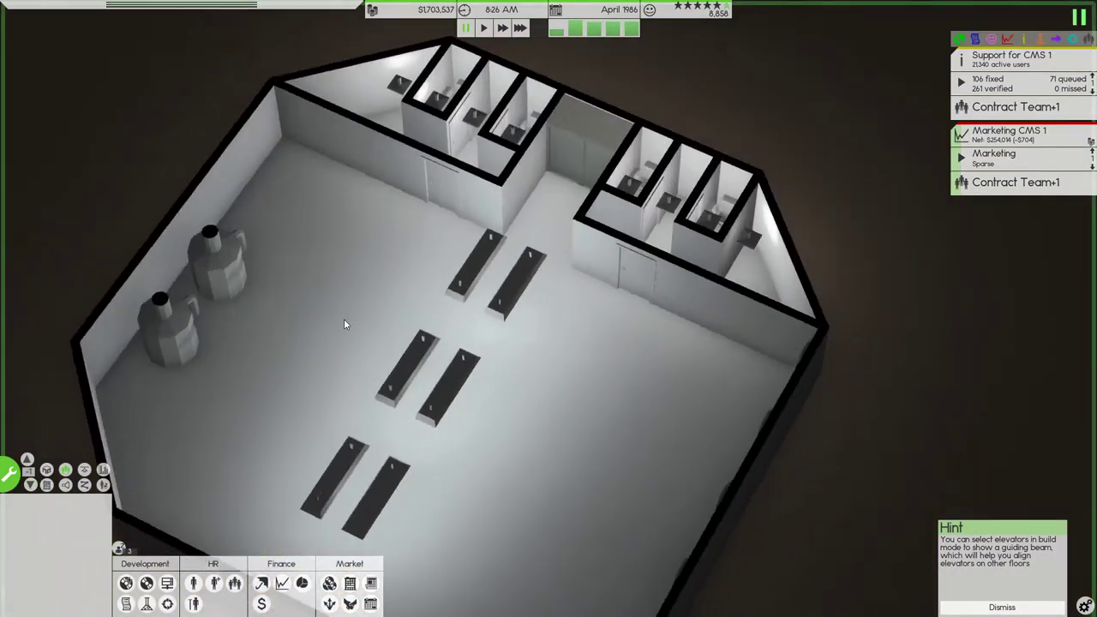
{"action": "scroll", "coordinate": [344, 319], "scroll_direction": "down", "scroll_amount": 4}
{"action": "scroll", "coordinate": [378, 383], "scroll_direction": "up", "scroll_amount": 4}
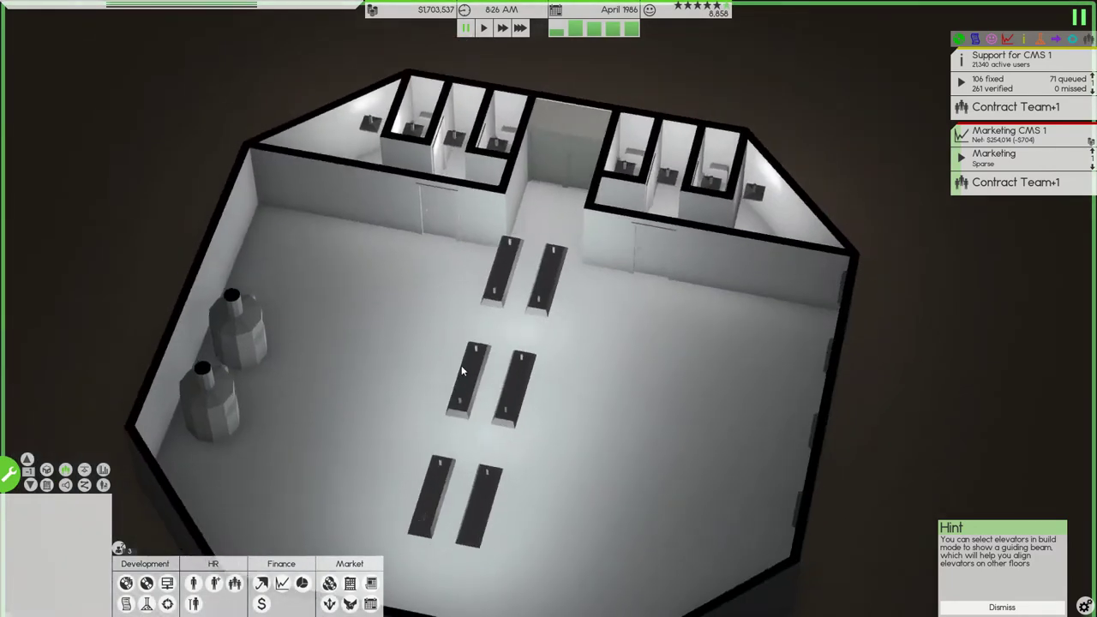
{"action": "scroll", "coordinate": [461, 365], "scroll_direction": "down", "scroll_amount": 3}
Step: Inspect the basement, return to the ground floor, centre the office, and resume the clock
{"action": "left_click_drag", "start_coordinate": [667, 409], "coordinate": [1050, 401]}
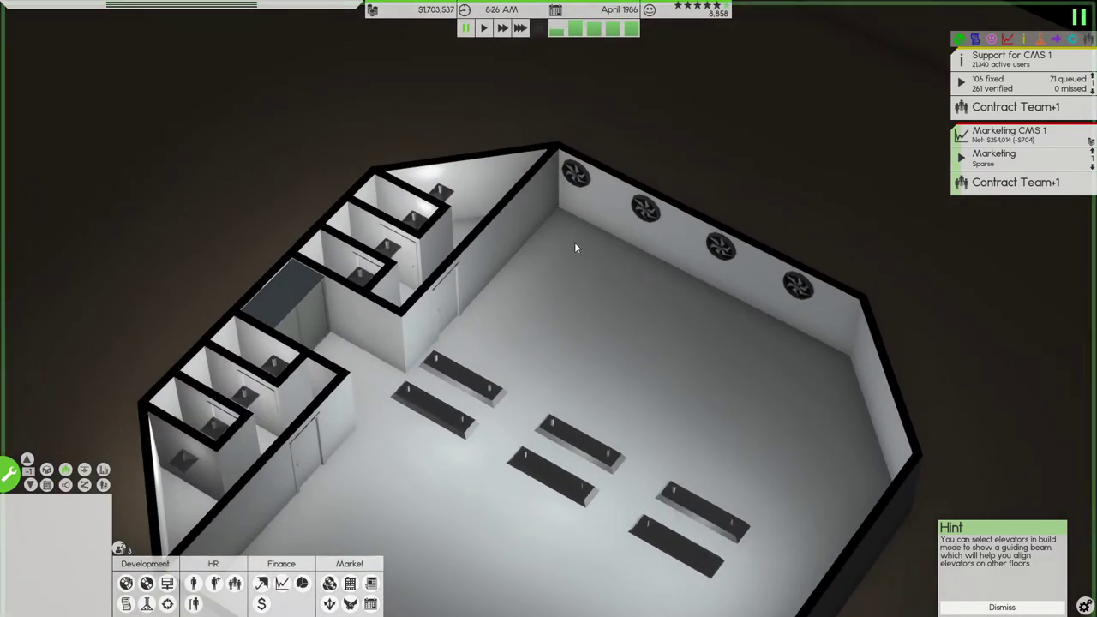
{"action": "left_click_drag", "start_coordinate": [575, 247], "coordinate": [519, 221]}
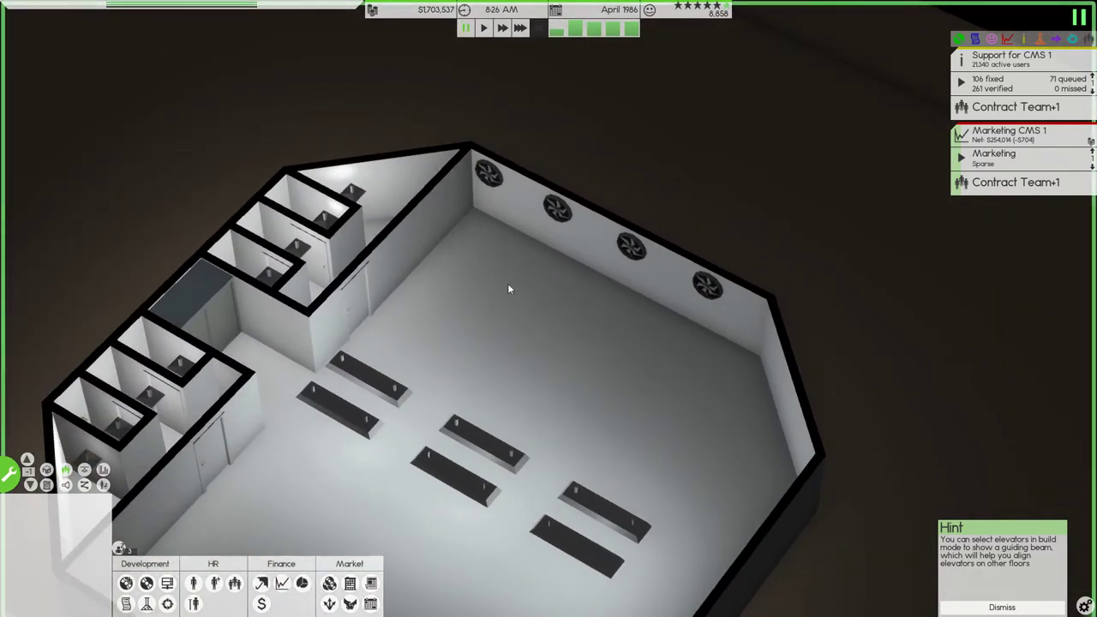
{"action": "left_click_drag", "start_coordinate": [540, 300], "coordinate": [163, 239]}
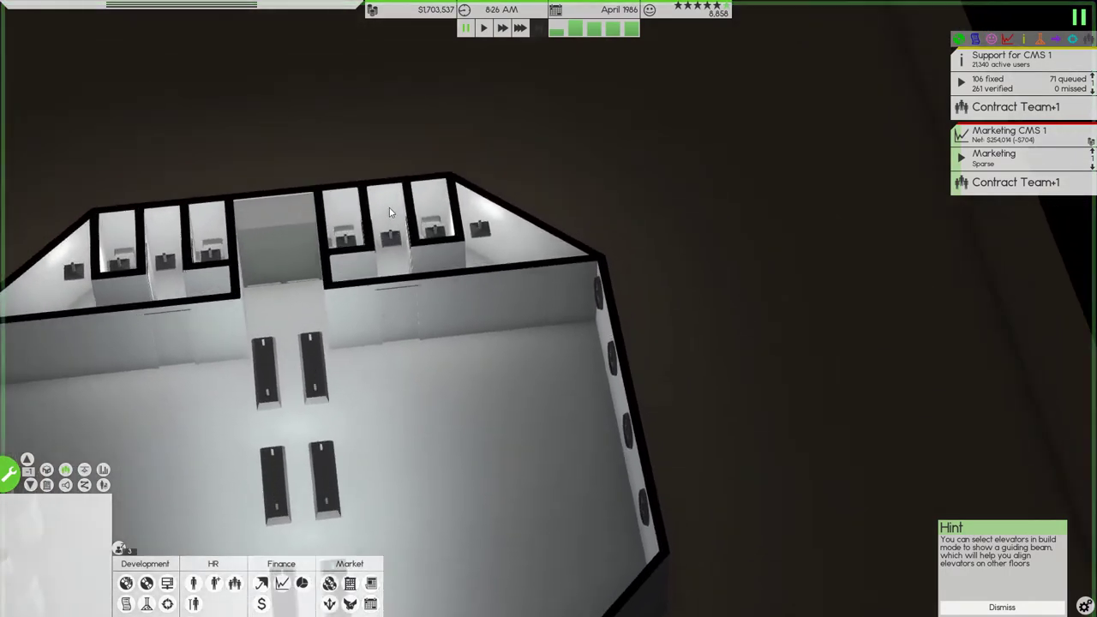
{"action": "key", "text": "Page_Up"}
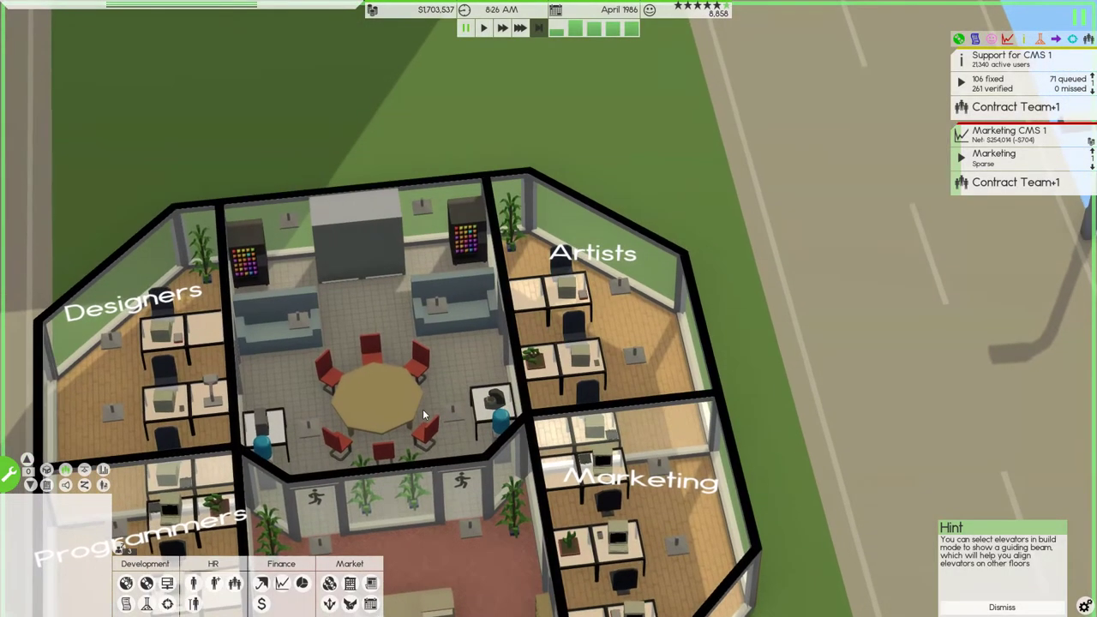
{"action": "left_click_drag", "start_coordinate": [423, 409], "coordinate": [371, 384]}
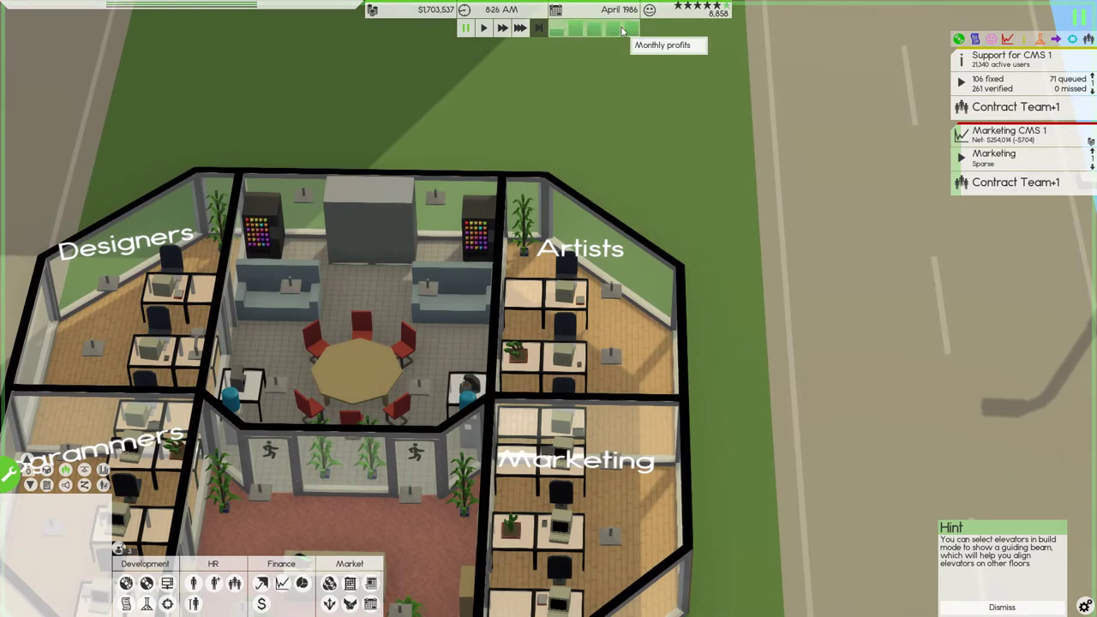
{"action": "left_click_drag", "start_coordinate": [583, 160], "coordinate": [511, 177]}
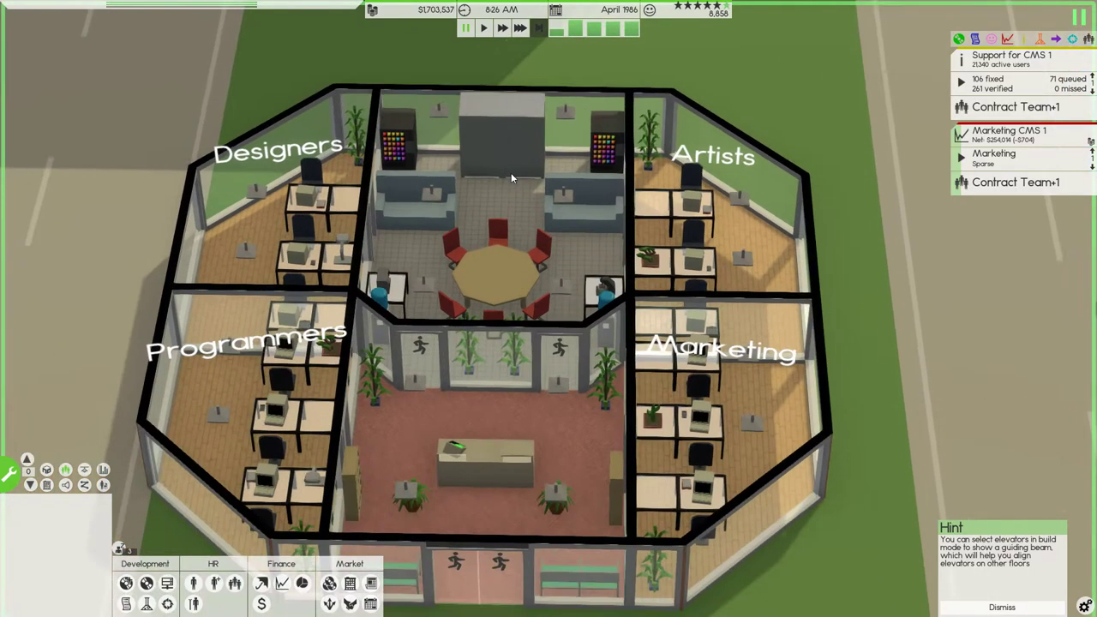
{"action": "scroll", "coordinate": [511, 198], "scroll_direction": "up", "scroll_amount": 3}
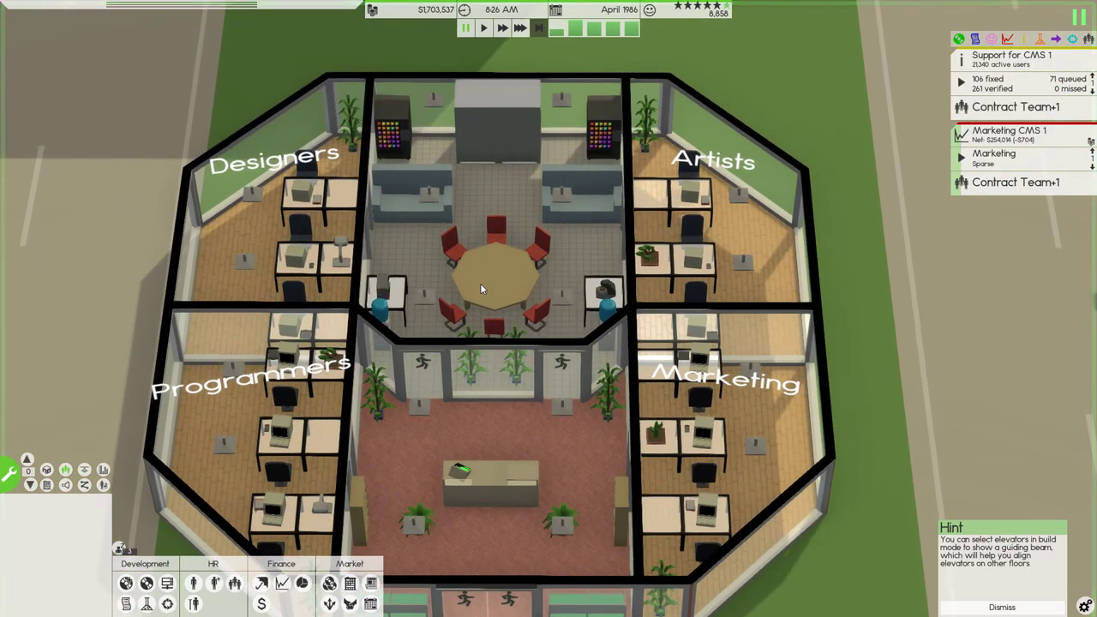
{"action": "key", "text": "s"}
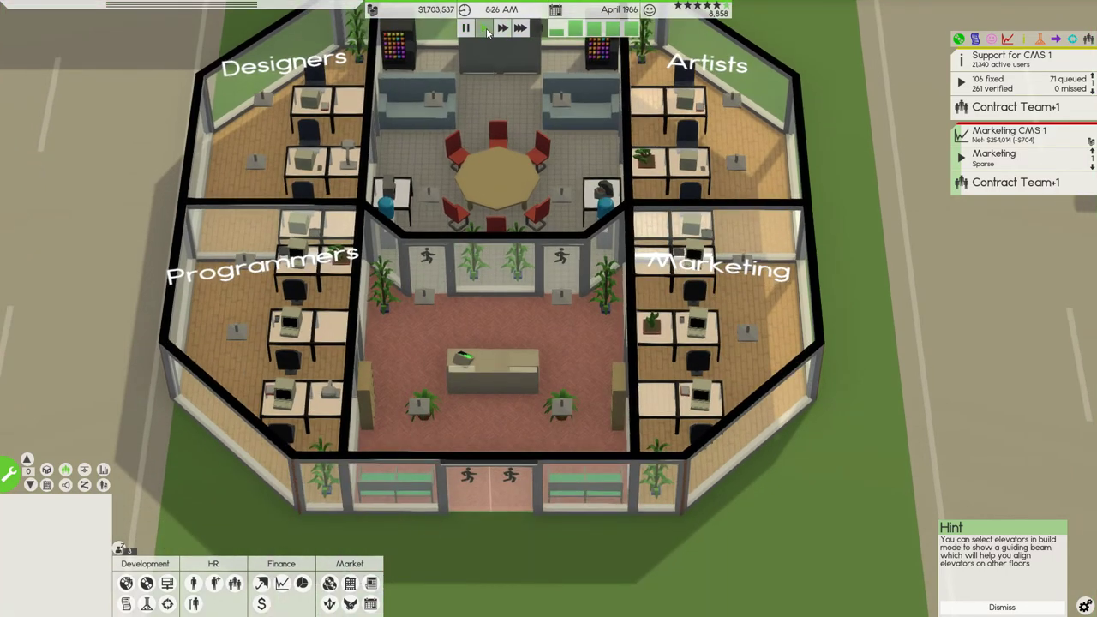
{"action": "left_click", "coordinate": [485, 28]}
Step: Bring the old building into view and assign its right-hand room to the Contract Team
{"action": "key", "text": "a"}
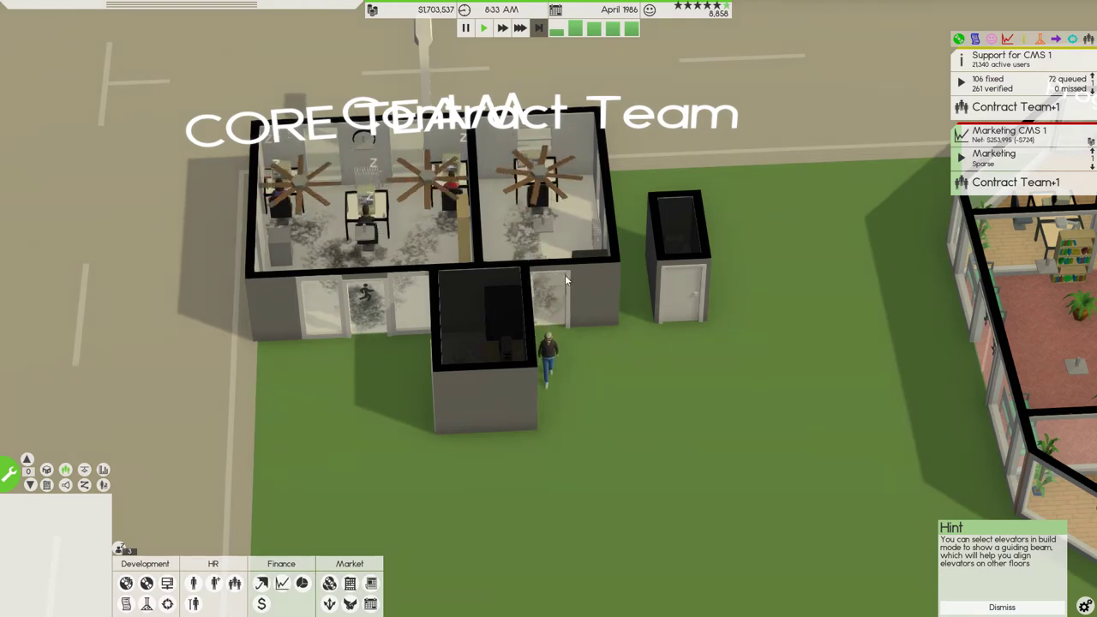
{"action": "left_click", "coordinate": [519, 28]}
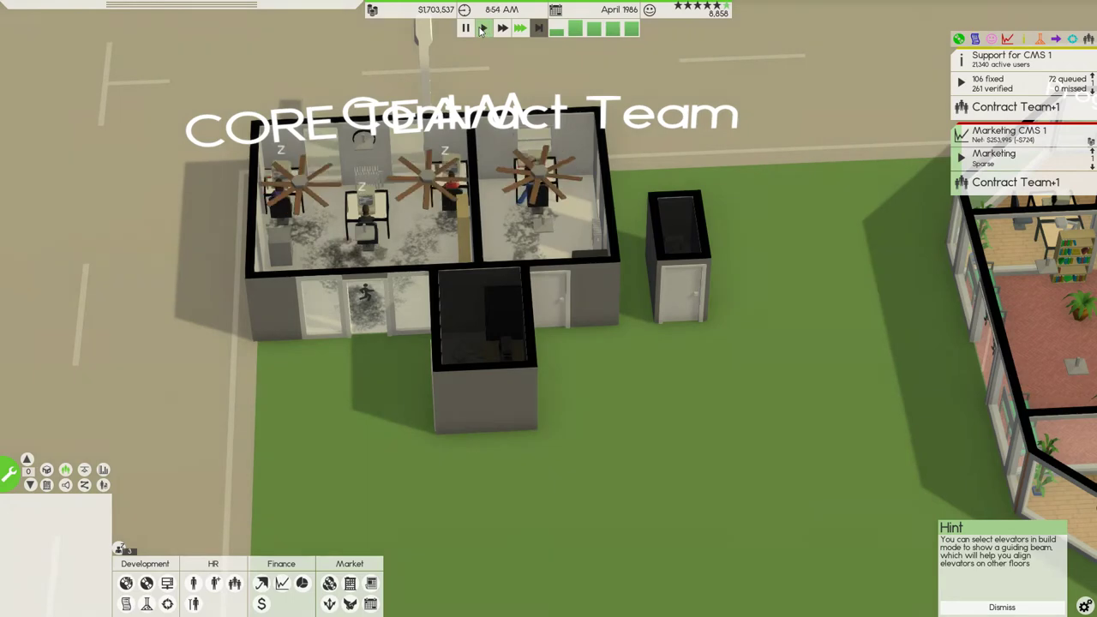
{"action": "left_click", "coordinate": [483, 29]}
{"action": "right_click", "coordinate": [501, 230]}
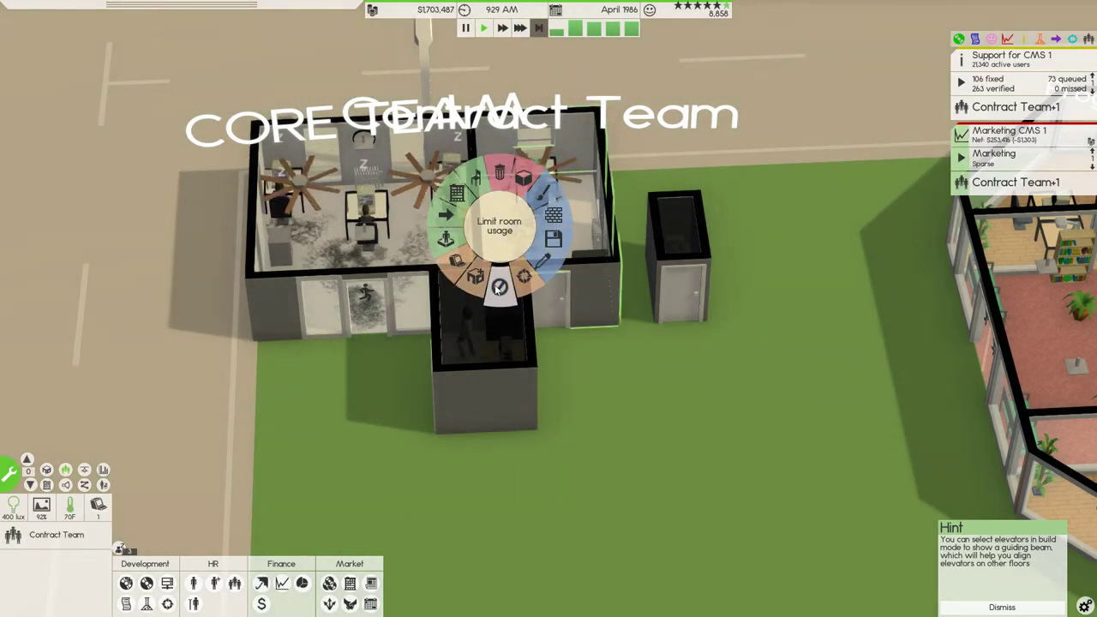
{"action": "left_click", "coordinate": [525, 278]}
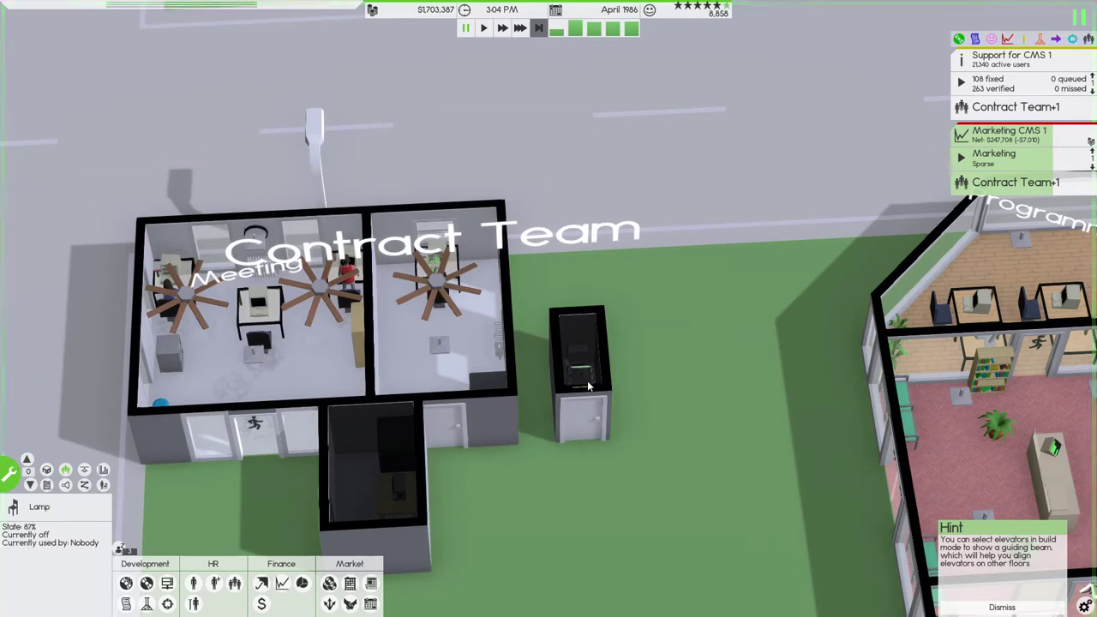
Step: Sell the old building's lamp and toilet
{"action": "right_click", "coordinate": [588, 386]}
{"action": "left_click", "coordinate": [588, 330]}
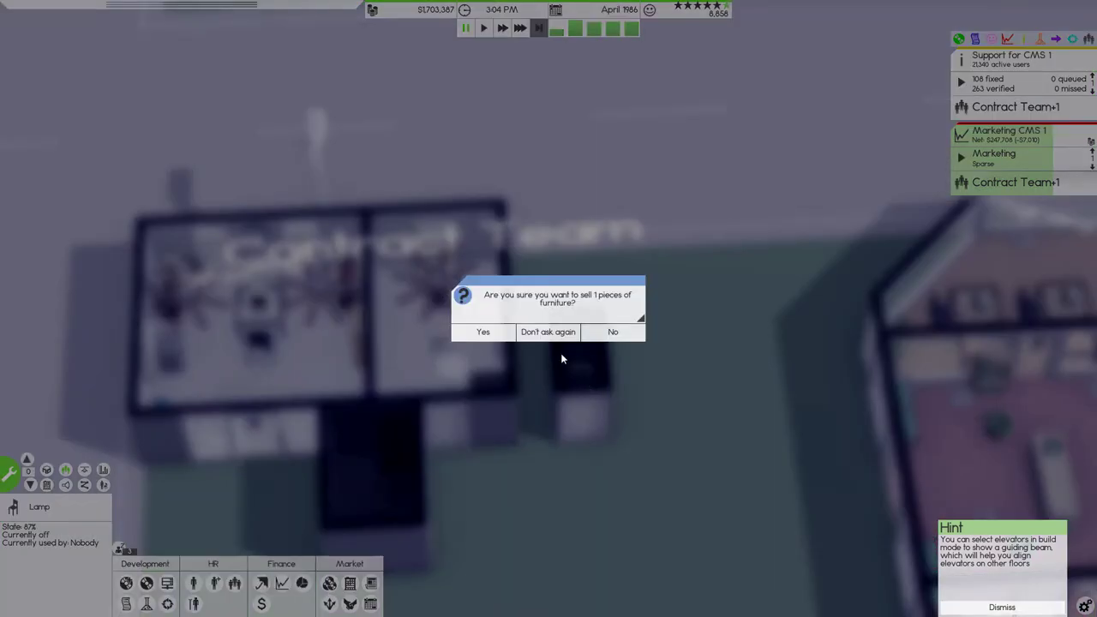
{"action": "left_click", "coordinate": [480, 328]}
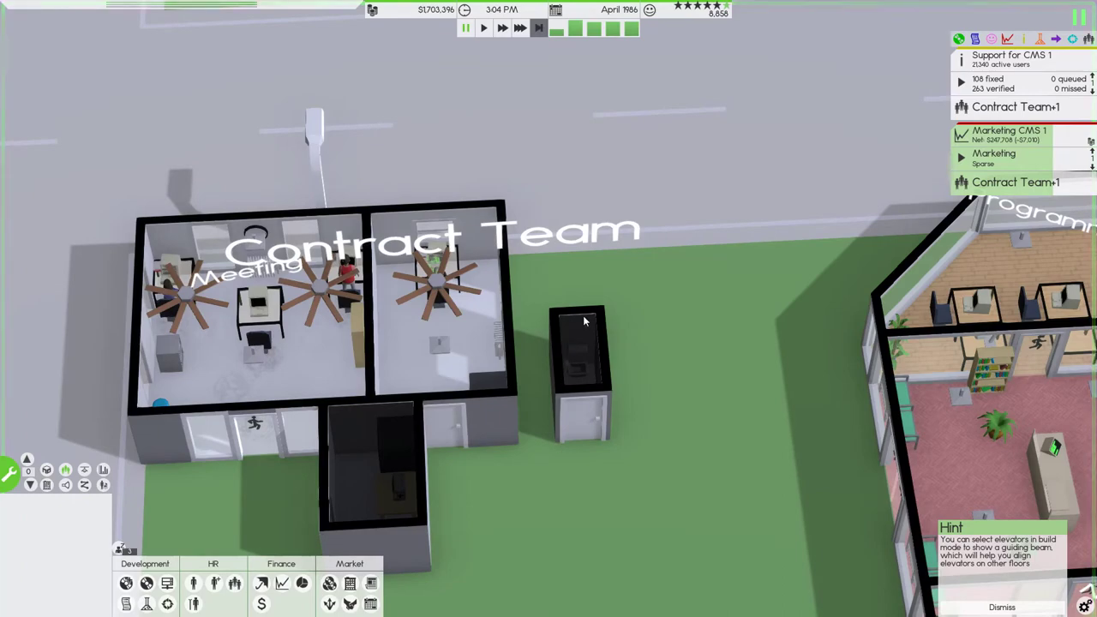
{"action": "left_click", "coordinate": [581, 335]}
{"action": "right_click", "coordinate": [580, 334]}
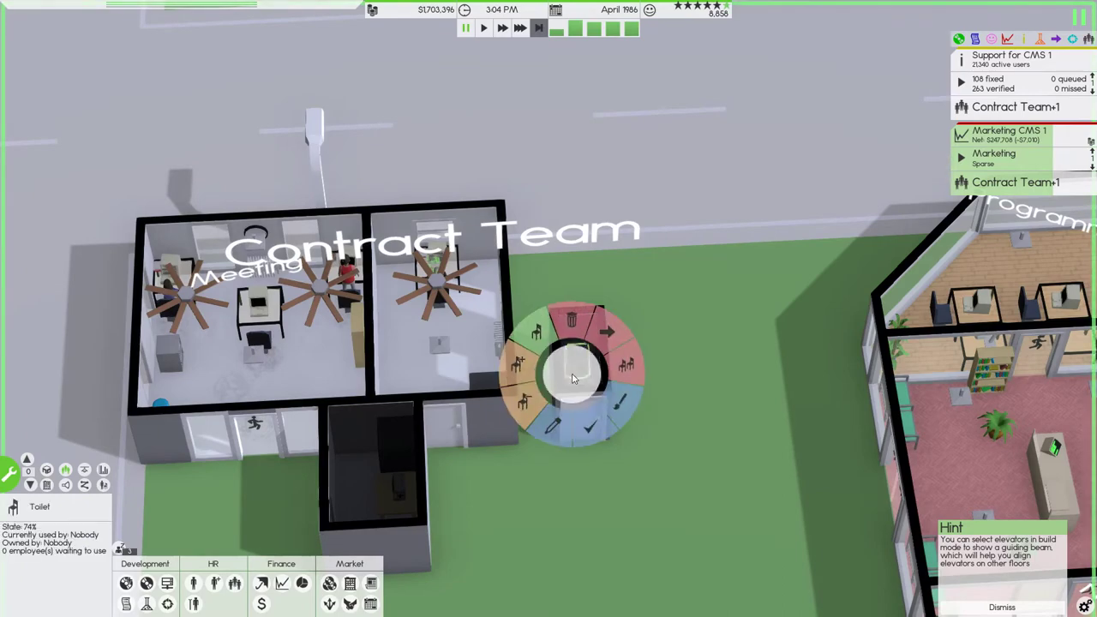
{"action": "left_click", "coordinate": [571, 322]}
{"action": "left_click", "coordinate": [483, 332]}
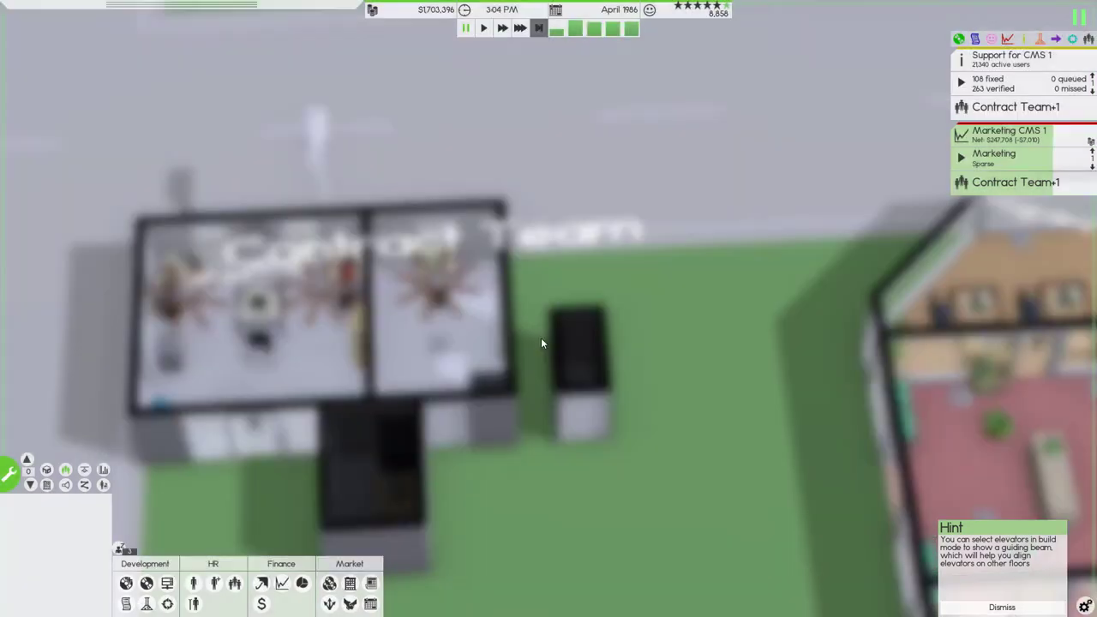
{"action": "scroll", "coordinate": [395, 504], "scroll_direction": "up", "scroll_amount": 5}
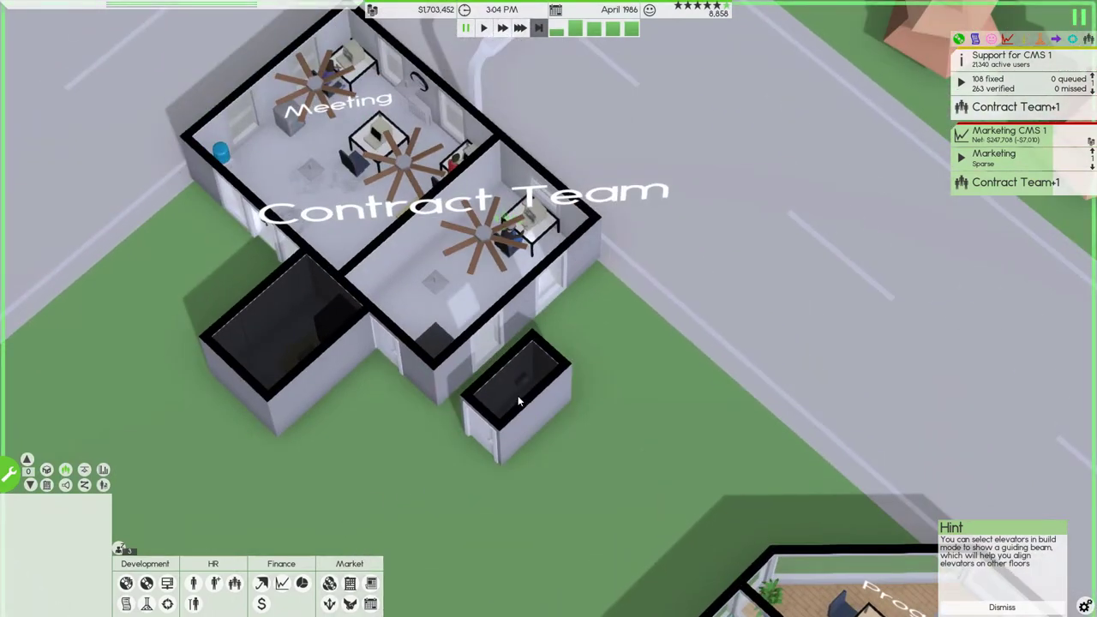
Step: Demolish both small side rooms attached to the old building
{"action": "right_click", "coordinate": [518, 396]}
{"action": "left_click", "coordinate": [520, 358]}
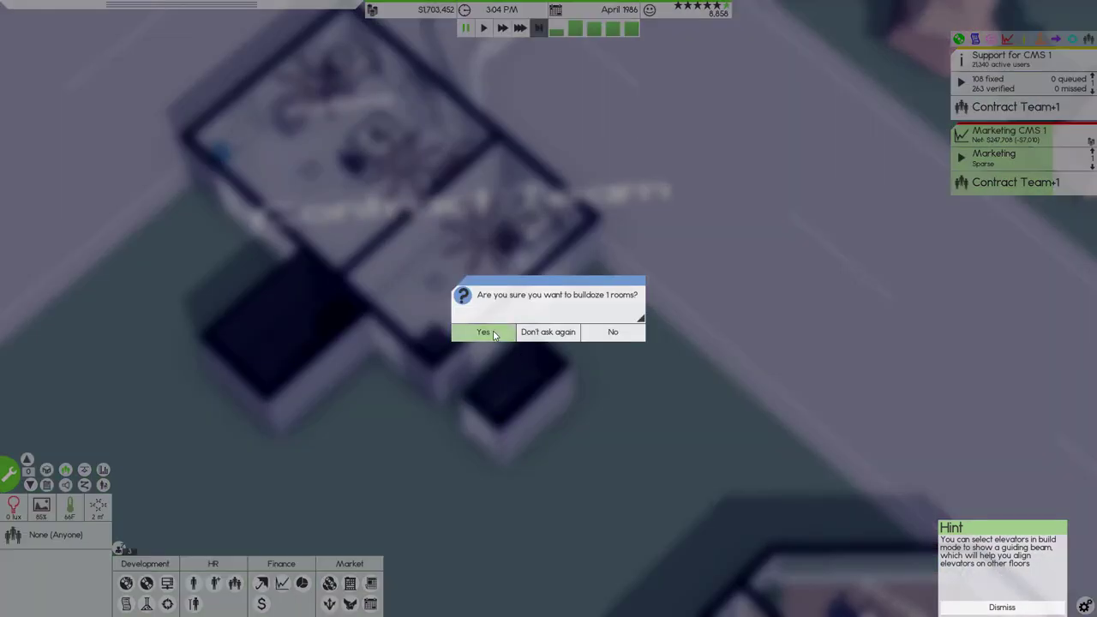
{"action": "left_click", "coordinate": [484, 332]}
{"action": "scroll", "coordinate": [596, 393], "scroll_direction": "up", "scroll_amount": 3}
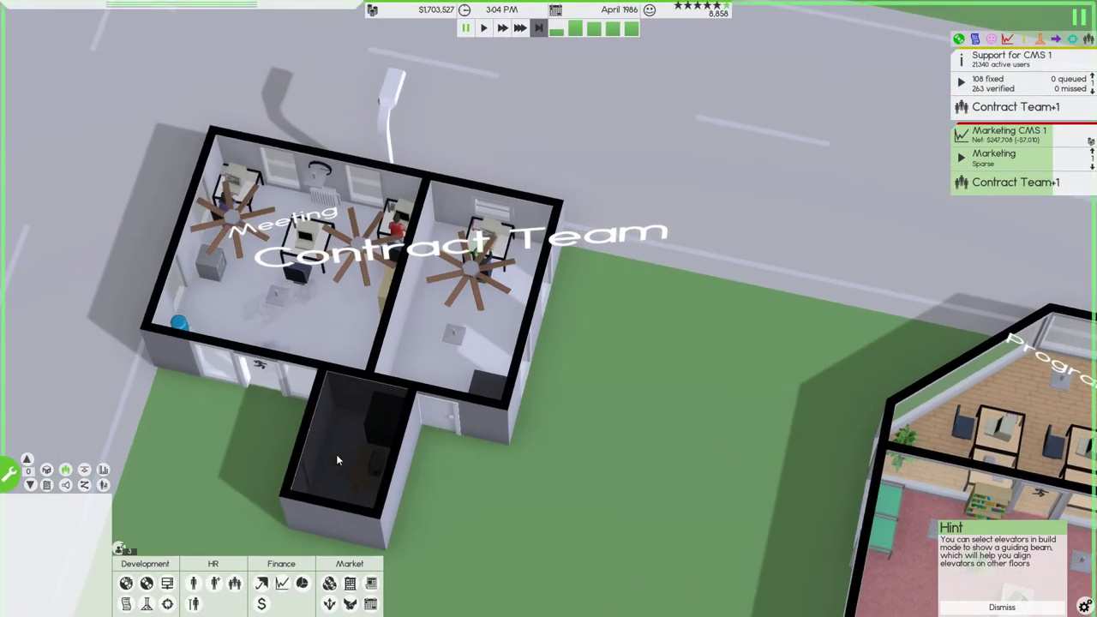
{"action": "right_click", "coordinate": [336, 461]}
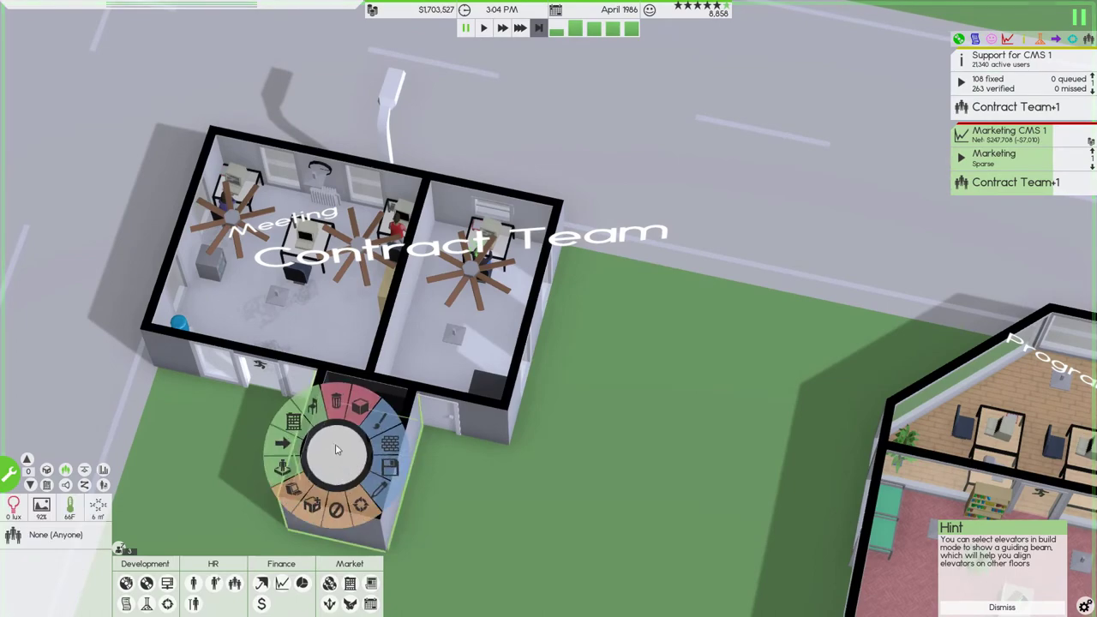
{"action": "left_click", "coordinate": [337, 399]}
{"action": "left_click", "coordinate": [482, 332]}
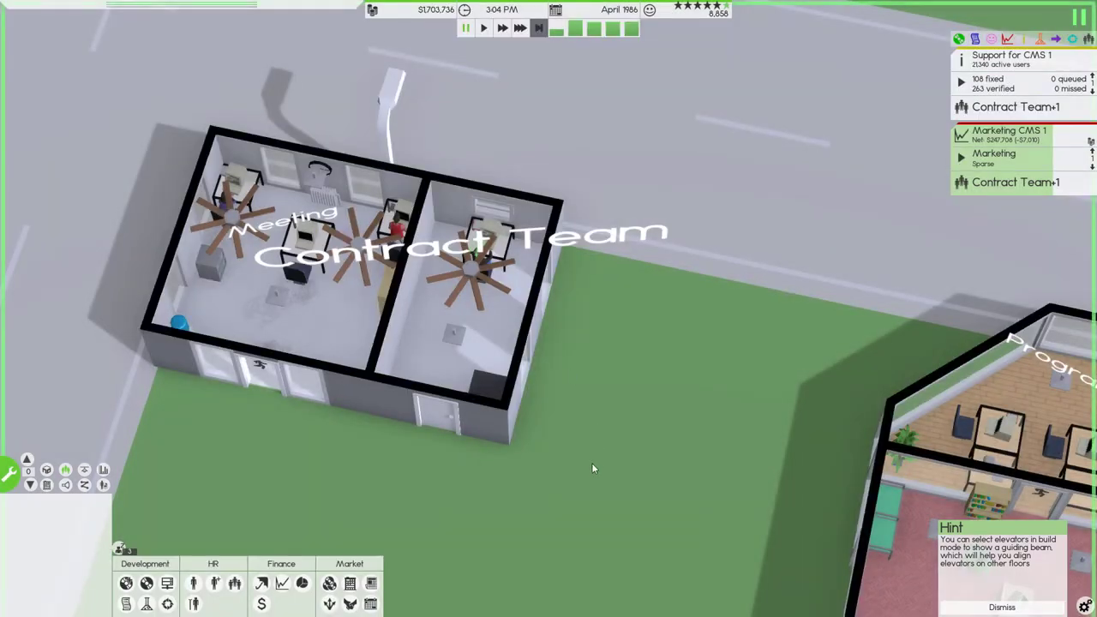
{"action": "scroll", "coordinate": [592, 463], "scroll_direction": "up", "scroll_amount": 3}
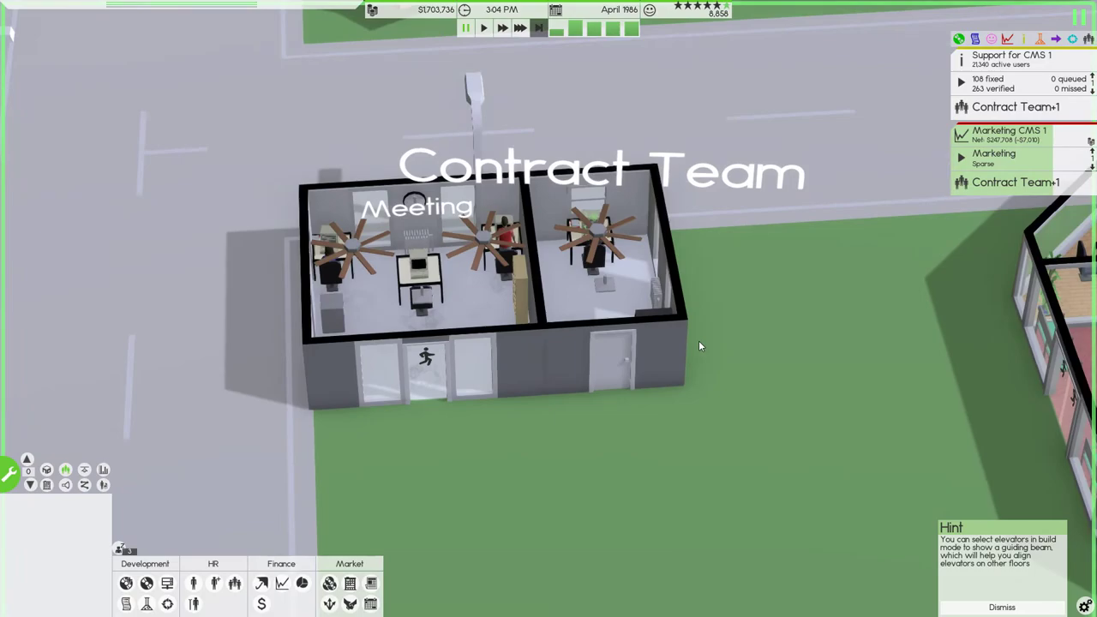
Step: Frame the old Contract Team building and return the game to normal speed
{"action": "key", "text": "w"}
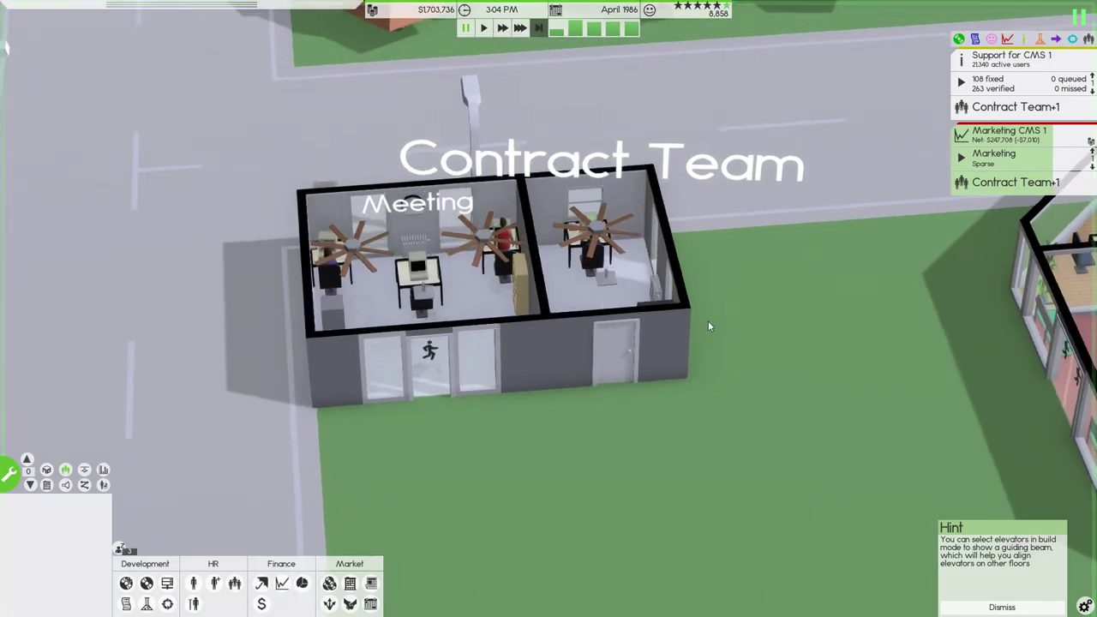
{"action": "key", "text": "w"}
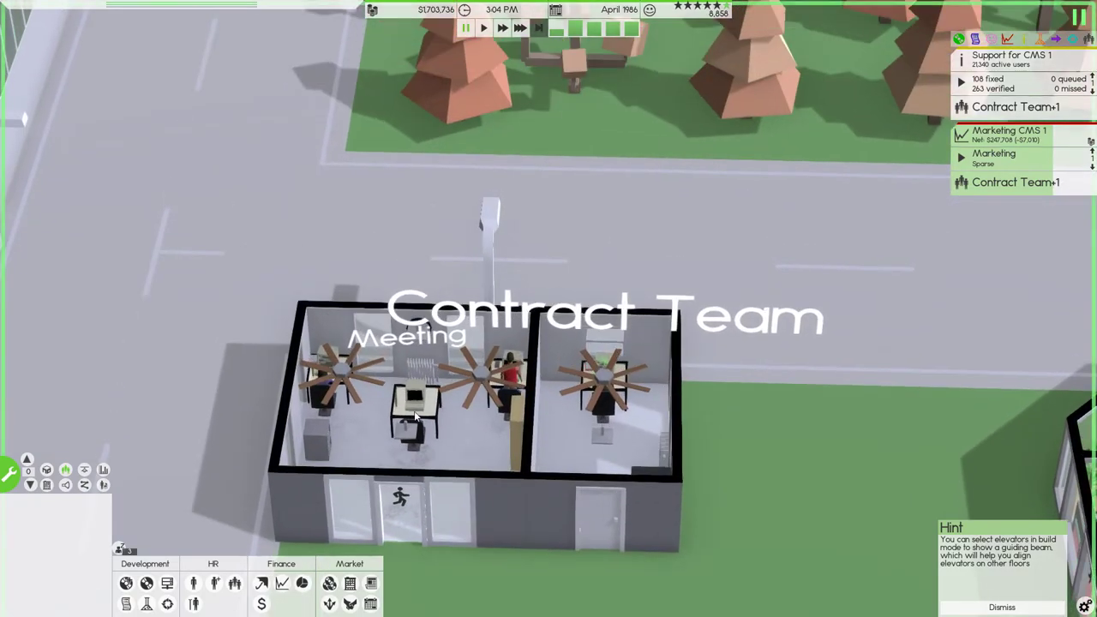
{"action": "scroll", "coordinate": [418, 419], "scroll_direction": "down", "scroll_amount": 5}
{"action": "left_click_drag", "start_coordinate": [813, 361], "coordinate": [569, 358]}
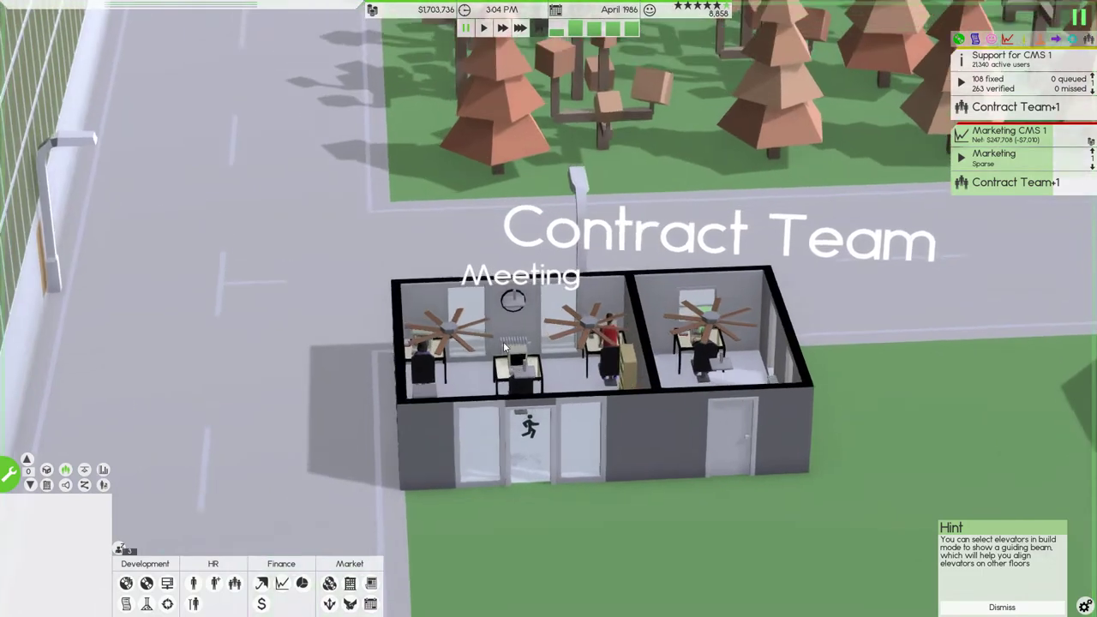
{"action": "scroll", "coordinate": [570, 357], "scroll_direction": "up", "scroll_amount": 5}
{"action": "left_click_drag", "start_coordinate": [601, 470], "coordinate": [493, 124]}
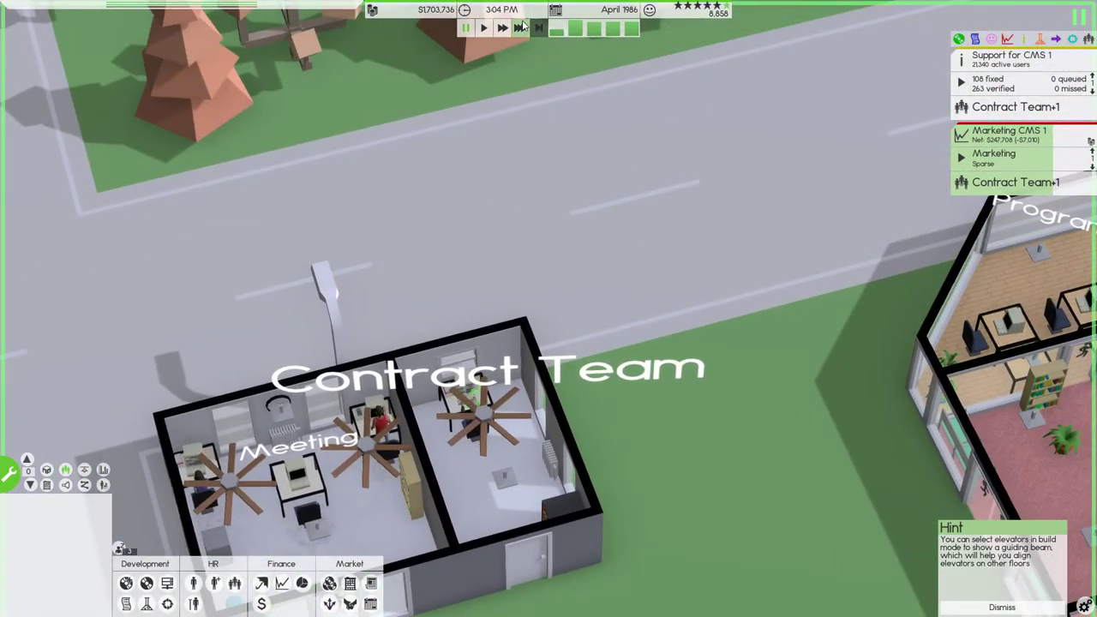
{"action": "left_click_drag", "start_coordinate": [521, 172], "coordinate": [522, 34]}
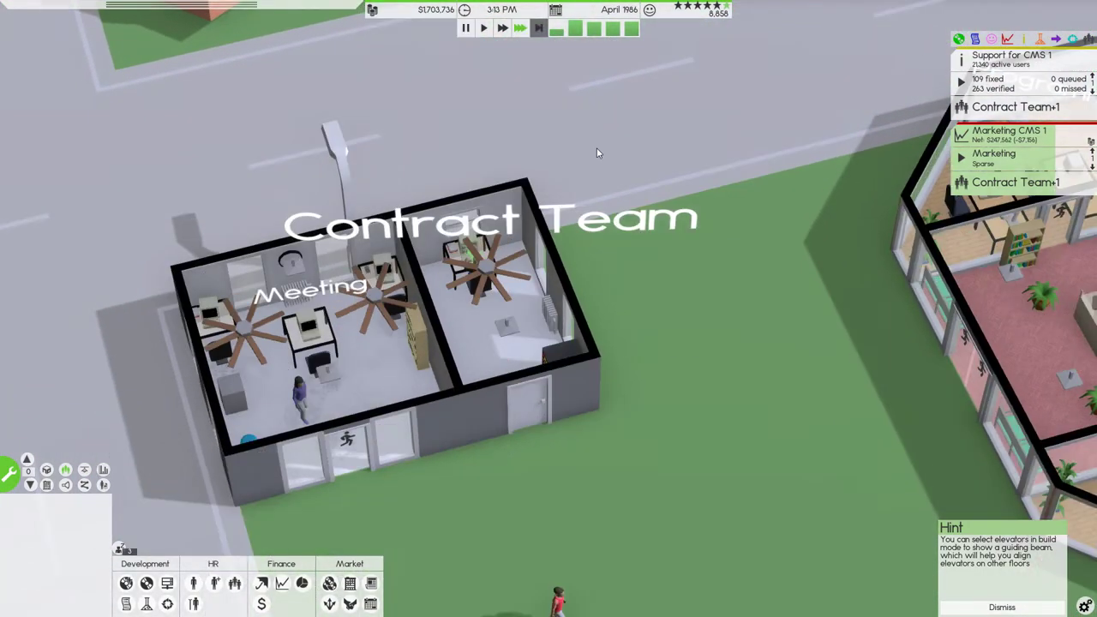
{"action": "left_click", "coordinate": [484, 28]}
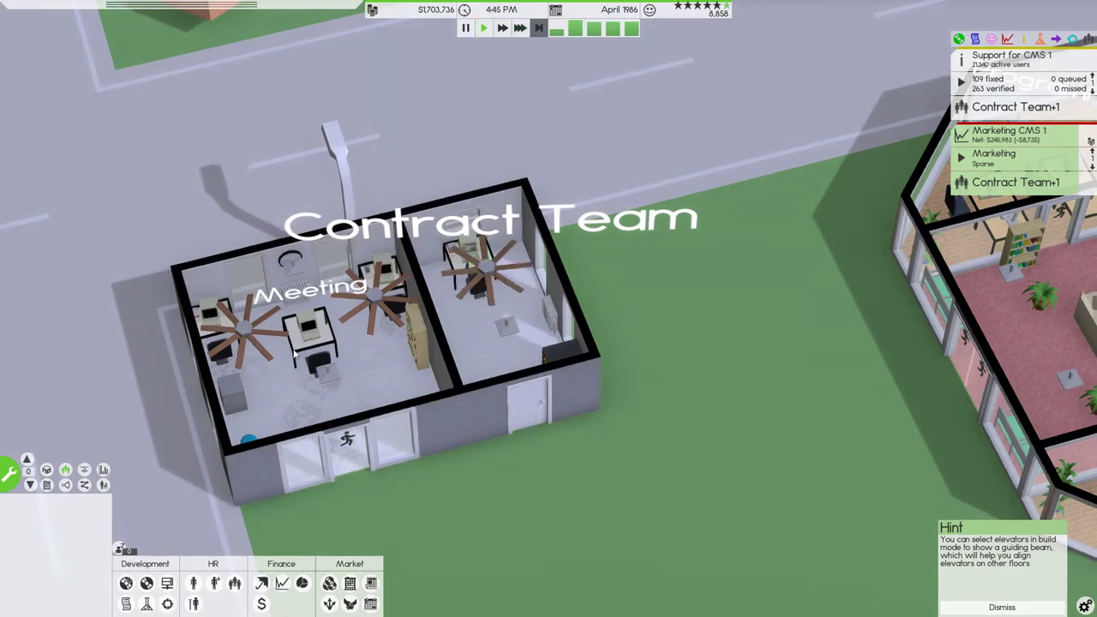
Step: Demolish the Meeting room and fast-forward the clock
{"action": "right_click", "coordinate": [295, 393]}
{"action": "left_click", "coordinate": [322, 343]}
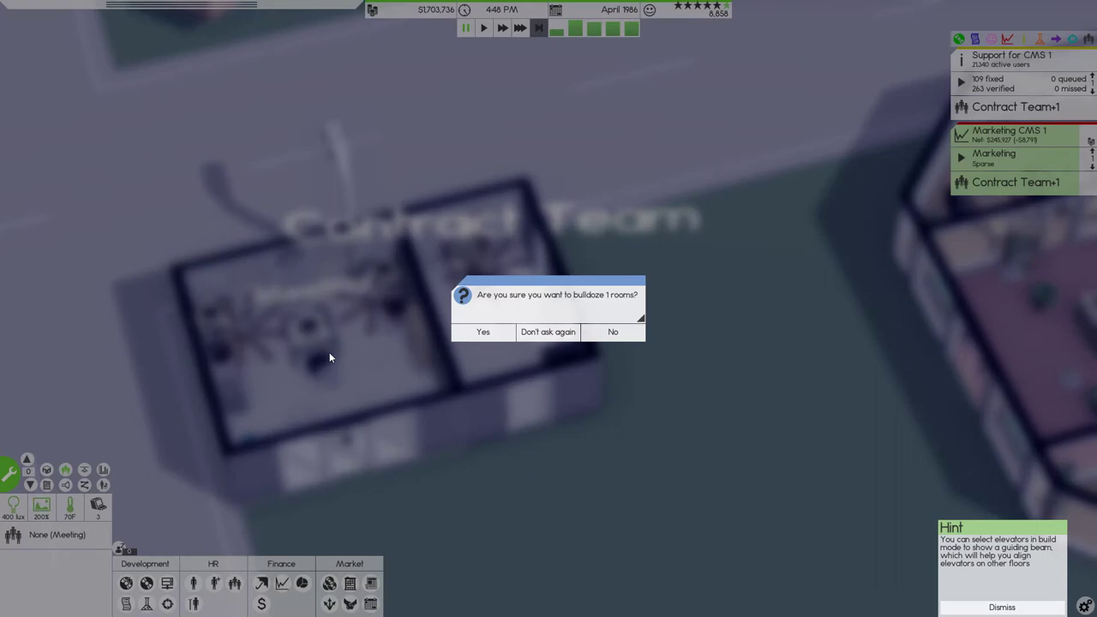
{"action": "left_click", "coordinate": [511, 333]}
{"action": "left_click", "coordinate": [521, 29]}
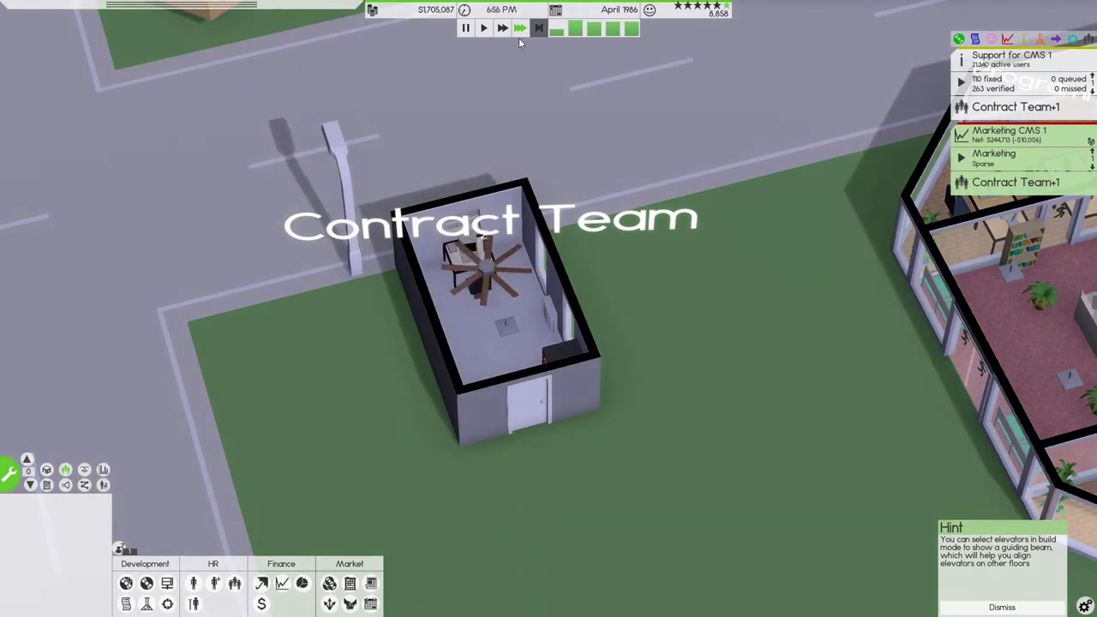
Step: Demolish the Contract Team room and bring up the Finances sheet
{"action": "left_click", "coordinate": [480, 318]}
{"action": "left_click", "coordinate": [487, 286]}
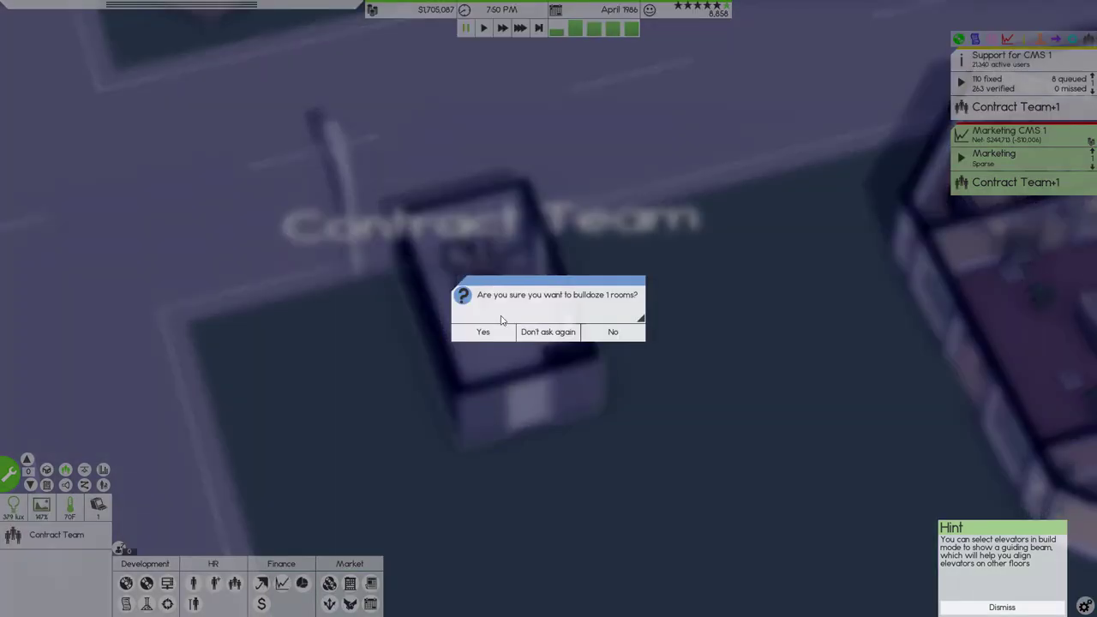
{"action": "left_click", "coordinate": [485, 333]}
{"action": "key", "text": "F2"}
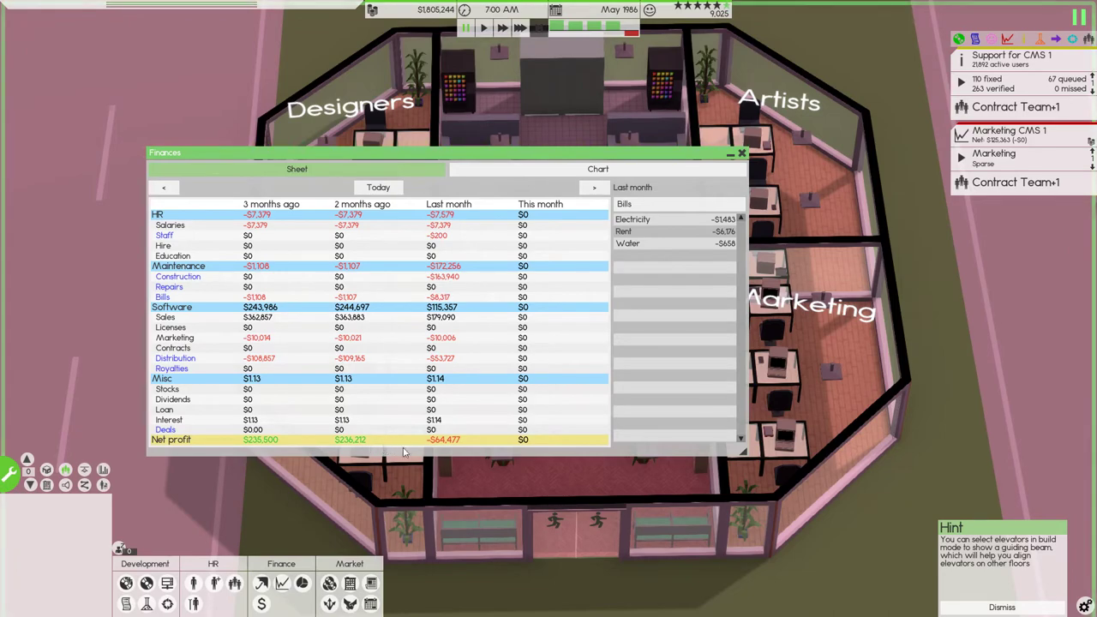
Step: Close the Finances window to get back to the octagonal office view
{"action": "left_click", "coordinate": [742, 154]}
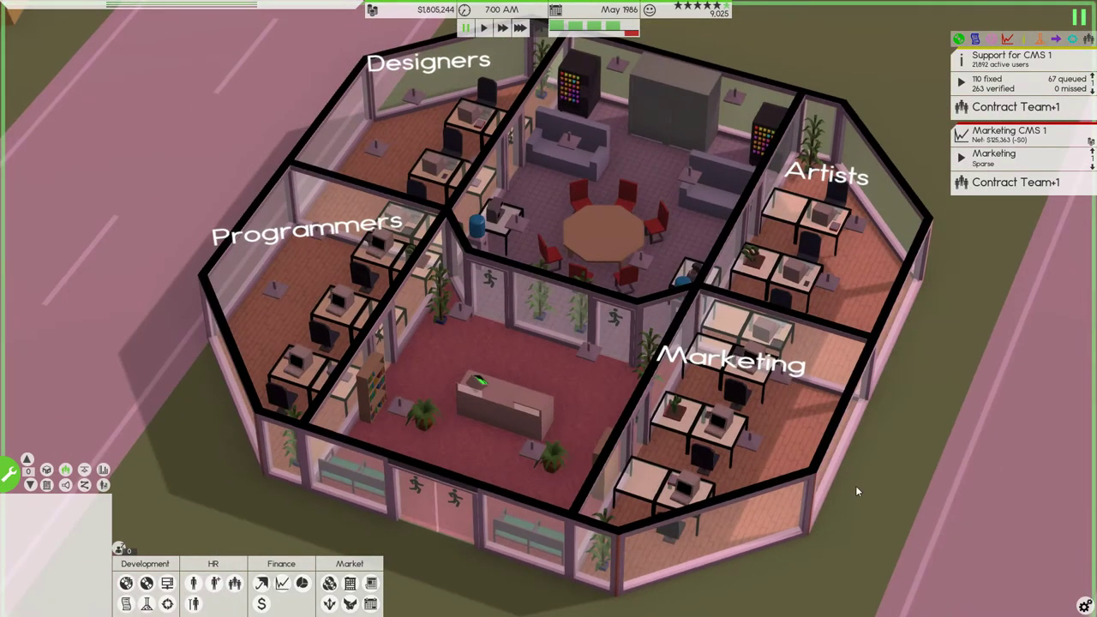
{"action": "scroll", "coordinate": [655, 291], "scroll_direction": "up", "scroll_amount": 3}
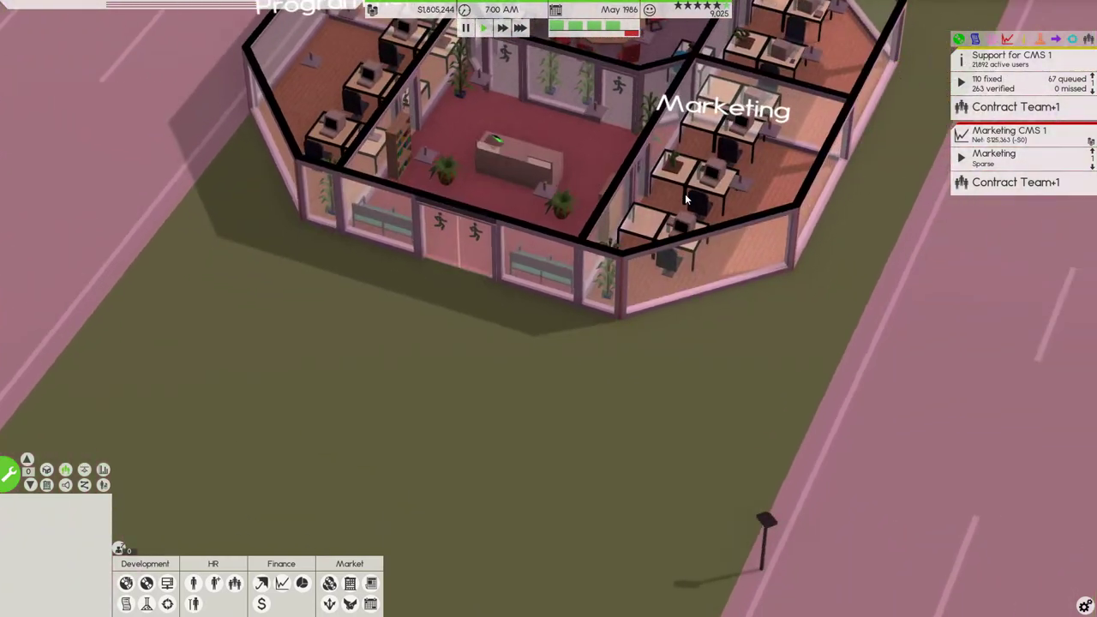
Step: Run the clock and inspect an artist and the founder making coffee
{"action": "mouse_move", "coordinate": [685, 194]}
{"action": "left_mouse_down"}
{"action": "mouse_move", "coordinate": [339, 204]}
{"action": "mouse_move", "coordinate": [832, 194]}
{"action": "left_mouse_up"}
{"action": "scroll", "coordinate": [769, 201], "scroll_direction": "up", "scroll_amount": 4}
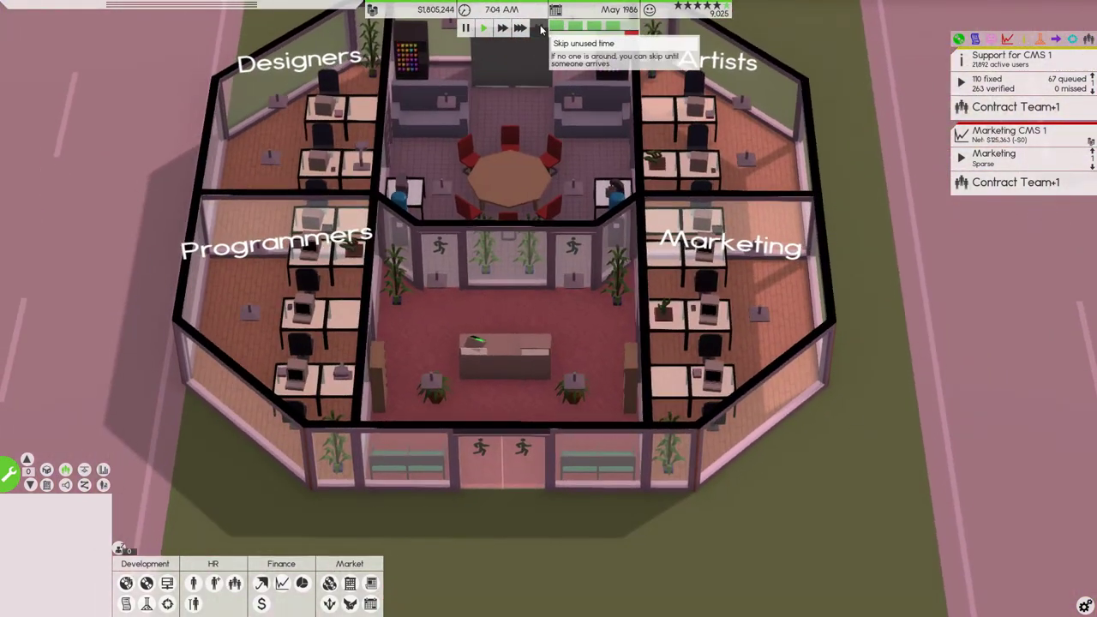
{"action": "left_click", "coordinate": [519, 29]}
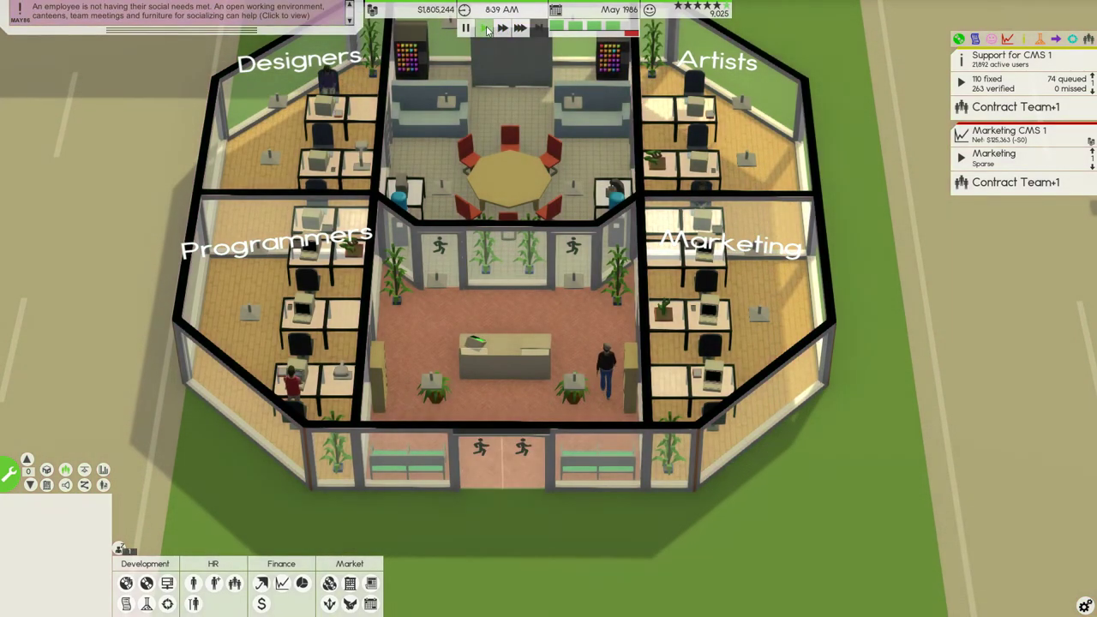
{"action": "left_click", "coordinate": [701, 192]}
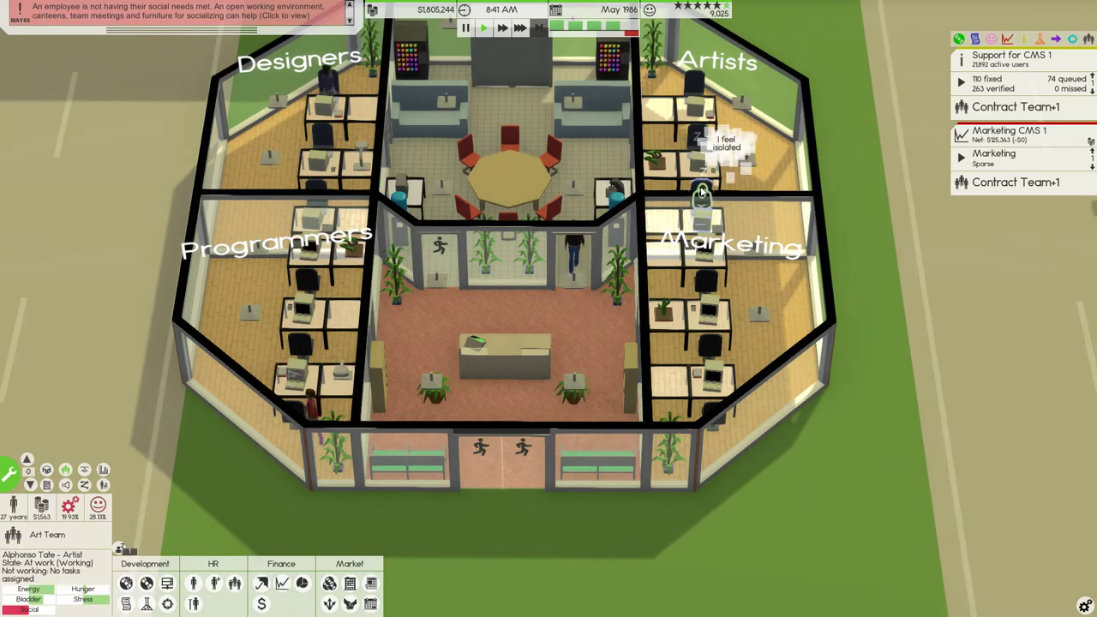
{"action": "left_click", "coordinate": [581, 178]}
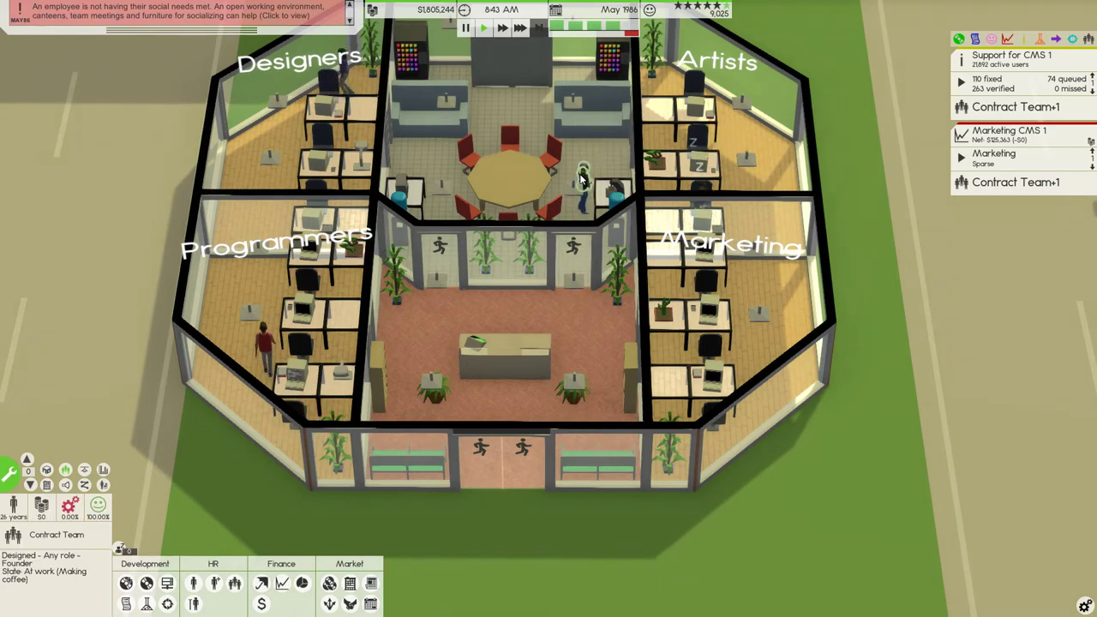
{"action": "scroll", "coordinate": [580, 206], "scroll_direction": "down", "scroll_amount": 2}
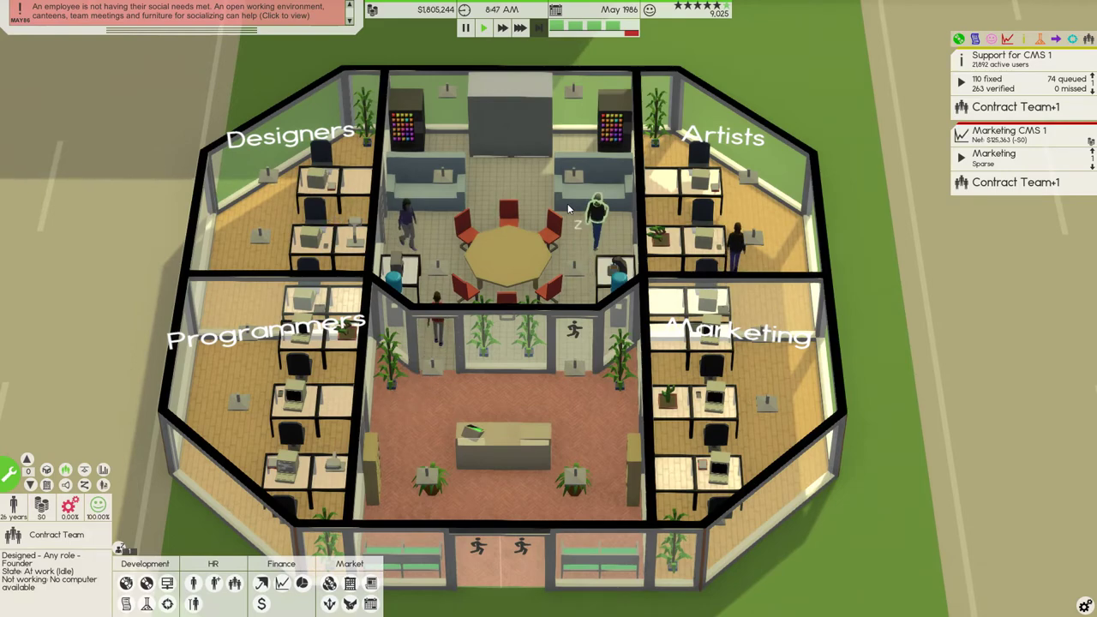
Step: Pause on the selected artist, check the social-needs notification, and open build mode's furniture catalogue
{"action": "left_click_drag", "start_coordinate": [567, 208], "coordinate": [549, 67]}
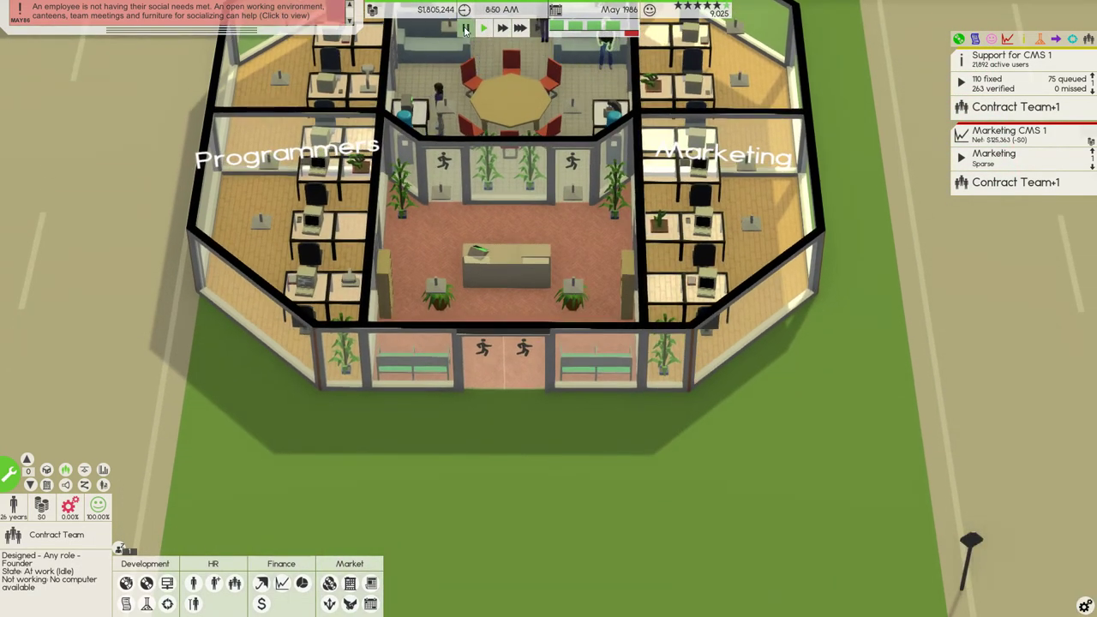
{"action": "left_click", "coordinate": [466, 29]}
{"action": "left_click", "coordinate": [258, 12]}
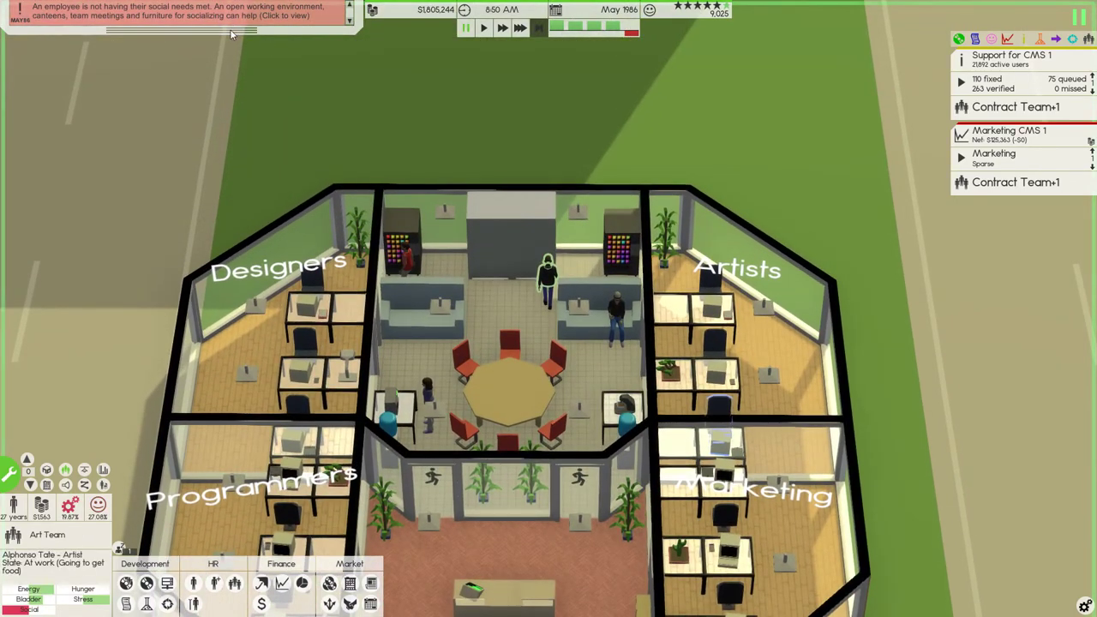
{"action": "mouse_move", "coordinate": [257, 31]}
{"action": "left_mouse_down"}
{"action": "mouse_move", "coordinate": [234, 61]}
{"action": "mouse_move", "coordinate": [240, 34]}
{"action": "left_mouse_up"}
{"action": "left_click_drag", "start_coordinate": [319, 343], "coordinate": [319, 65]}
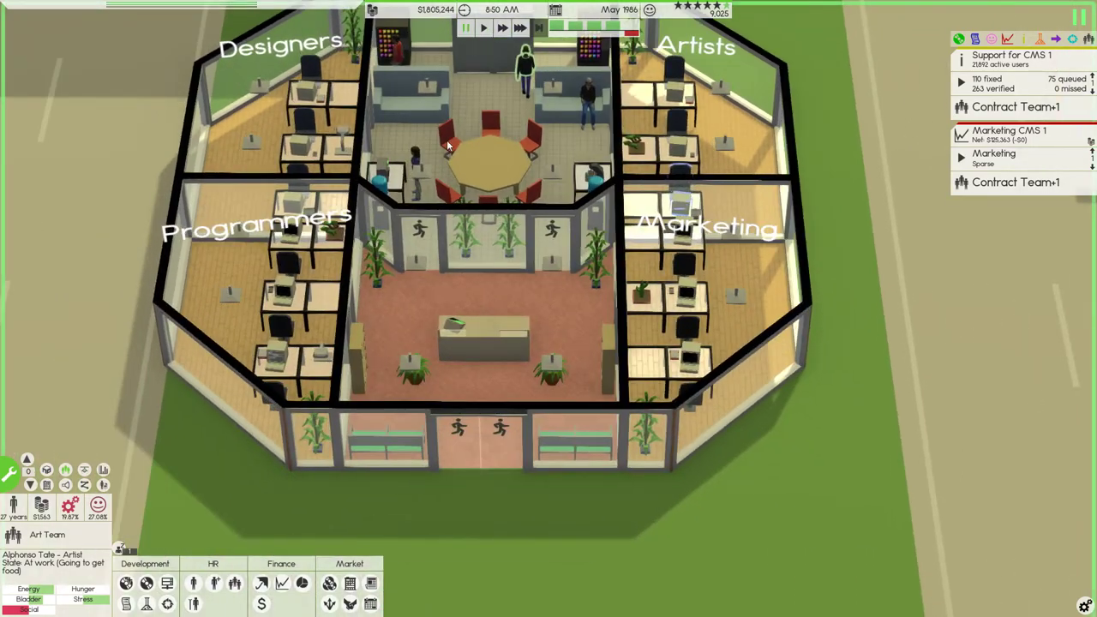
{"action": "left_click_drag", "start_coordinate": [429, 257], "coordinate": [539, 133]}
{"action": "scroll", "coordinate": [539, 133], "scroll_direction": "down", "scroll_amount": 3}
{"action": "scroll", "coordinate": [539, 163], "scroll_direction": "up", "scroll_amount": 3}
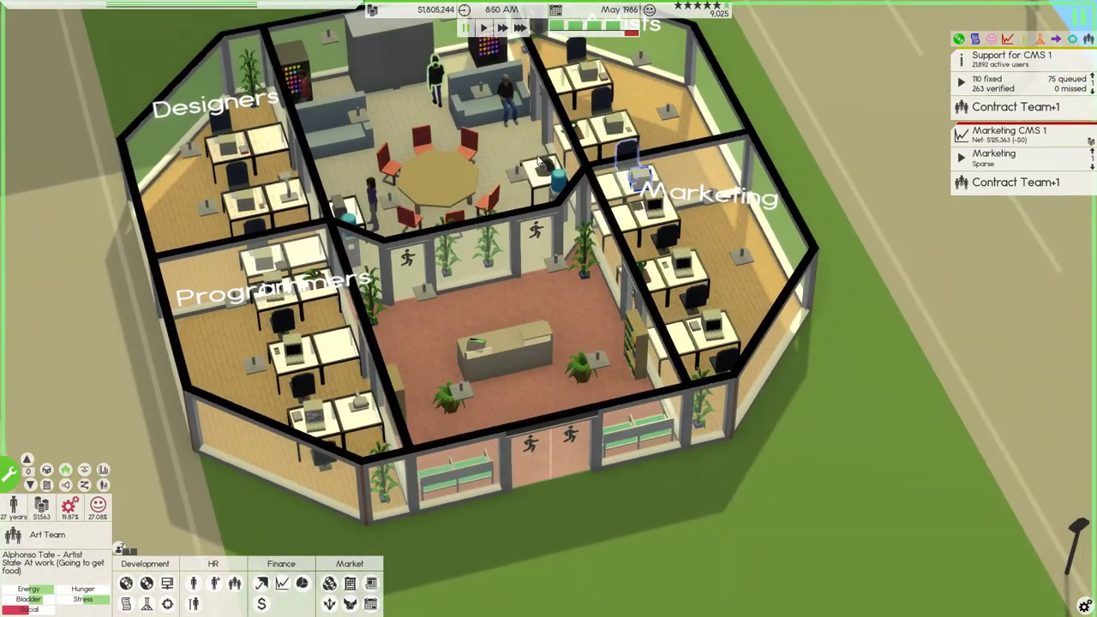
{"action": "left_click", "coordinate": [15, 504]}
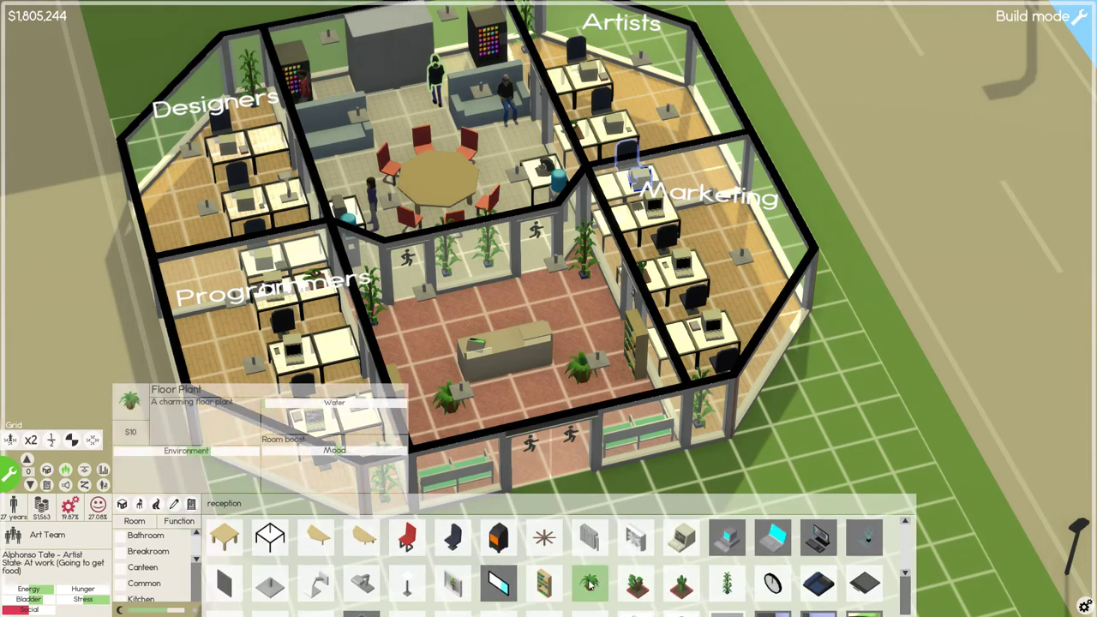
Step: Place $40 water coolers from Common furniture: two in Programmers, one in Marketing
{"action": "left_click", "coordinate": [137, 581]}
{"action": "left_click", "coordinate": [315, 585]}
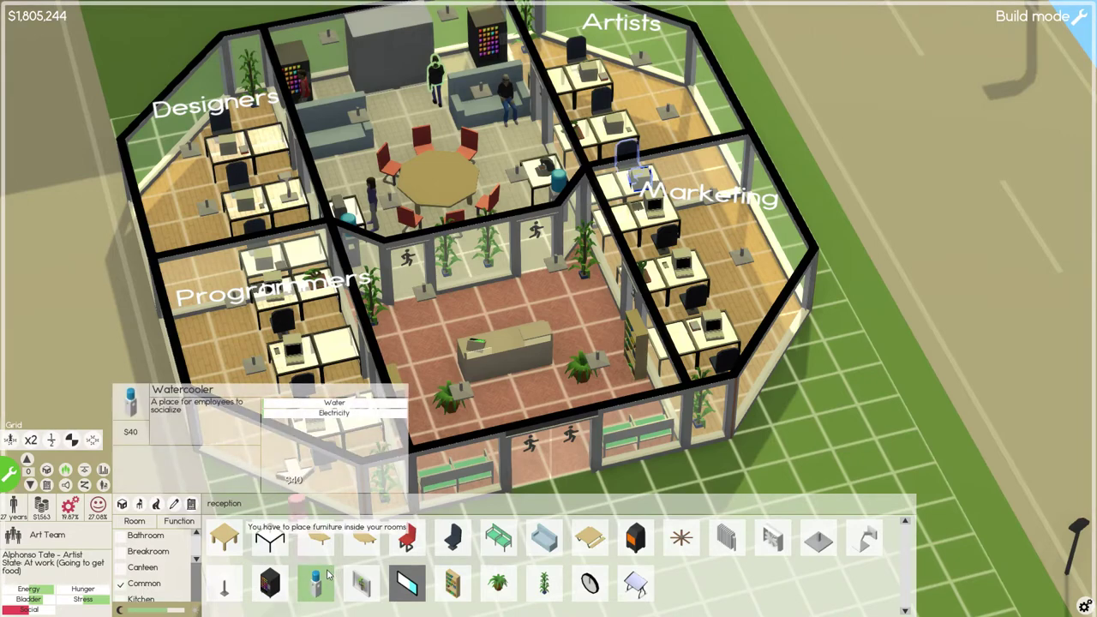
{"action": "left_click", "coordinate": [196, 321], "text": "shift"}
{"action": "left_click", "coordinate": [181, 267], "text": "shift"}
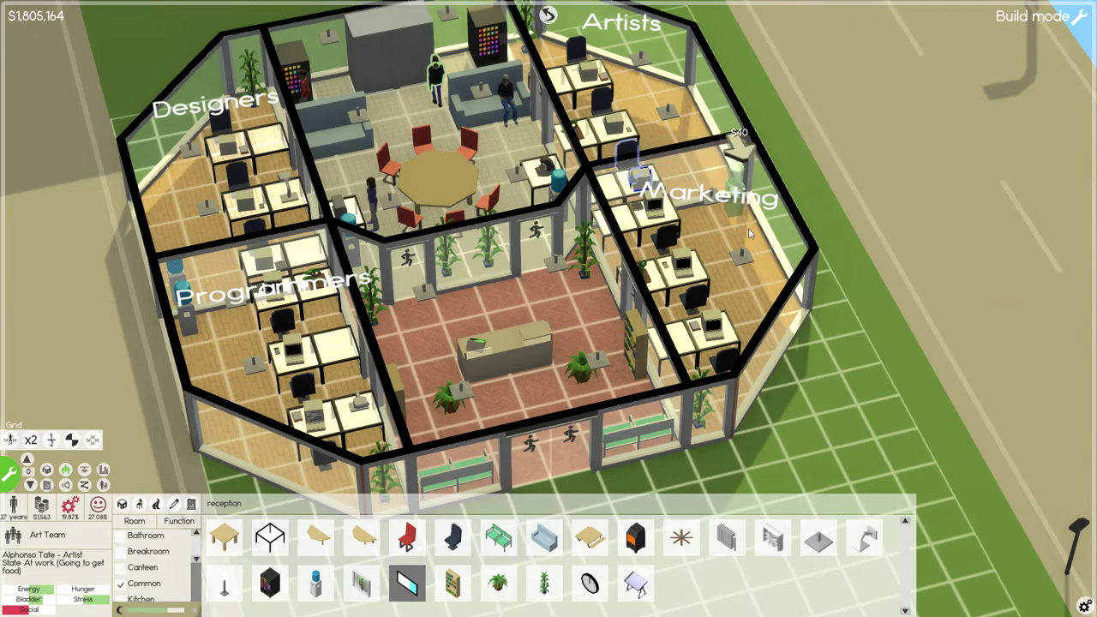
{"action": "left_click", "coordinate": [707, 147], "text": "shift"}
{"action": "scroll", "coordinate": [543, 133], "scroll_direction": "down", "scroll_amount": 3}
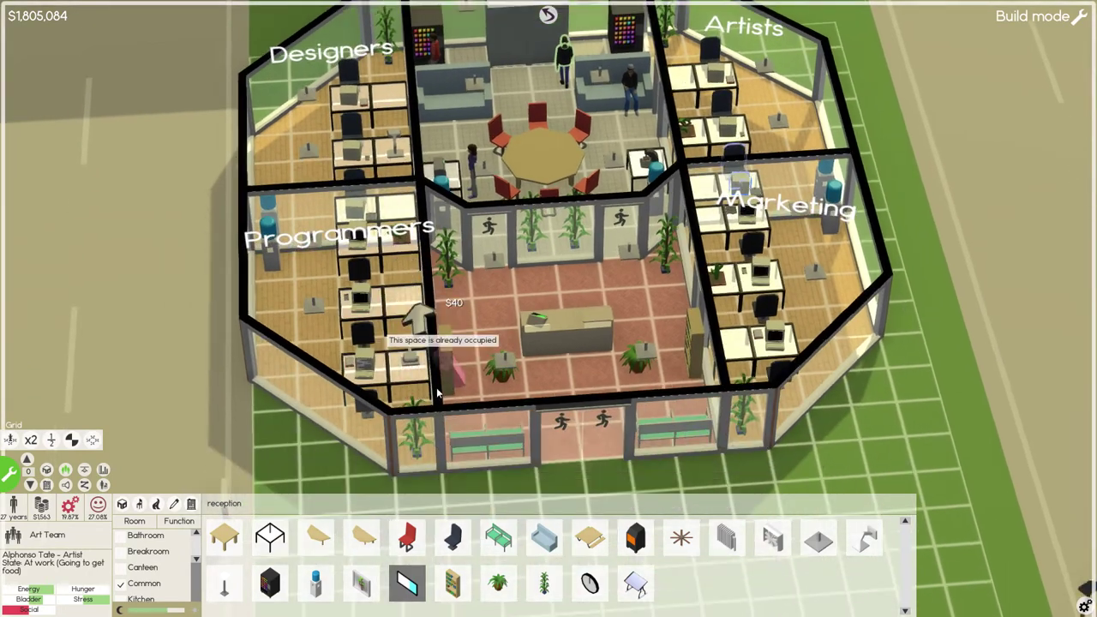
{"action": "scroll", "coordinate": [548, 308], "scroll_direction": "up", "scroll_amount": 3}
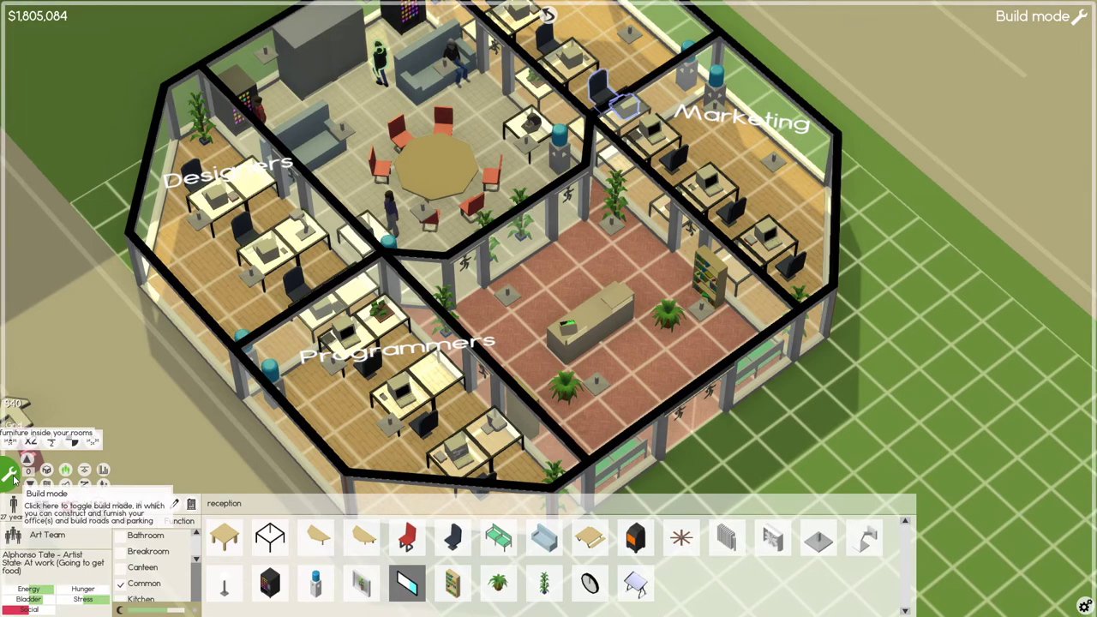
{"action": "scroll", "coordinate": [548, 309], "scroll_direction": "down", "scroll_amount": 3}
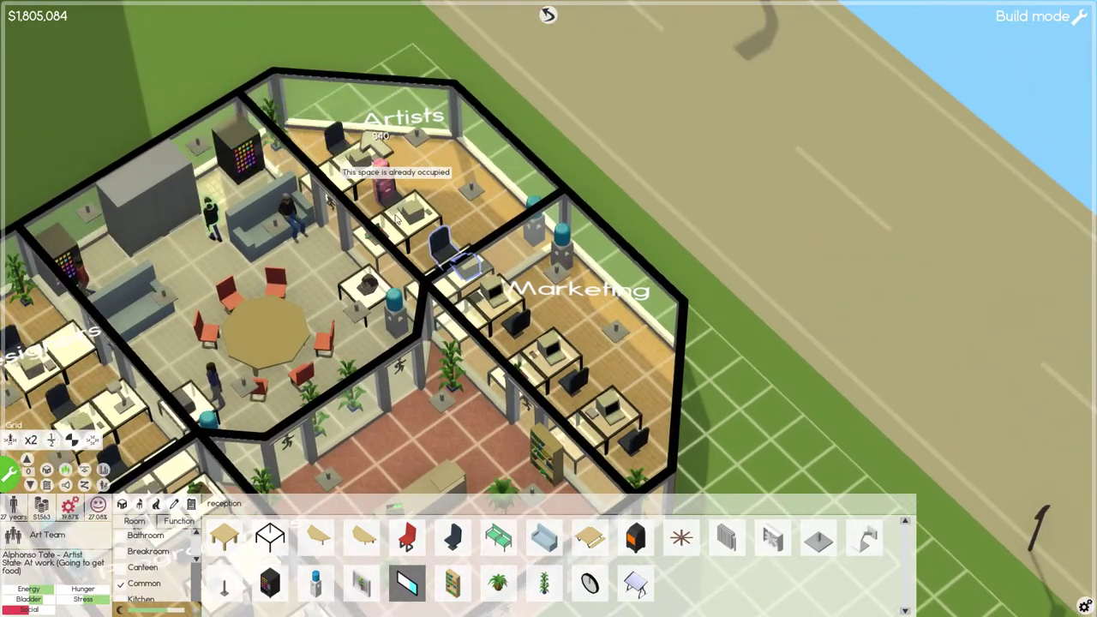
{"action": "scroll", "coordinate": [399, 219], "scroll_direction": "down", "scroll_amount": 3}
{"action": "mouse_move", "coordinate": [446, 194]}
{"action": "left_mouse_down"}
{"action": "mouse_move", "coordinate": [319, 219]}
{"action": "mouse_move", "coordinate": [420, 216]}
{"action": "left_mouse_up"}
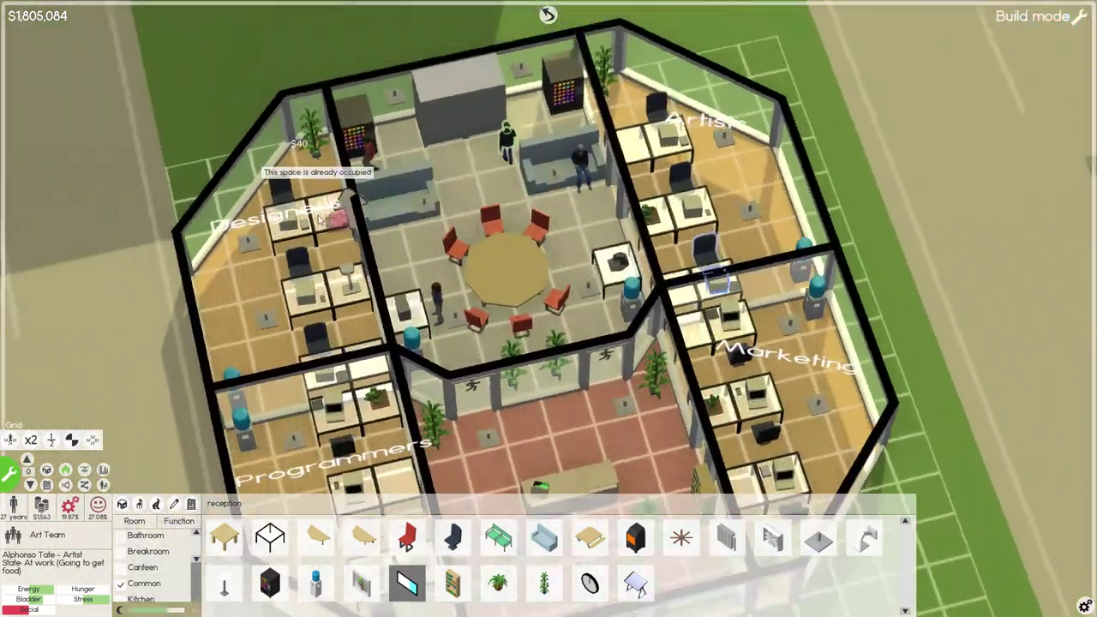
{"action": "scroll", "coordinate": [319, 218], "scroll_direction": "down", "scroll_amount": 3}
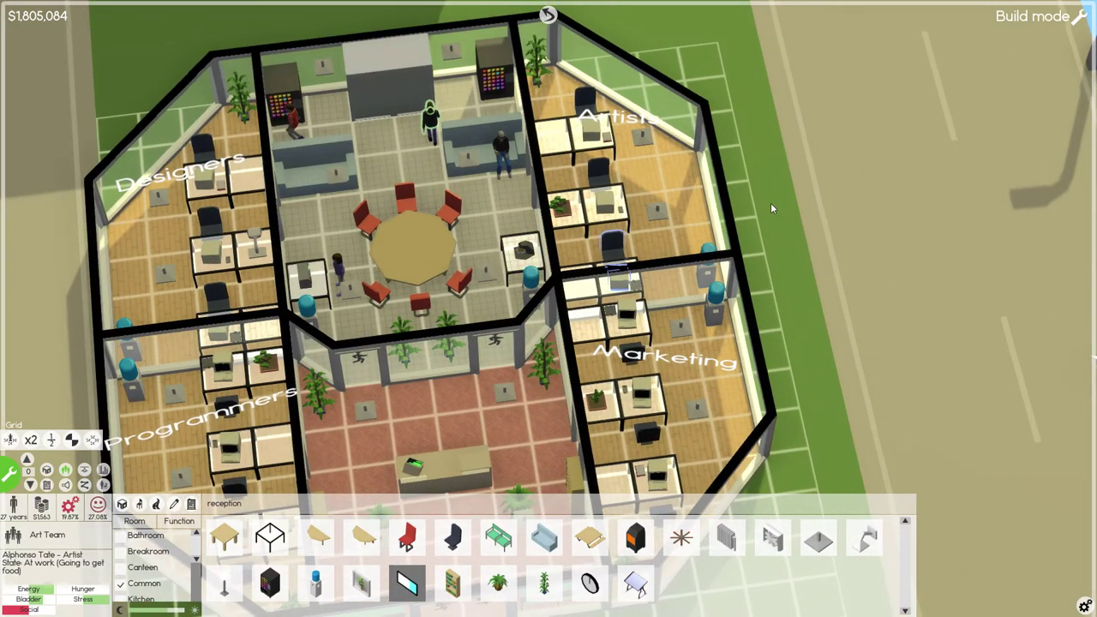
{"action": "scroll", "coordinate": [761, 184], "scroll_direction": "up", "scroll_amount": 1}
{"action": "left_click_drag", "start_coordinate": [761, 185], "coordinate": [746, 156]}
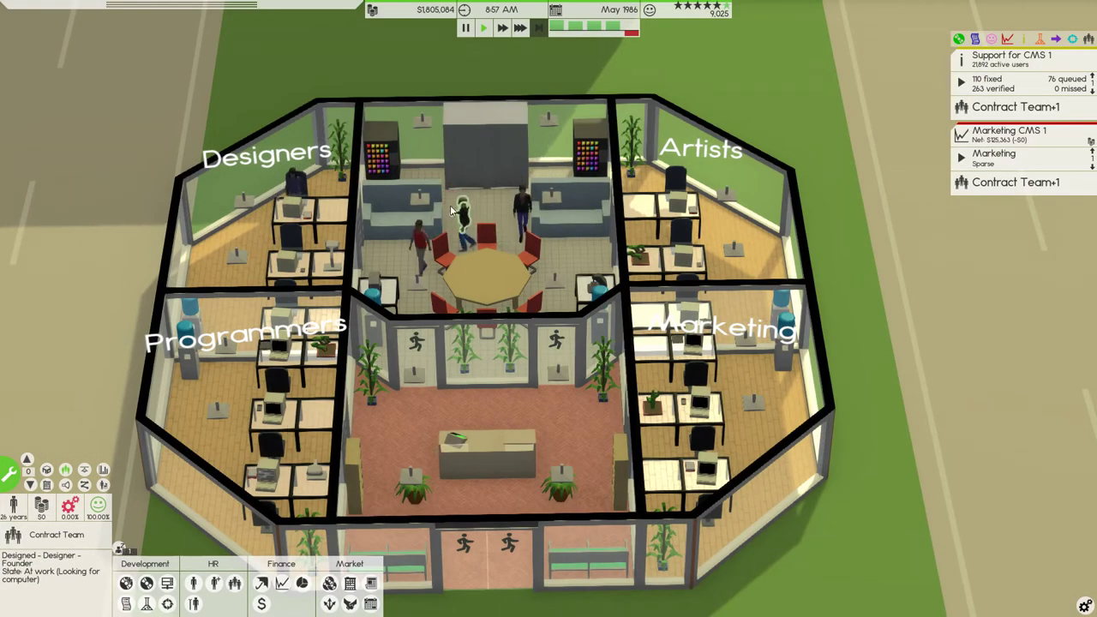
Step: Start a hiring search with the role set to Programmer
{"action": "left_click_drag", "start_coordinate": [339, 457], "coordinate": [354, 429]}
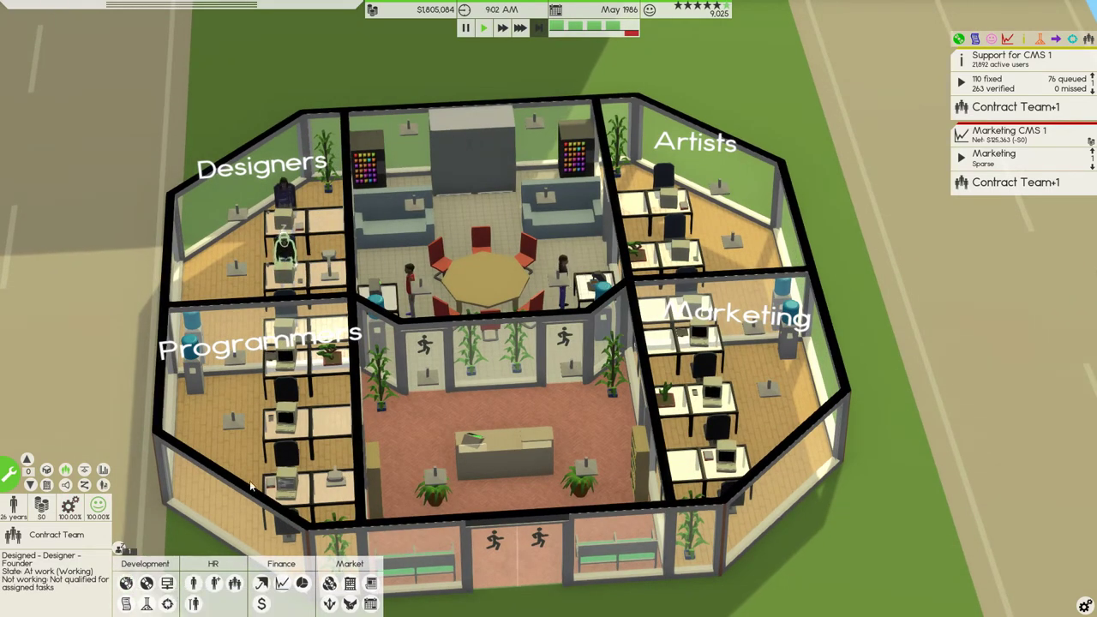
{"action": "left_click", "coordinate": [193, 584]}
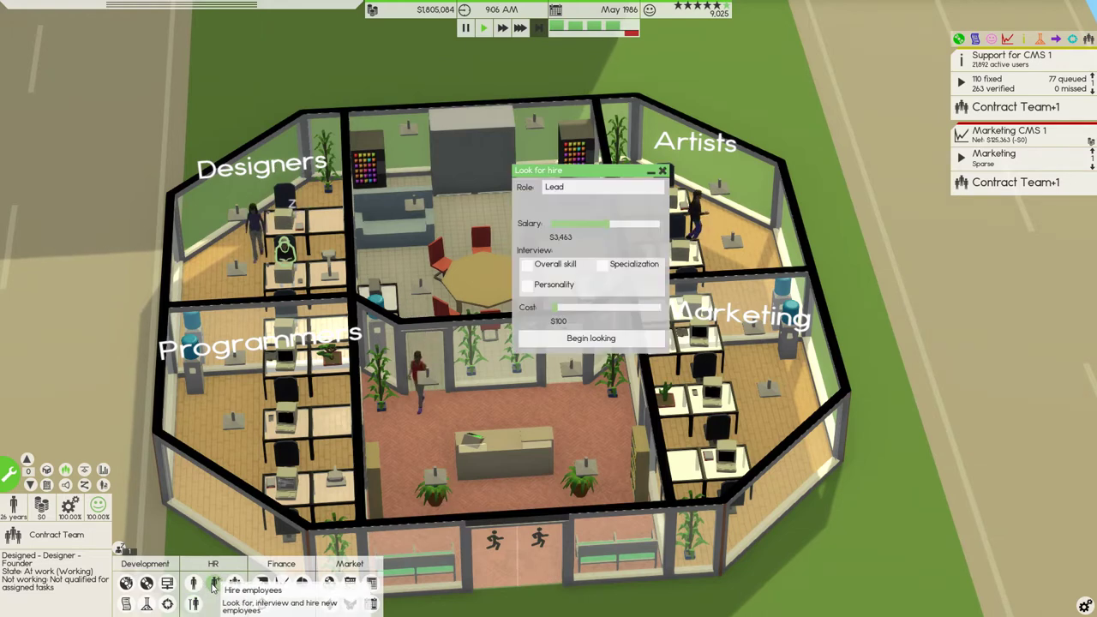
{"action": "left_click", "coordinate": [554, 188]}
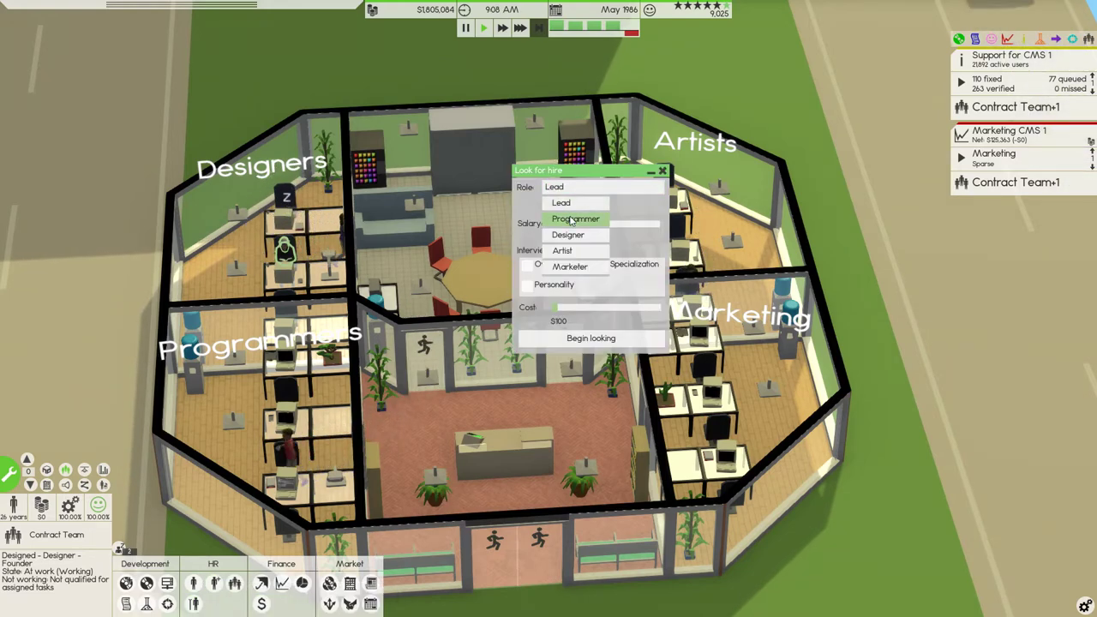
{"action": "left_click", "coordinate": [570, 215]}
{"action": "left_click_drag", "start_coordinate": [609, 178], "coordinate": [653, 171]}
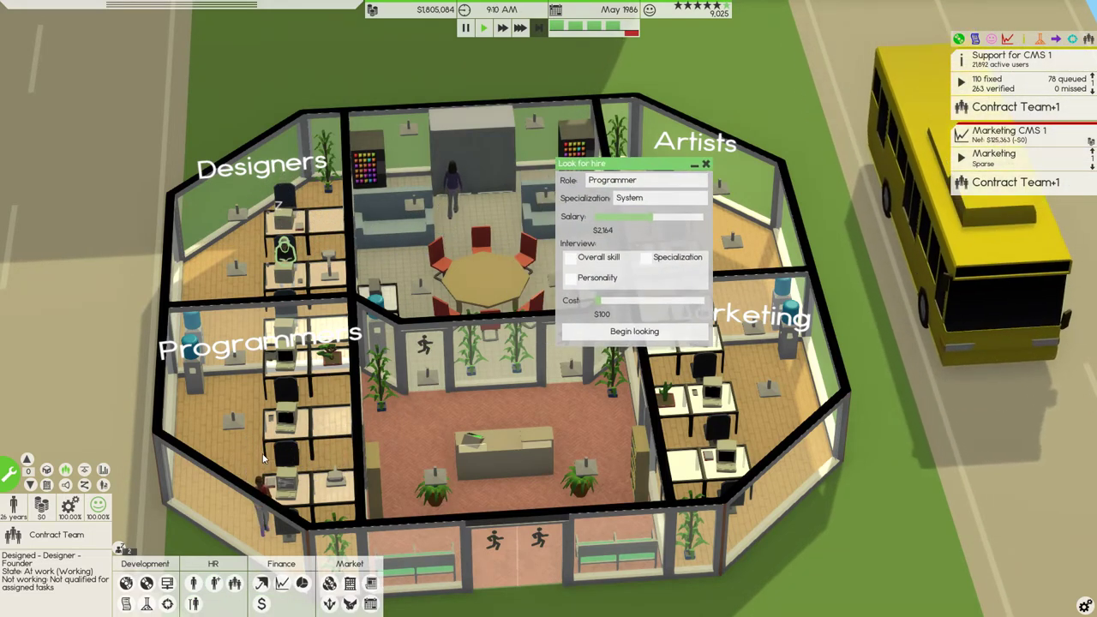
{"action": "left_click", "coordinate": [126, 584]}
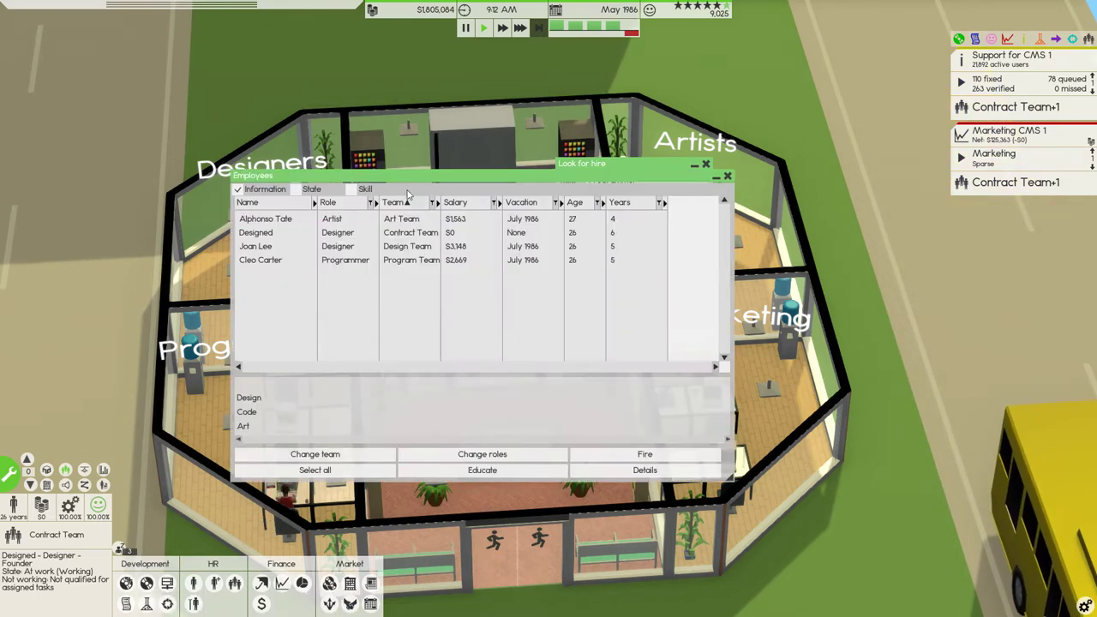
{"action": "left_click", "coordinate": [300, 262]}
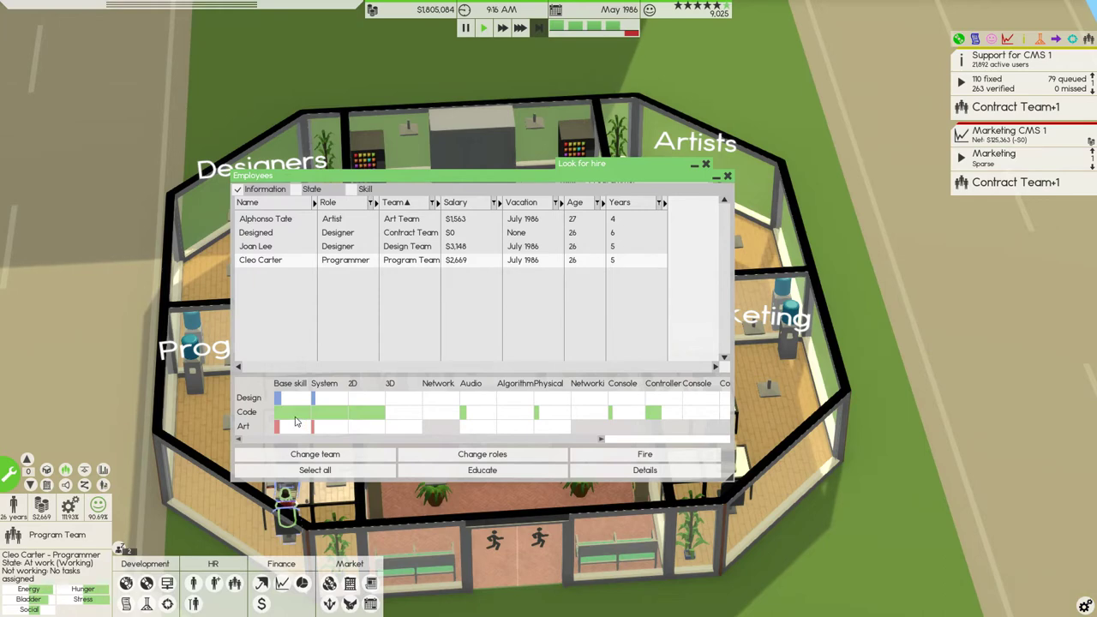
{"action": "left_click_drag", "start_coordinate": [427, 178], "coordinate": [858, 169]}
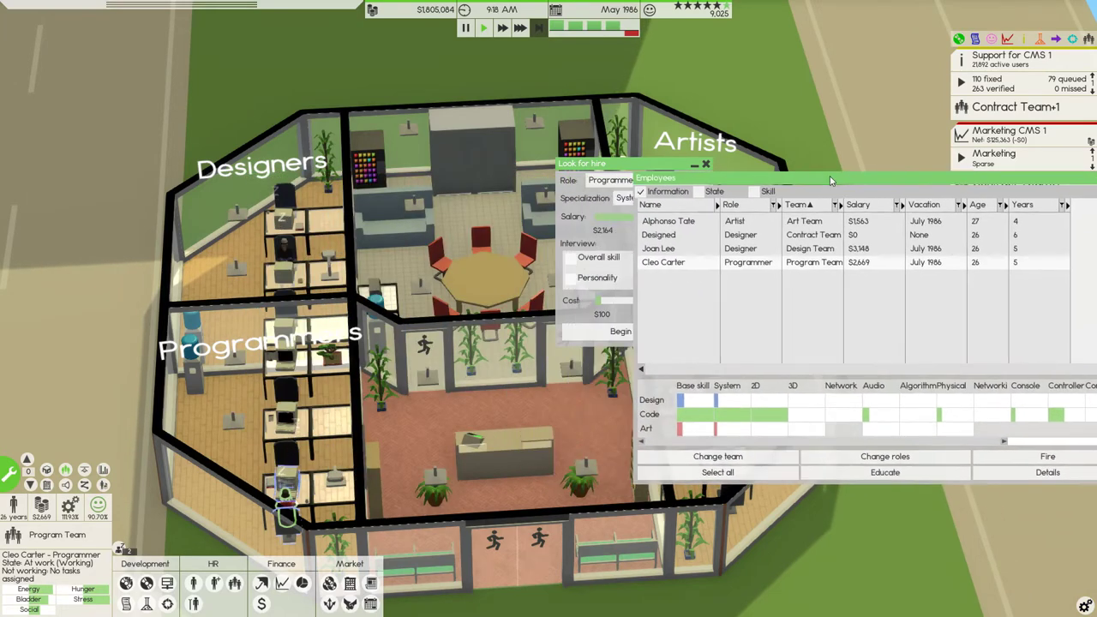
Step: Send new hires to the Program Team and sort candidates youngest first
{"action": "left_click_drag", "start_coordinate": [645, 155], "coordinate": [617, 163]}
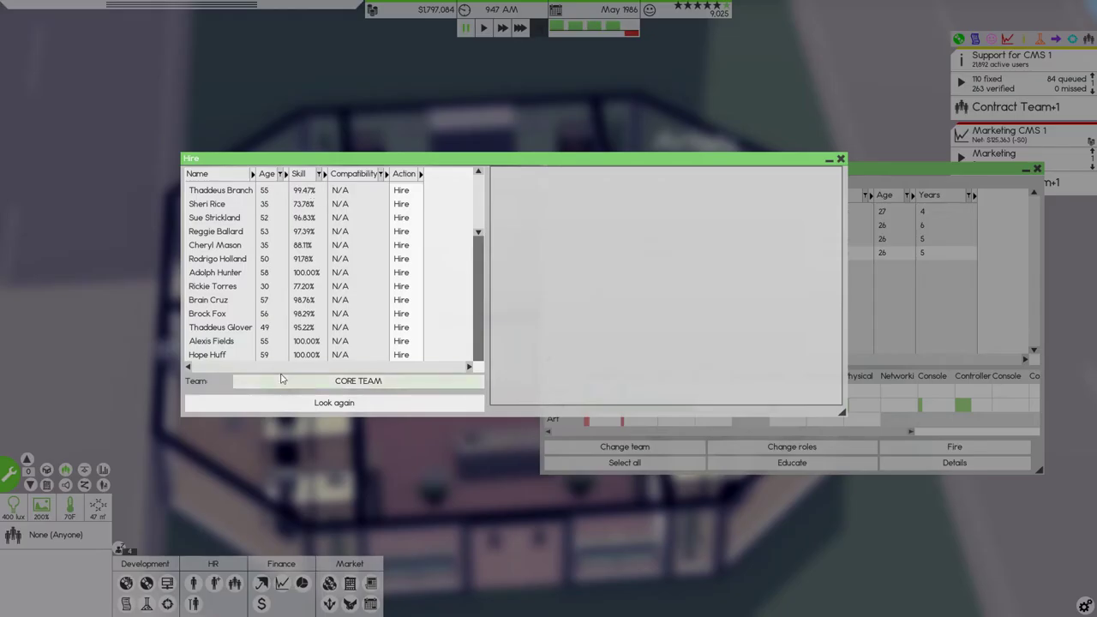
{"action": "left_click", "coordinate": [359, 380]}
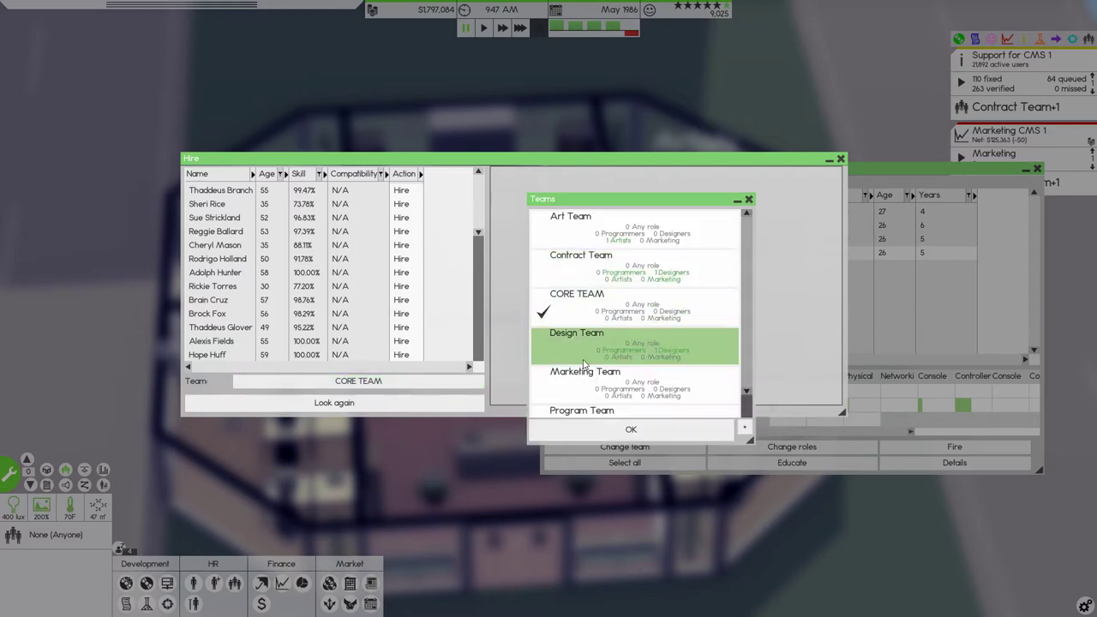
{"action": "scroll", "coordinate": [590, 312], "scroll_direction": "down", "scroll_amount": 1}
{"action": "left_click", "coordinate": [583, 394]}
{"action": "left_click", "coordinate": [591, 433]}
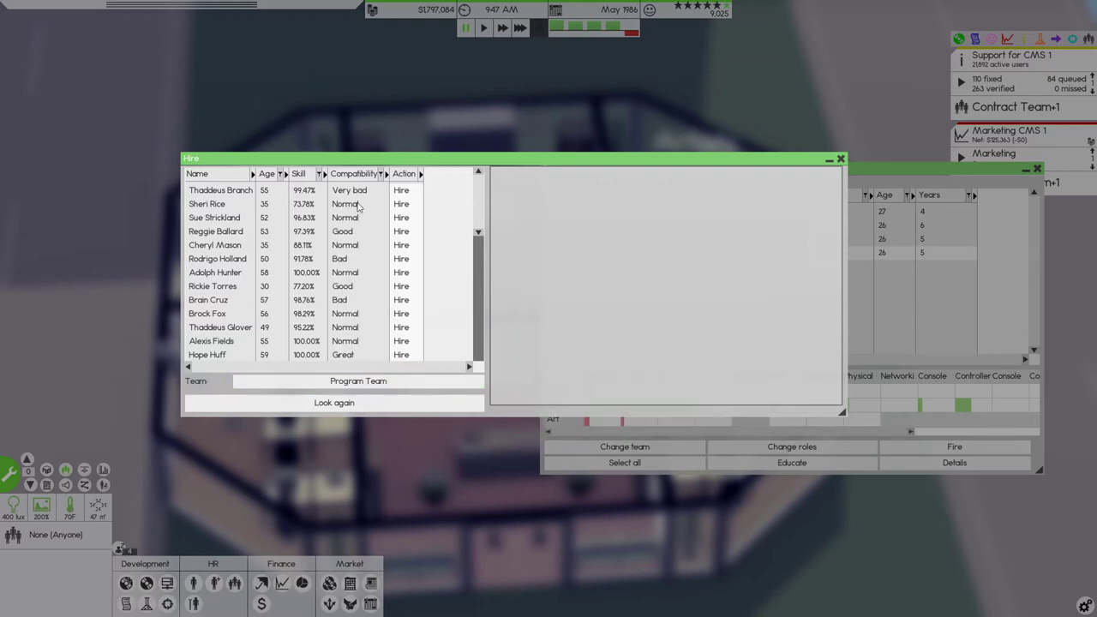
{"action": "scroll", "coordinate": [358, 261], "scroll_direction": "down", "scroll_amount": 2}
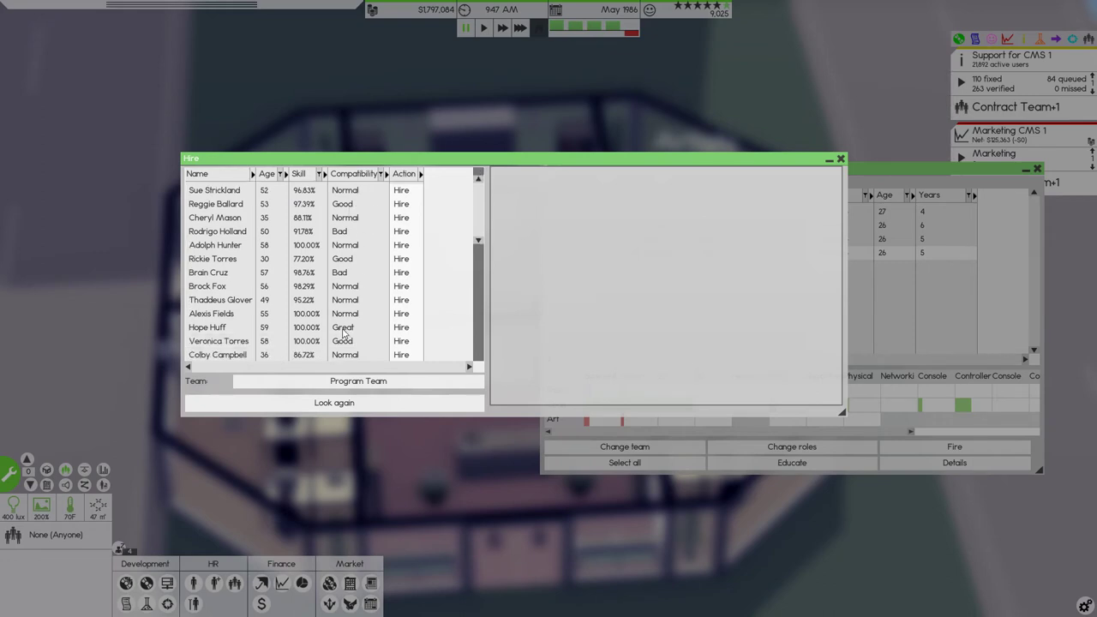
{"action": "left_click", "coordinate": [273, 174]}
{"action": "scroll", "coordinate": [326, 291], "scroll_direction": "up", "scroll_amount": 1}
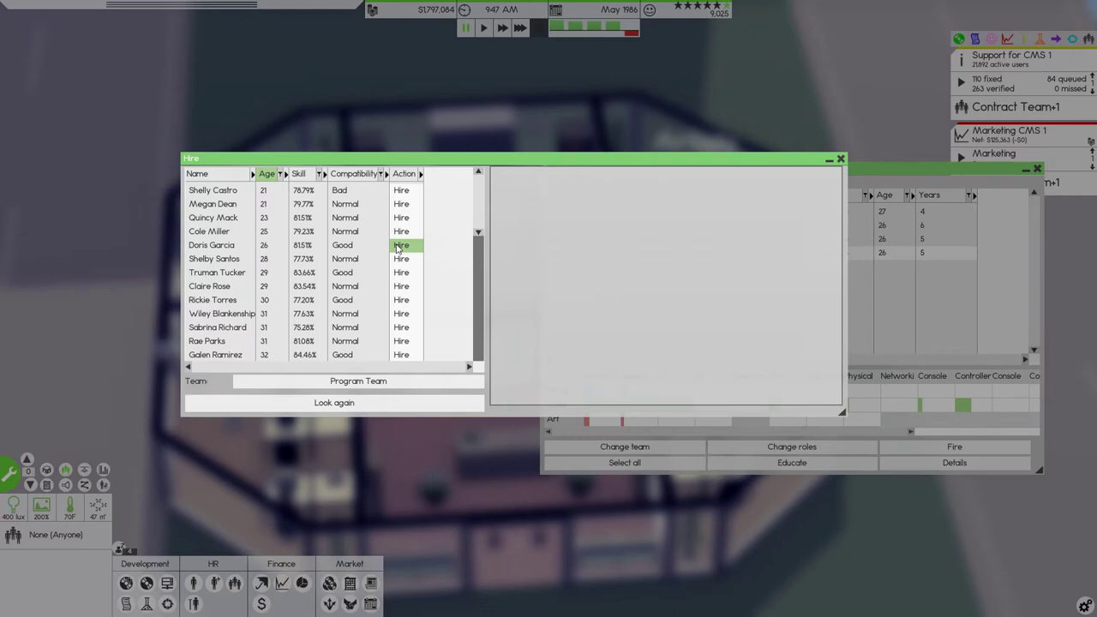
{"action": "left_click", "coordinate": [399, 248]}
{"action": "left_click_drag", "start_coordinate": [755, 165], "coordinate": [707, 160]}
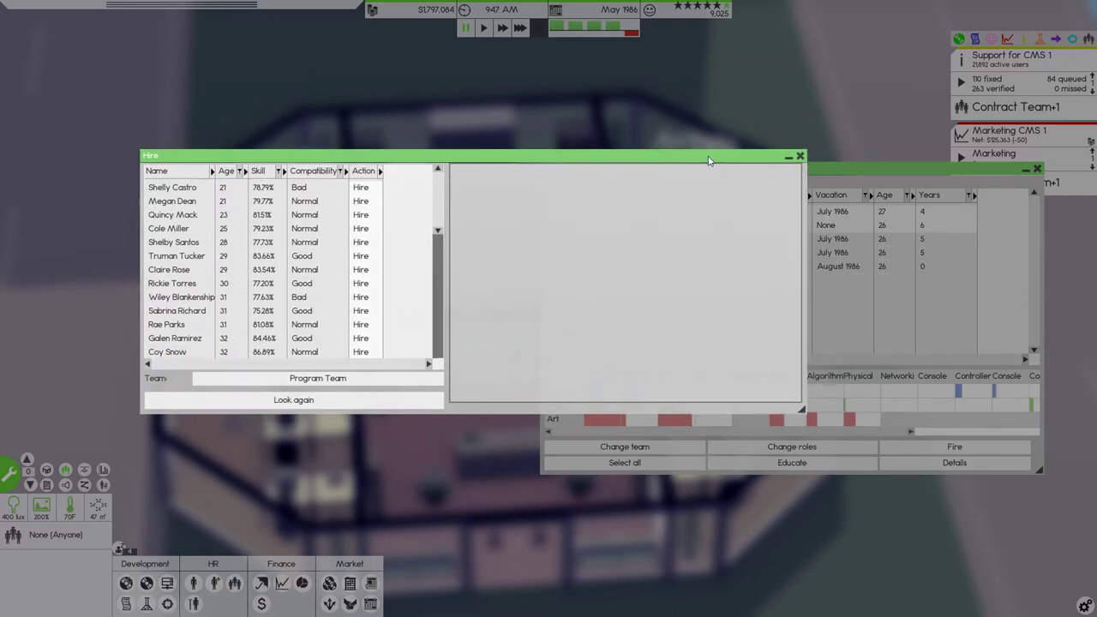
{"action": "left_click", "coordinate": [796, 152]}
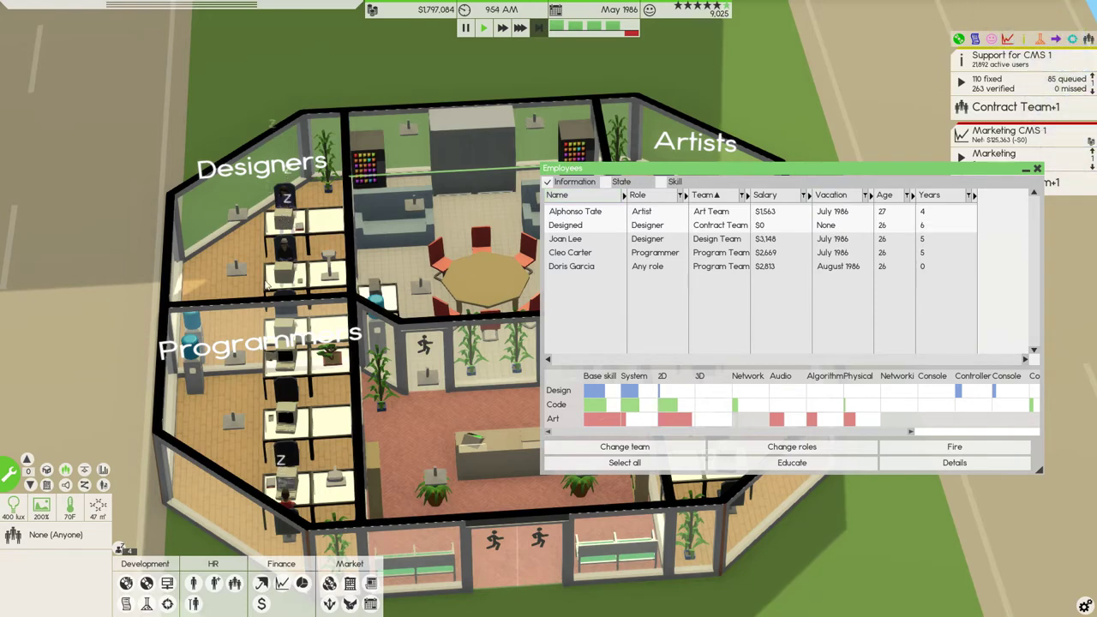
Step: Search for a 3D-specialised Programmer with salary and budget sliders at maximum
{"action": "left_click", "coordinate": [220, 590]}
{"action": "left_click", "coordinate": [404, 188]}
{"action": "left_click", "coordinate": [427, 207]}
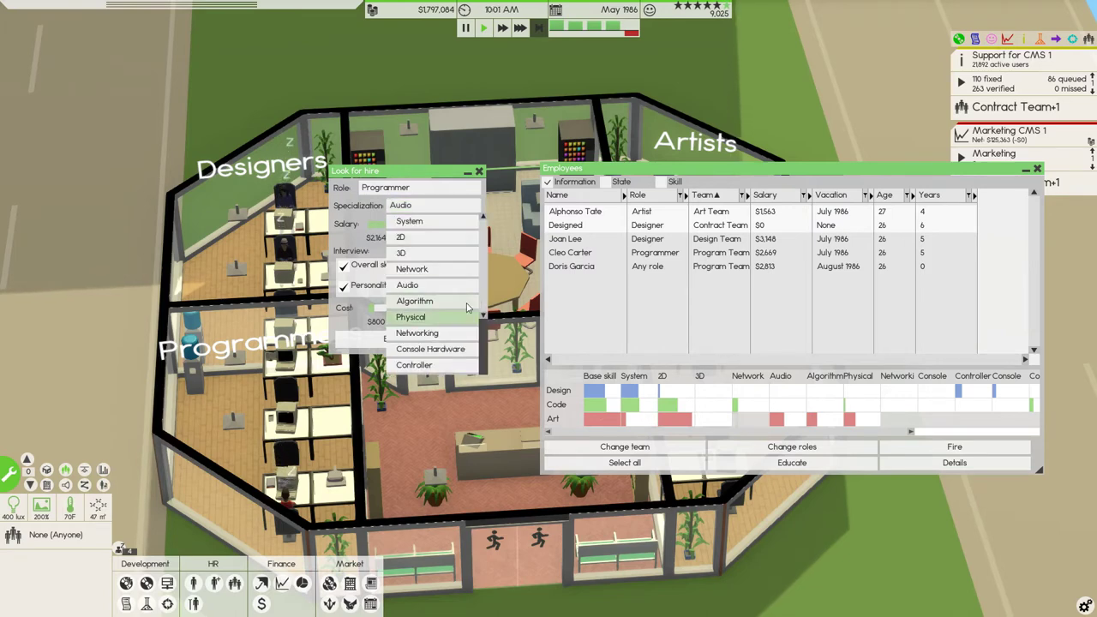
{"action": "scroll", "coordinate": [437, 296], "scroll_direction": "down", "scroll_amount": 3}
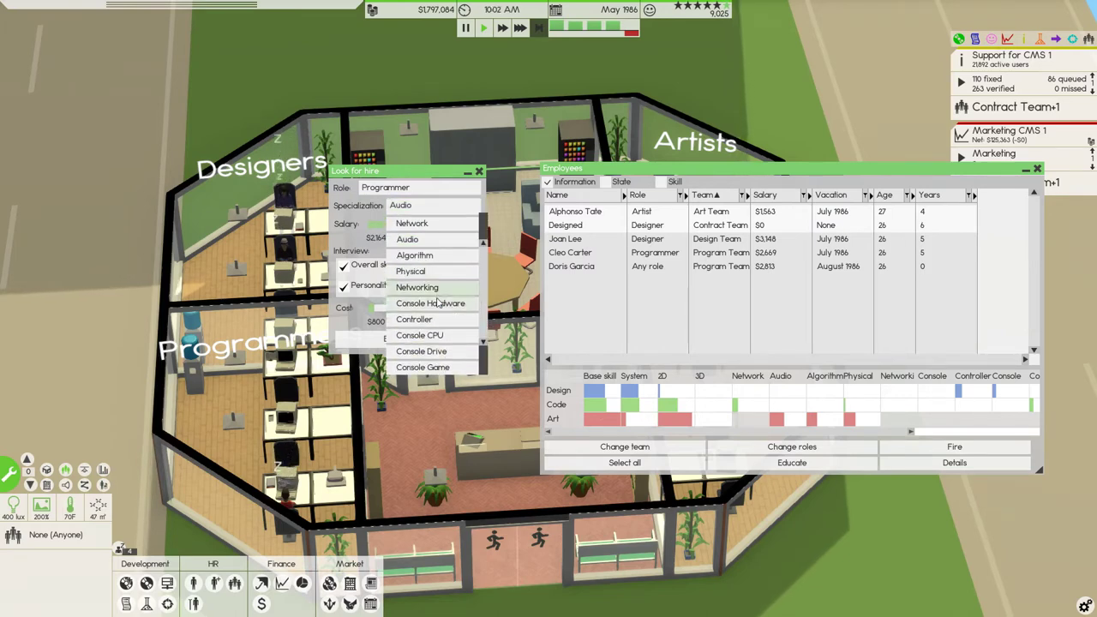
{"action": "scroll", "coordinate": [437, 302], "scroll_direction": "down", "scroll_amount": 2}
{"action": "scroll", "coordinate": [437, 302], "scroll_direction": "up", "scroll_amount": 3}
{"action": "scroll", "coordinate": [437, 300], "scroll_direction": "up", "scroll_amount": 2}
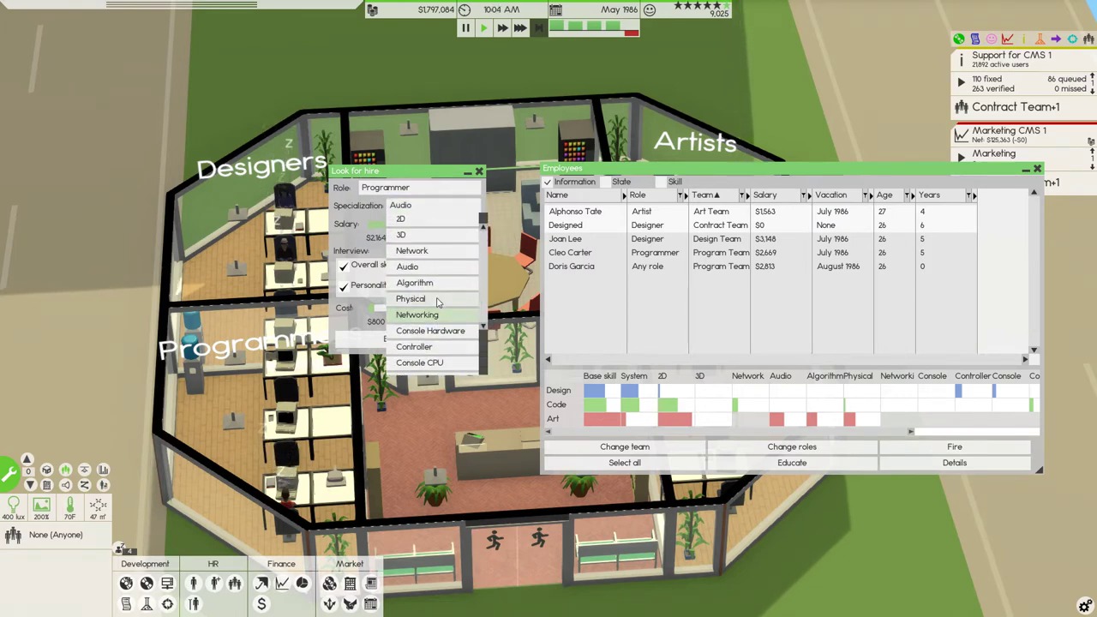
{"action": "scroll", "coordinate": [437, 300], "scroll_direction": "up", "scroll_amount": 1}
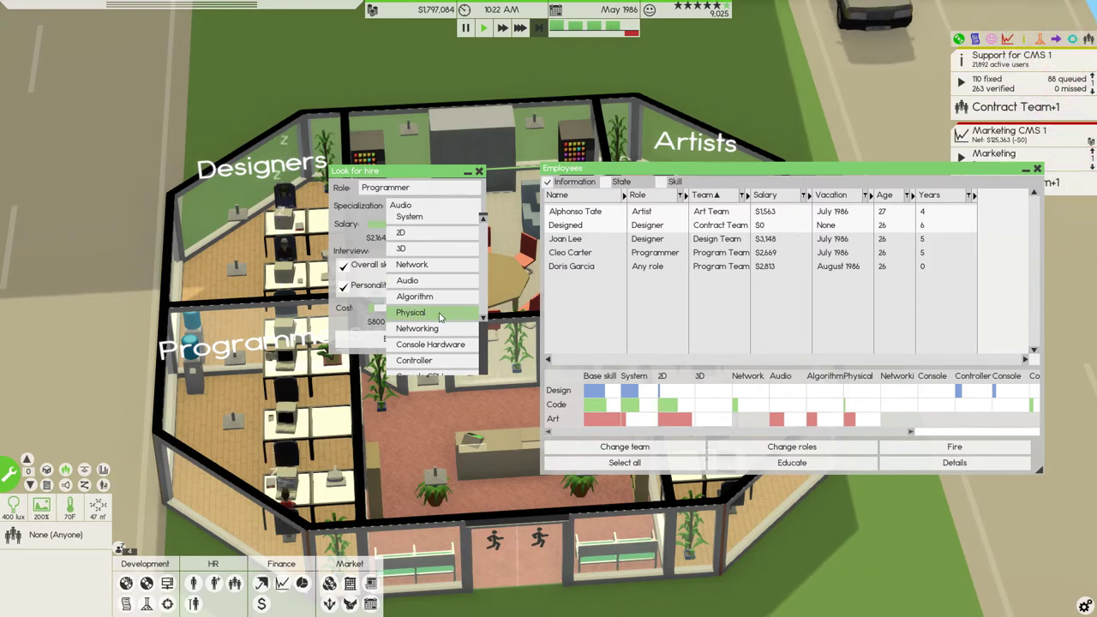
{"action": "scroll", "coordinate": [441, 321], "scroll_direction": "down", "scroll_amount": 1}
{"action": "scroll", "coordinate": [440, 321], "scroll_direction": "up", "scroll_amount": 1}
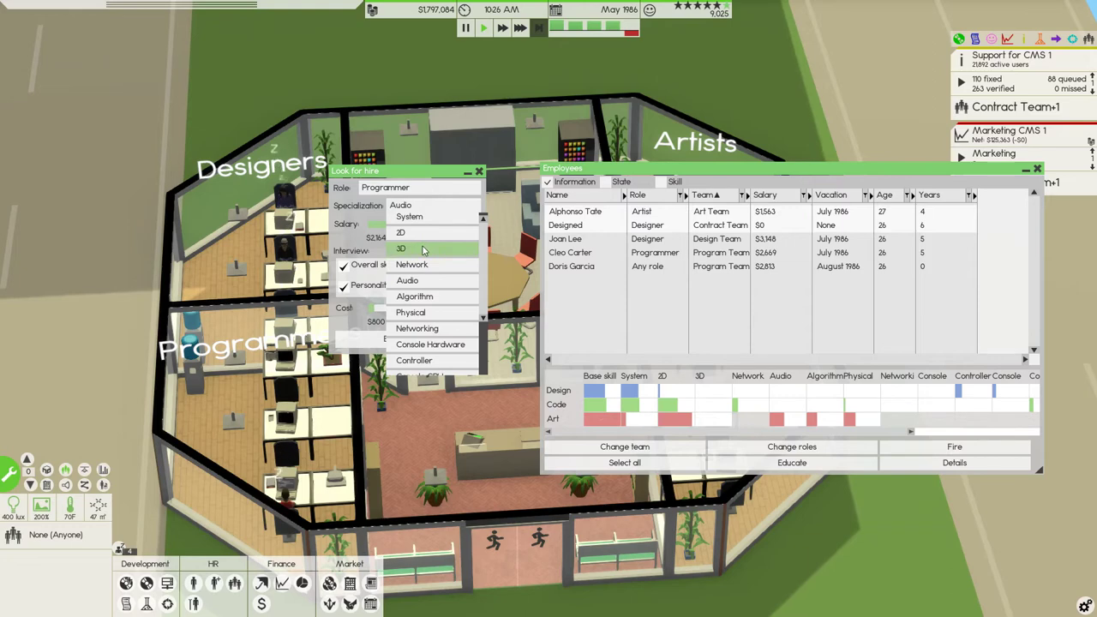
{"action": "left_click", "coordinate": [422, 249]}
{"action": "left_click_drag", "start_coordinate": [428, 227], "coordinate": [477, 227]}
{"action": "left_click_drag", "start_coordinate": [375, 310], "coordinate": [456, 310]}
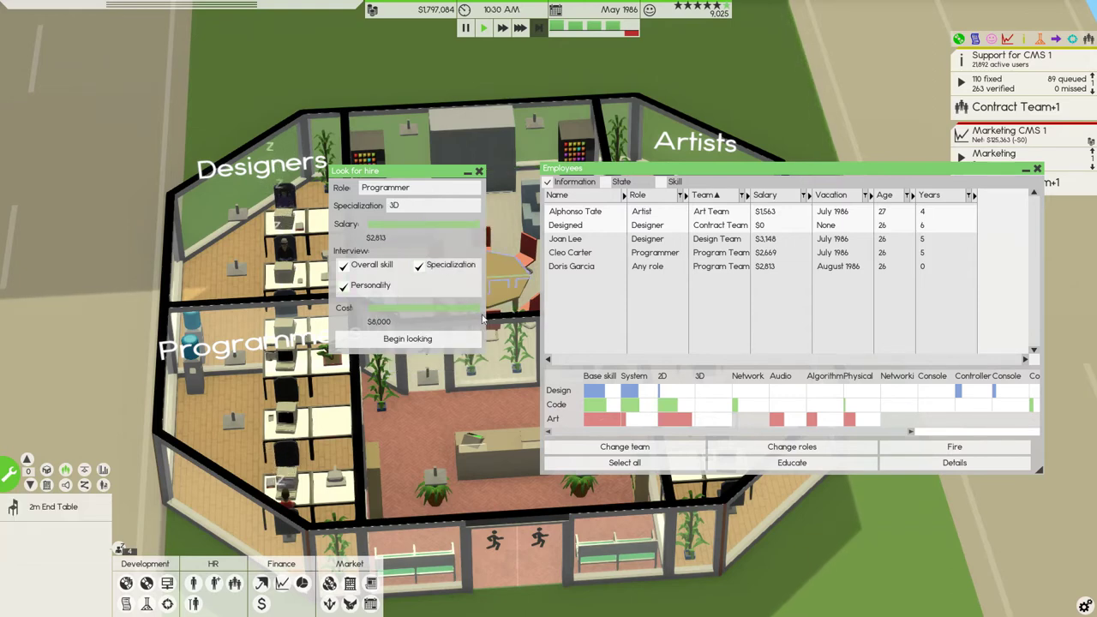
{"action": "left_click", "coordinate": [407, 339]}
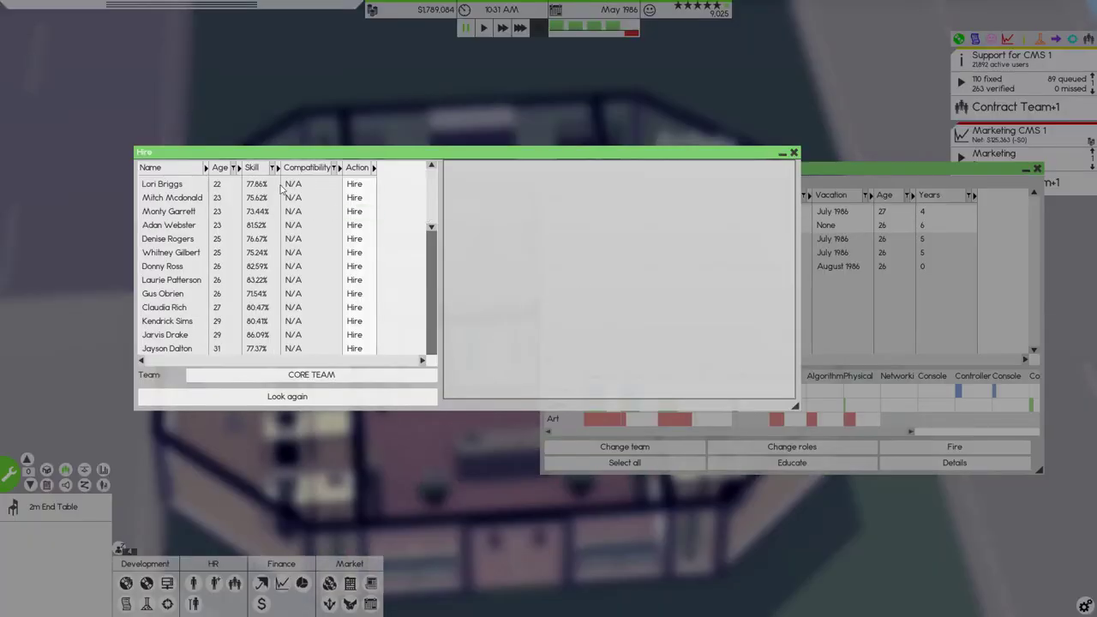
Step: Sort candidates youngest first, hire Mitch Mcdonald into Program Team, and close the list
{"action": "left_click", "coordinate": [254, 169]}
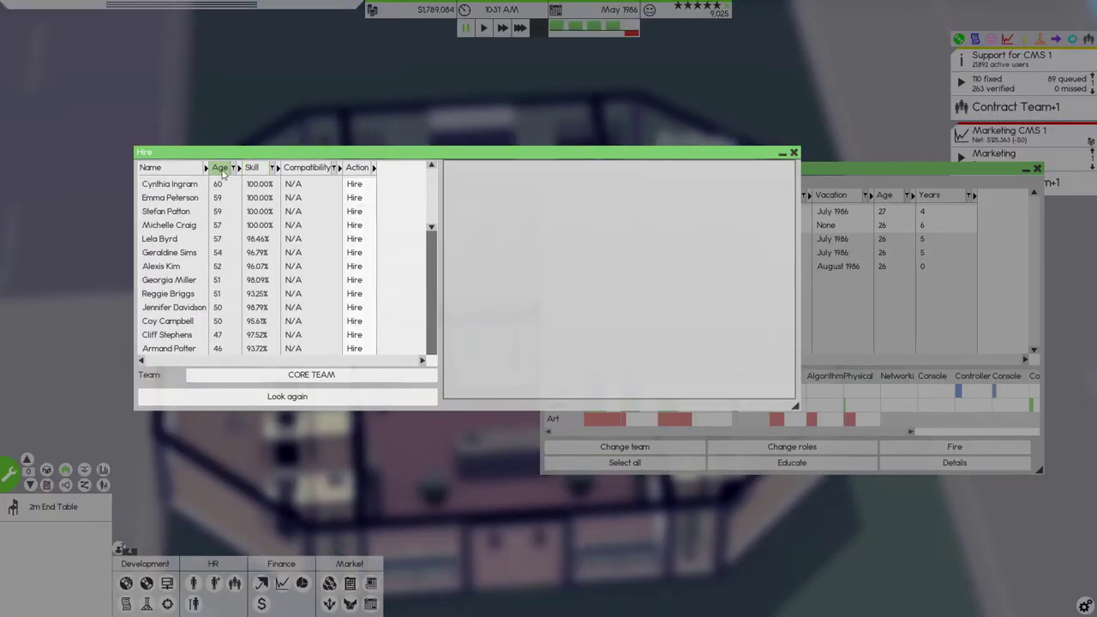
{"action": "left_click", "coordinate": [221, 170]}
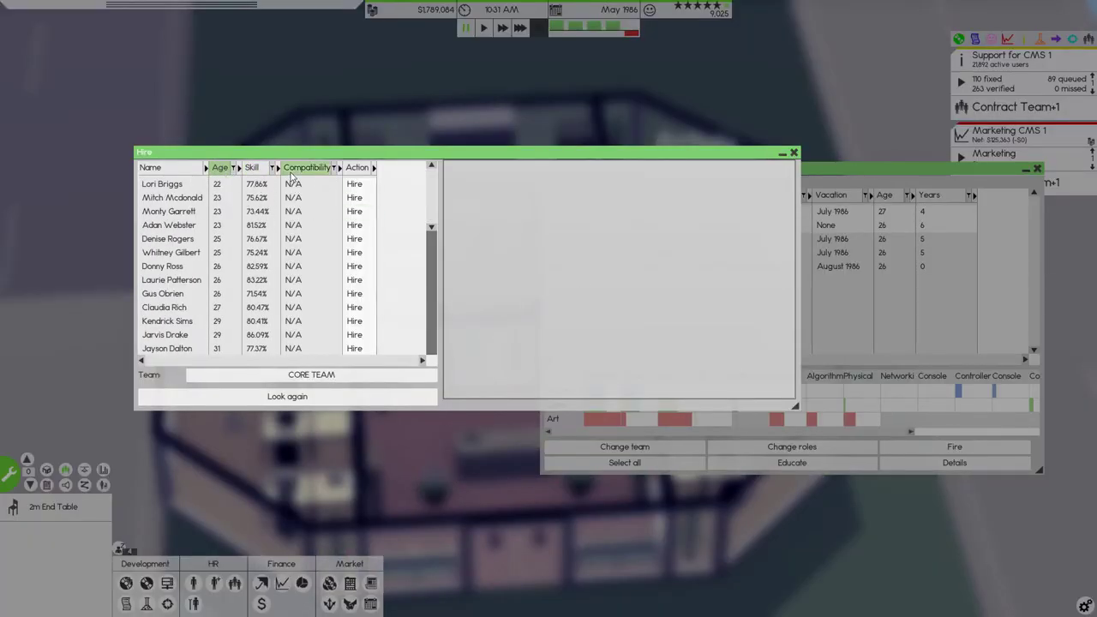
{"action": "left_click", "coordinate": [311, 374]}
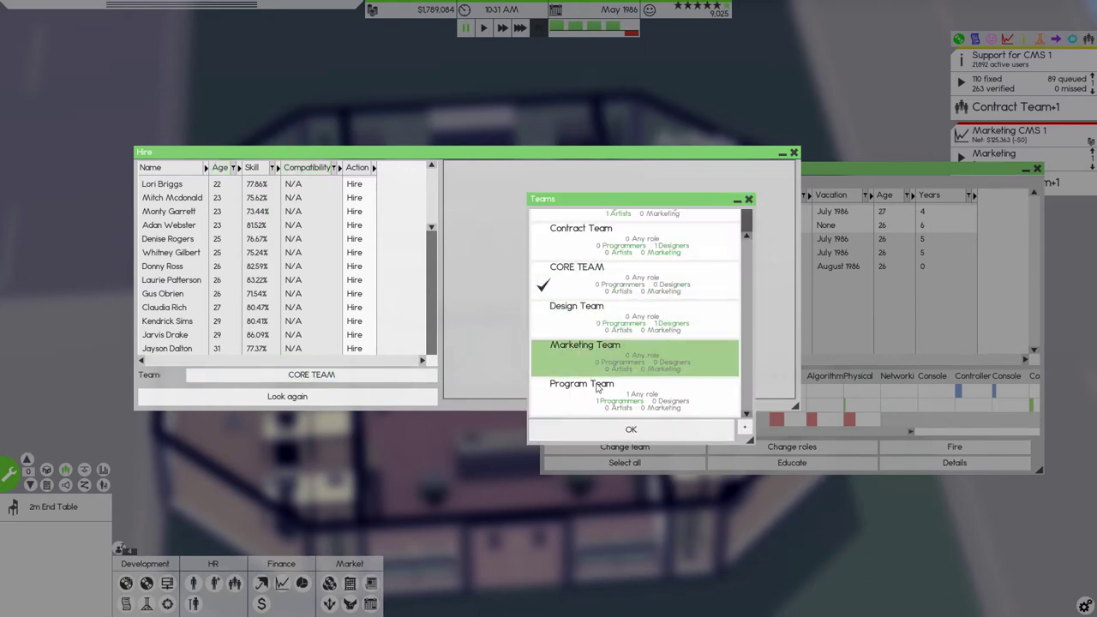
{"action": "left_click", "coordinate": [600, 395]}
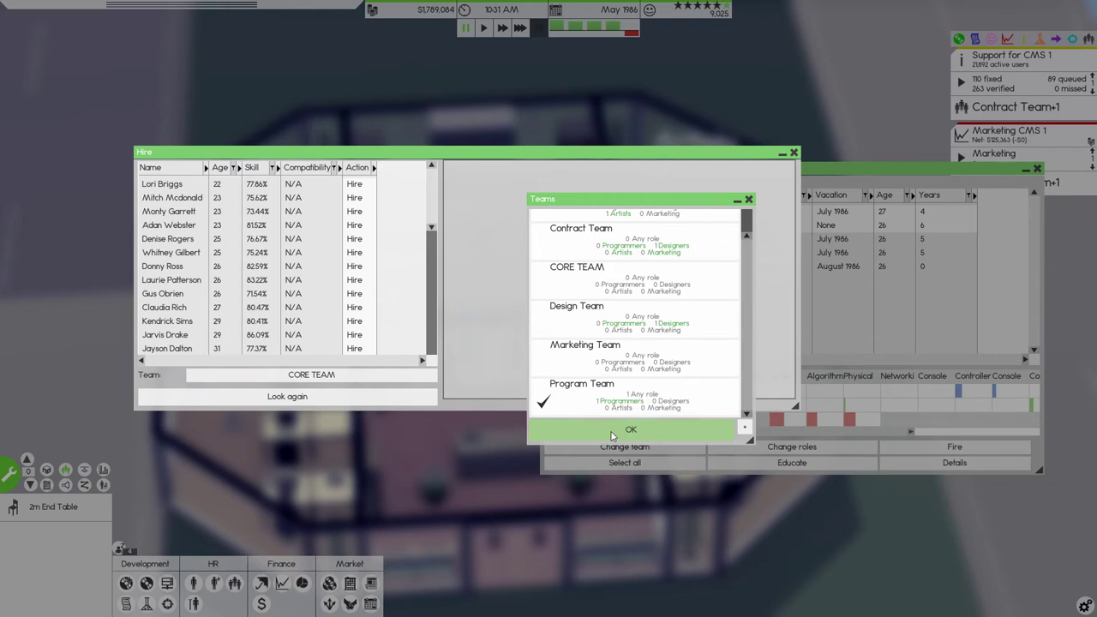
{"action": "left_click", "coordinate": [612, 431]}
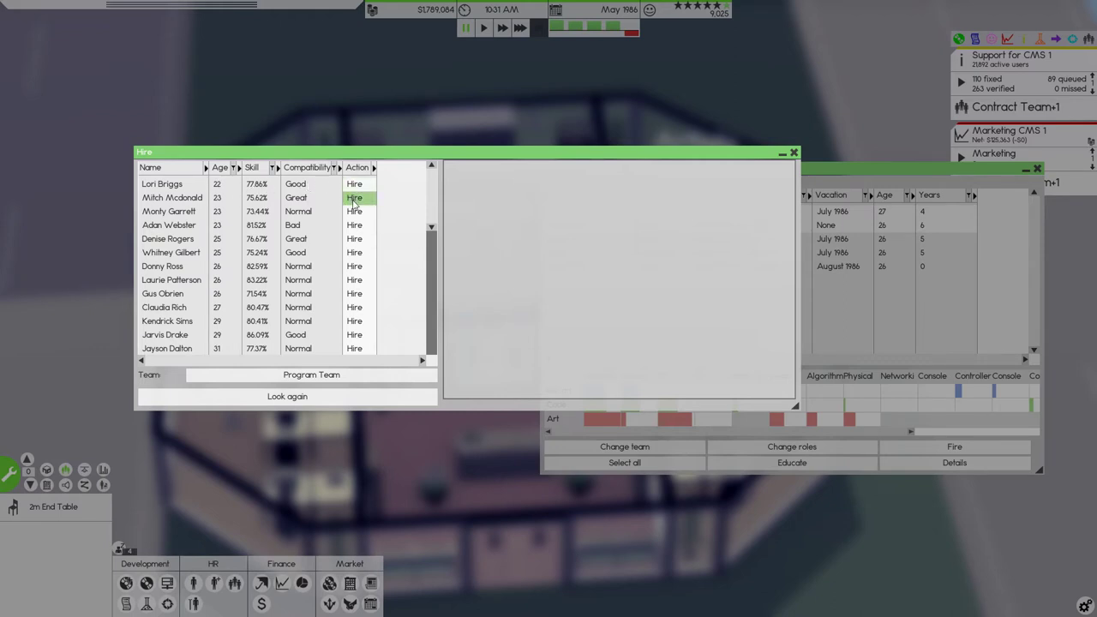
{"action": "left_click", "coordinate": [354, 198]}
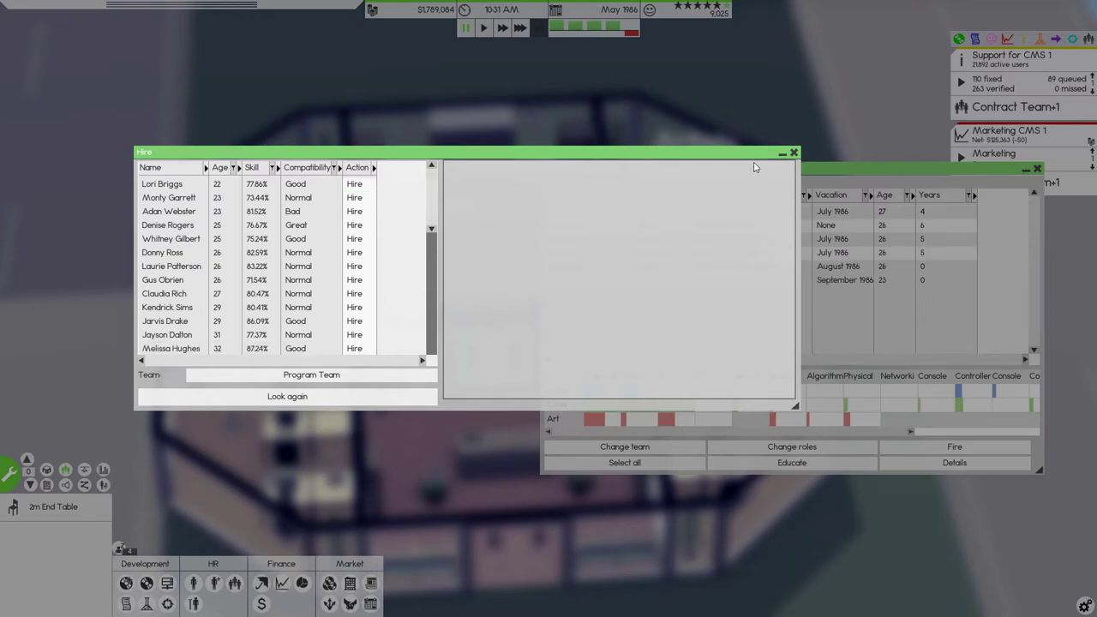
{"action": "left_click", "coordinate": [794, 155]}
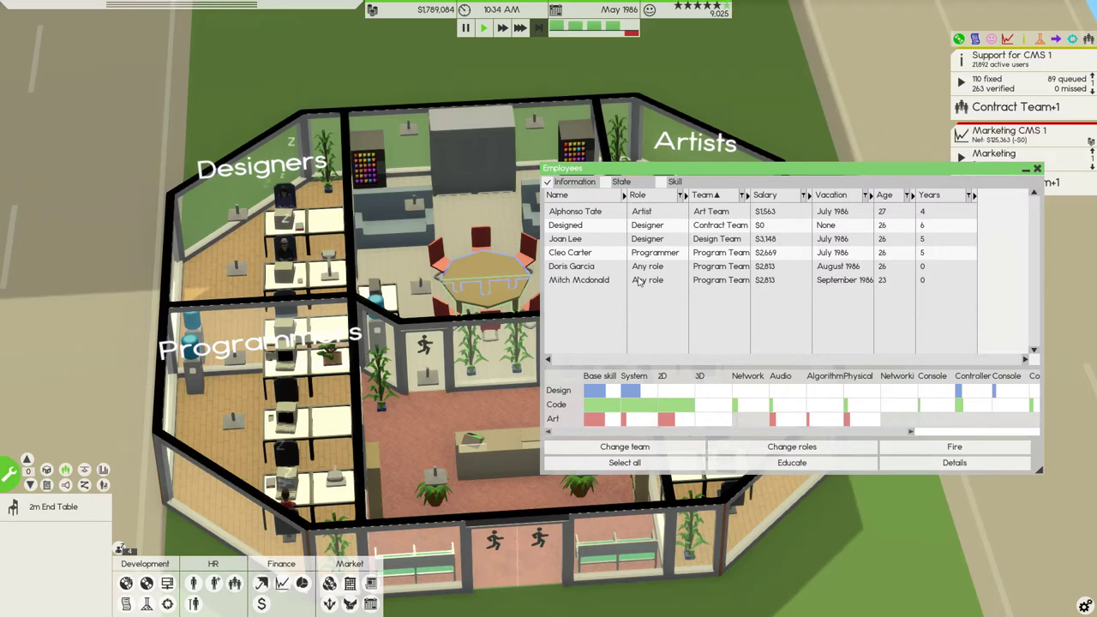
{"action": "left_click", "coordinate": [710, 281]}
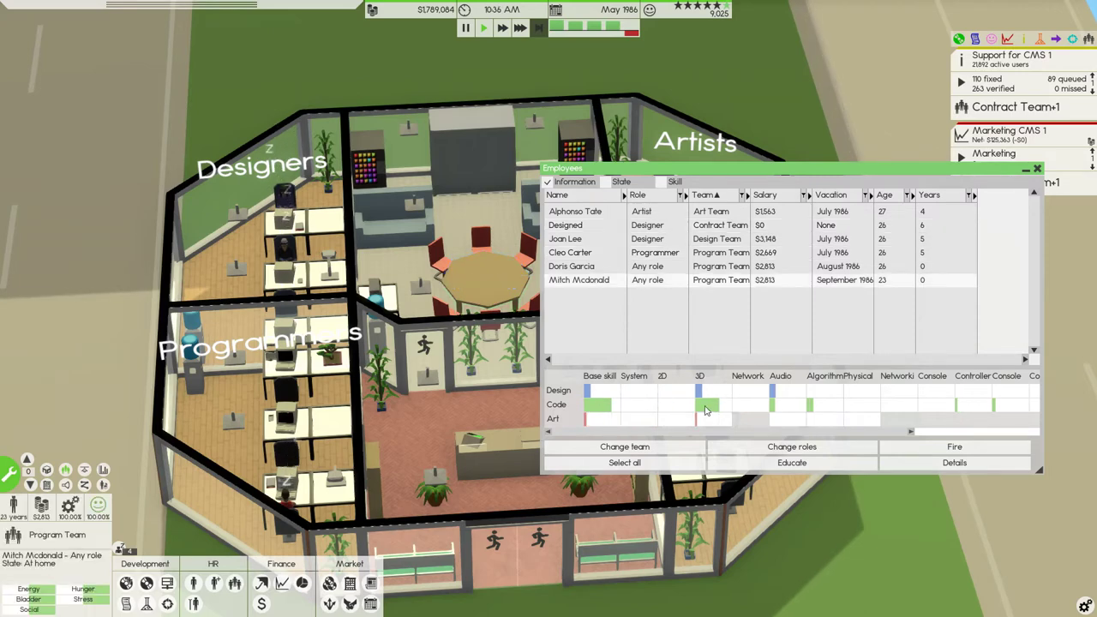
{"action": "left_click", "coordinate": [792, 447]}
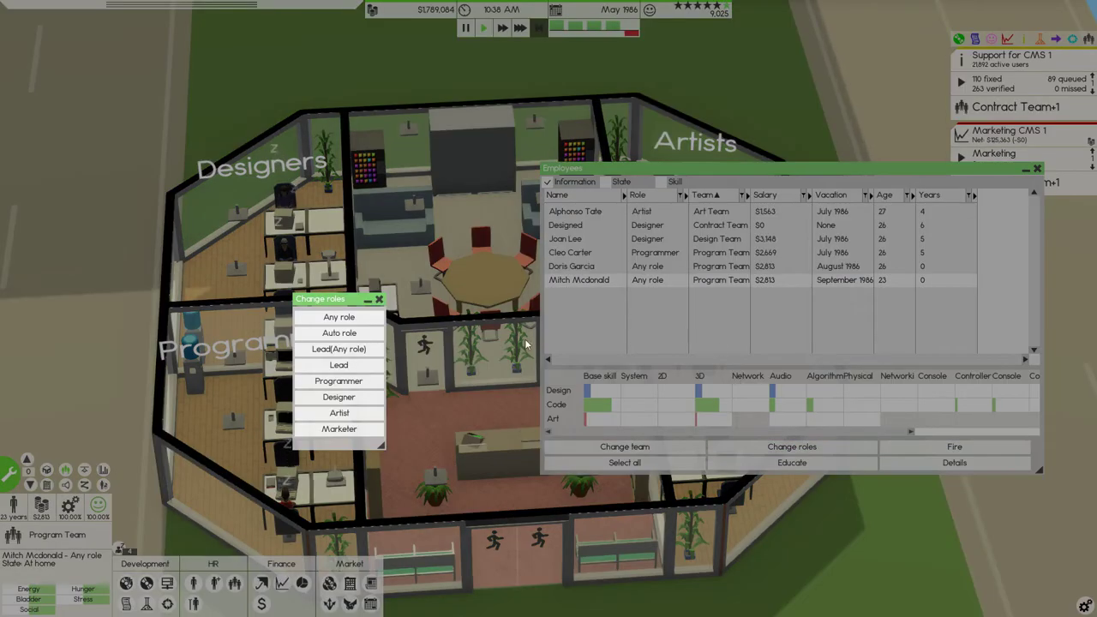
{"action": "left_click", "coordinate": [339, 380]}
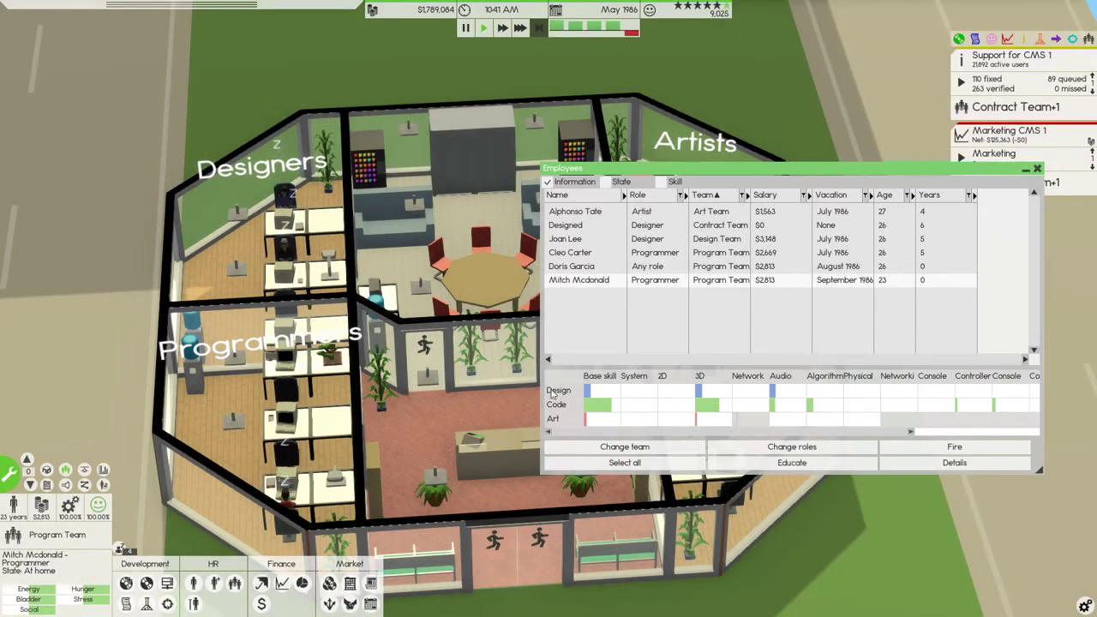
{"action": "left_click", "coordinate": [576, 267]}
{"action": "left_click", "coordinate": [792, 446]}
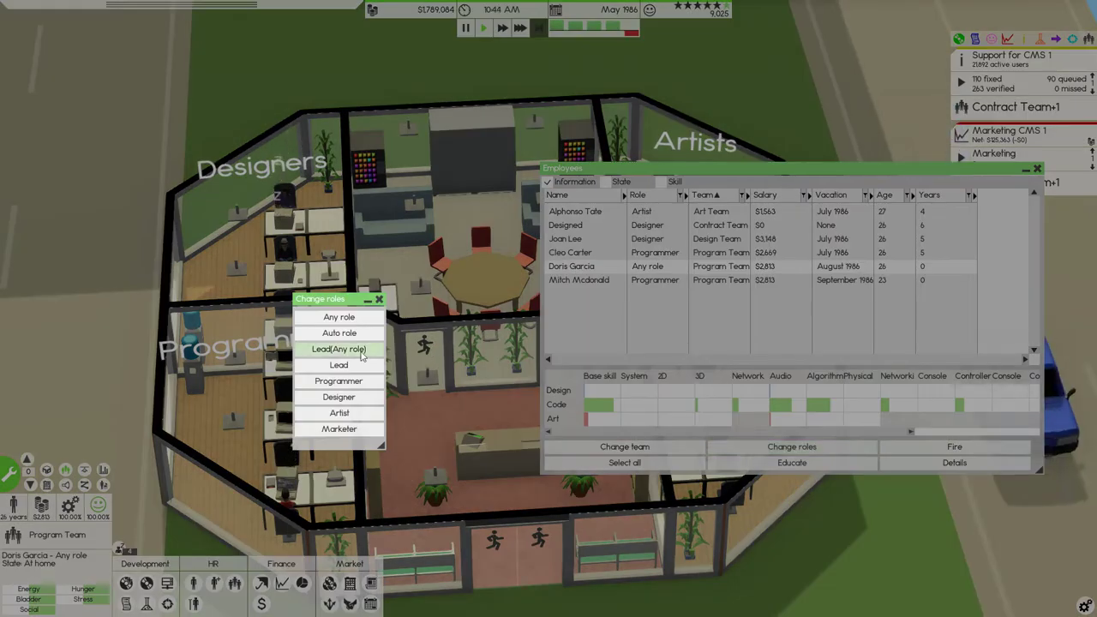
{"action": "left_click", "coordinate": [338, 381]}
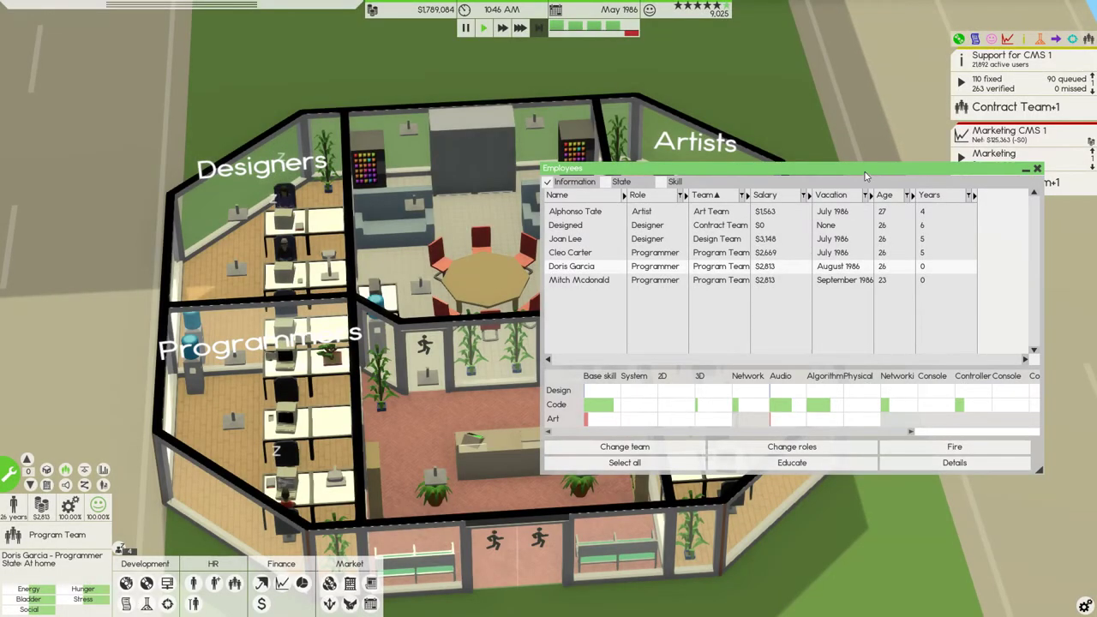
{"action": "left_click_drag", "start_coordinate": [862, 174], "coordinate": [736, 187]}
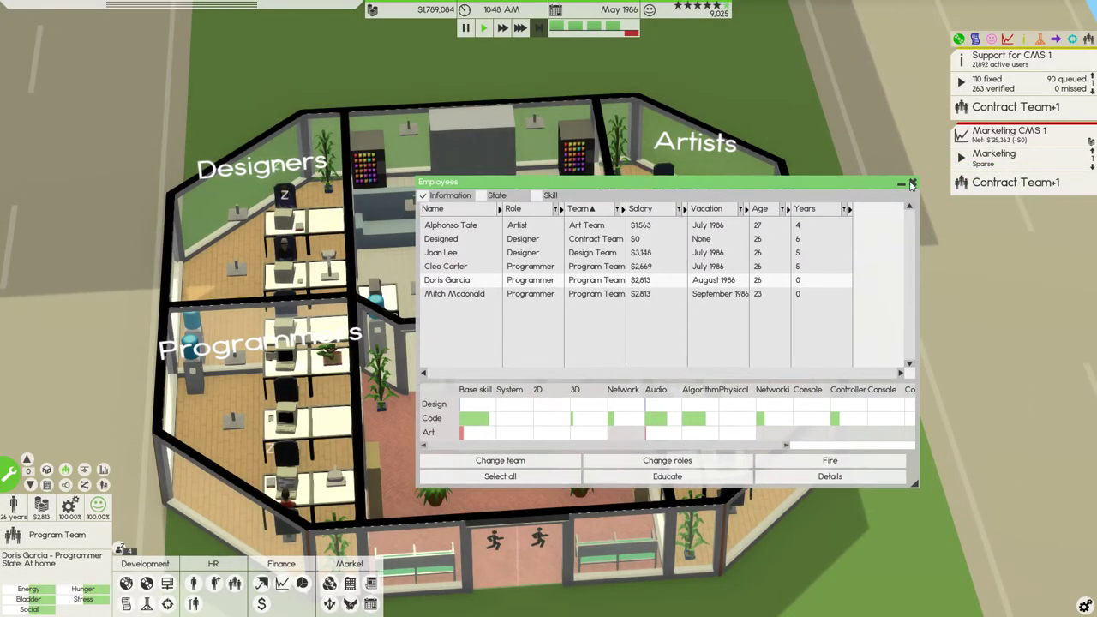
{"action": "left_click_drag", "start_coordinate": [896, 183], "coordinate": [952, 17]}
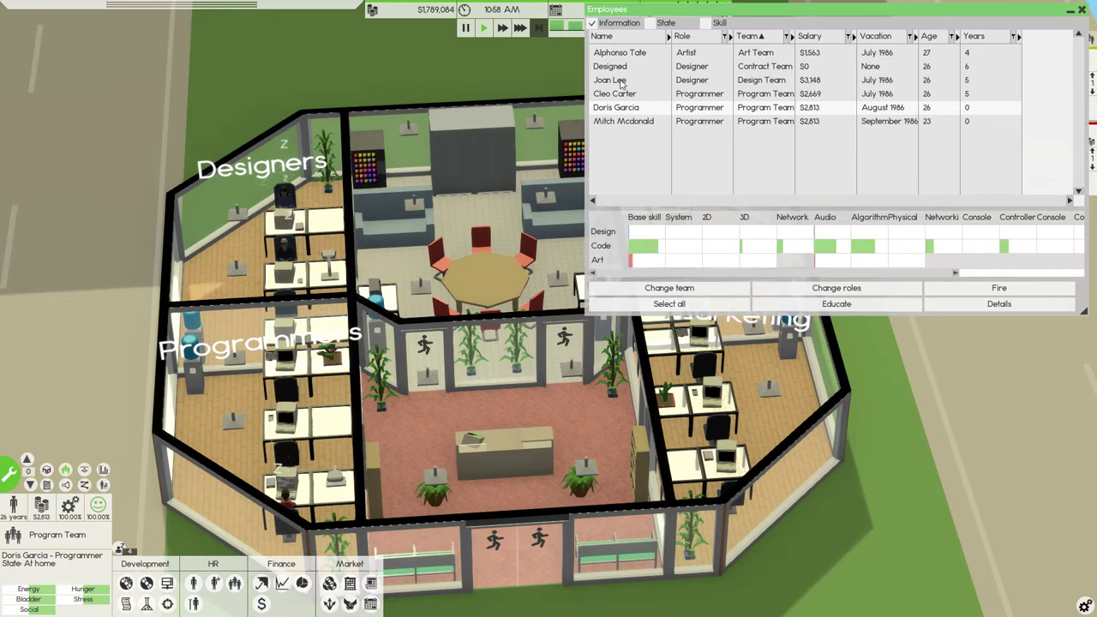
{"action": "left_click", "coordinate": [622, 83]}
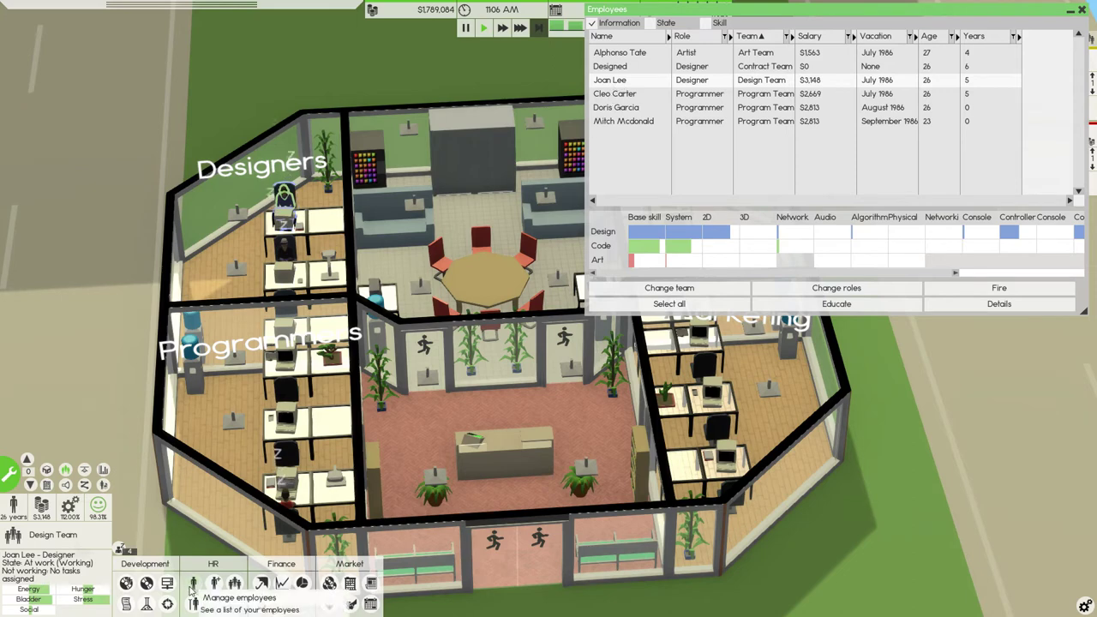
Step: Search for an Audio-specialised Designer with raised salary and maximum budget
{"action": "left_click", "coordinate": [216, 584]}
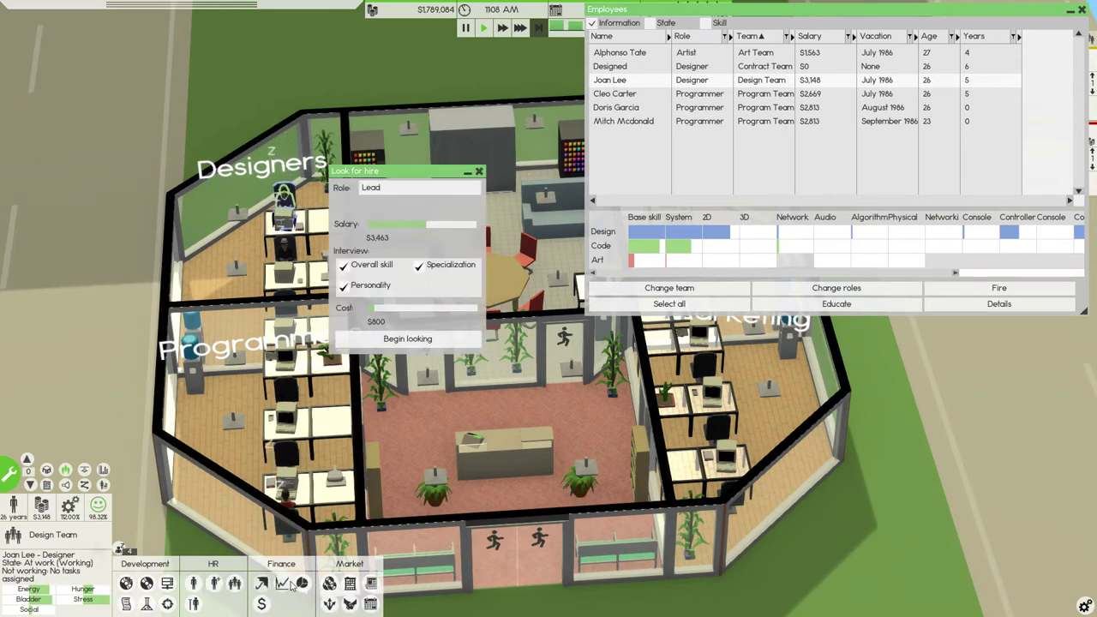
{"action": "left_click", "coordinate": [420, 190]}
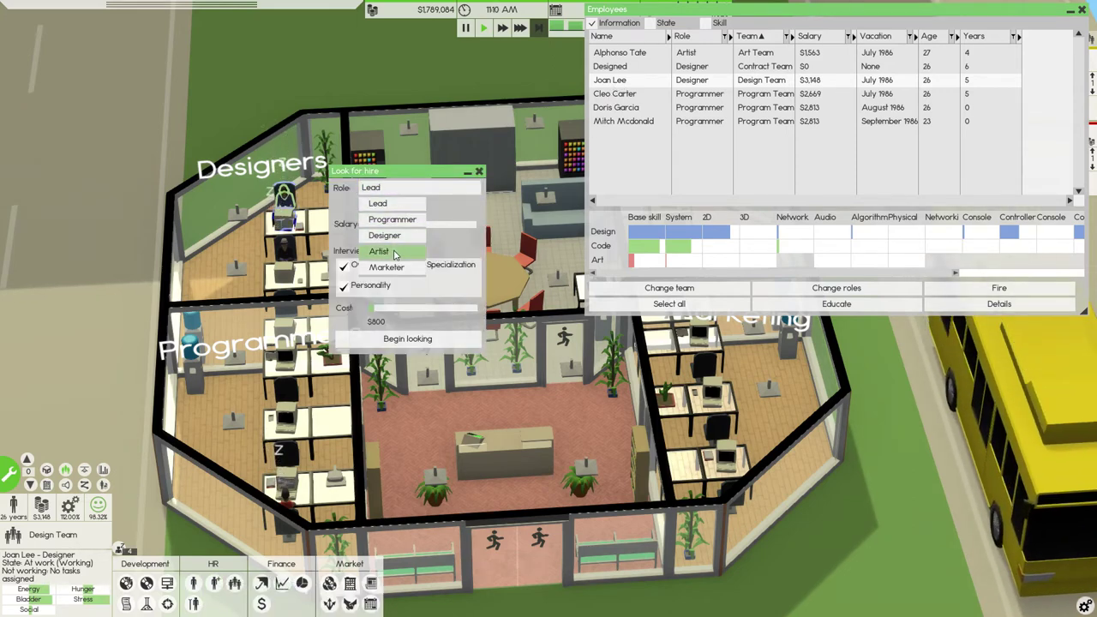
{"action": "left_click", "coordinate": [385, 235]}
{"action": "left_click", "coordinate": [433, 206]}
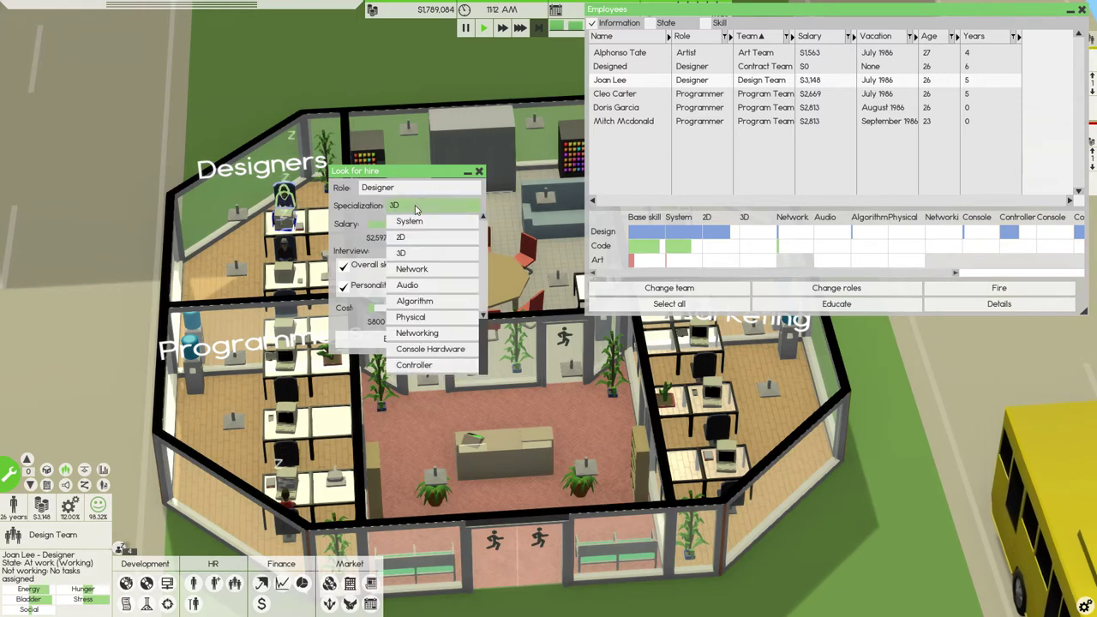
{"action": "left_click", "coordinate": [404, 284]}
{"action": "left_click_drag", "start_coordinate": [416, 225], "coordinate": [477, 224]}
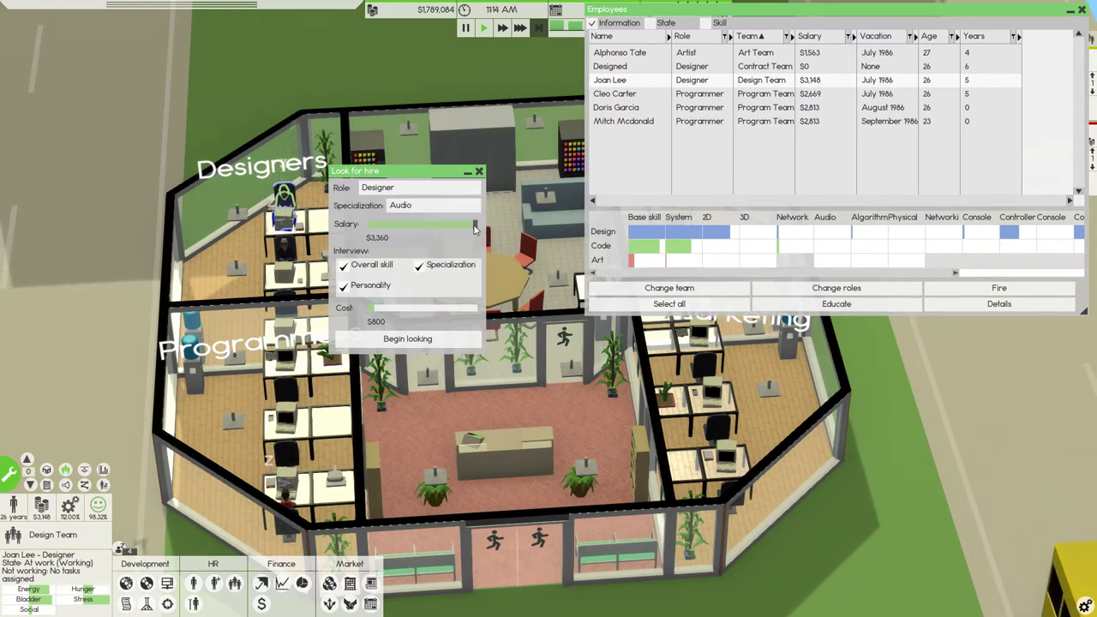
{"action": "left_click_drag", "start_coordinate": [377, 309], "coordinate": [478, 311]}
{"action": "left_click", "coordinate": [407, 339]}
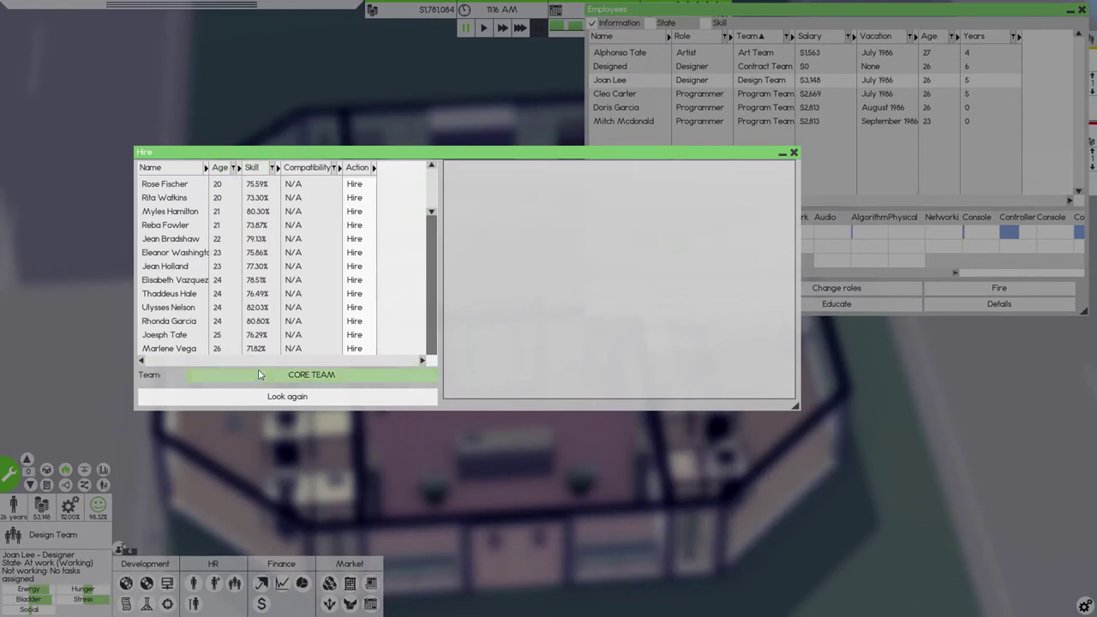
{"action": "left_click", "coordinate": [311, 375]}
{"action": "left_click", "coordinate": [577, 313]}
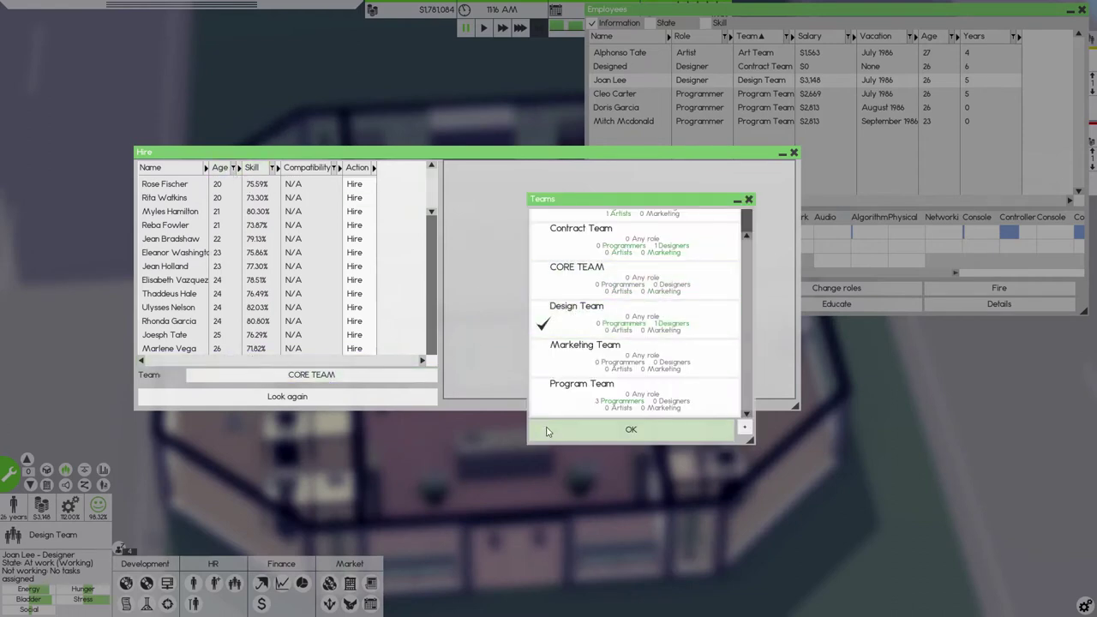
{"action": "left_click", "coordinate": [631, 430]}
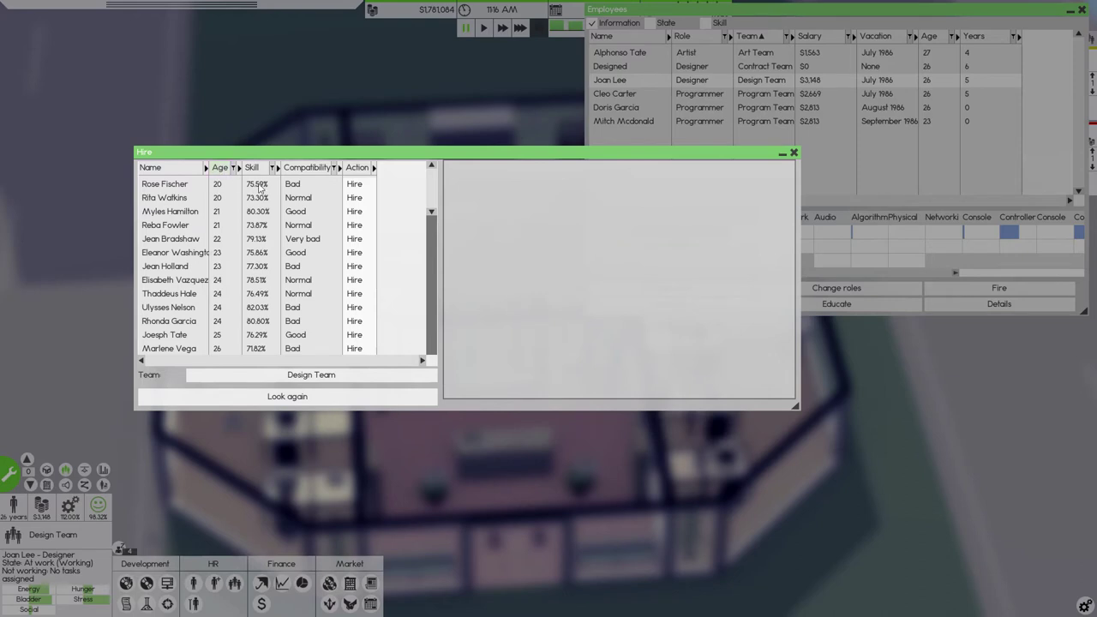
{"action": "scroll", "coordinate": [343, 253], "scroll_direction": "down", "scroll_amount": 5}
{"action": "scroll", "coordinate": [343, 253], "scroll_direction": "down", "scroll_amount": 3}
{"action": "scroll", "coordinate": [343, 253], "scroll_direction": "down", "scroll_amount": 3}
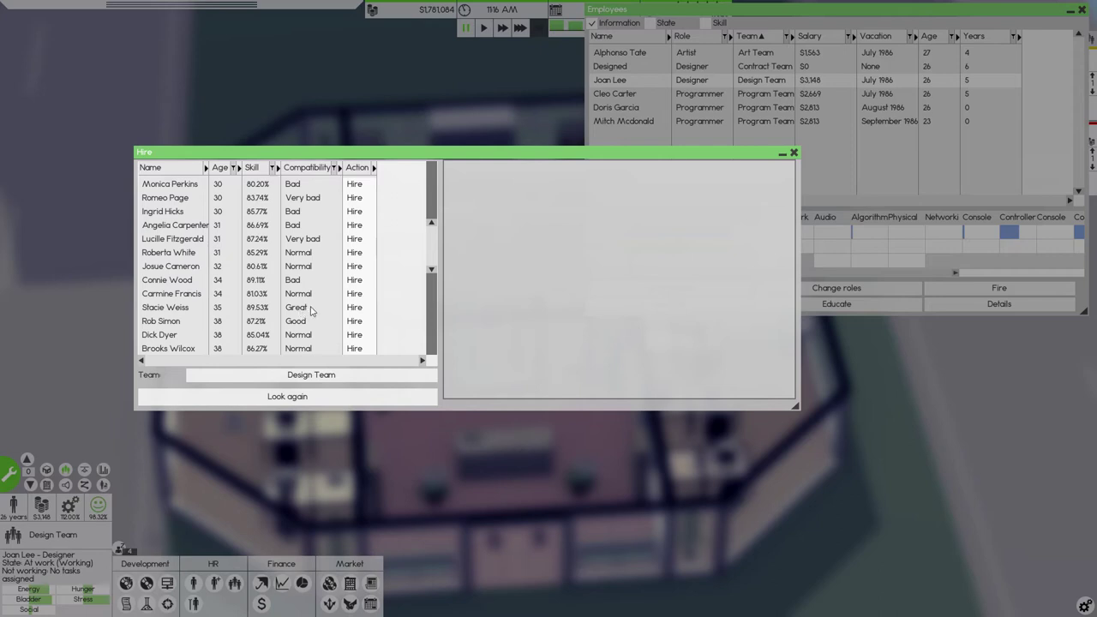
{"action": "left_click", "coordinate": [354, 308]}
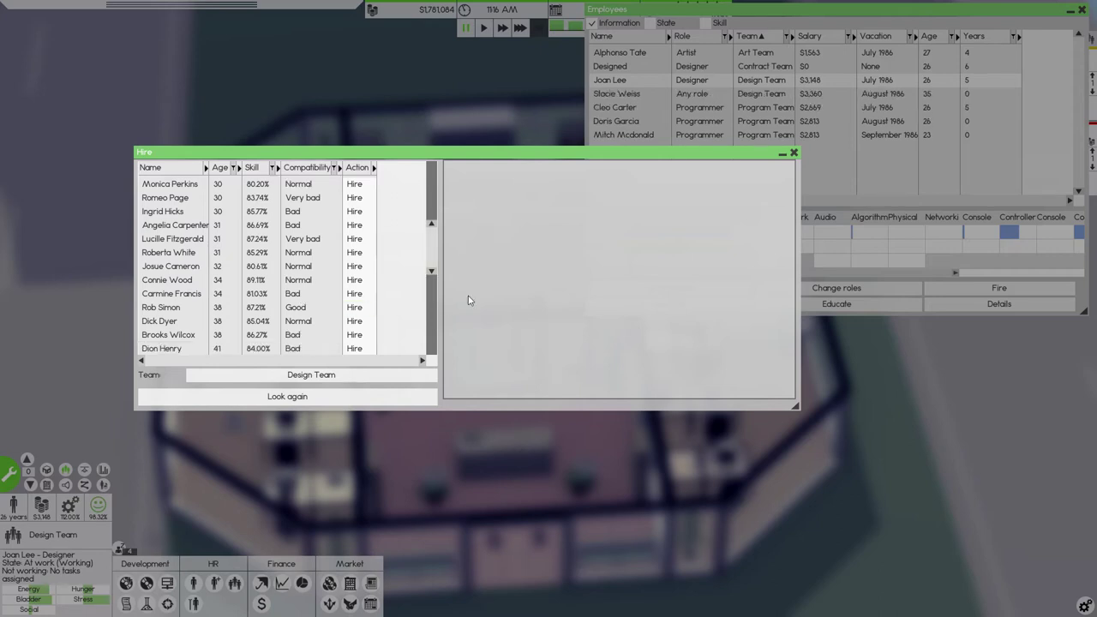
{"action": "left_click_drag", "start_coordinate": [684, 154], "coordinate": [651, 165]}
{"action": "left_click", "coordinate": [763, 166]}
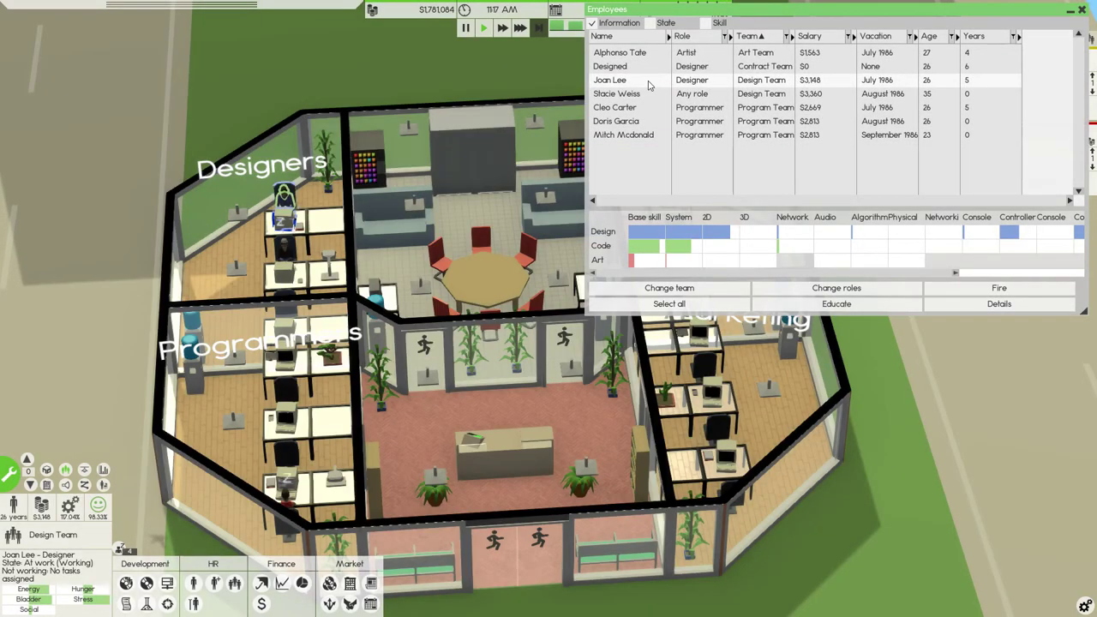
{"action": "left_click", "coordinate": [782, 288]}
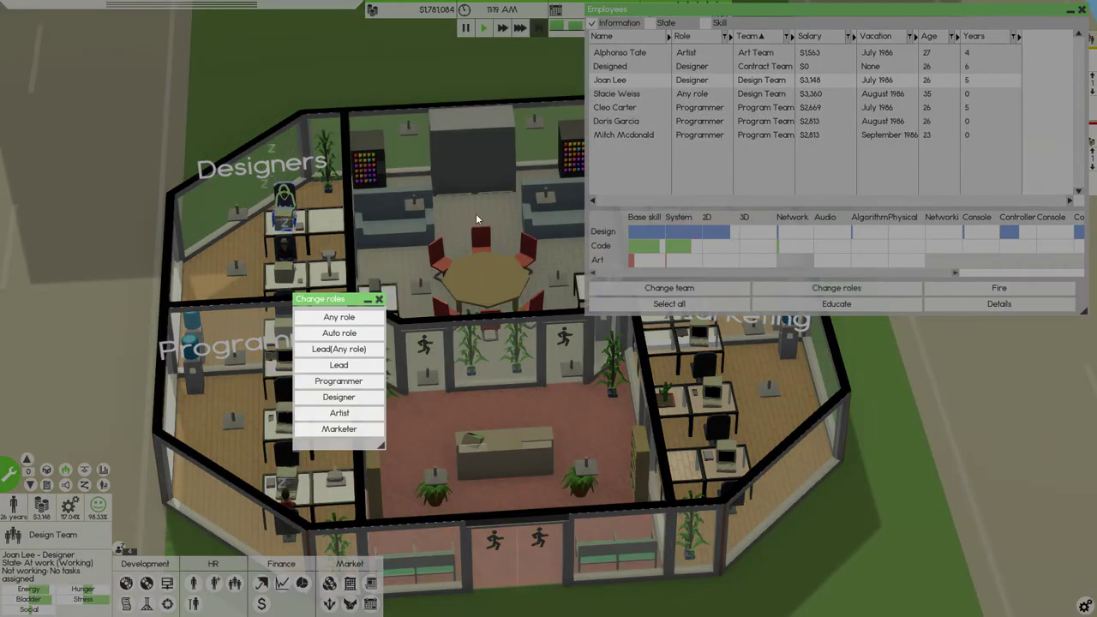
{"action": "left_click", "coordinate": [379, 299]}
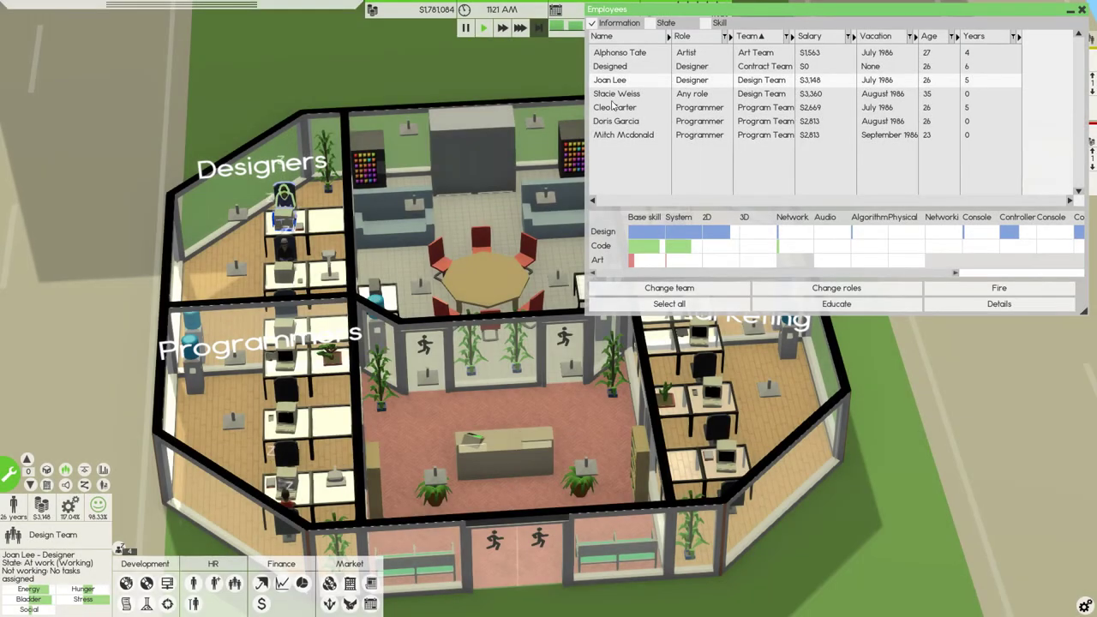
{"action": "left_click", "coordinate": [759, 93]}
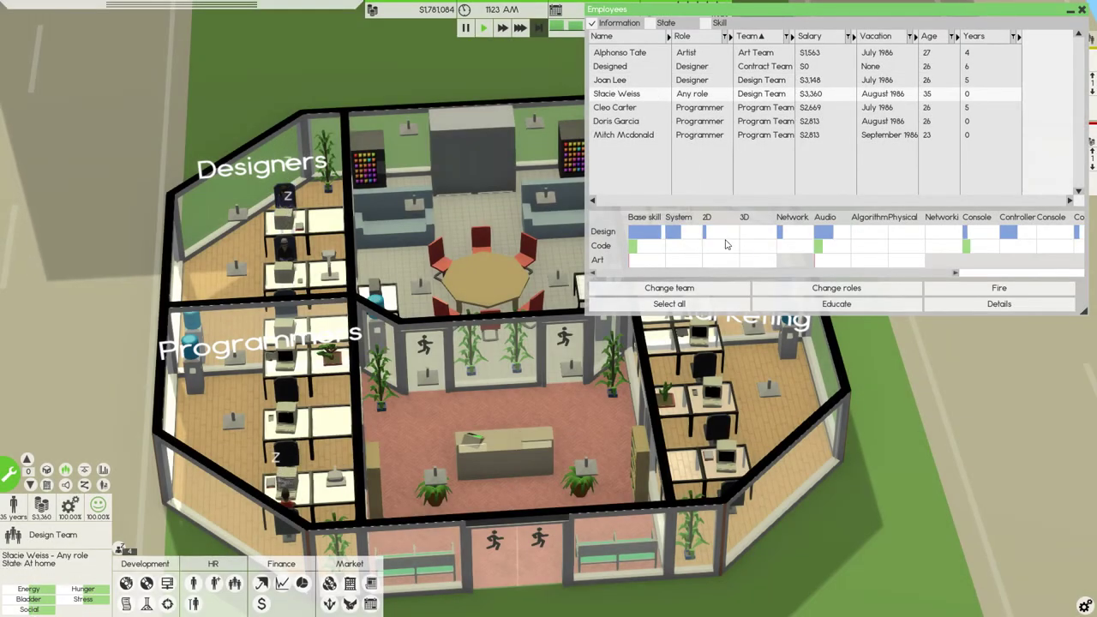
{"action": "left_click", "coordinate": [781, 288]}
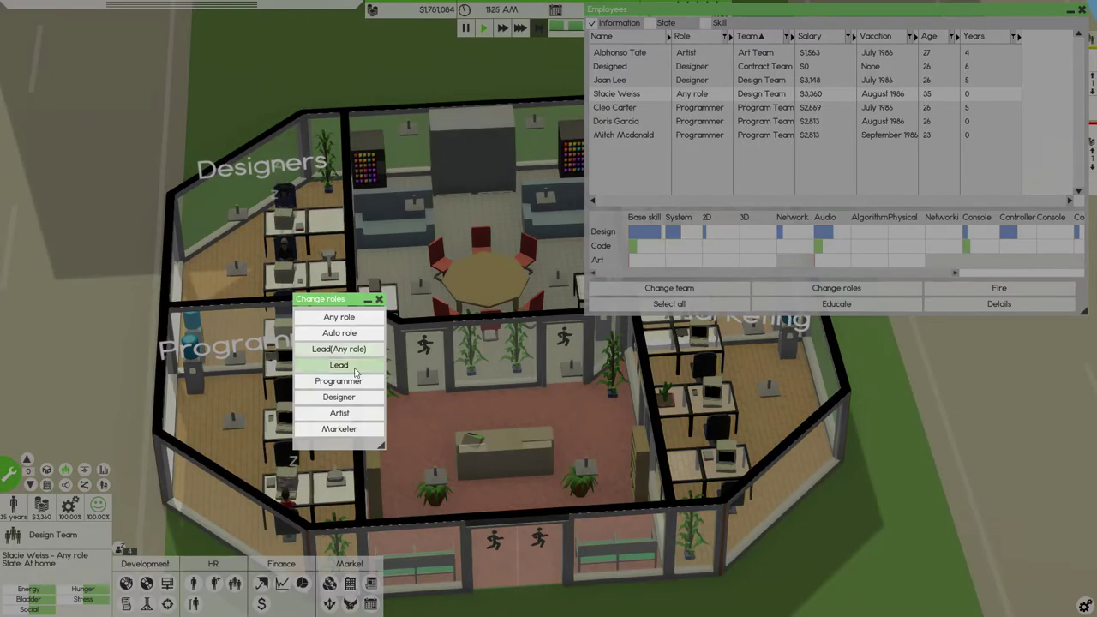
{"action": "left_click", "coordinate": [338, 397]}
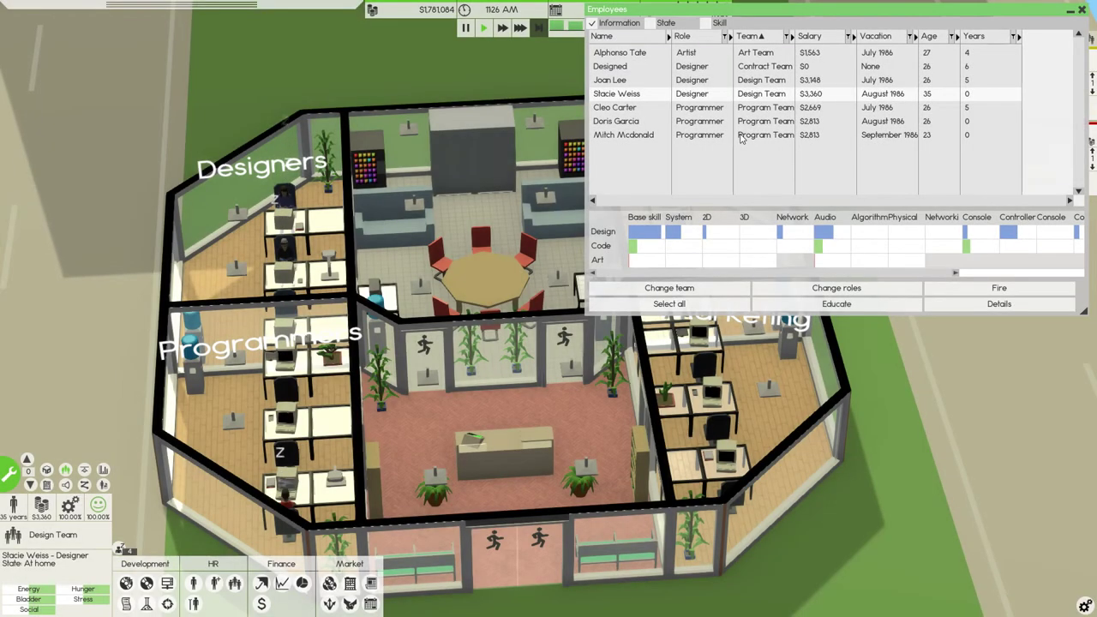
Step: Close the employee list and collapse the CMS 1 support options
{"action": "left_click_drag", "start_coordinate": [753, 10], "coordinate": [714, 46]}
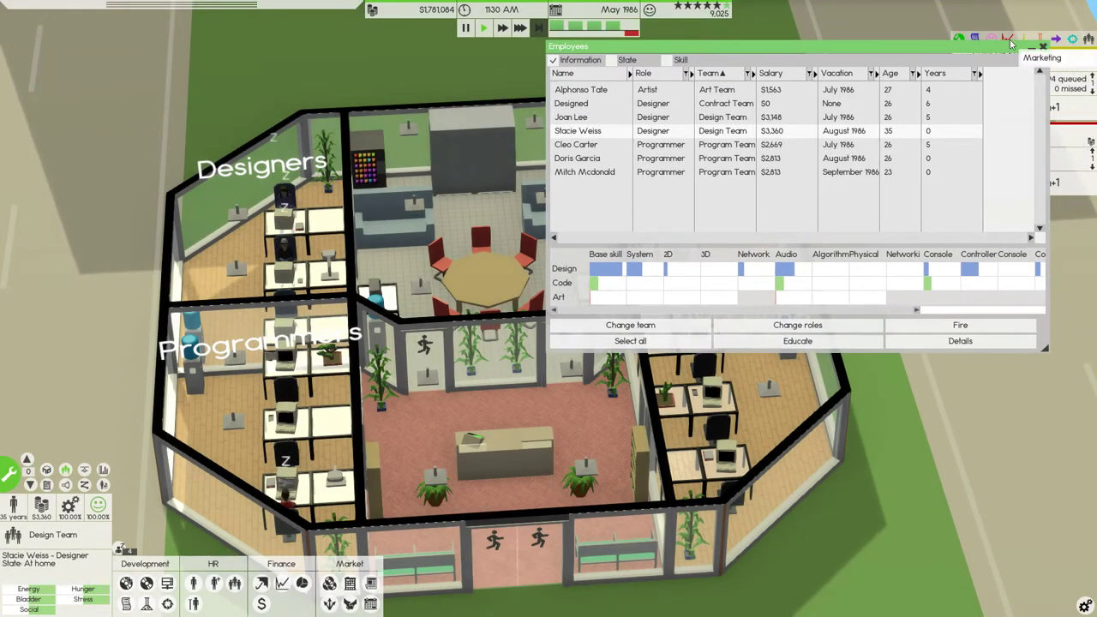
{"action": "left_click", "coordinate": [1042, 48]}
{"action": "left_click", "coordinate": [987, 107]}
{"action": "left_click_drag", "start_coordinate": [831, 129], "coordinate": [434, 481]}
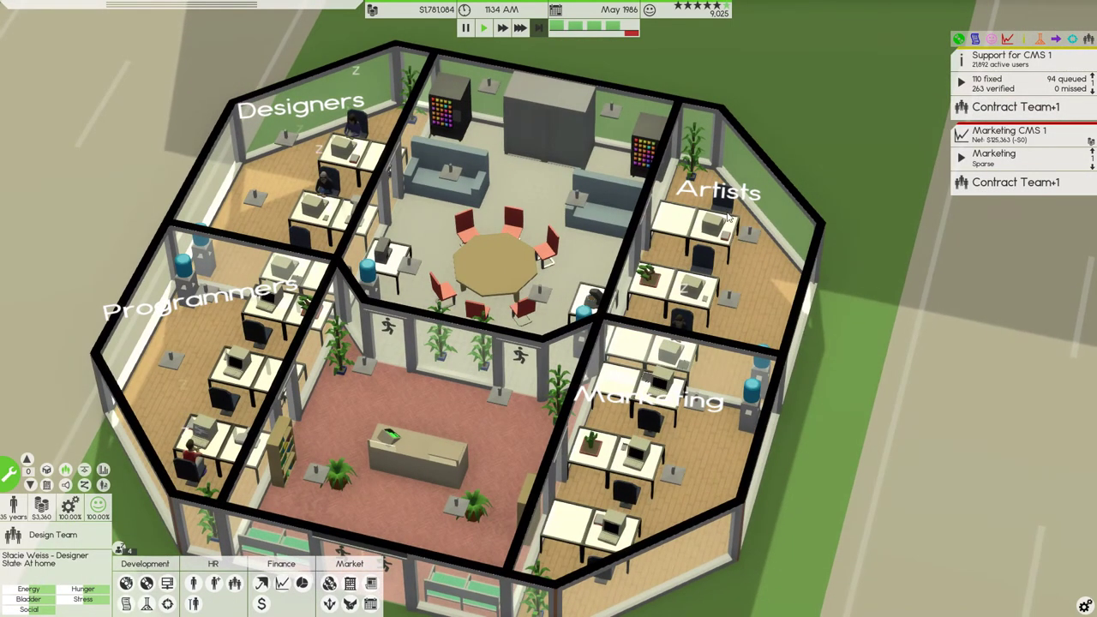
{"action": "left_click", "coordinate": [194, 584]}
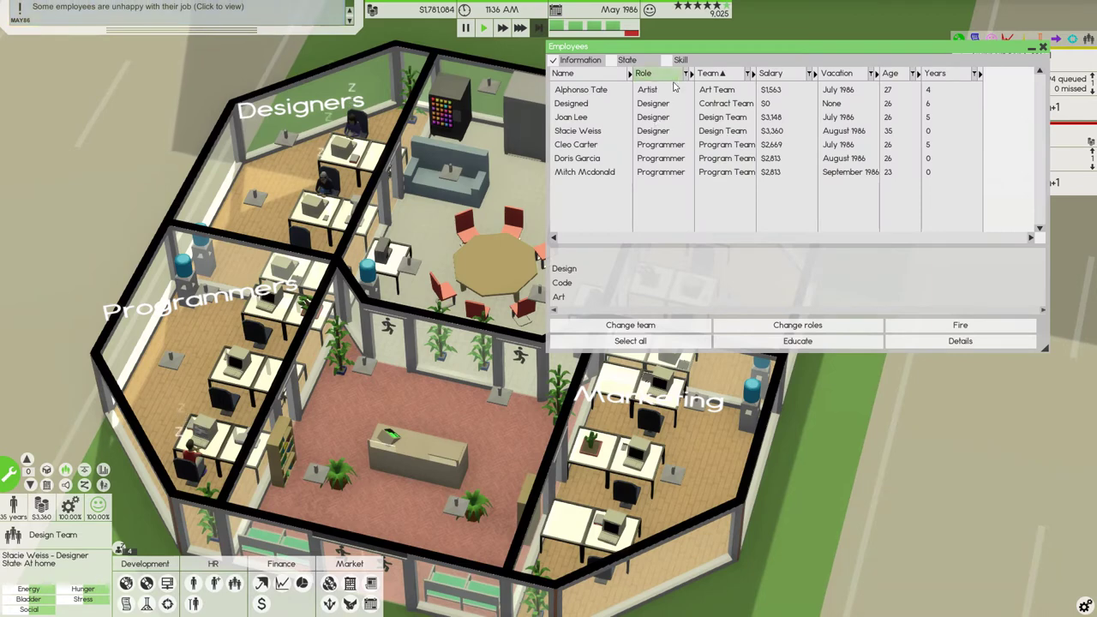
{"action": "left_click", "coordinate": [592, 89]}
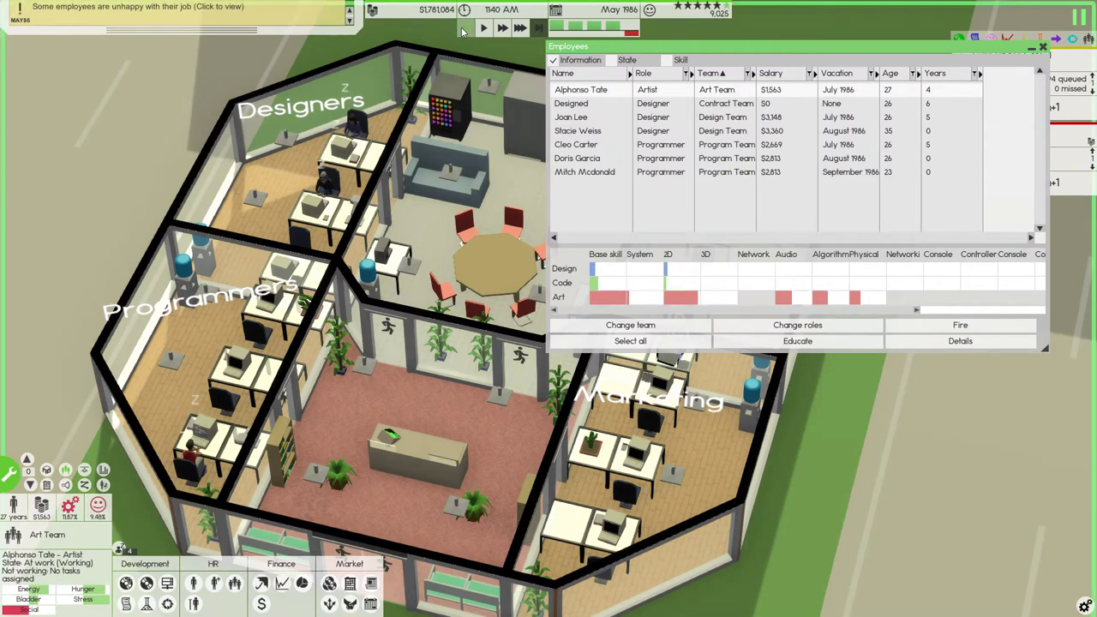
{"action": "left_click_drag", "start_coordinate": [343, 378], "coordinate": [234, 306]}
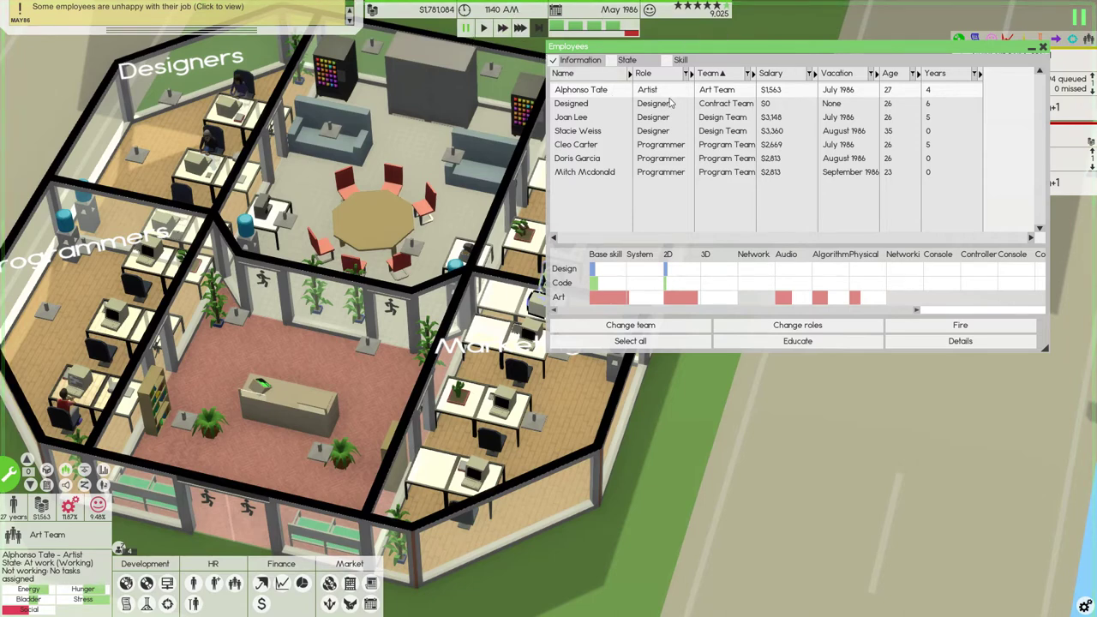
{"action": "mouse_move", "coordinate": [679, 50]}
{"action": "left_mouse_down"}
{"action": "mouse_move", "coordinate": [649, 241]}
{"action": "mouse_move", "coordinate": [730, 215]}
{"action": "left_mouse_up"}
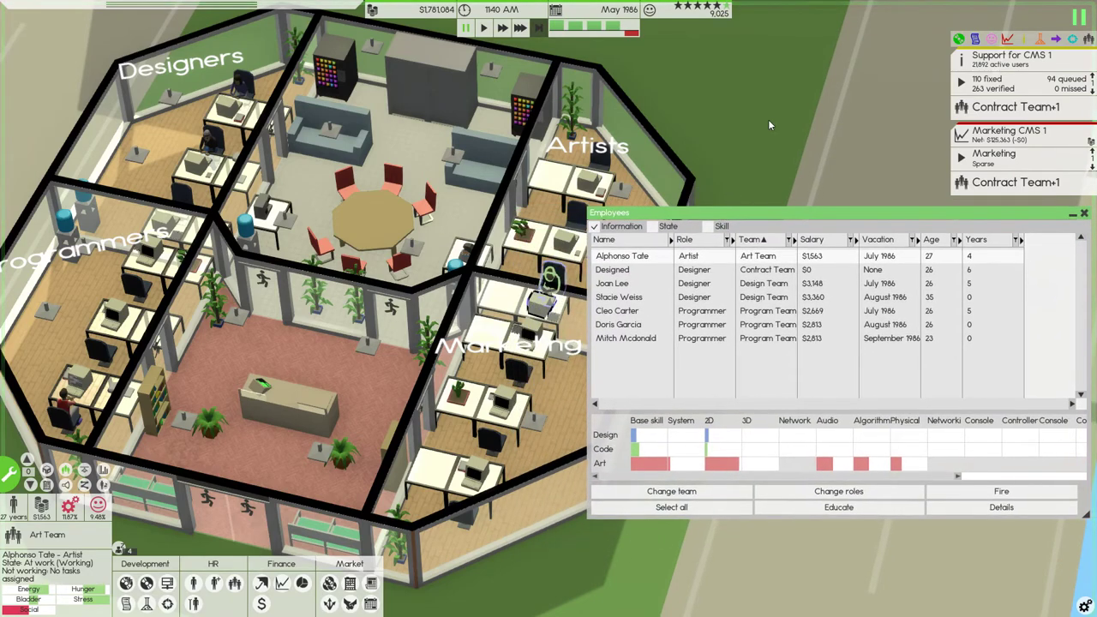
Step: Make Program Team the only team on CMS 1 support, removing Contract and CORE teams
{"action": "left_click", "coordinate": [1020, 83]}
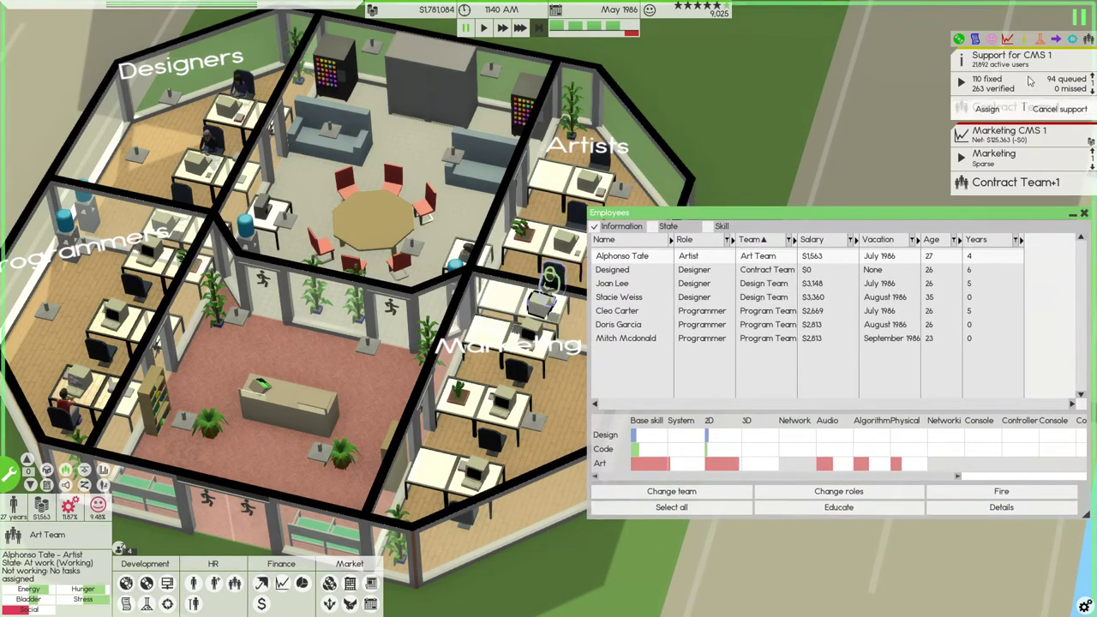
{"action": "left_click", "coordinate": [990, 107]}
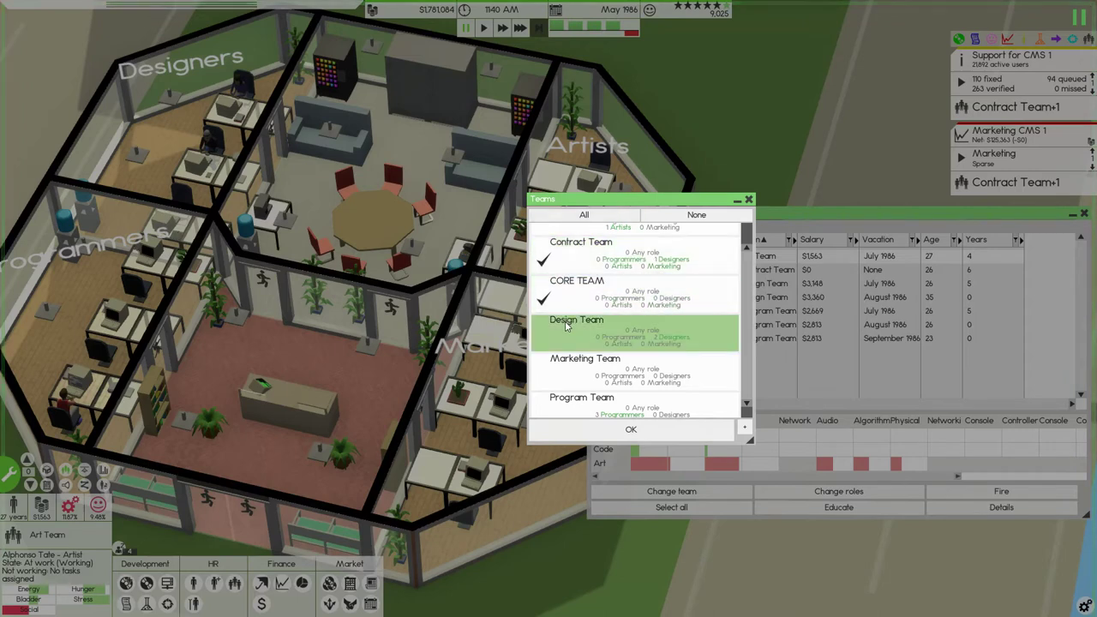
{"action": "left_click", "coordinate": [576, 287]}
{"action": "left_click", "coordinate": [580, 249]}
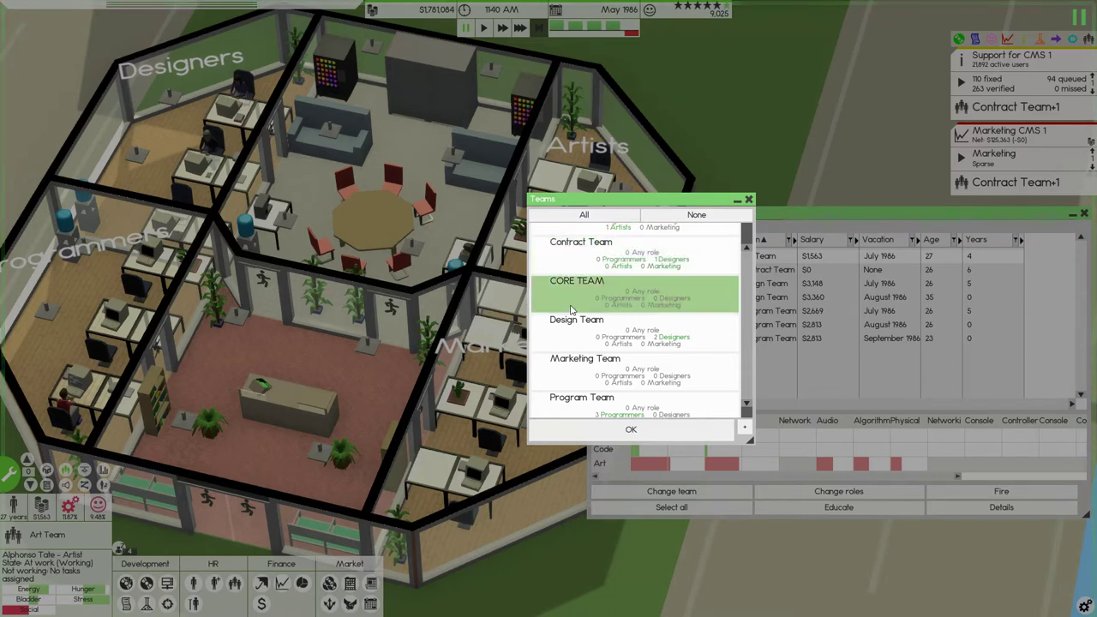
{"action": "scroll", "coordinate": [594, 328], "scroll_direction": "down", "scroll_amount": 1}
{"action": "left_click", "coordinate": [600, 399]}
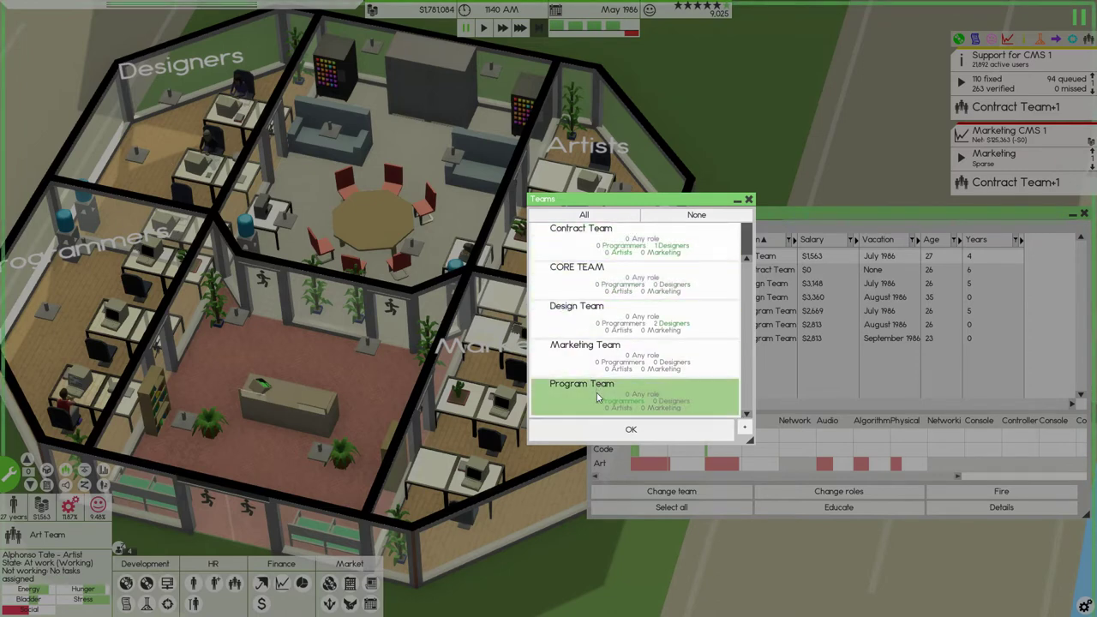
{"action": "left_click", "coordinate": [631, 430]}
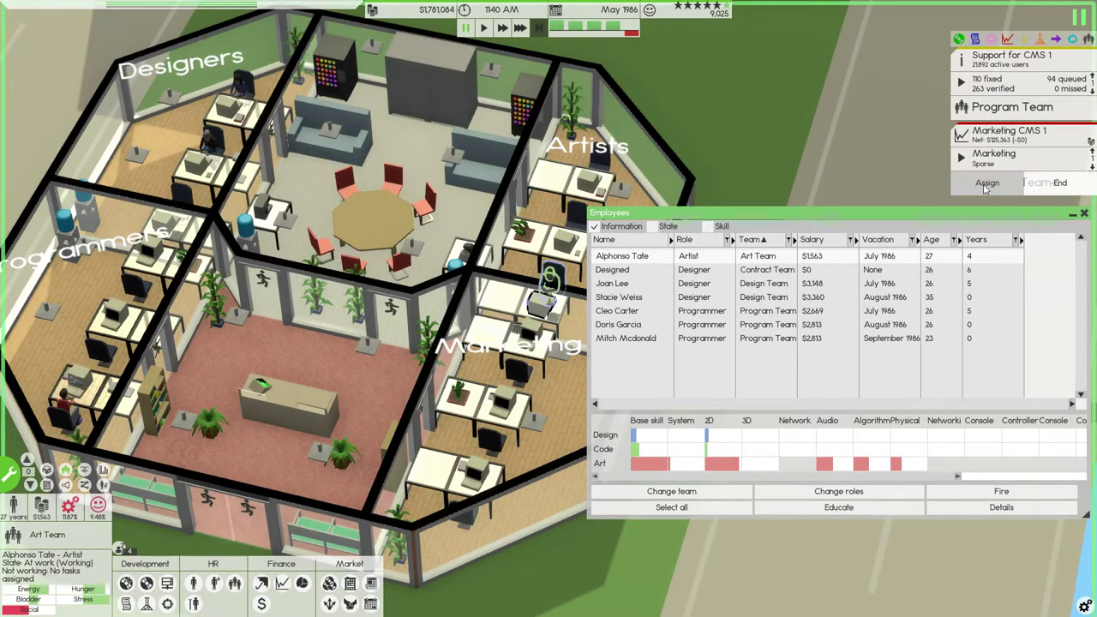
Step: Add Design Team to CMS 1 marketing and fast-forward game time
{"action": "left_click", "coordinate": [986, 182]}
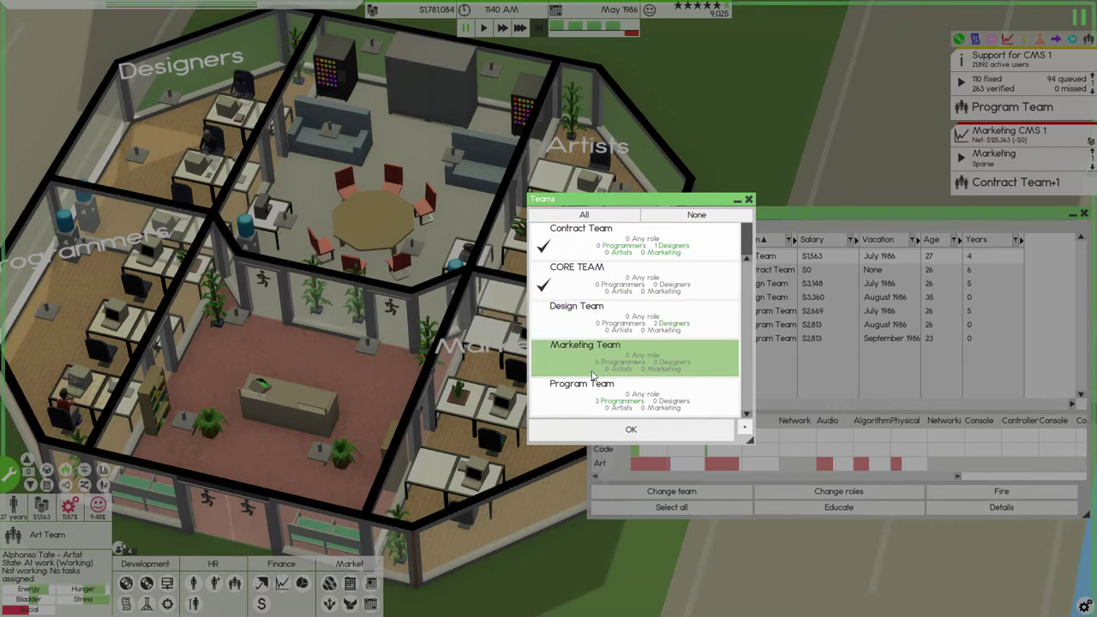
{"action": "left_click", "coordinate": [590, 327]}
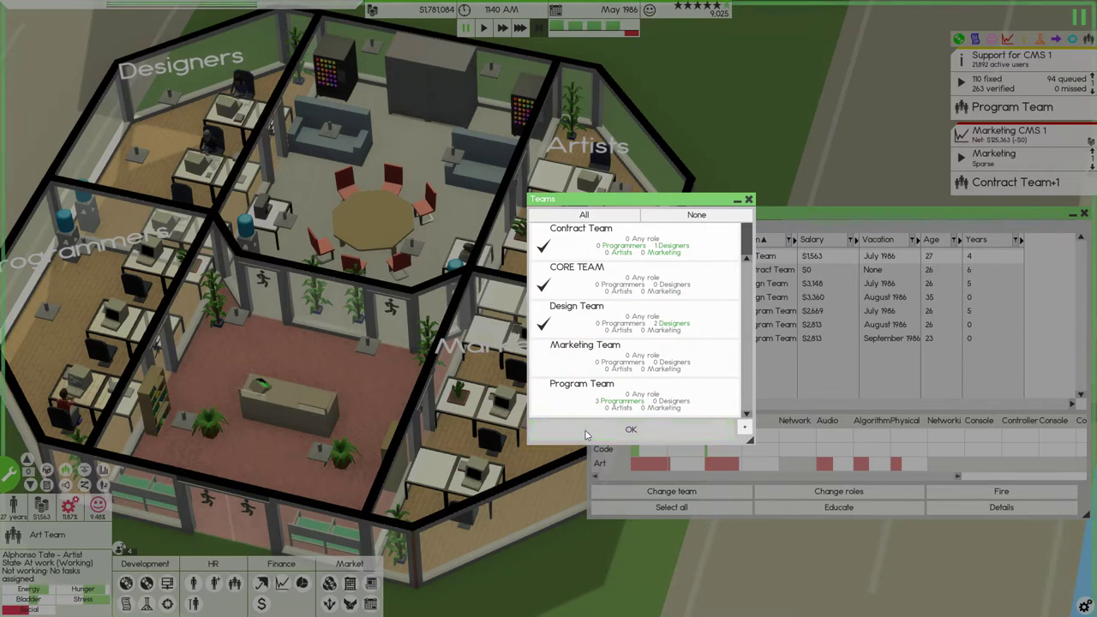
{"action": "left_click", "coordinate": [593, 433]}
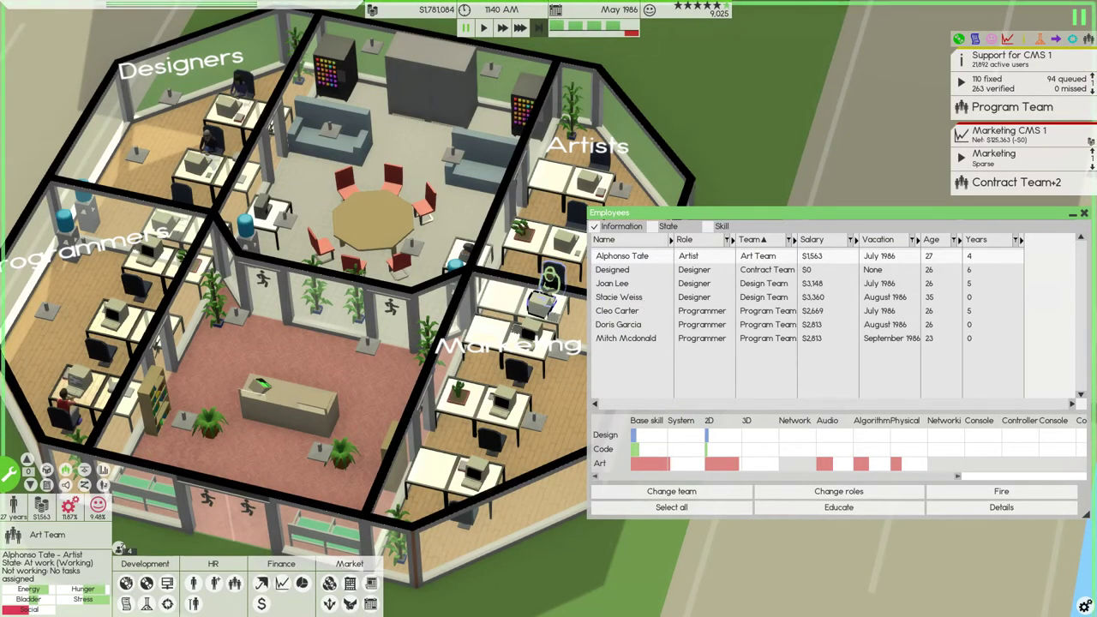
{"action": "left_click", "coordinate": [519, 28]}
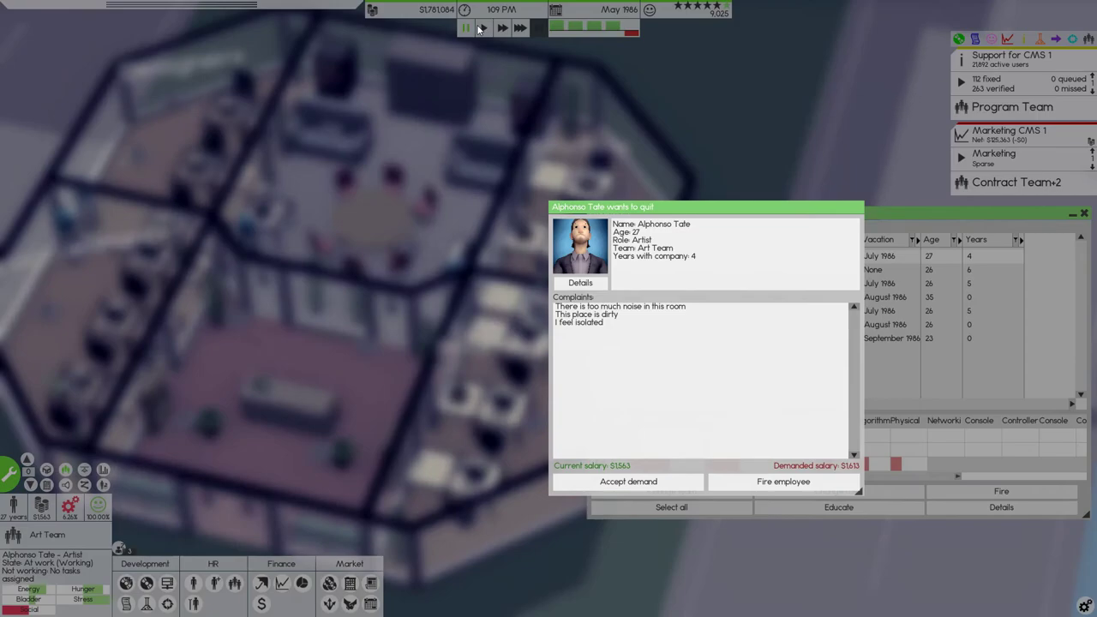
Step: Accept Alphonso Tate's $1,613 salary demand in the quit dialog
{"action": "left_click_drag", "start_coordinate": [624, 210], "coordinate": [680, 116]}
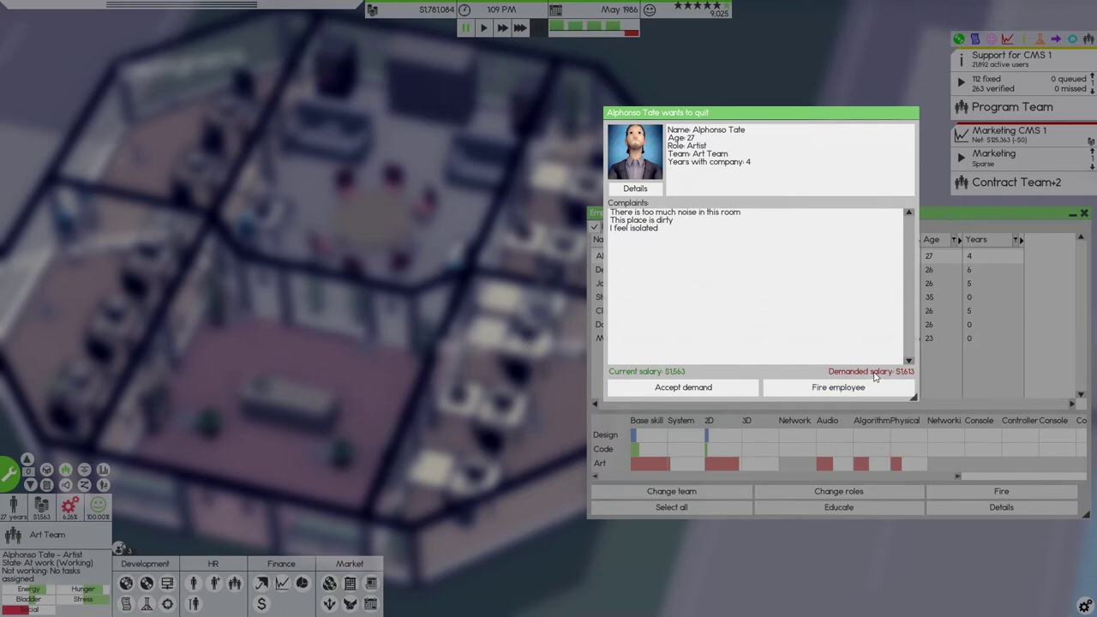
{"action": "left_click", "coordinate": [676, 386]}
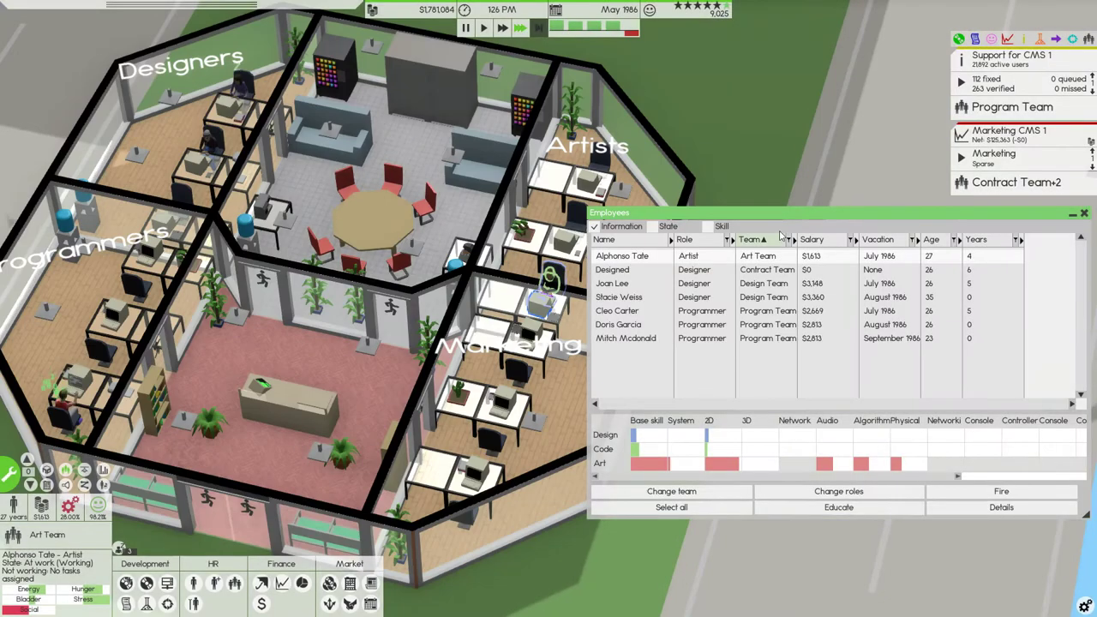
Step: Pause the game and reposition the employee list
{"action": "left_click_drag", "start_coordinate": [781, 216], "coordinate": [728, 221]}
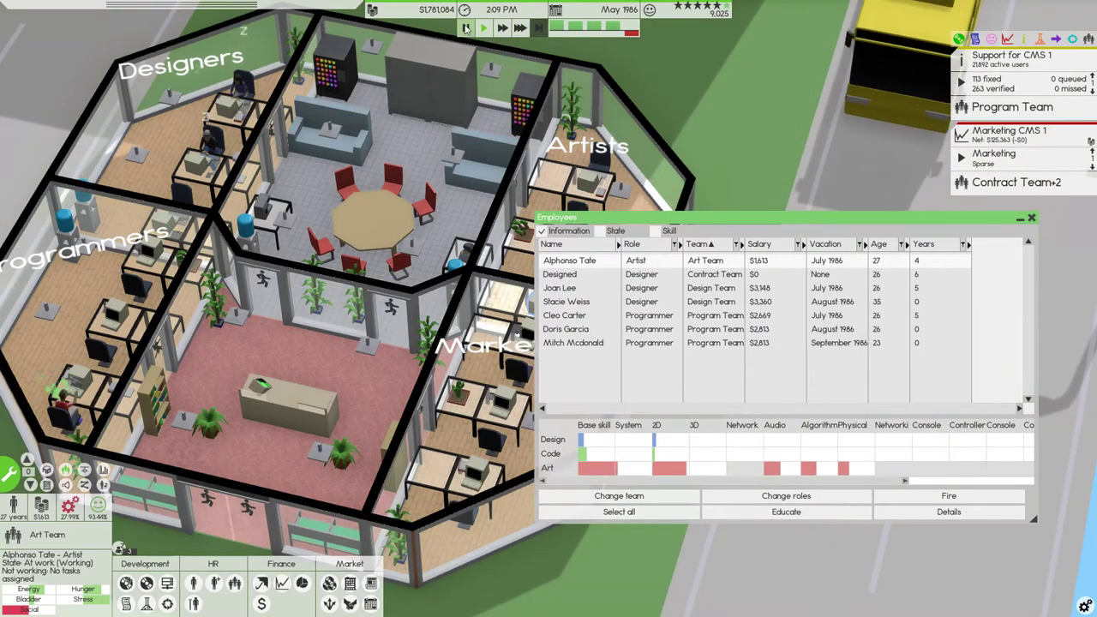
{"action": "left_click", "coordinate": [466, 28]}
{"action": "left_click_drag", "start_coordinate": [728, 220], "coordinate": [801, 225]}
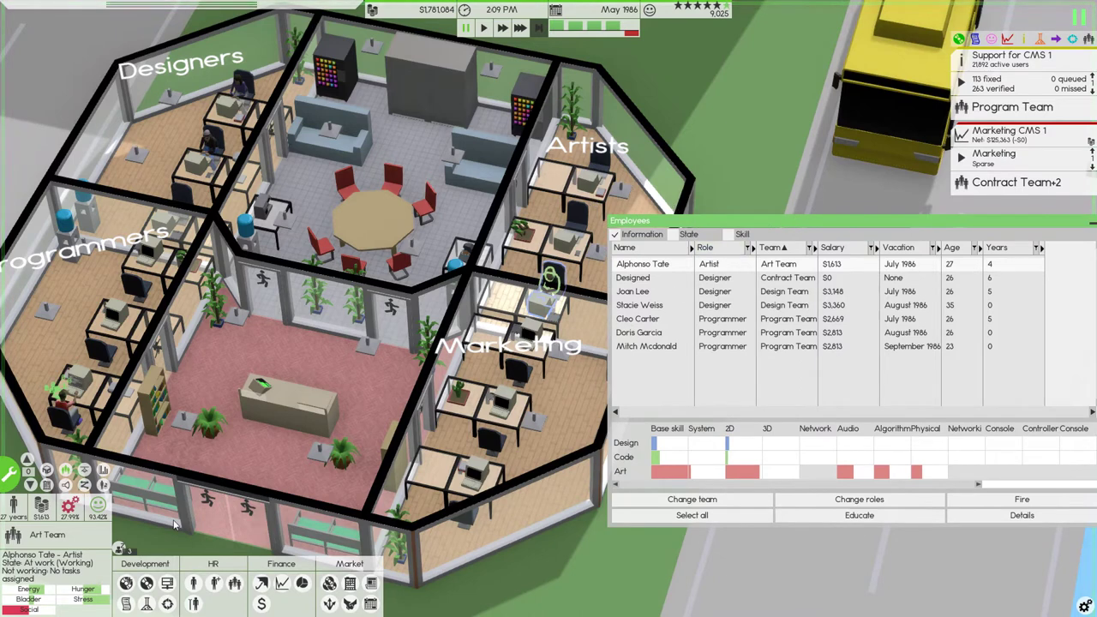
{"action": "left_click", "coordinate": [195, 584]}
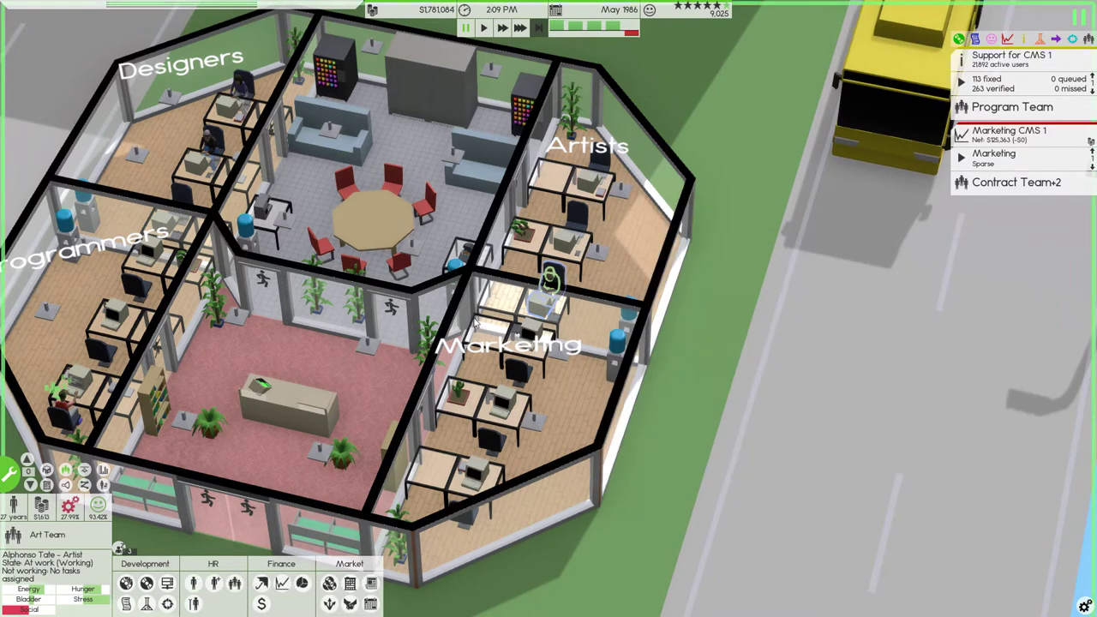
{"action": "left_click", "coordinate": [196, 584]}
Step: Search for a System-specialised artist with maximum salary and search budget
{"action": "left_click", "coordinate": [214, 585]}
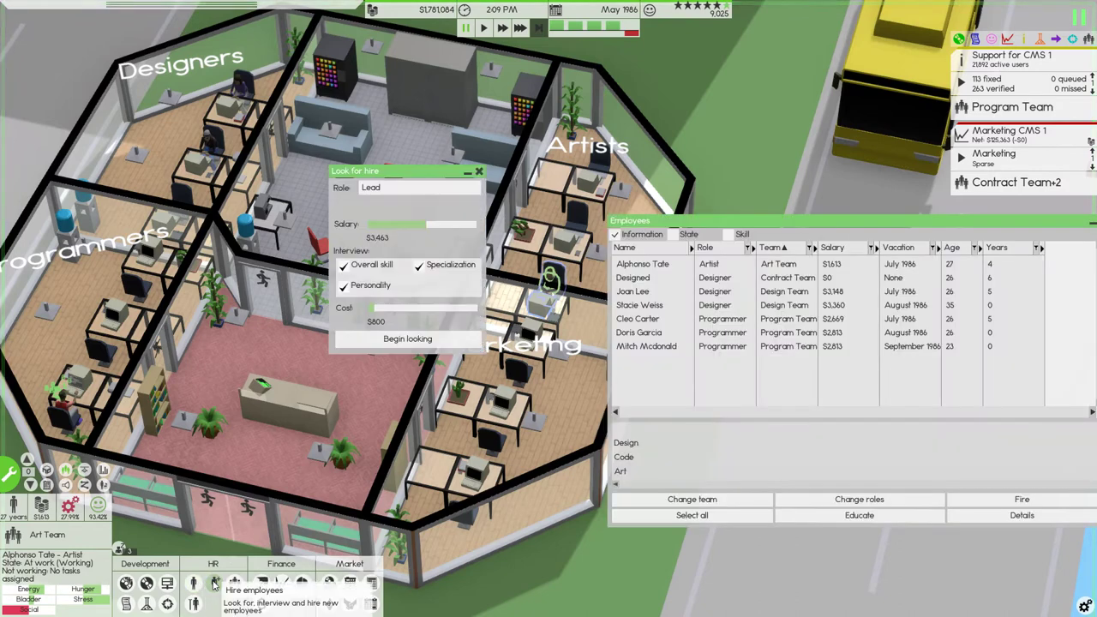
{"action": "left_click", "coordinate": [420, 187]}
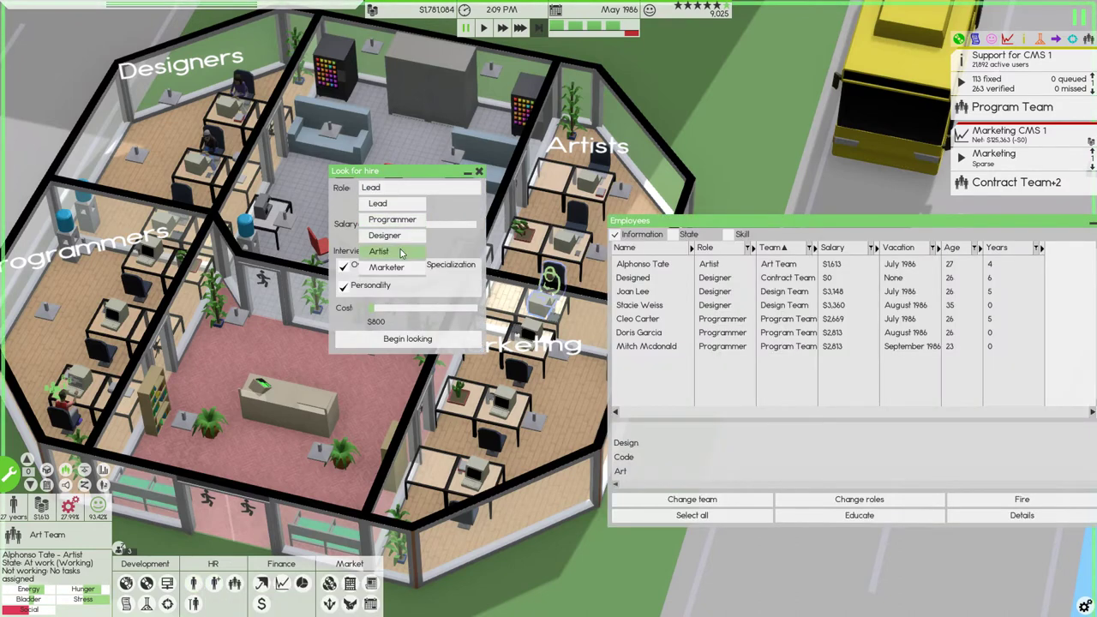
{"action": "left_click", "coordinate": [386, 247]}
{"action": "left_click", "coordinate": [643, 264]}
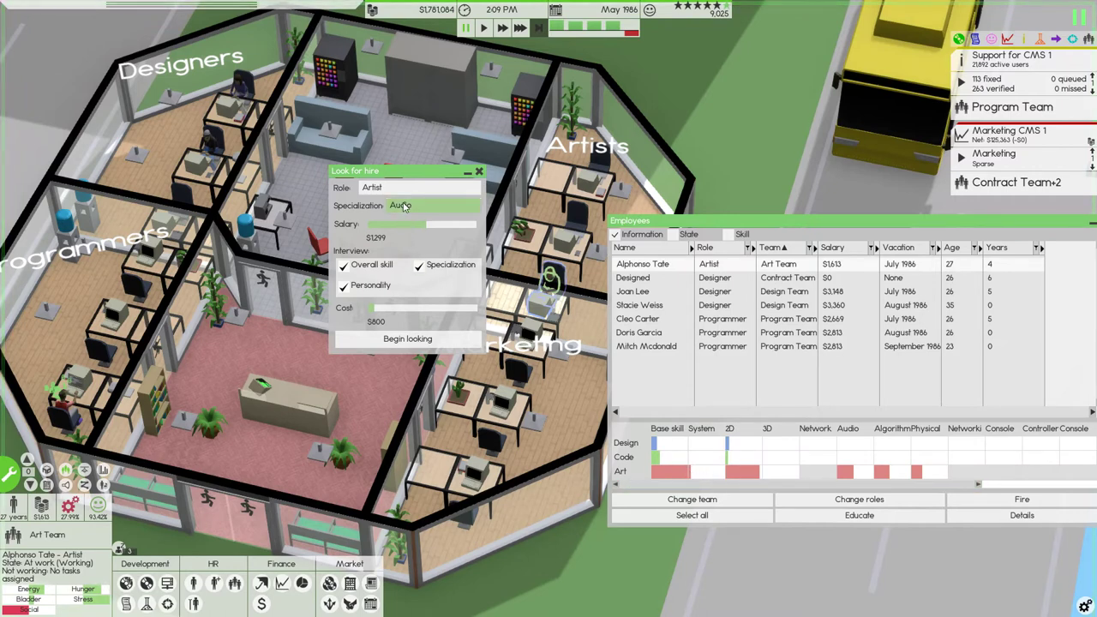
{"action": "left_click", "coordinate": [433, 206]}
{"action": "left_click", "coordinate": [410, 284]}
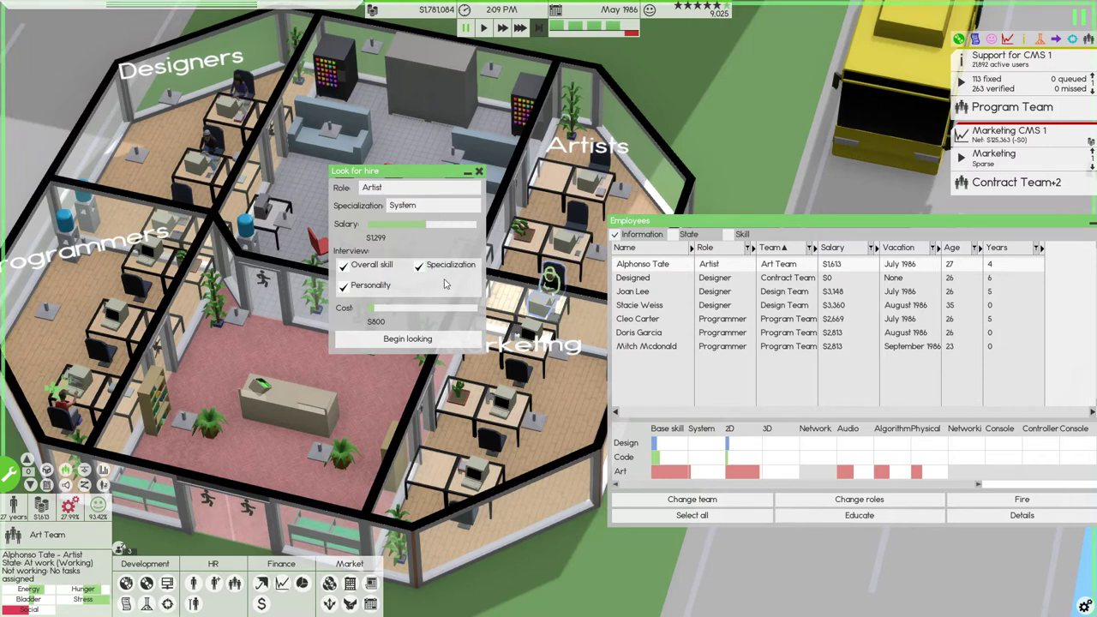
{"action": "left_click_drag", "start_coordinate": [428, 225], "coordinate": [479, 225]}
{"action": "left_click_drag", "start_coordinate": [373, 309], "coordinate": [478, 309]}
{"action": "left_click", "coordinate": [407, 339]}
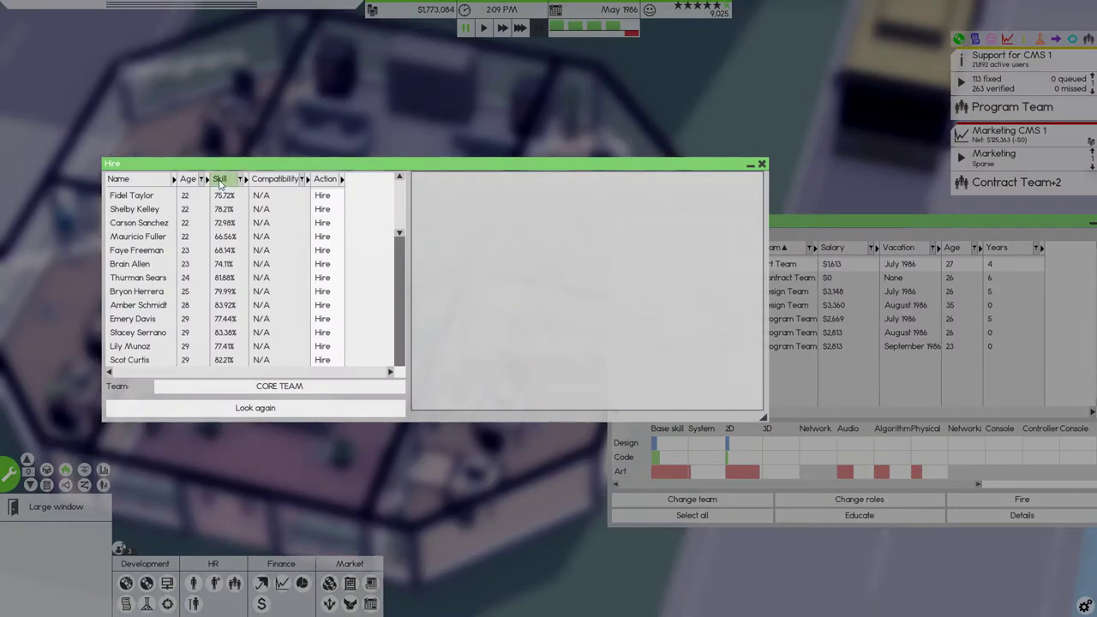
Step: Send new hires to the Art Team and hire the 83.92%, Great-compatibility candidate
{"action": "left_click", "coordinate": [279, 386]}
{"action": "scroll", "coordinate": [600, 300], "scroll_direction": "up", "scroll_amount": 1}
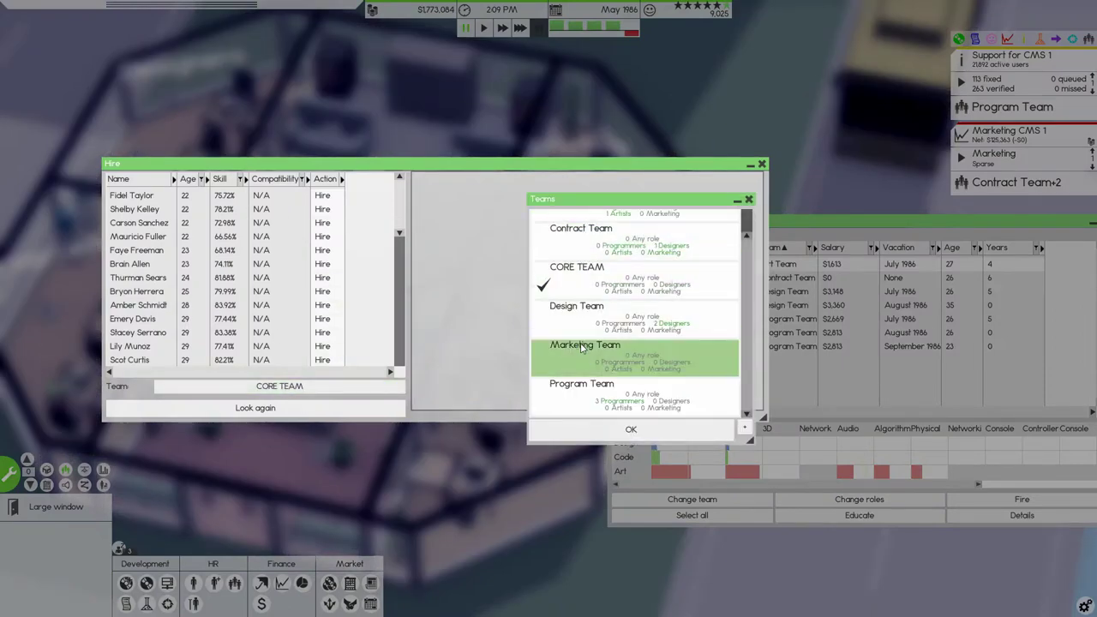
{"action": "scroll", "coordinate": [600, 325], "scroll_direction": "up", "scroll_amount": 1}
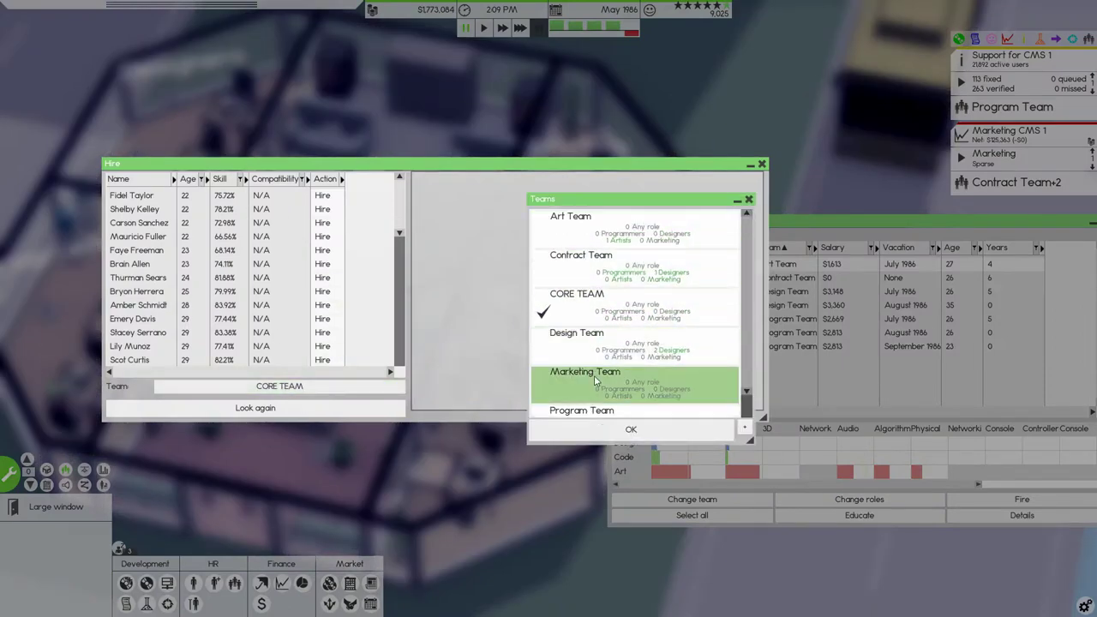
{"action": "left_click", "coordinate": [592, 225]}
{"action": "left_click", "coordinate": [583, 428]}
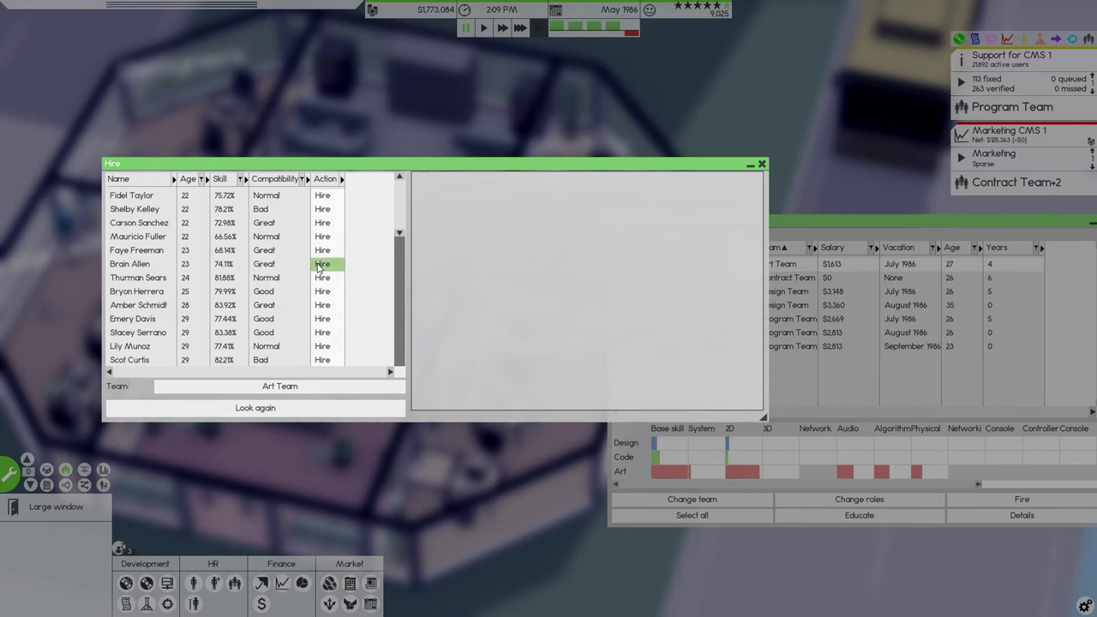
{"action": "left_click", "coordinate": [322, 305]}
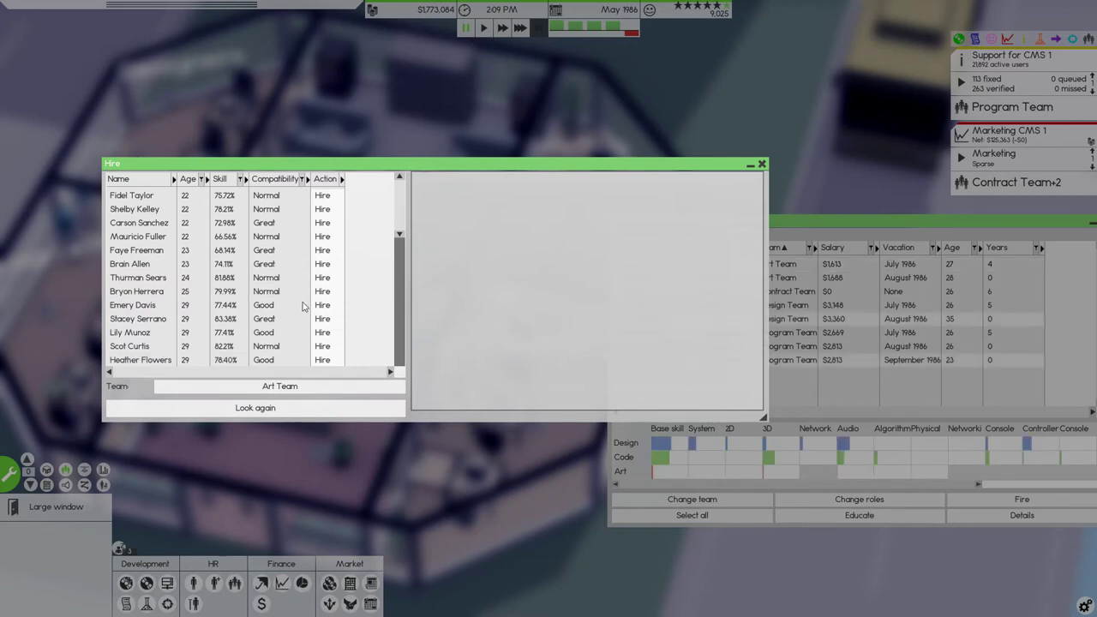
{"action": "left_click_drag", "start_coordinate": [359, 164], "coordinate": [314, 126]}
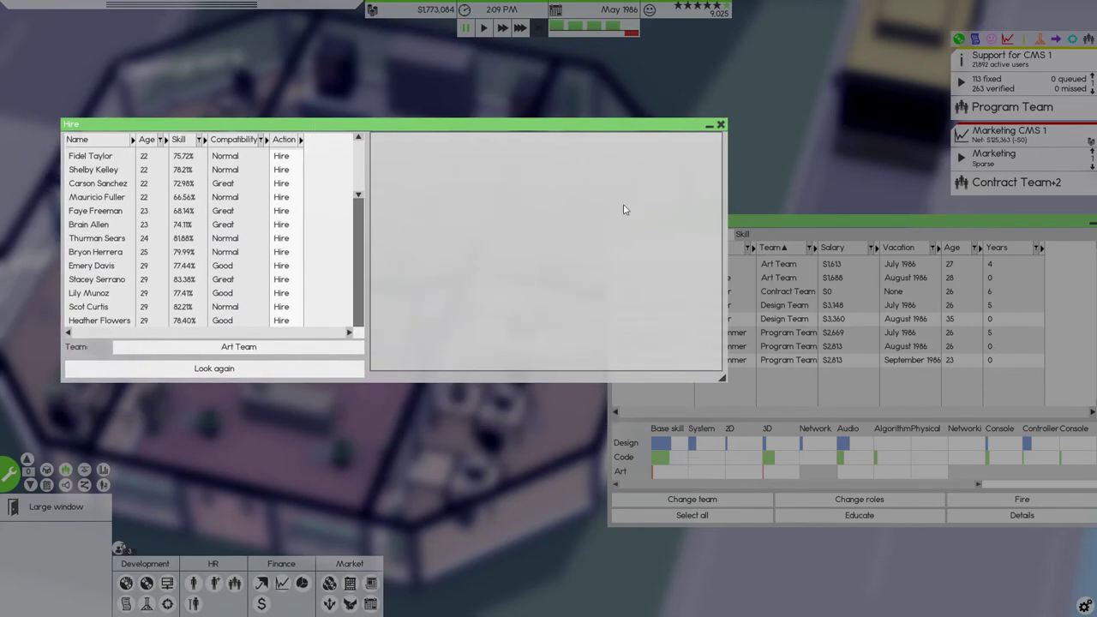
Step: Change Amber Schmidt's role from Any to Artist and review her art skills
{"action": "left_click", "coordinate": [723, 126]}
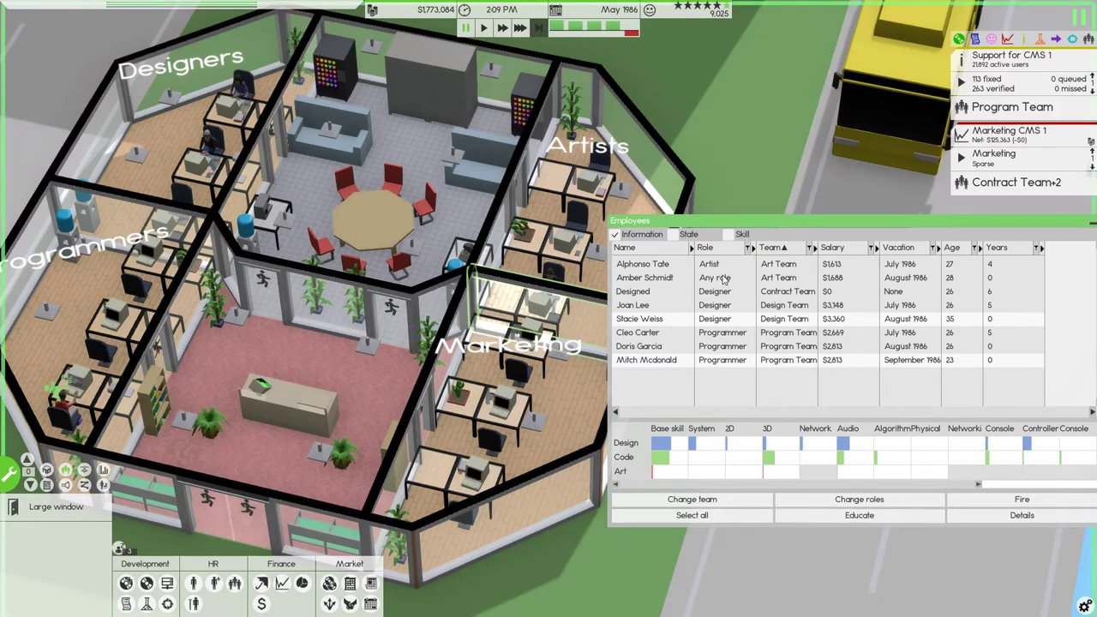
{"action": "left_click", "coordinate": [727, 277]}
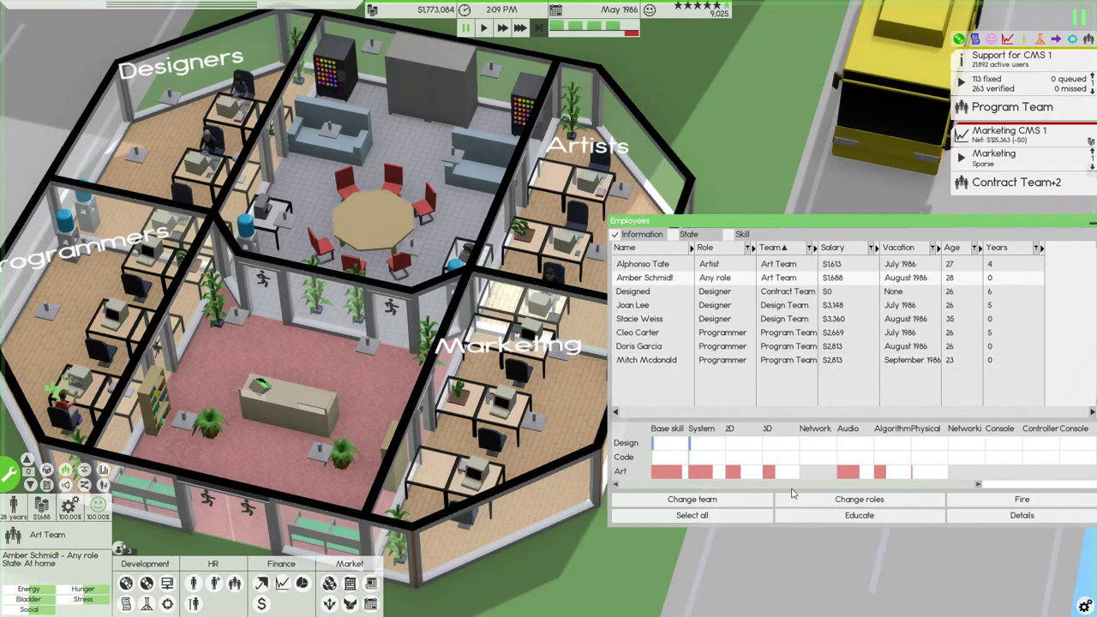
{"action": "left_click", "coordinate": [859, 499]}
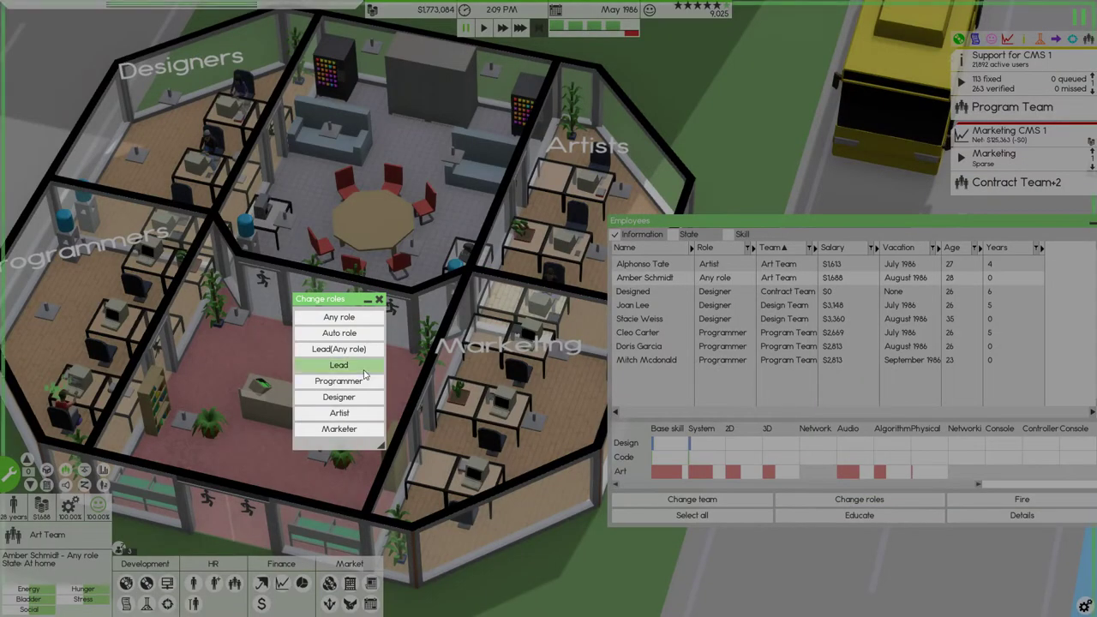
{"action": "left_click", "coordinate": [340, 409]}
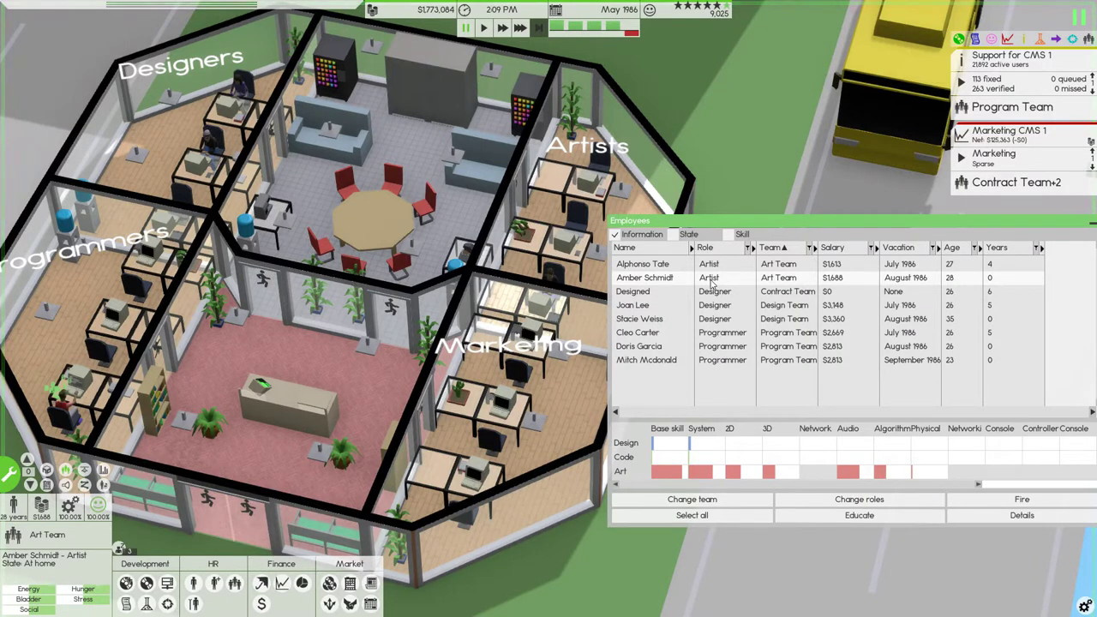
{"action": "left_click", "coordinate": [708, 266]}
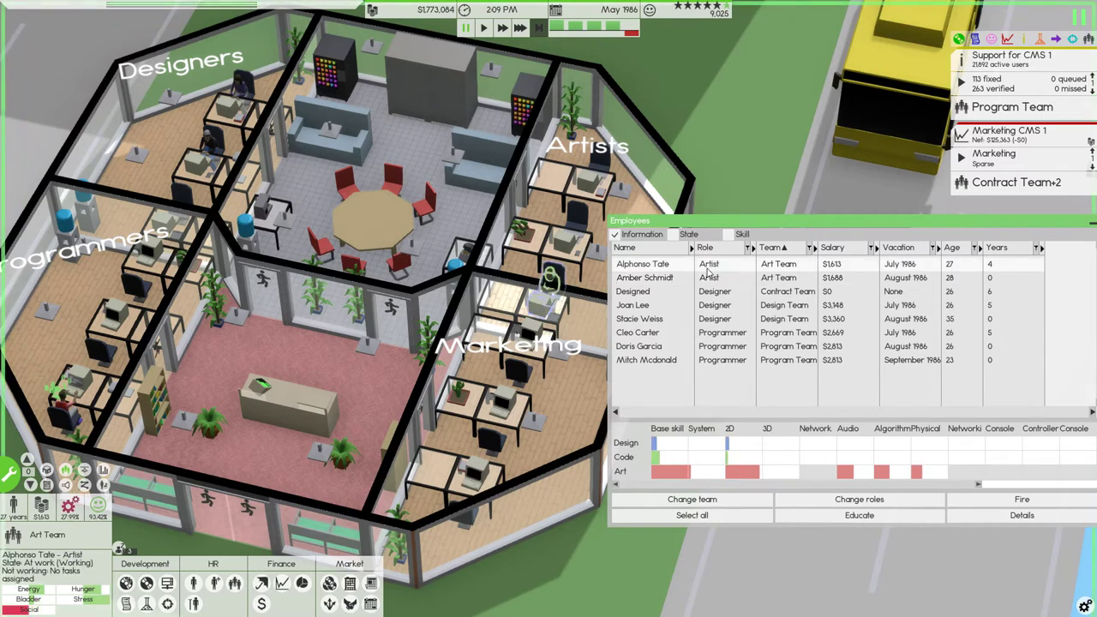
{"action": "left_click", "coordinate": [710, 280]}
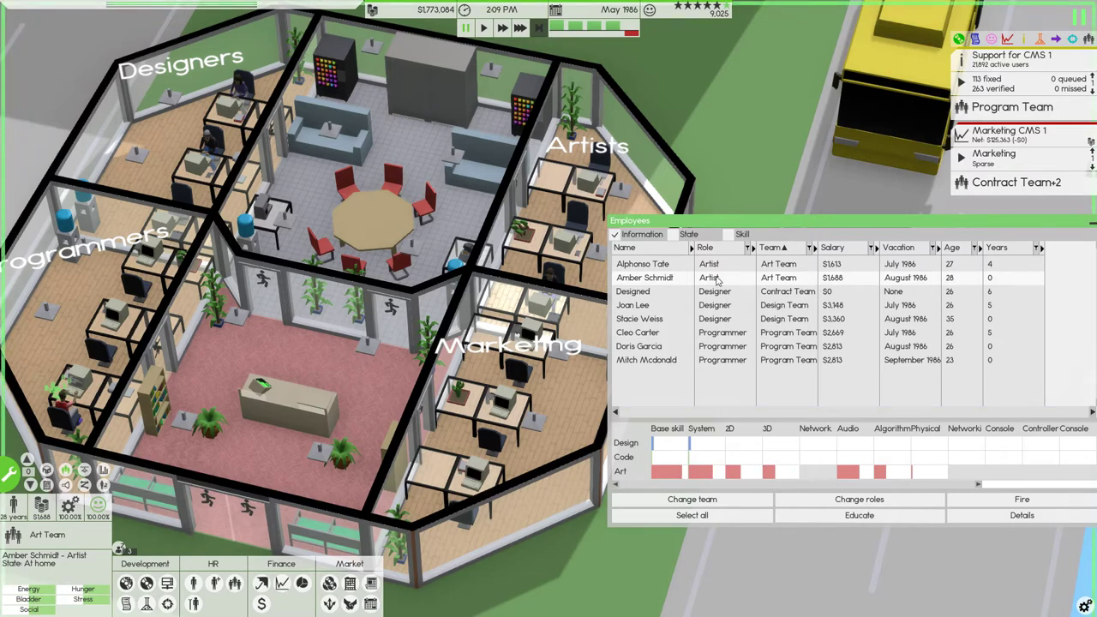
Step: Search for a Physical-specialised artist with maximum salary and a raised search budget
{"action": "left_click", "coordinate": [193, 584]}
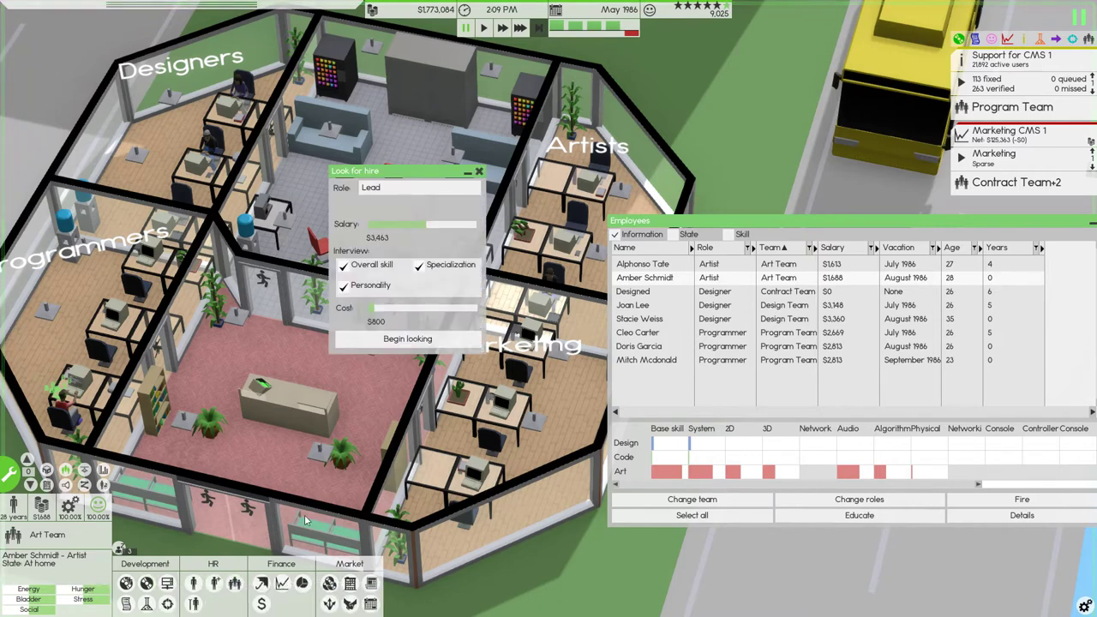
{"action": "left_click", "coordinate": [420, 188]}
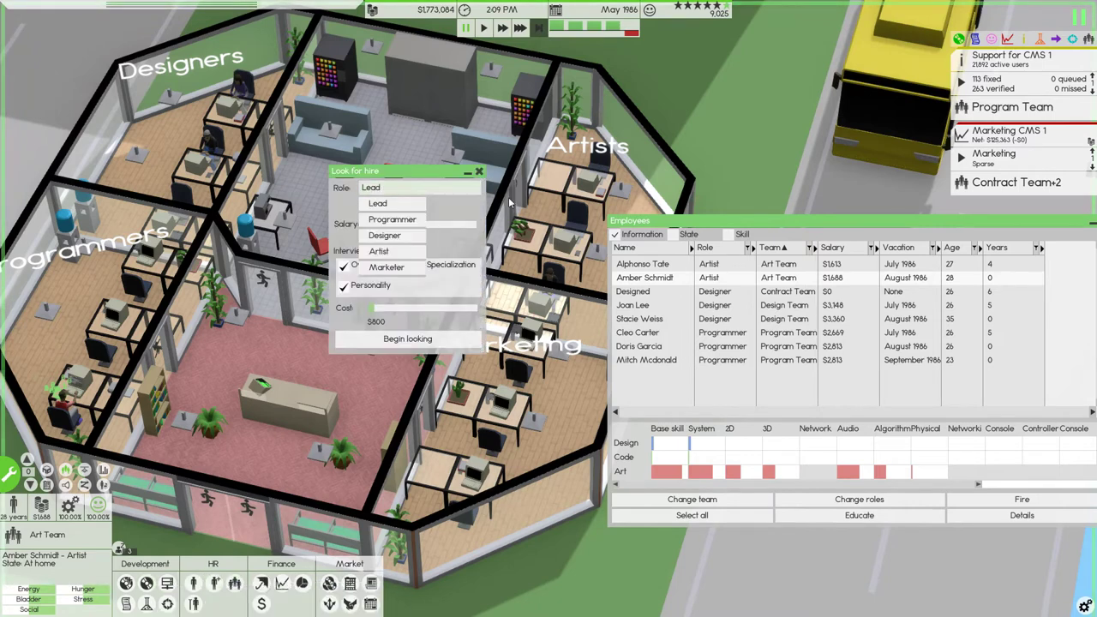
{"action": "left_click", "coordinate": [396, 254]}
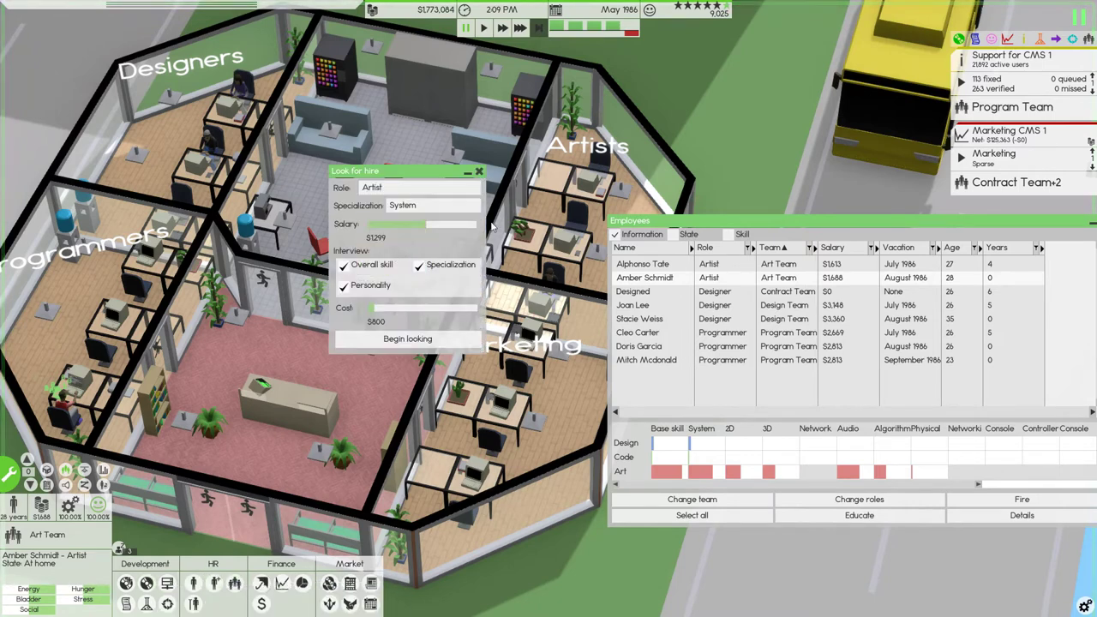
{"action": "left_click", "coordinate": [429, 206]}
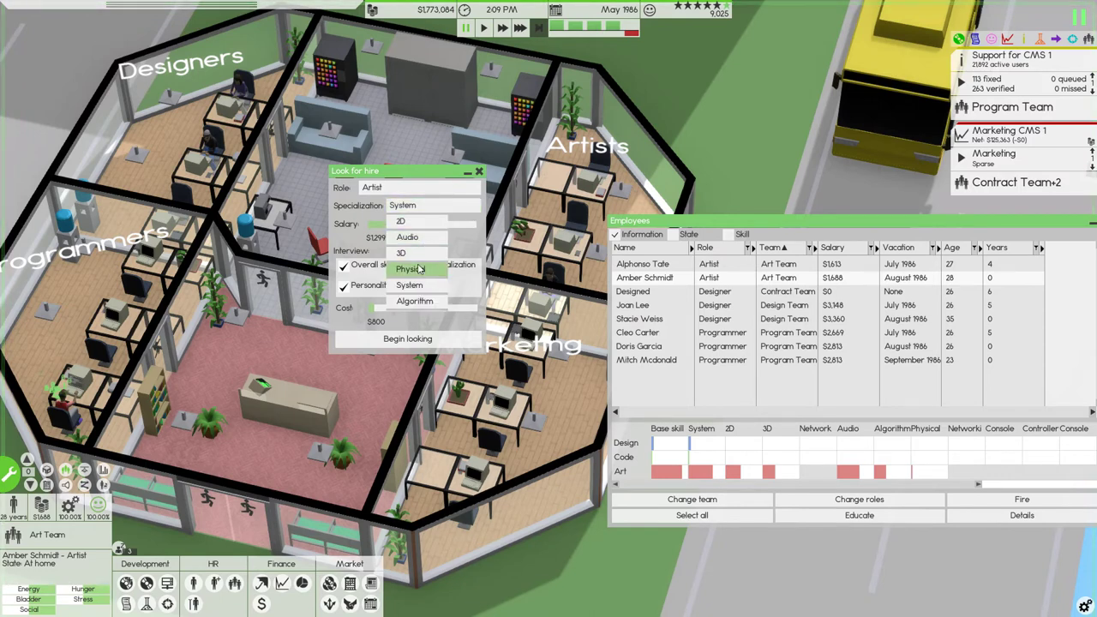
{"action": "left_click", "coordinate": [419, 269]}
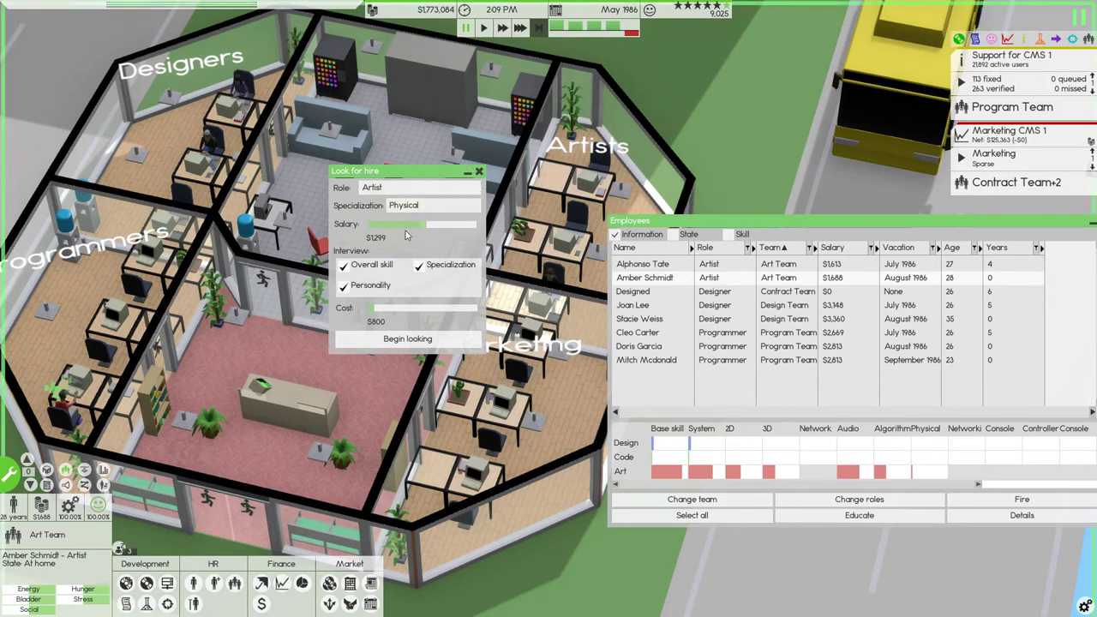
{"action": "left_click_drag", "start_coordinate": [426, 225], "coordinate": [476, 225]}
{"action": "left_click_drag", "start_coordinate": [375, 308], "coordinate": [470, 308]}
{"action": "left_click", "coordinate": [407, 338]}
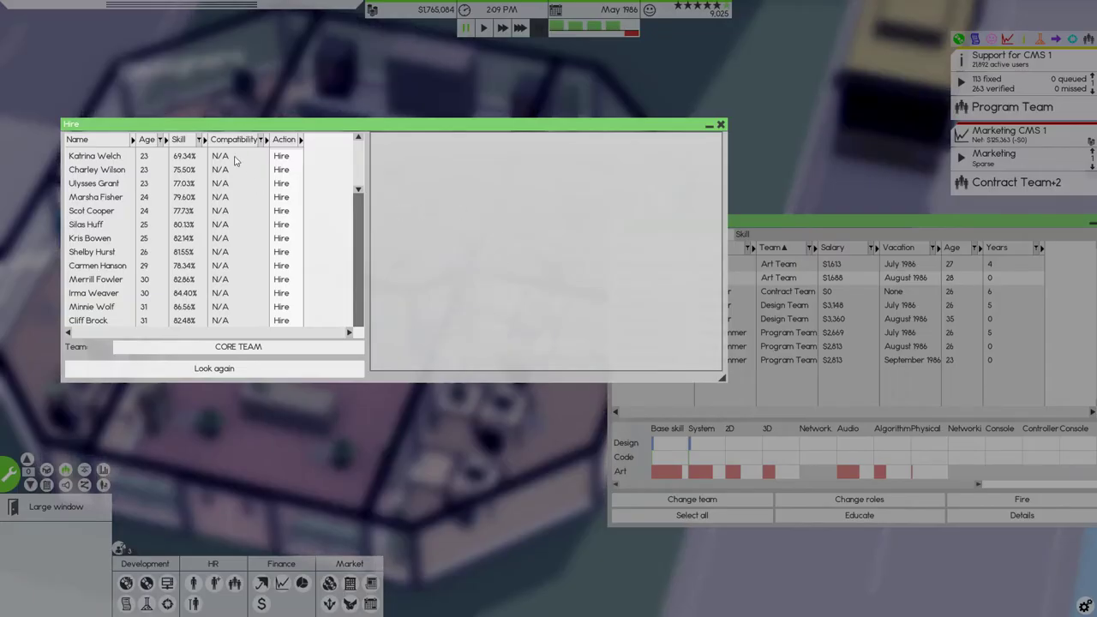
Step: Send new hires to the Art Team and hire Kris Bowen (82.14%, Great compatibility)
{"action": "left_click", "coordinate": [239, 346]}
{"action": "left_click", "coordinate": [635, 230]}
{"action": "left_click", "coordinate": [572, 444]}
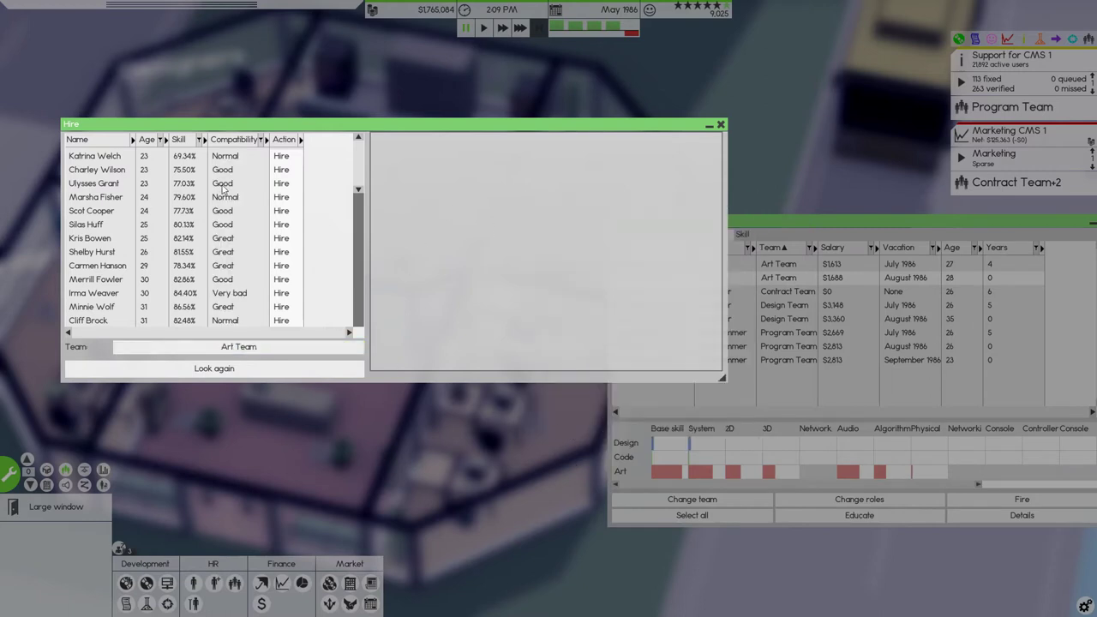
{"action": "left_click", "coordinate": [281, 238]}
{"action": "left_click", "coordinate": [721, 125]}
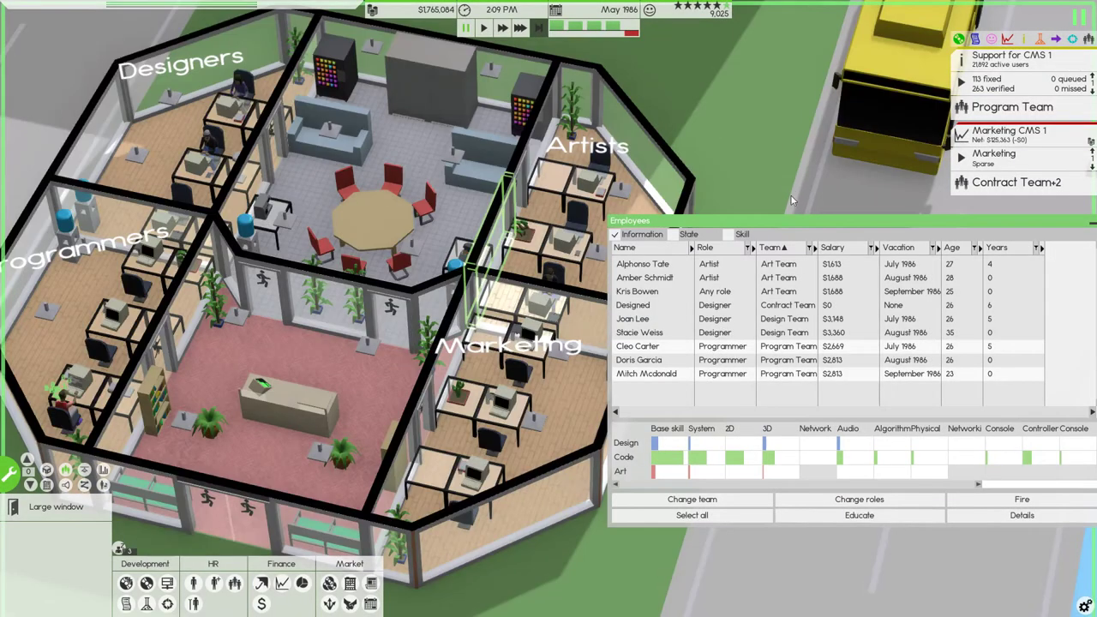
{"action": "left_click", "coordinate": [712, 293]}
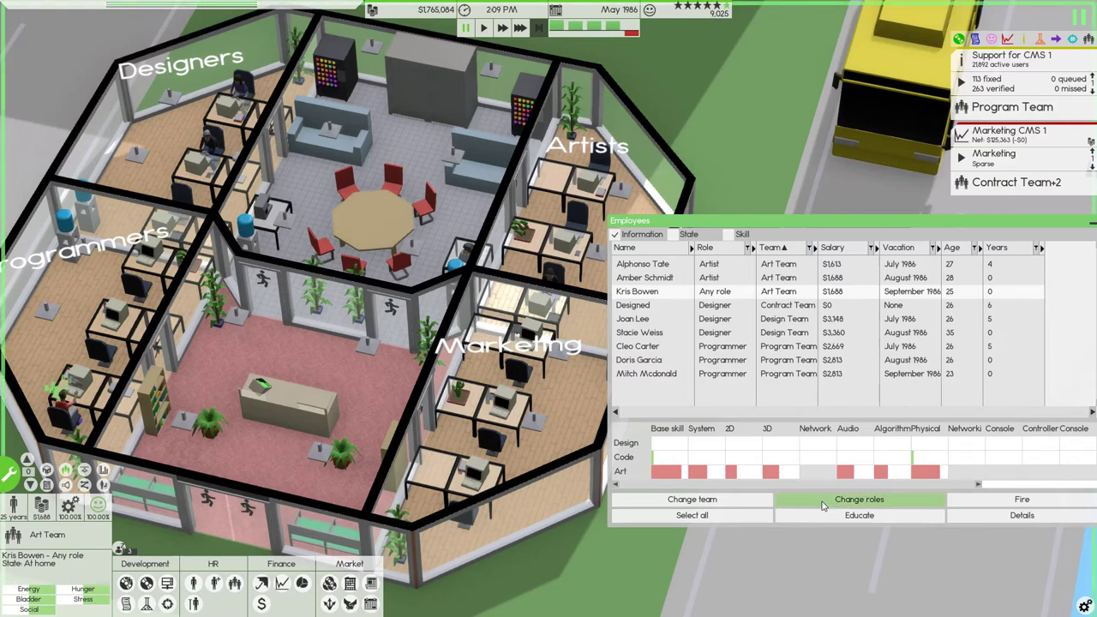
{"action": "left_click", "coordinate": [859, 499]}
{"action": "left_click", "coordinate": [339, 397]}
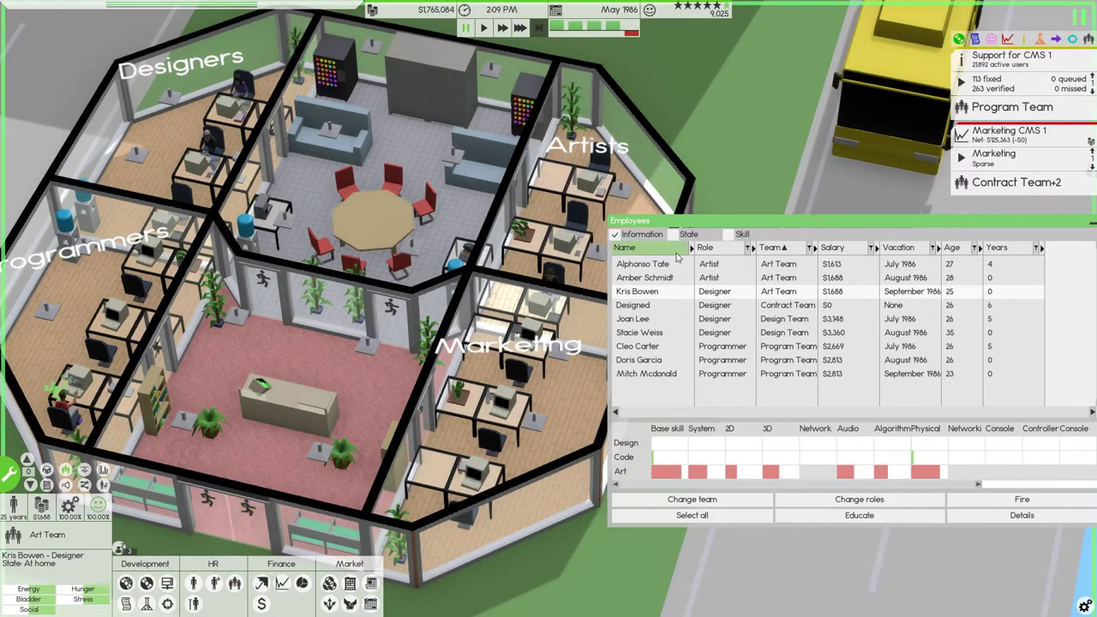
{"action": "left_click_drag", "start_coordinate": [920, 220], "coordinate": [805, 209]}
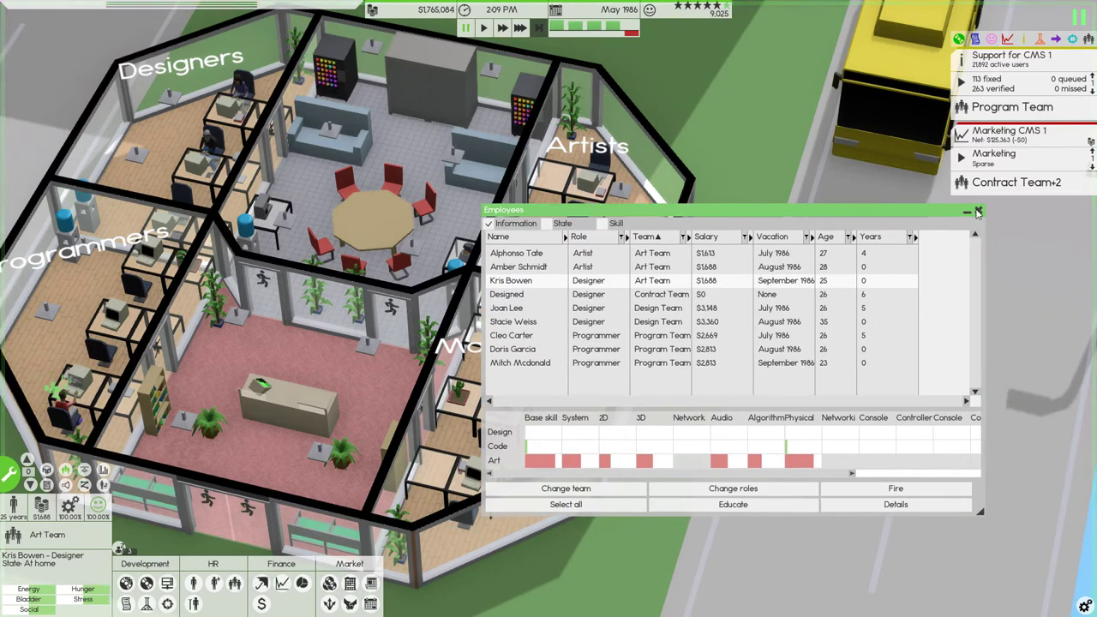
{"action": "left_click", "coordinate": [989, 210]}
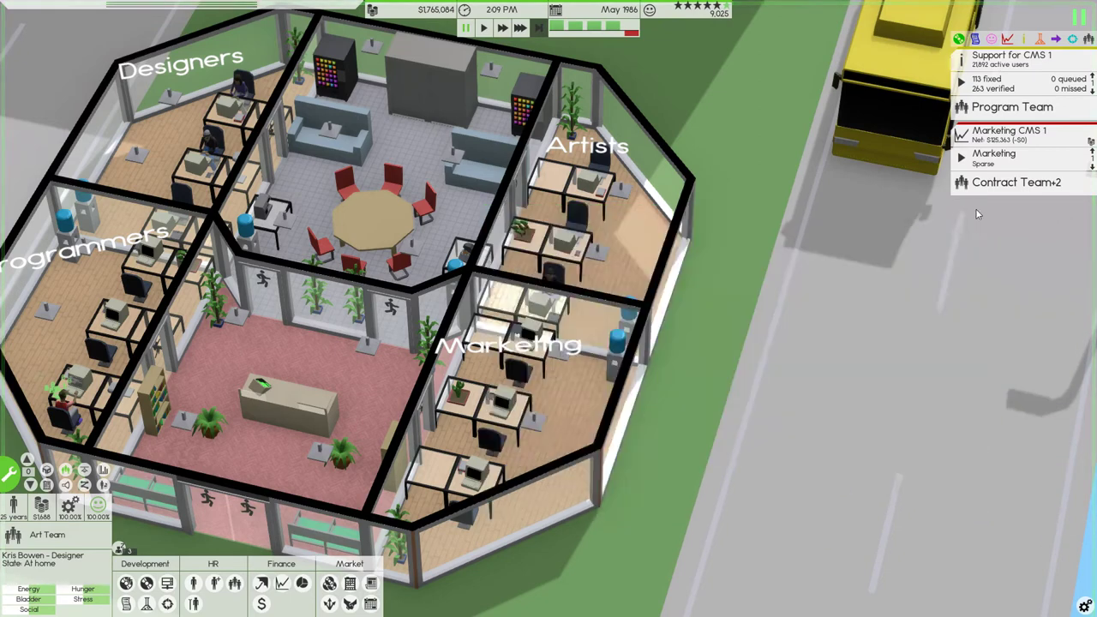
Step: Start a Marketer hiring search with adjusted salary and an $800 budget
{"action": "left_click", "coordinate": [194, 603]}
{"action": "left_click", "coordinate": [403, 188]}
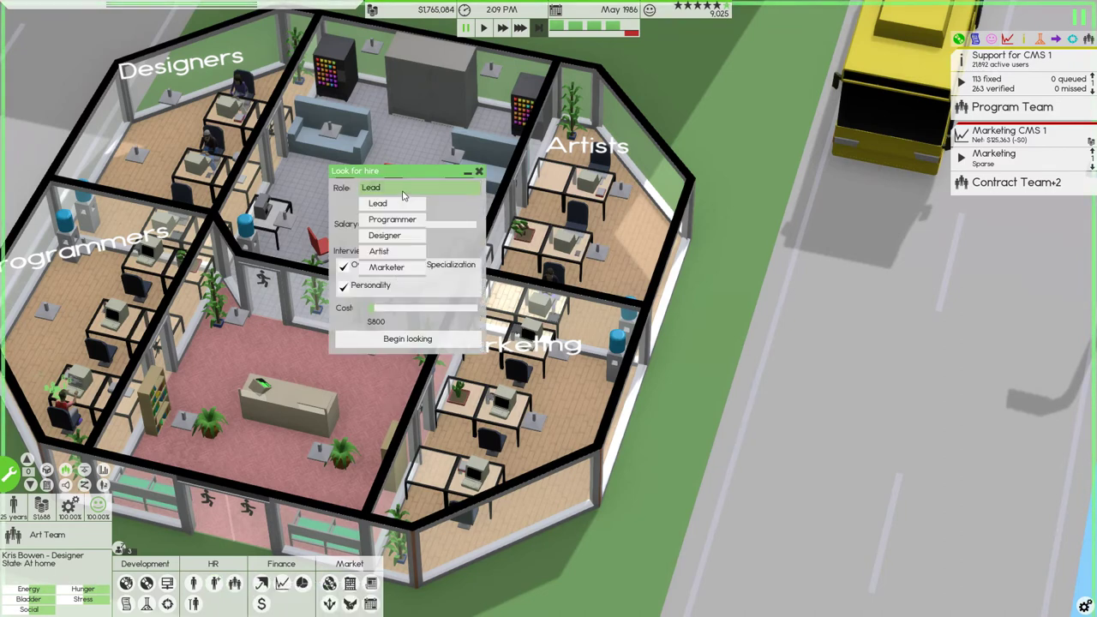
{"action": "left_click", "coordinate": [390, 267]}
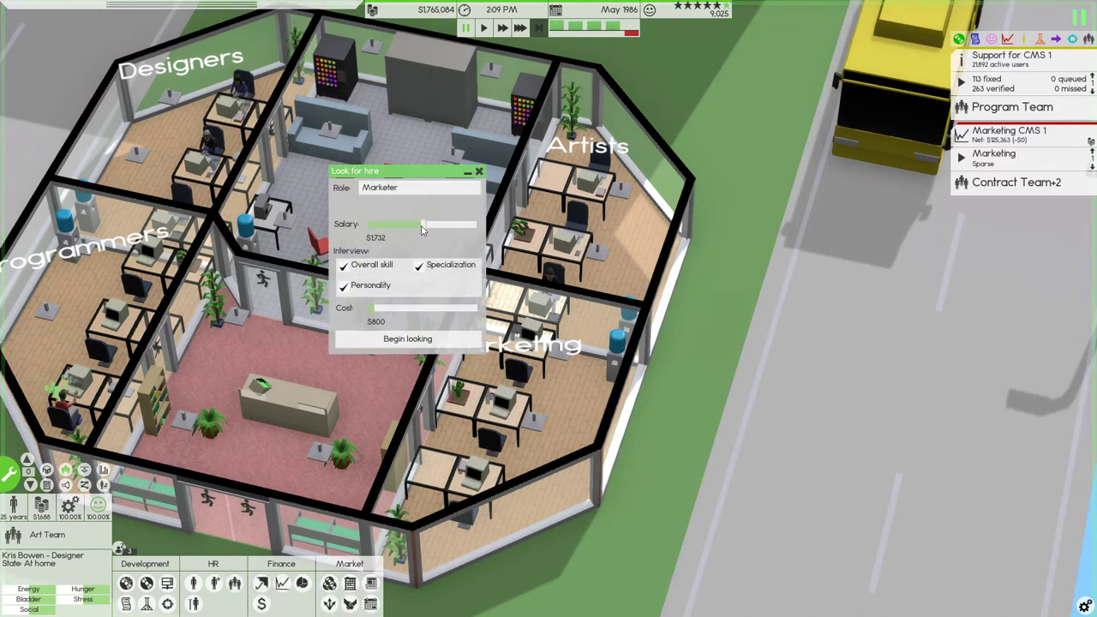
{"action": "left_click_drag", "start_coordinate": [425, 226], "coordinate": [381, 227]}
{"action": "left_click_drag", "start_coordinate": [375, 311], "coordinate": [380, 311]}
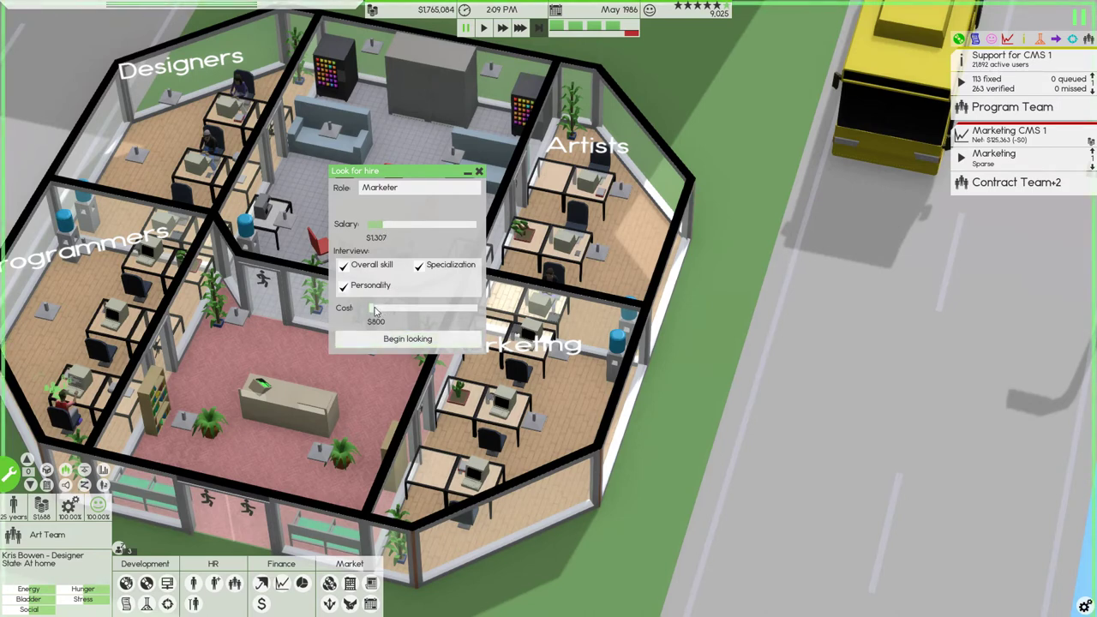
{"action": "left_click", "coordinate": [407, 339]}
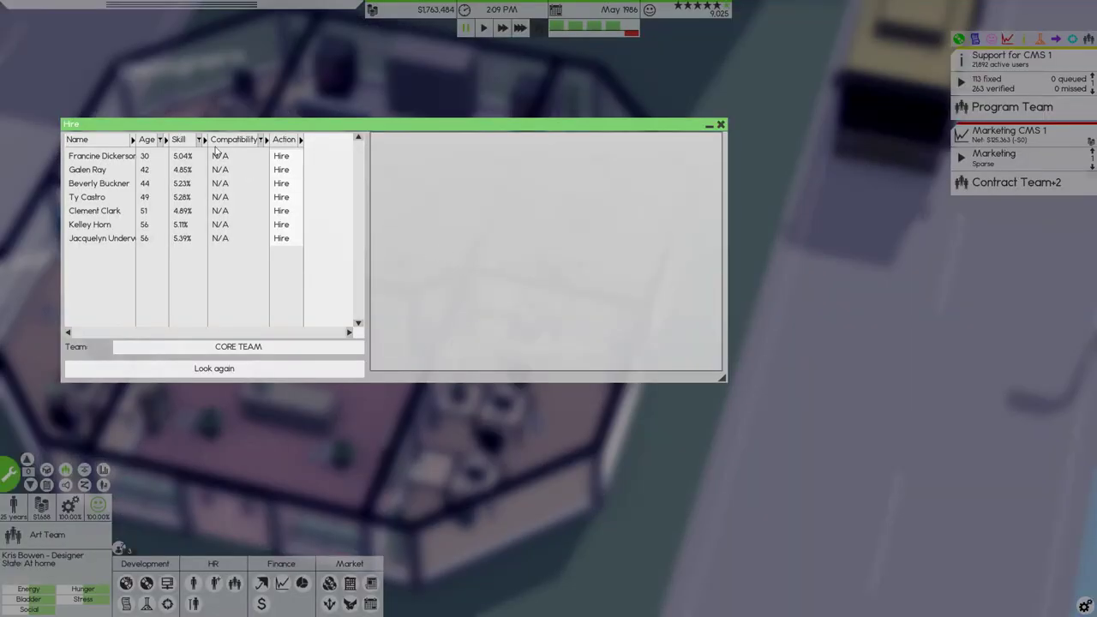
Step: Sort candidates by age, send hires to the Marketing Team, and hire two candidates
{"action": "left_click", "coordinate": [147, 139]}
{"action": "left_click", "coordinate": [189, 347]}
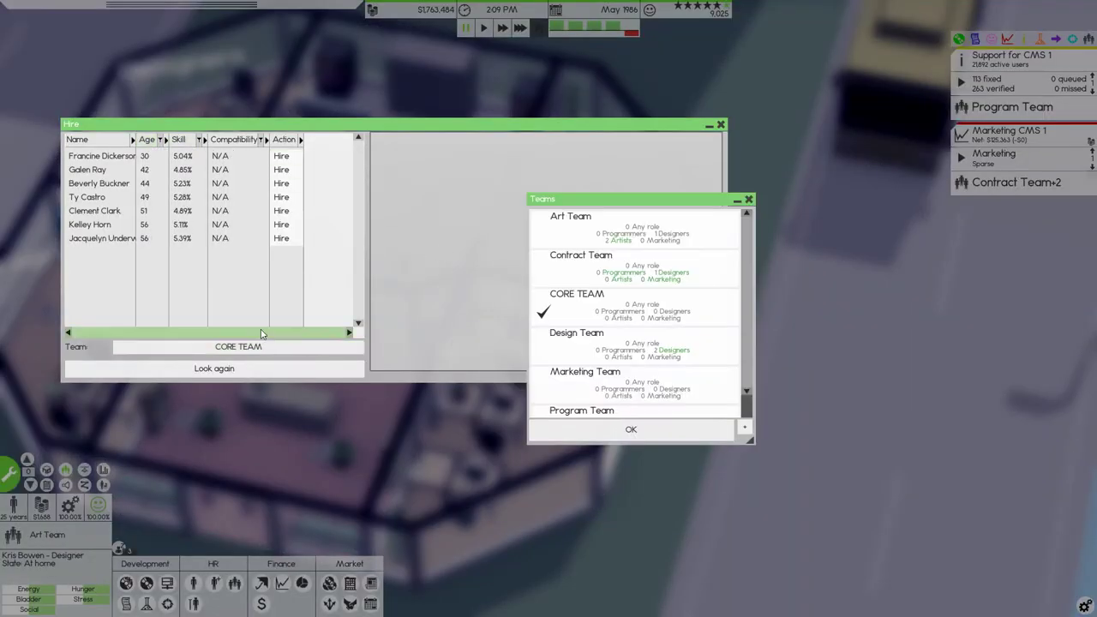
{"action": "left_click", "coordinate": [600, 386]}
{"action": "left_click", "coordinate": [631, 429]}
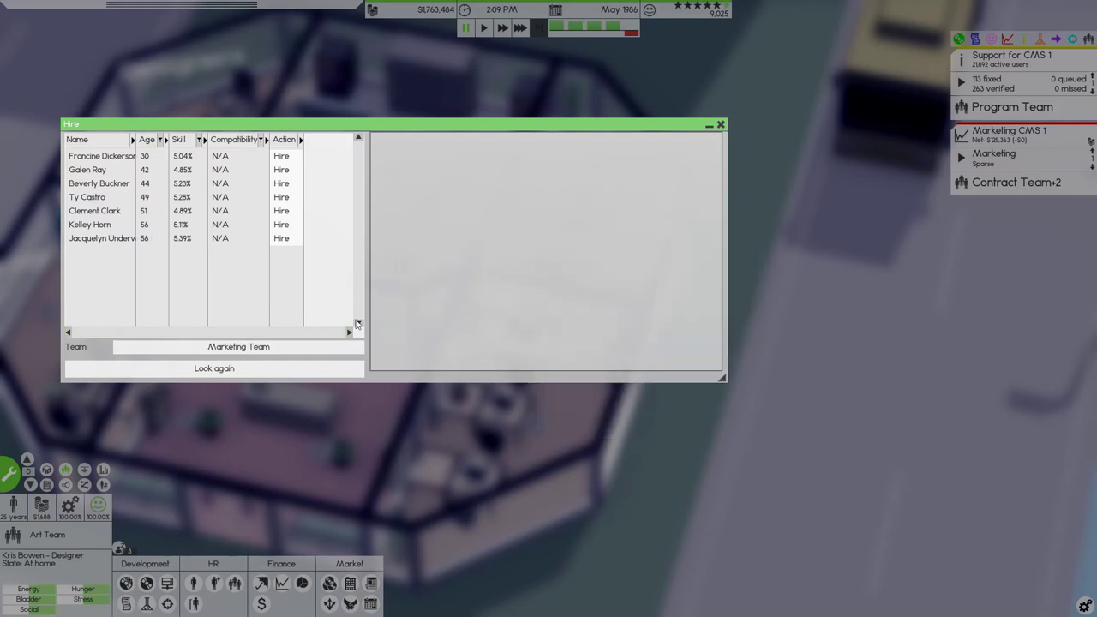
{"action": "left_click", "coordinate": [180, 156]}
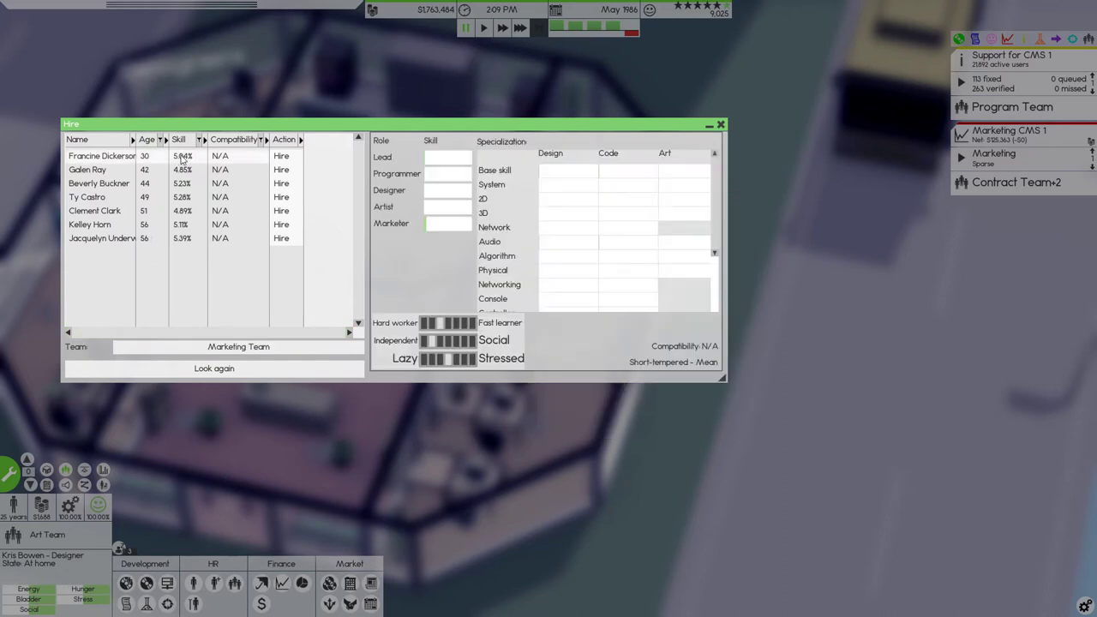
{"action": "left_click", "coordinate": [280, 156]}
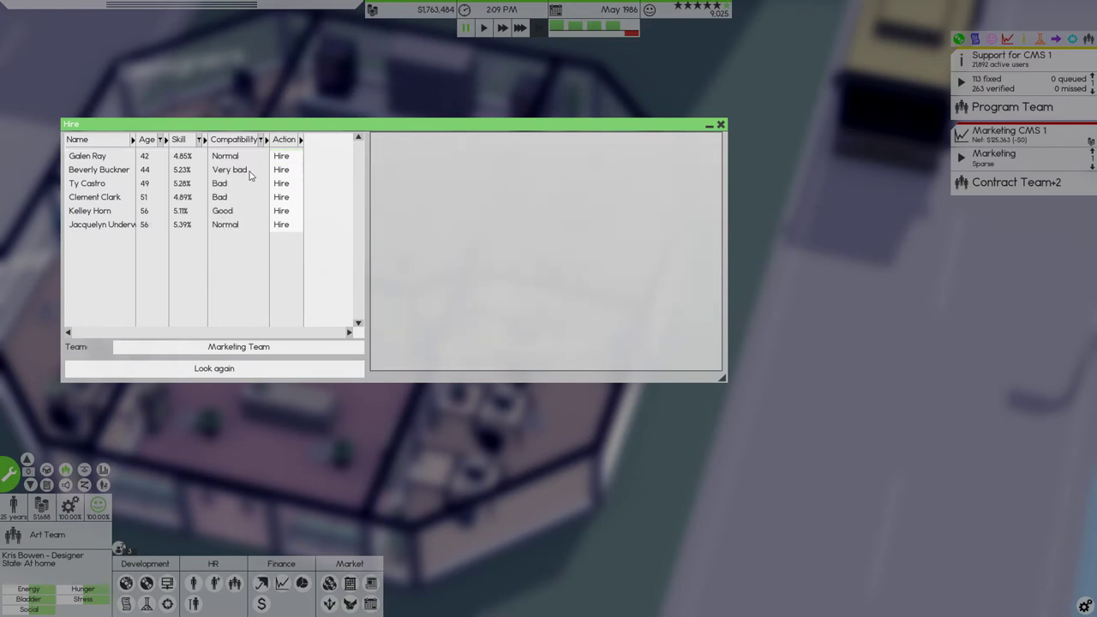
{"action": "left_click", "coordinate": [281, 211]}
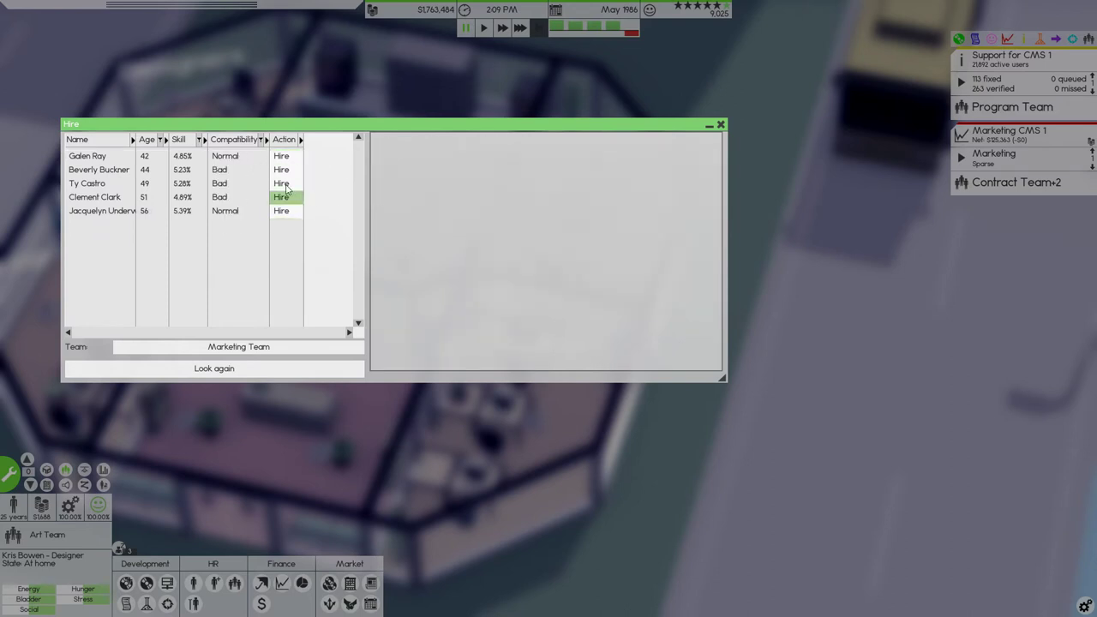
Step: Pay $1,600 for a fresh candidate list and hire another Good-compatibility candidate
{"action": "left_click", "coordinate": [214, 369]}
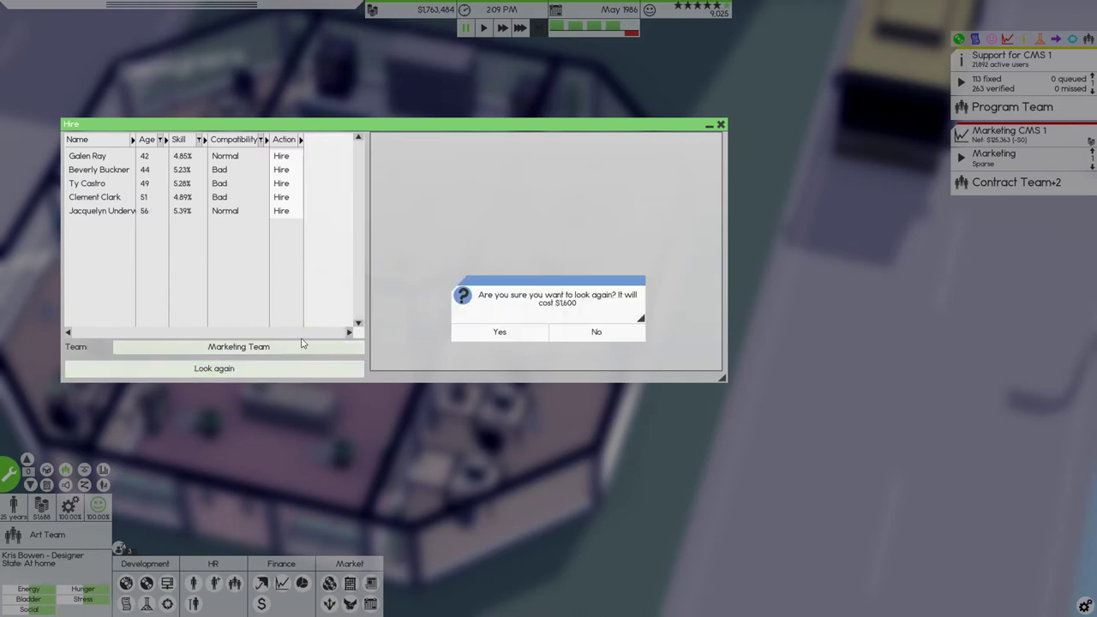
{"action": "left_click", "coordinate": [500, 333]}
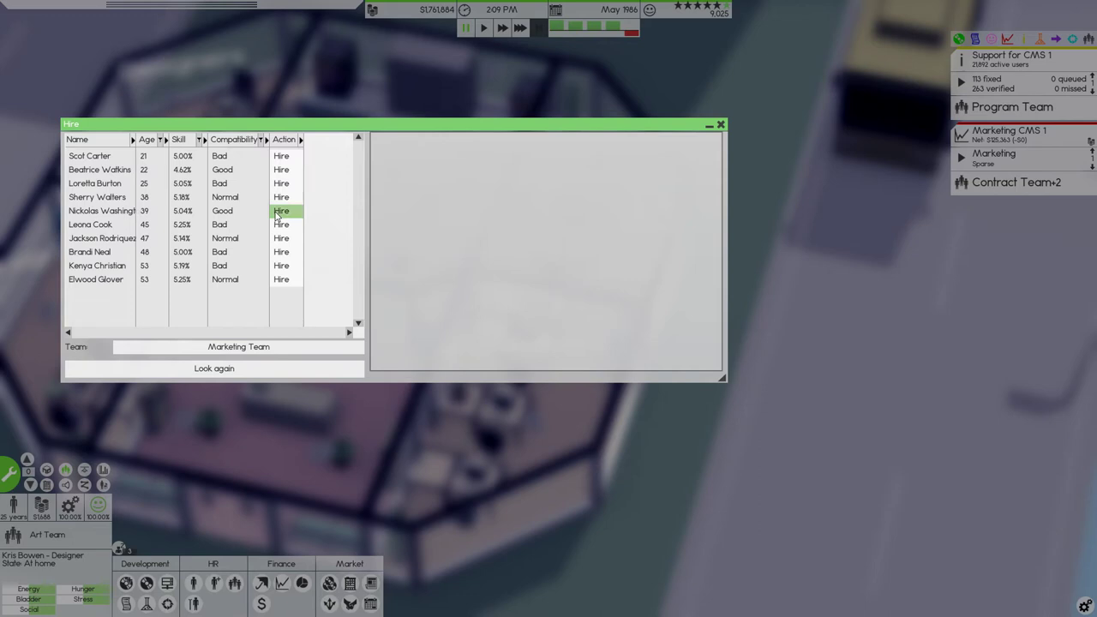
{"action": "left_click", "coordinate": [281, 211]}
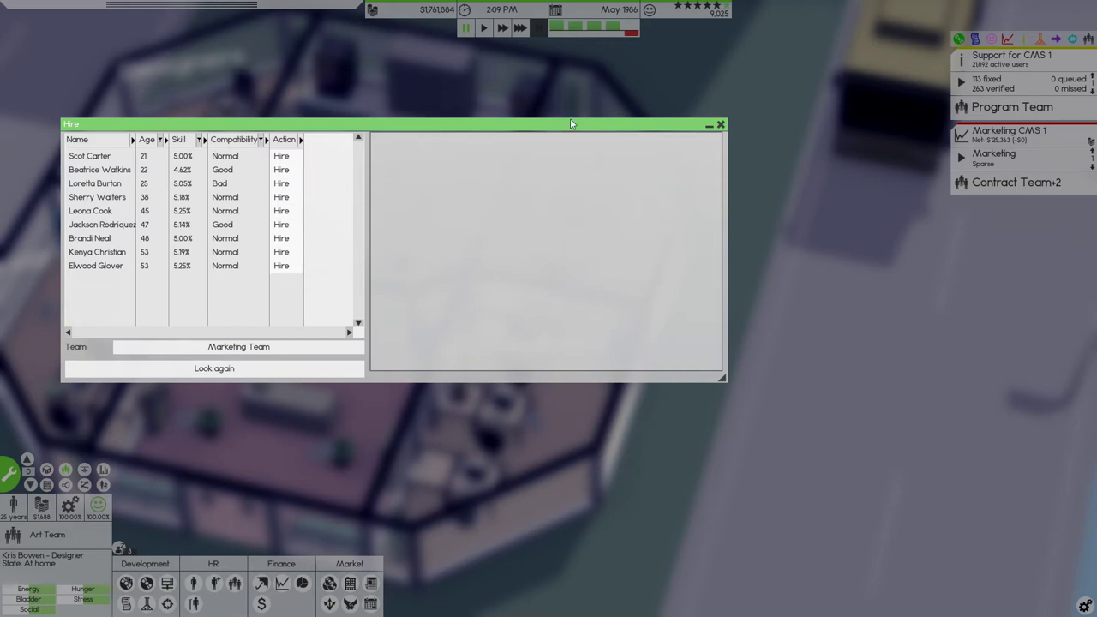
{"action": "left_click_drag", "start_coordinate": [570, 125], "coordinate": [540, 135]}
Step: Reassign CMS 1 marketing from the Contract, CORE and Design Teams to the Marketing Team
{"action": "left_click", "coordinate": [691, 136]}
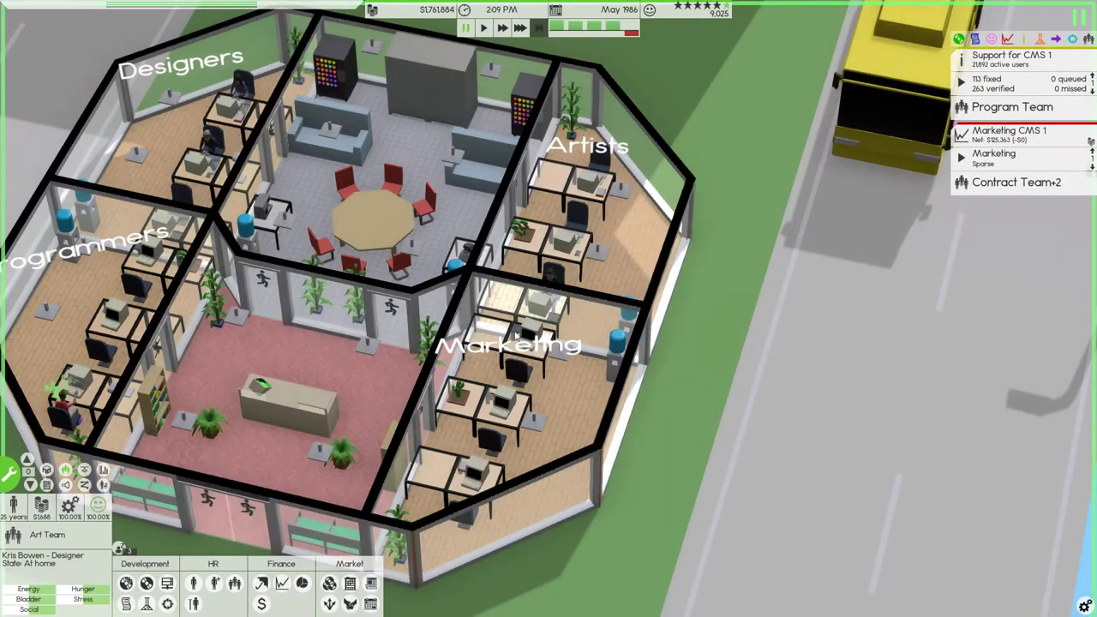
{"action": "scroll", "coordinate": [570, 378], "scroll_direction": "up", "scroll_amount": 3}
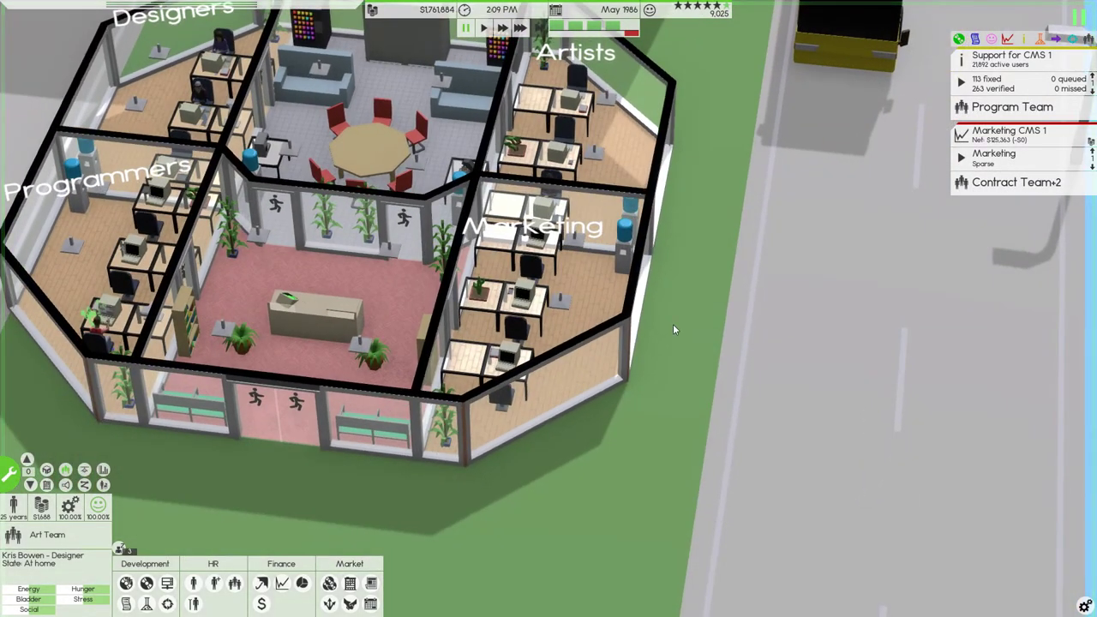
{"action": "left_click", "coordinate": [1016, 182]}
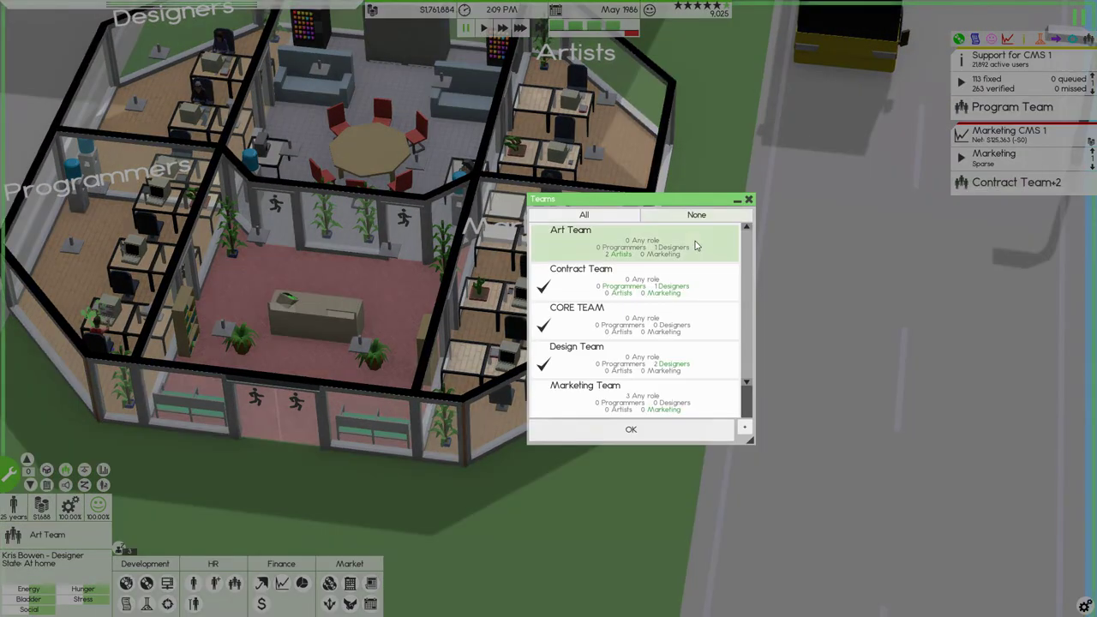
{"action": "left_click", "coordinate": [634, 283]}
{"action": "left_click", "coordinate": [634, 321]}
{"action": "left_click", "coordinate": [635, 361]}
{"action": "left_click", "coordinate": [621, 391]}
{"action": "left_click", "coordinate": [631, 429]}
{"action": "scroll", "coordinate": [728, 268], "scroll_direction": "down", "scroll_amount": 3}
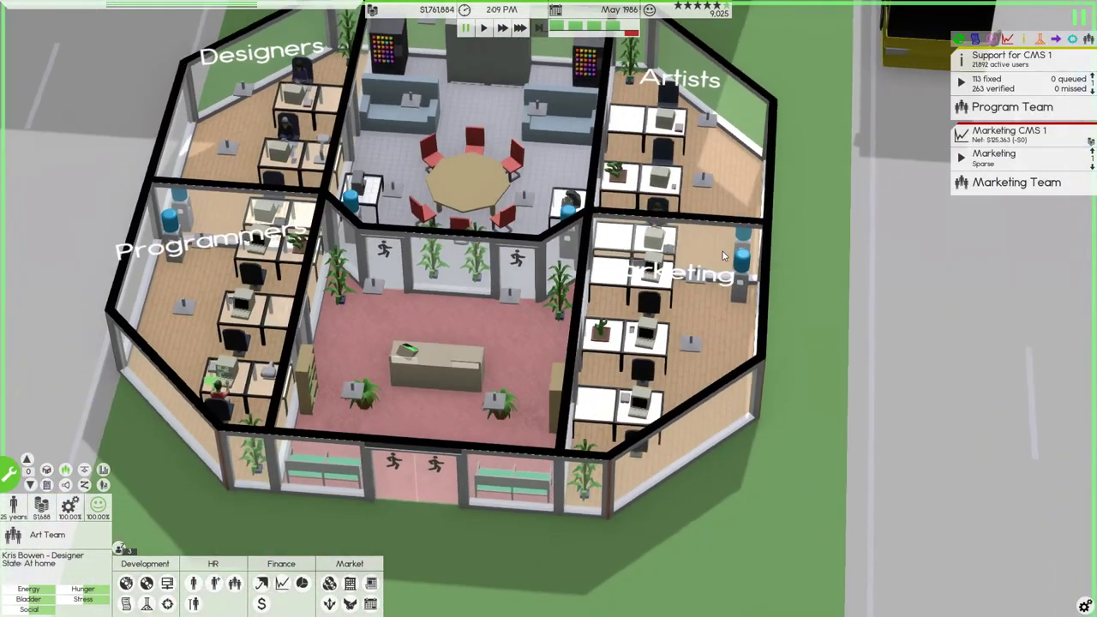
{"action": "left_click_drag", "start_coordinate": [722, 252], "coordinate": [757, 208]}
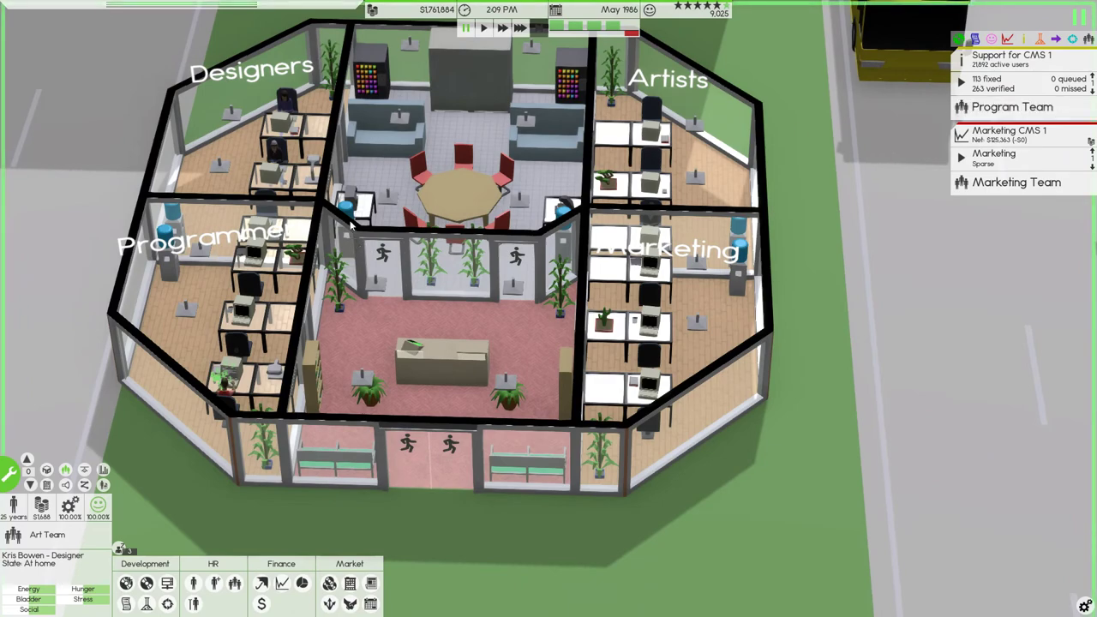
{"action": "mouse_move", "coordinate": [348, 250]}
{"action": "left_mouse_down"}
{"action": "mouse_move", "coordinate": [429, 223]}
{"action": "mouse_move", "coordinate": [360, 212]}
{"action": "mouse_move", "coordinate": [367, 203]}
{"action": "left_mouse_up"}
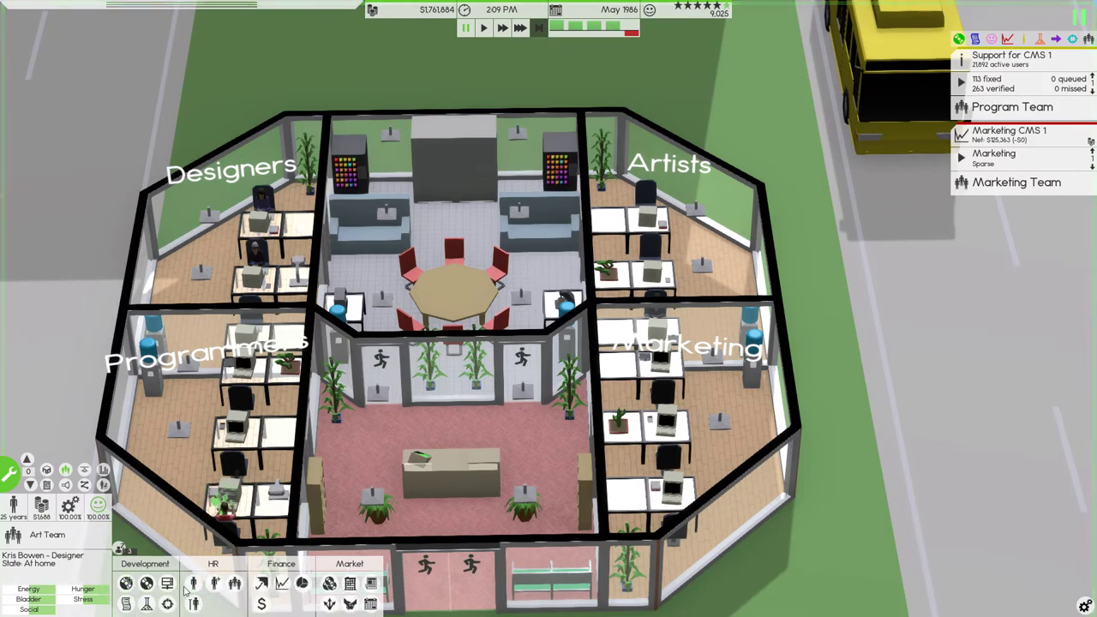
Step: Create a 2D Editor design with Pixel manipulation, Stock library, QA and Advanced brushes
{"action": "left_click", "coordinate": [126, 584]}
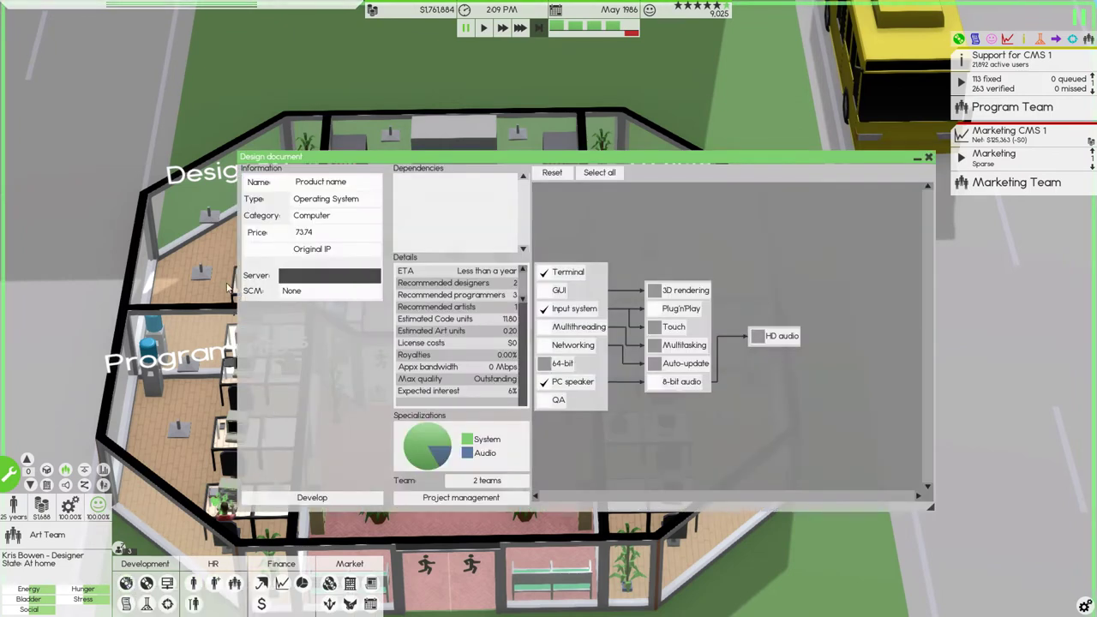
{"action": "left_click", "coordinate": [313, 204]}
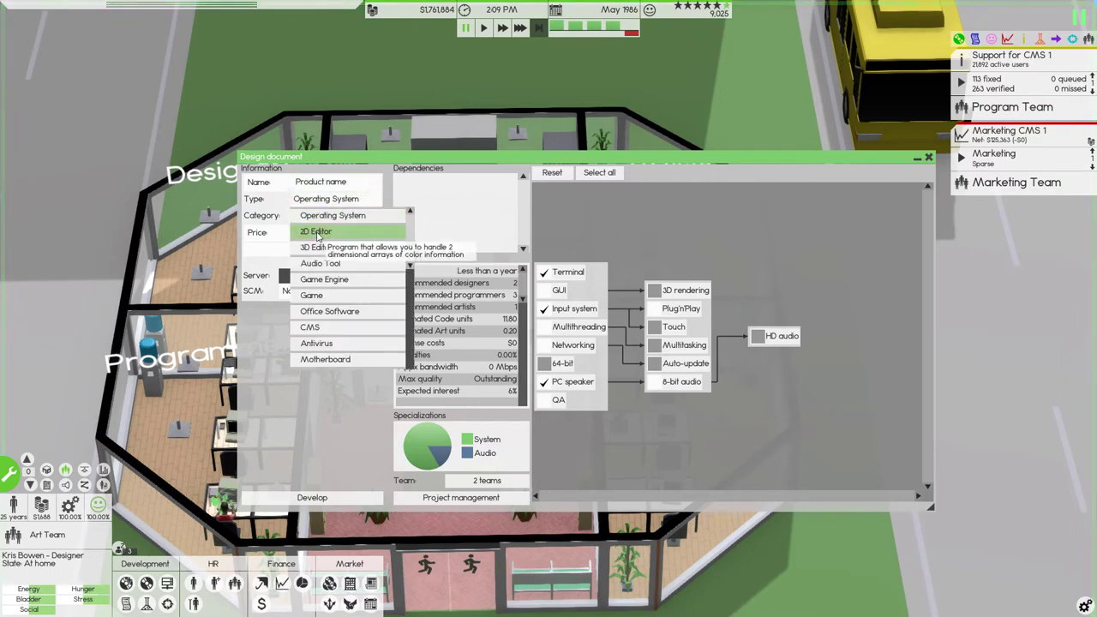
{"action": "left_click", "coordinate": [318, 233]}
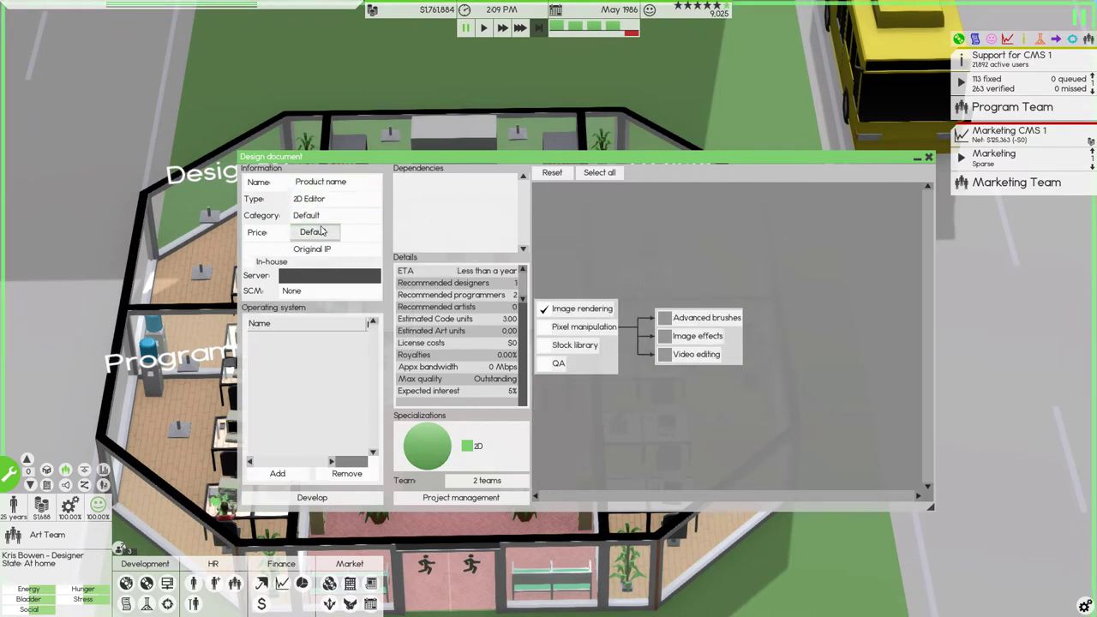
{"action": "left_click", "coordinate": [544, 327]}
{"action": "left_click", "coordinate": [543, 362]}
{"action": "left_click", "coordinate": [665, 318]}
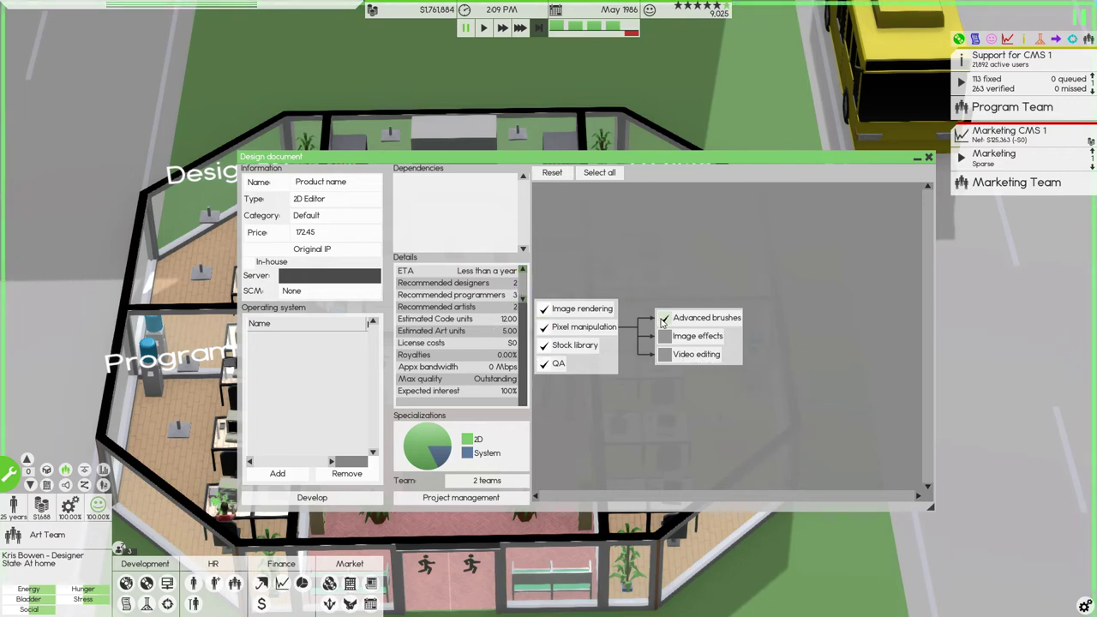
Step: Name the 2D Editor design 'Pixel Render', correcting a typo
{"action": "left_click", "coordinate": [330, 182]}
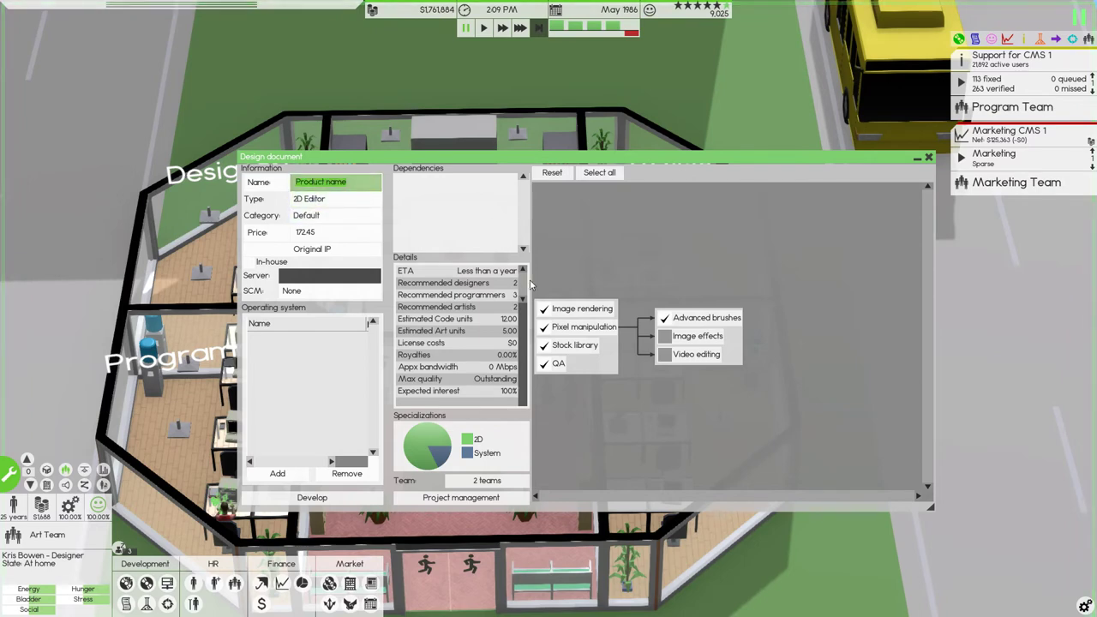
{"action": "type", "text": "Pi"}
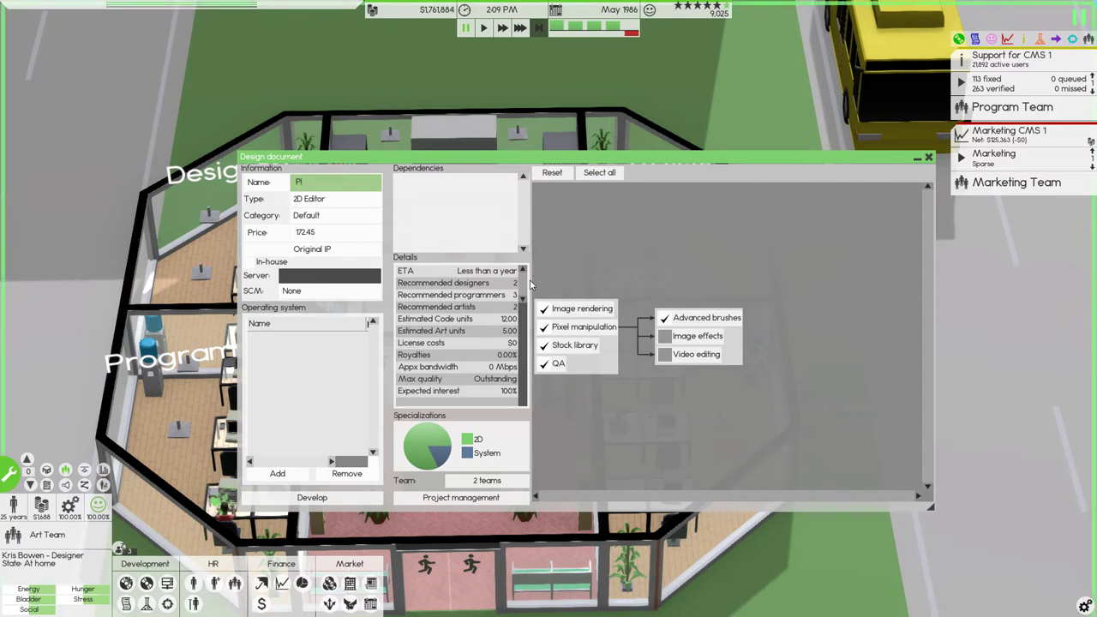
{"action": "key", "text": "BackSpace"}
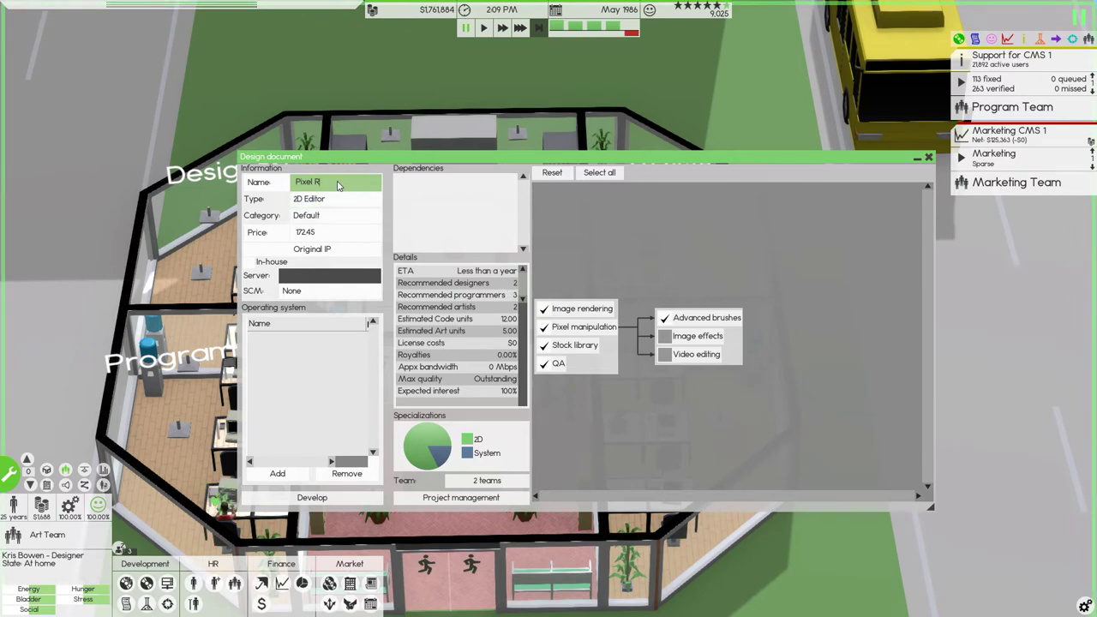
{"action": "type", "text": "ender"}
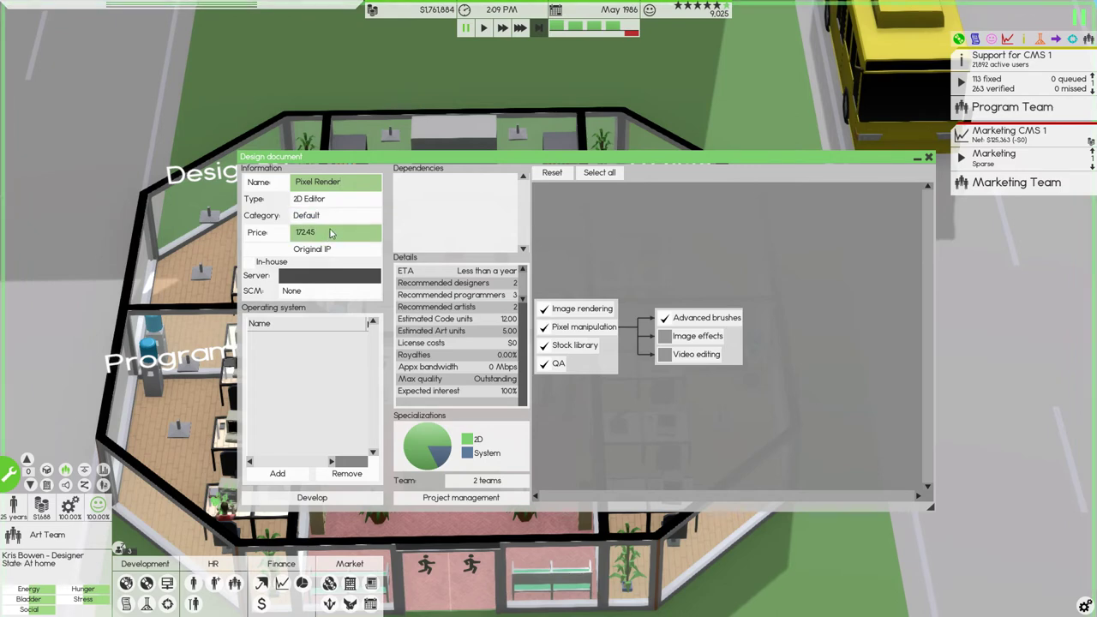
Step: Sort operating systems by quality and target The Door 2, The PenOS 5 and The Door 3
{"action": "left_click", "coordinate": [277, 474]}
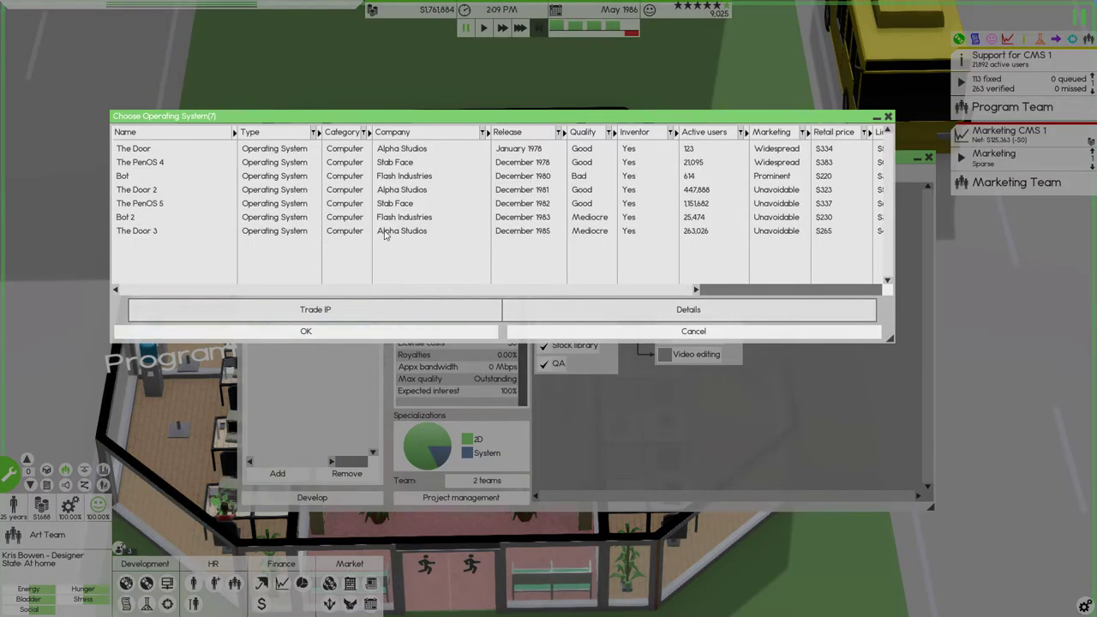
{"action": "left_click", "coordinate": [585, 132]}
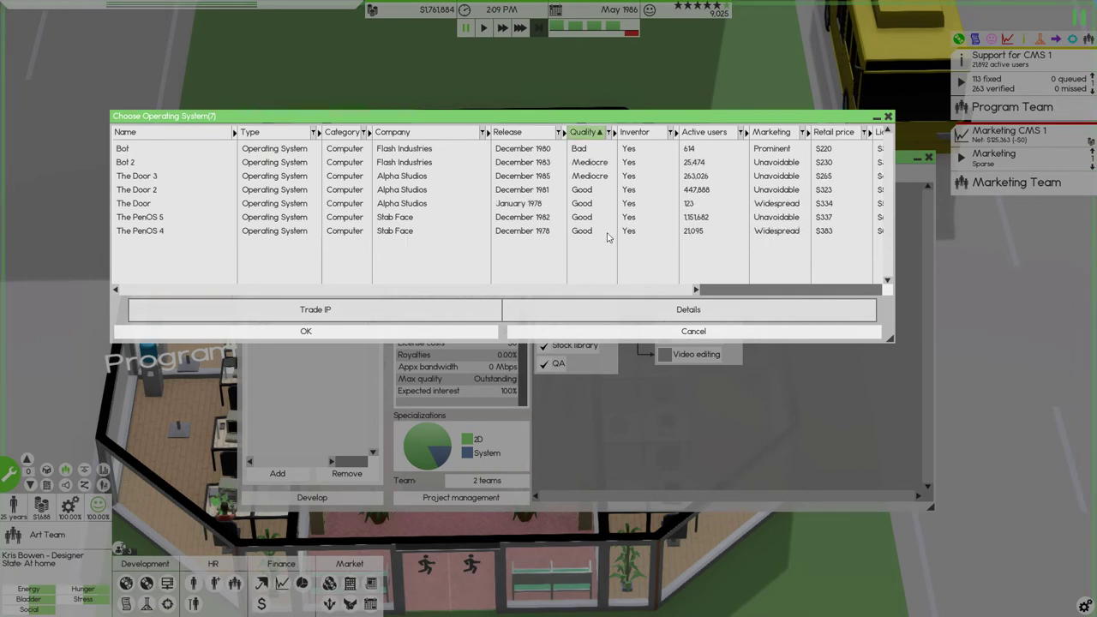
{"action": "left_click", "coordinate": [592, 190]}
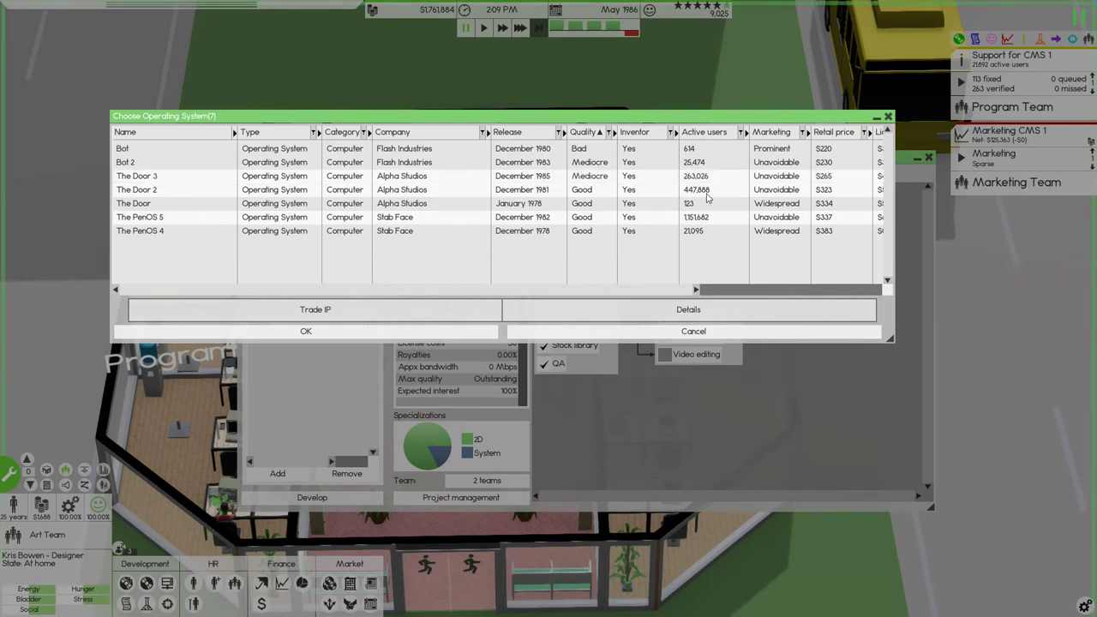
{"action": "left_click", "coordinate": [414, 335]}
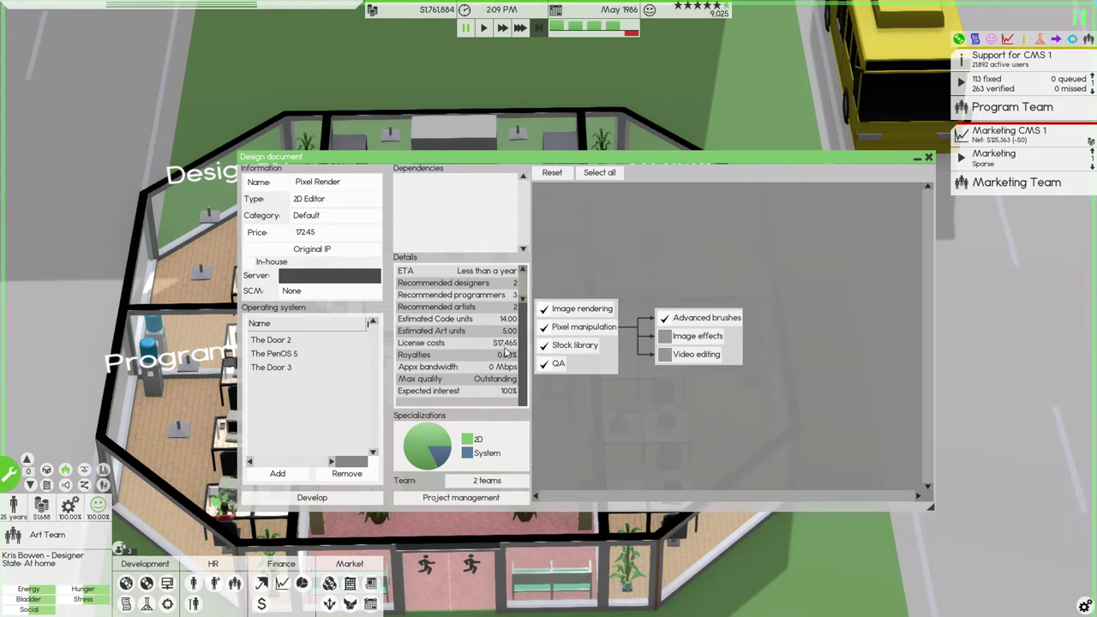
{"action": "scroll", "coordinate": [507, 351], "scroll_direction": "down", "scroll_amount": 3}
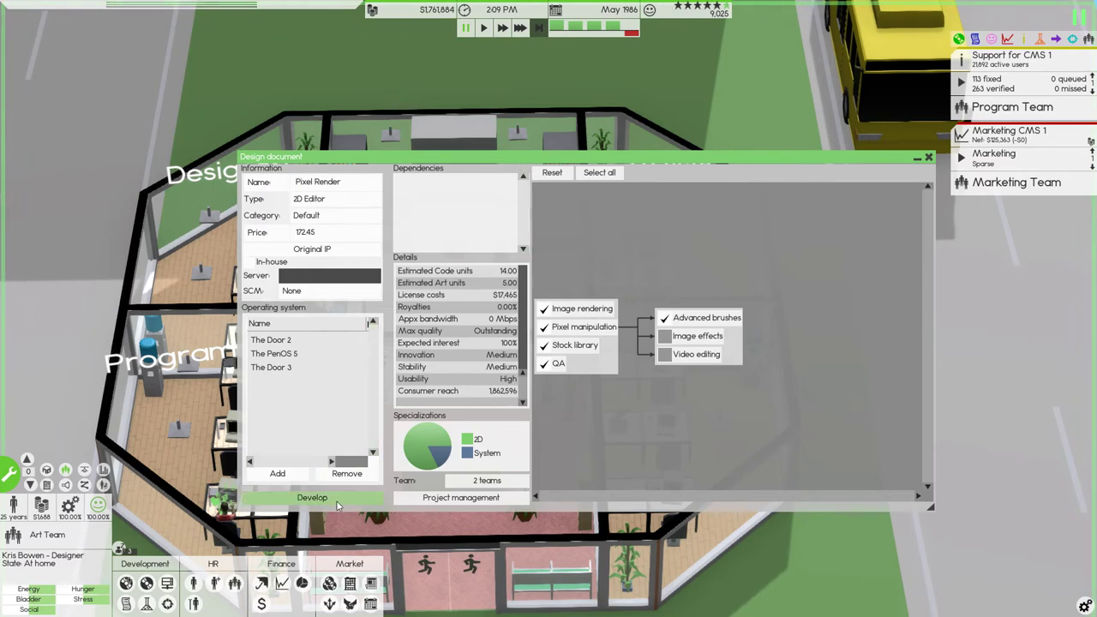
Step: Swap Pixel Render's Contract and CORE Teams for the Design, Program and Art Teams
{"action": "left_click", "coordinate": [480, 481]}
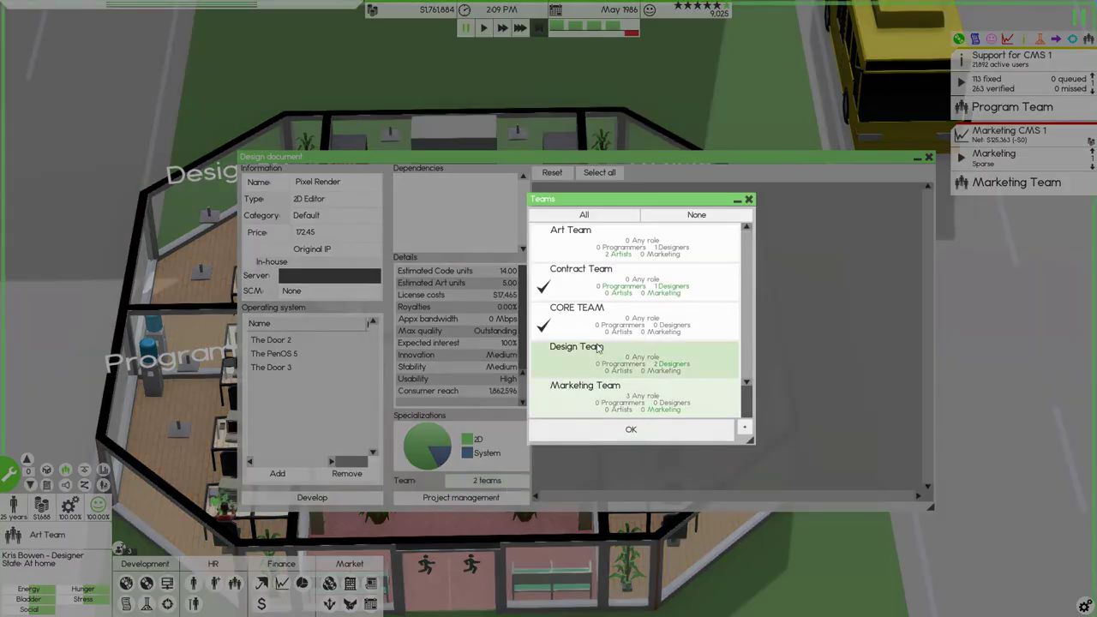
{"action": "left_click", "coordinate": [600, 289]}
{"action": "left_click", "coordinate": [607, 318]}
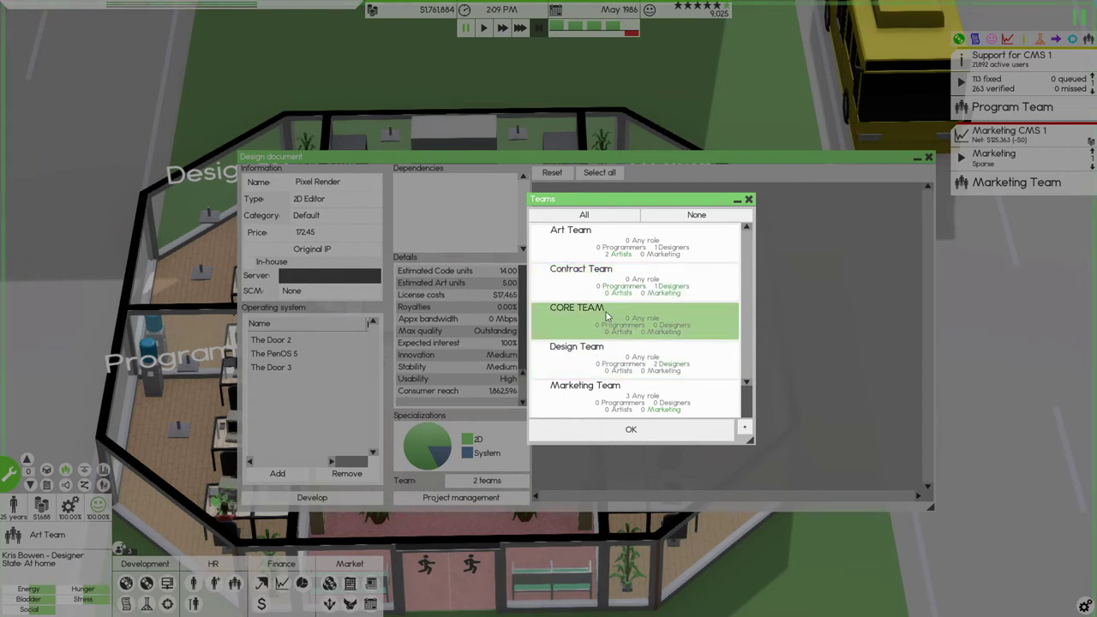
{"action": "scroll", "coordinate": [607, 317], "scroll_direction": "down", "scroll_amount": 1}
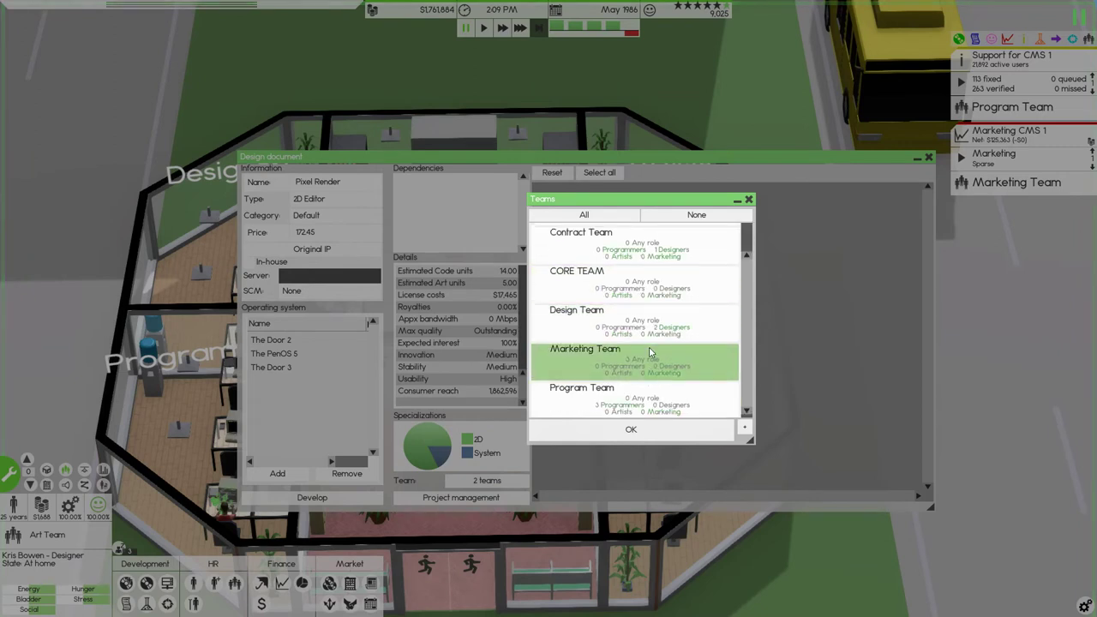
{"action": "left_click", "coordinate": [569, 311]}
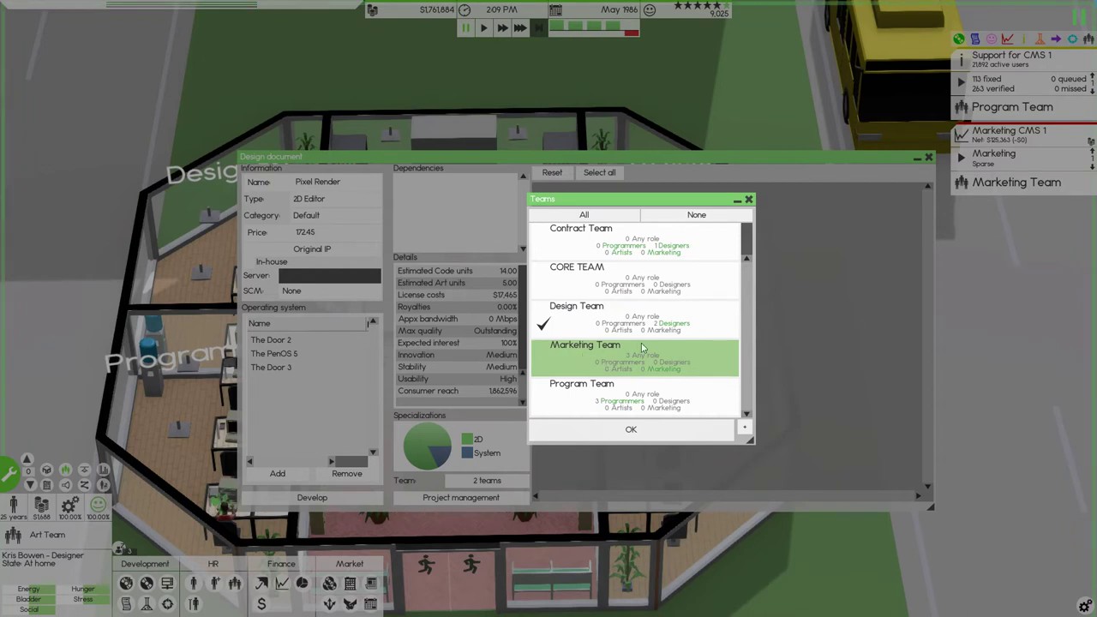
{"action": "left_click", "coordinate": [672, 392]}
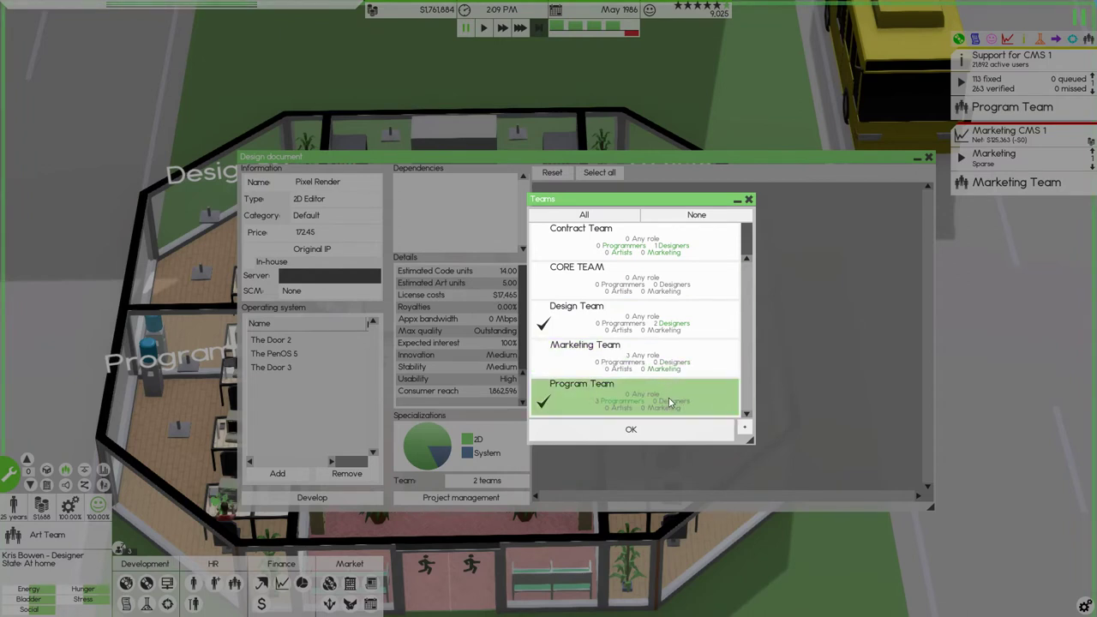
{"action": "scroll", "coordinate": [668, 398], "scroll_direction": "up", "scroll_amount": 1}
{"action": "scroll", "coordinate": [659, 400], "scroll_direction": "down", "scroll_amount": 1}
{"action": "scroll", "coordinate": [658, 401], "scroll_direction": "up", "scroll_amount": 1}
{"action": "left_click", "coordinate": [652, 246]}
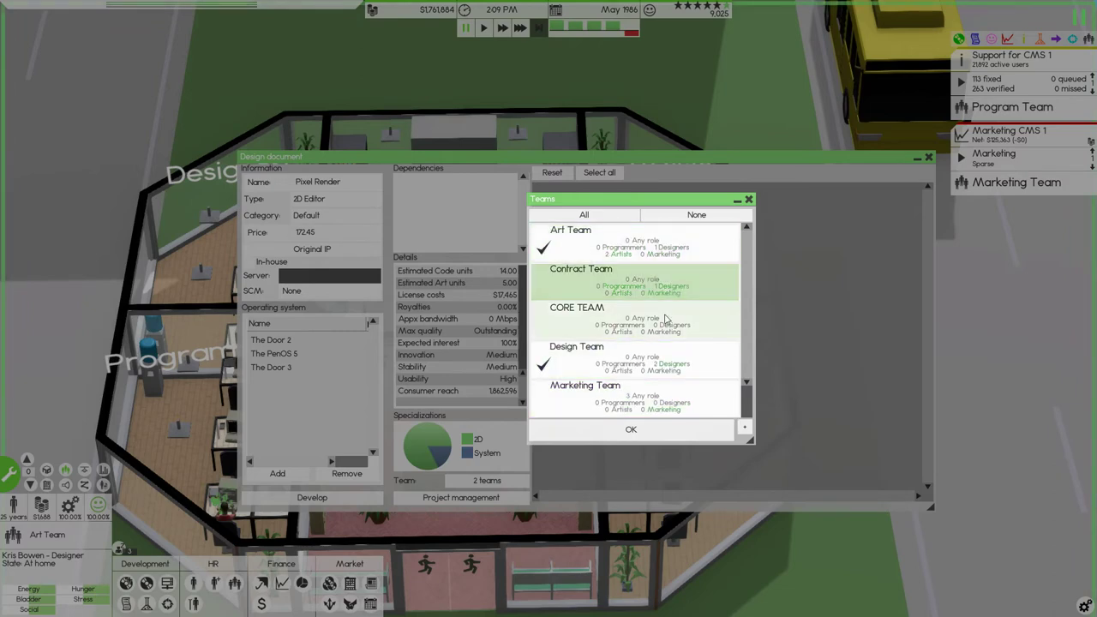
{"action": "left_click", "coordinate": [645, 433]}
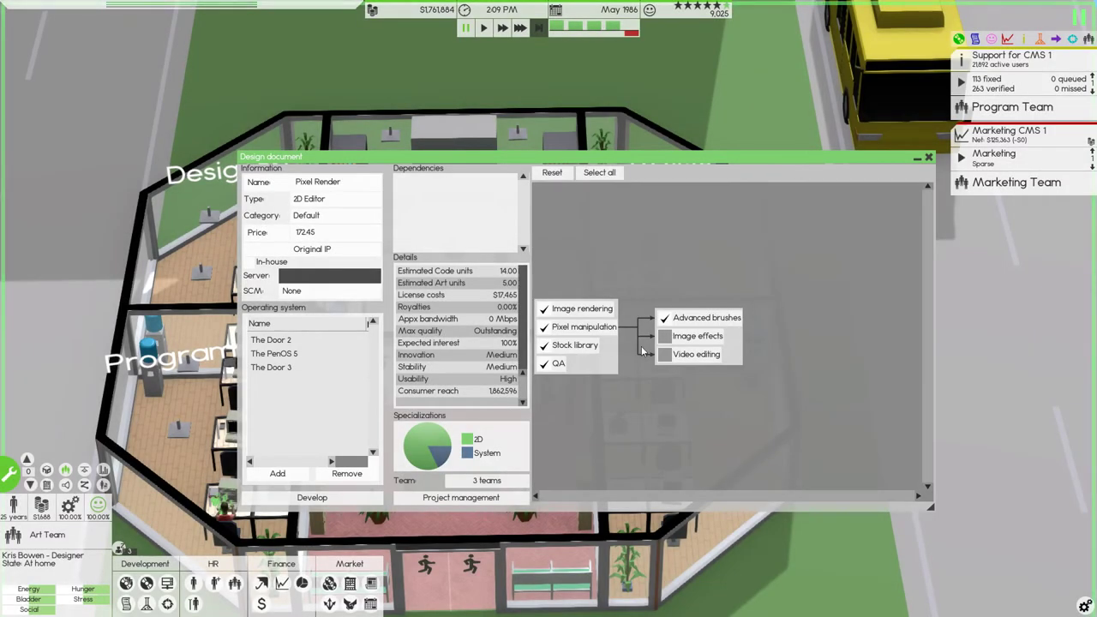
Step: Start Pixel Render development and assign a team to CMS 1 support
{"action": "left_click", "coordinate": [313, 498]}
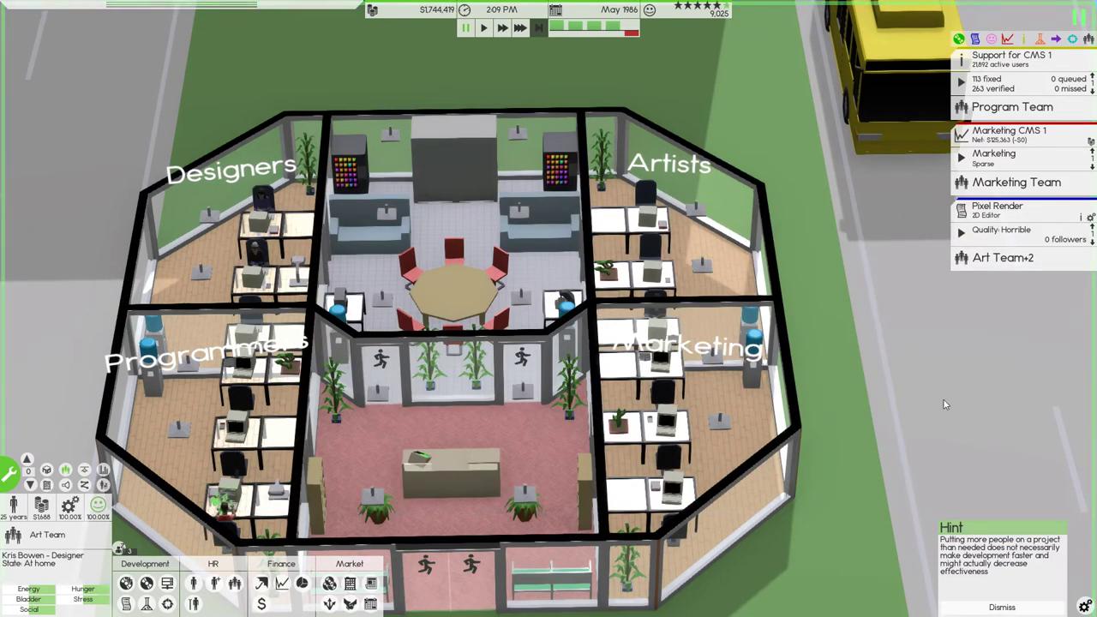
{"action": "mouse_move", "coordinate": [944, 405]}
{"action": "left_mouse_down"}
{"action": "mouse_move", "coordinate": [883, 203]}
{"action": "mouse_move", "coordinate": [883, 283]}
{"action": "left_mouse_up"}
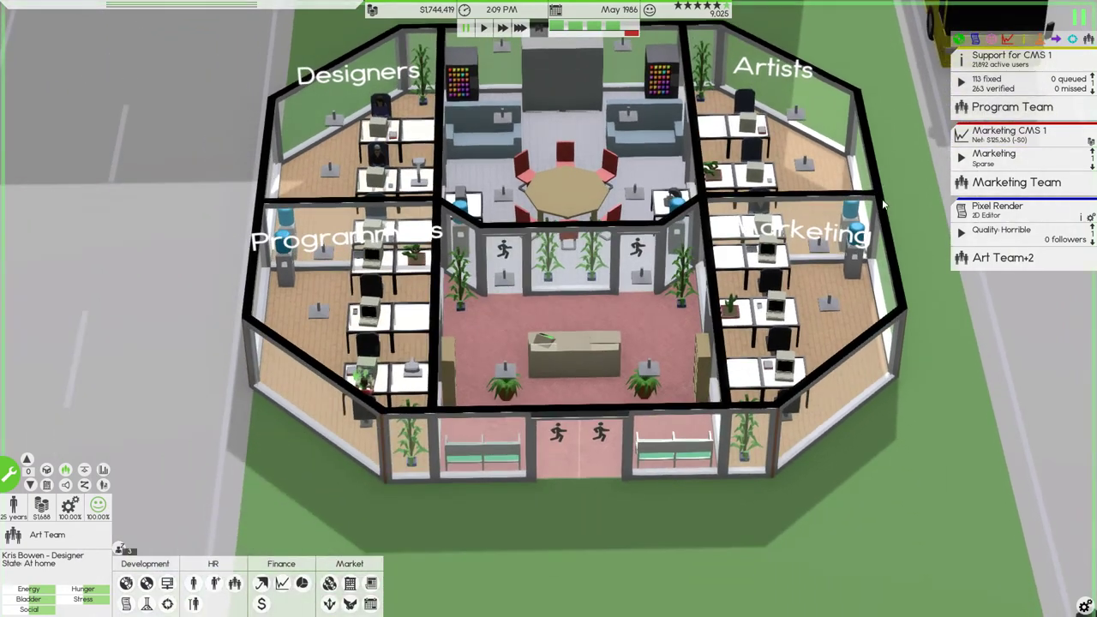
{"action": "left_click", "coordinate": [1003, 107]}
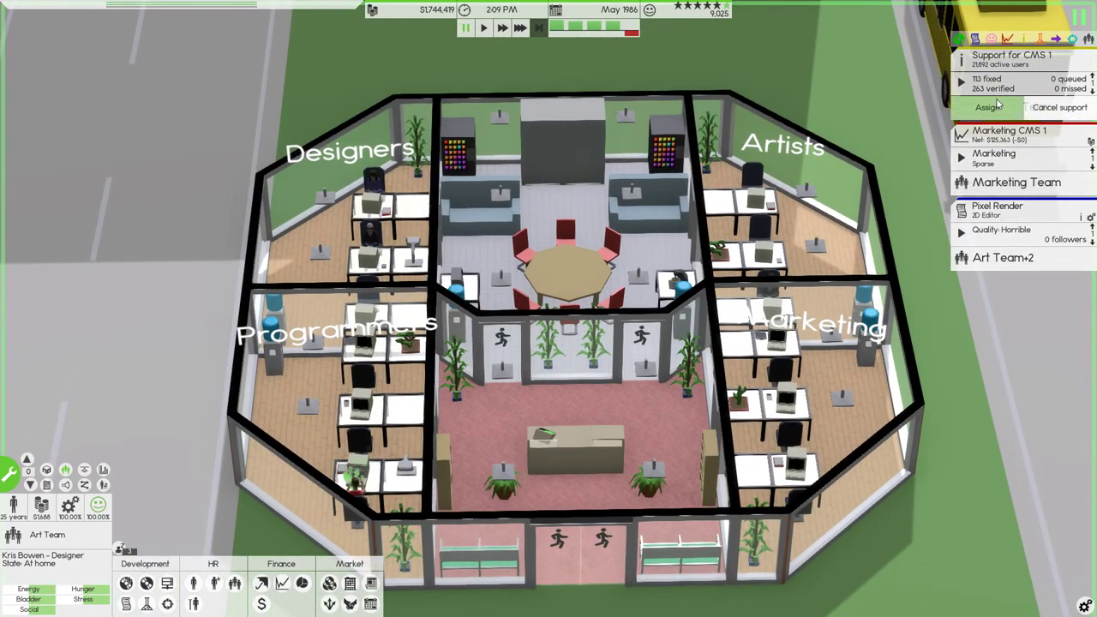
{"action": "left_click", "coordinate": [988, 106]}
Step: Fast-forward game time and reposition the camera around the office
{"action": "left_click", "coordinate": [502, 29]}
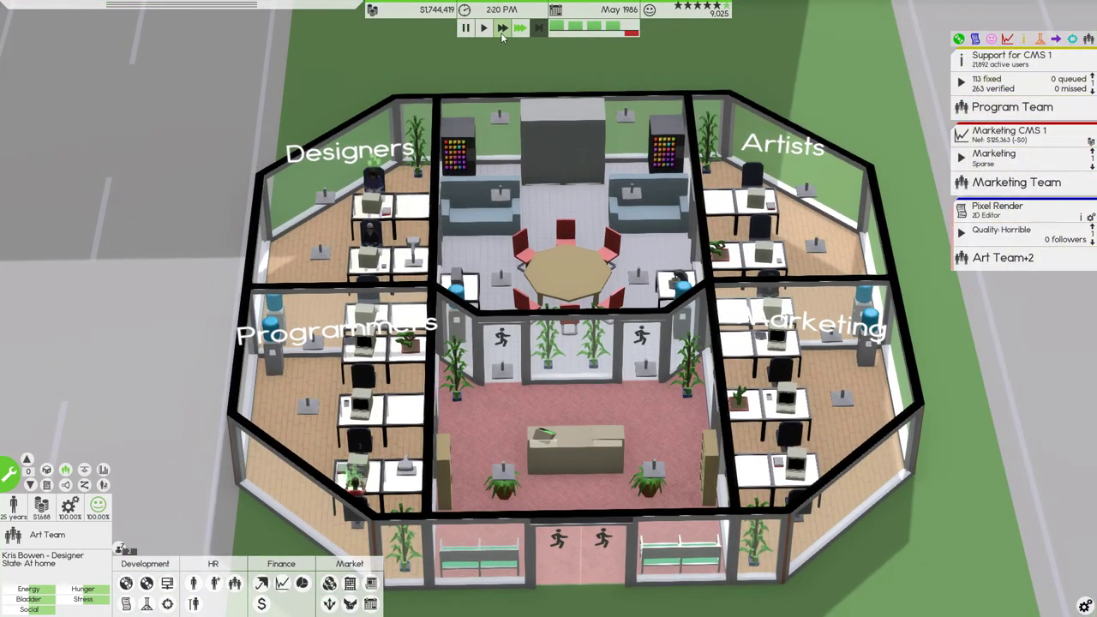
{"action": "key", "text": "w"}
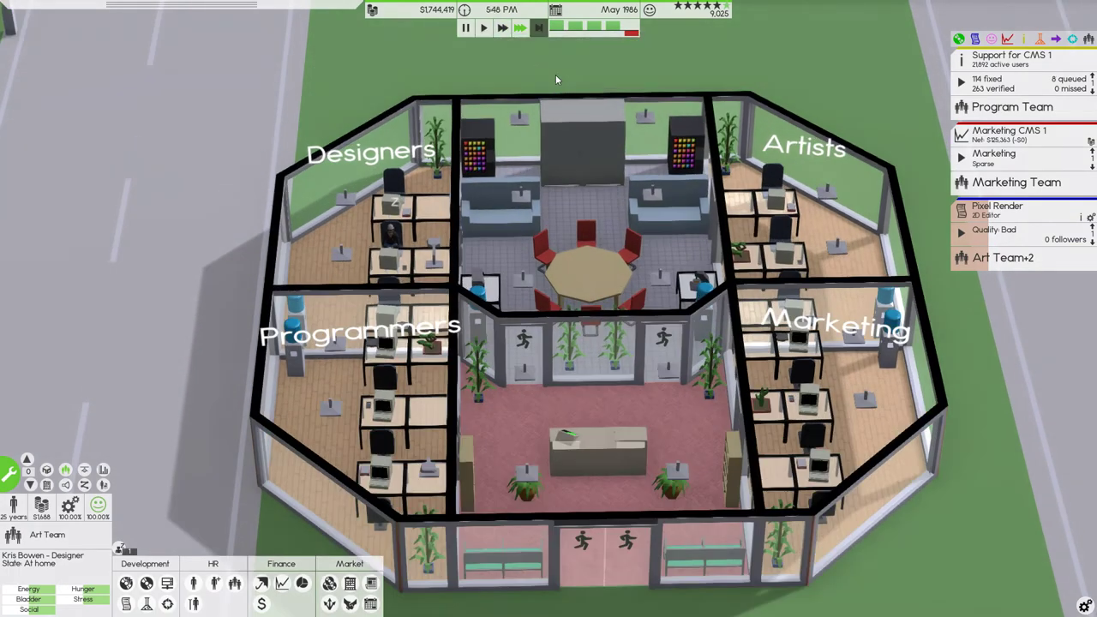
{"action": "key", "text": "s"}
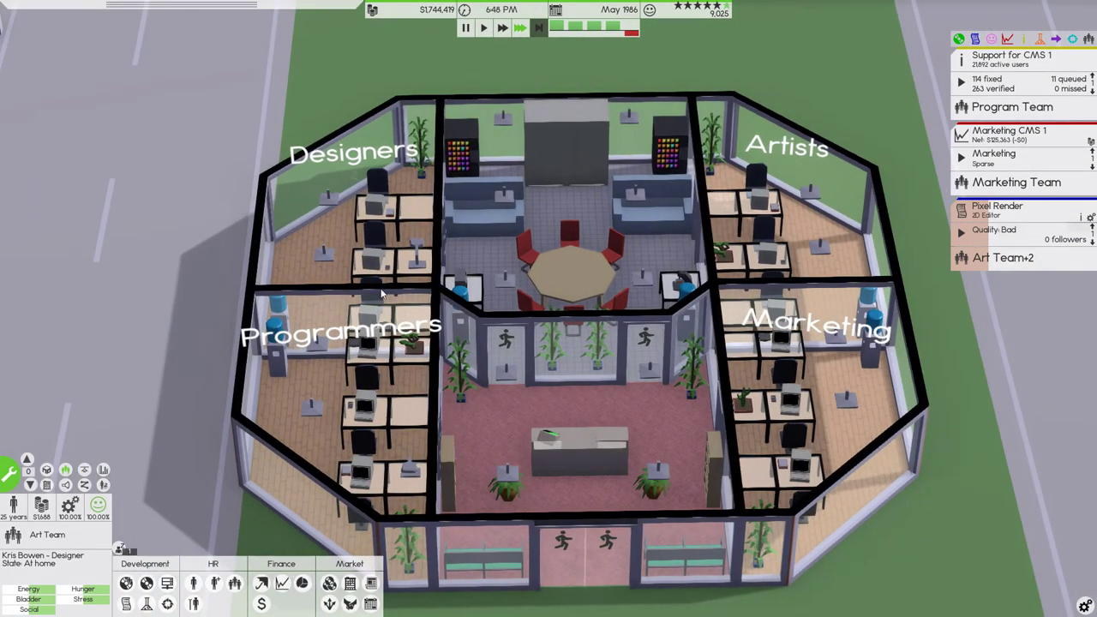
{"action": "mouse_move", "coordinate": [701, 197]}
{"action": "left_mouse_down"}
{"action": "mouse_move", "coordinate": [496, 249]}
{"action": "mouse_move", "coordinate": [489, 239]}
{"action": "left_mouse_up"}
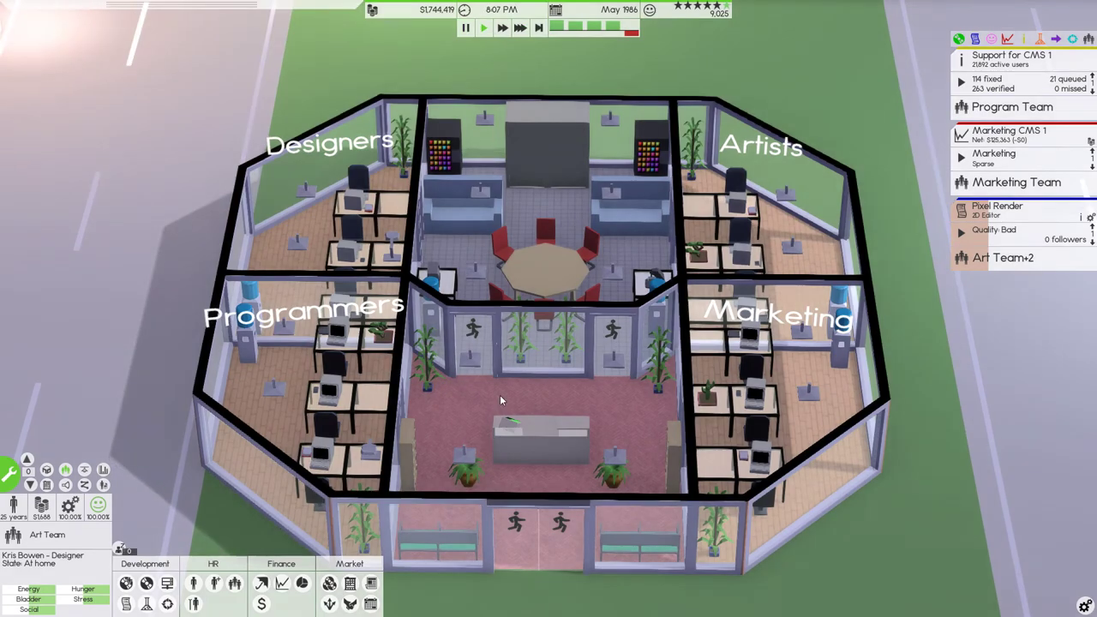
Step: Review the employee list and the hireable roles in Look for hire
{"action": "left_click", "coordinate": [193, 584]}
{"action": "left_click", "coordinate": [216, 592]}
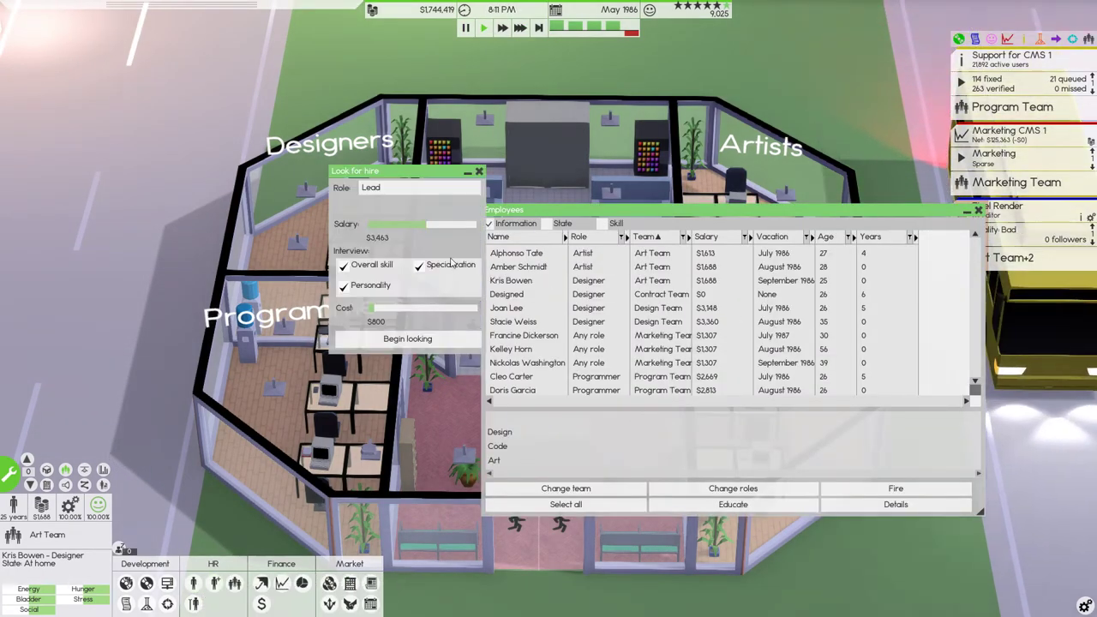
{"action": "left_click", "coordinate": [377, 188]}
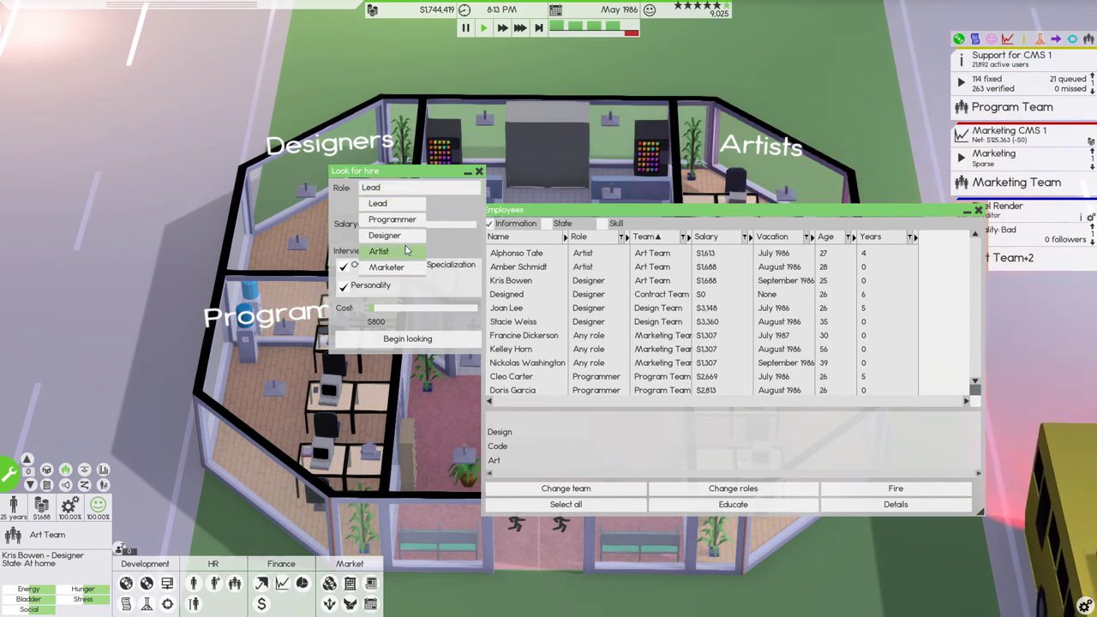
Step: Close the hiring and employee windows and select the lobby reception desk
{"action": "left_click", "coordinate": [458, 210]}
{"action": "left_click", "coordinate": [479, 172]}
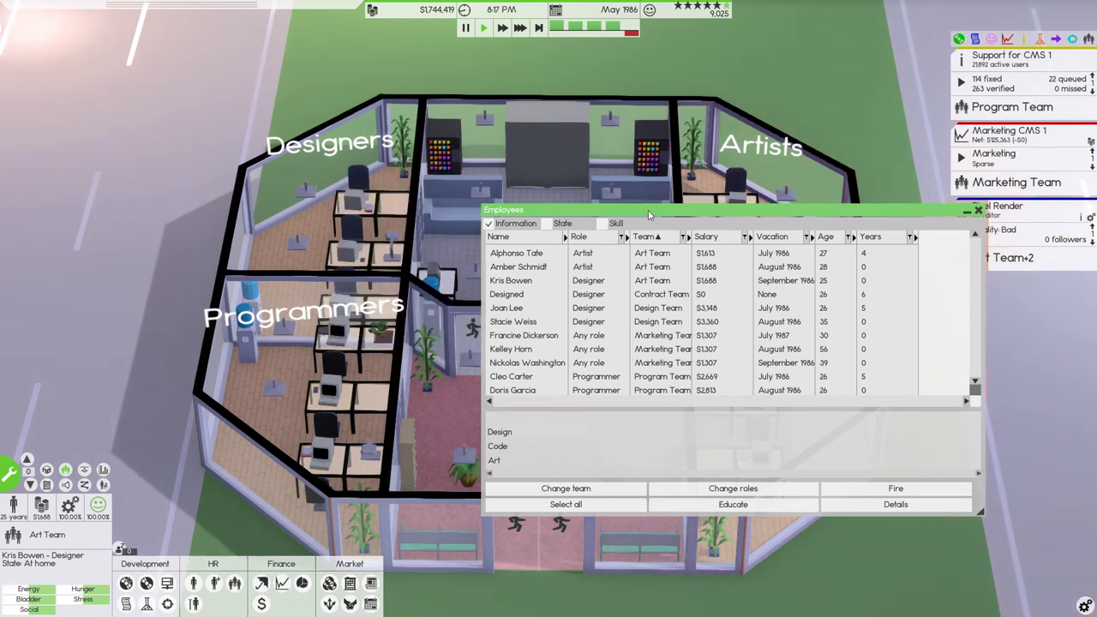
{"action": "left_click", "coordinate": [979, 211]}
{"action": "left_click", "coordinate": [541, 437]}
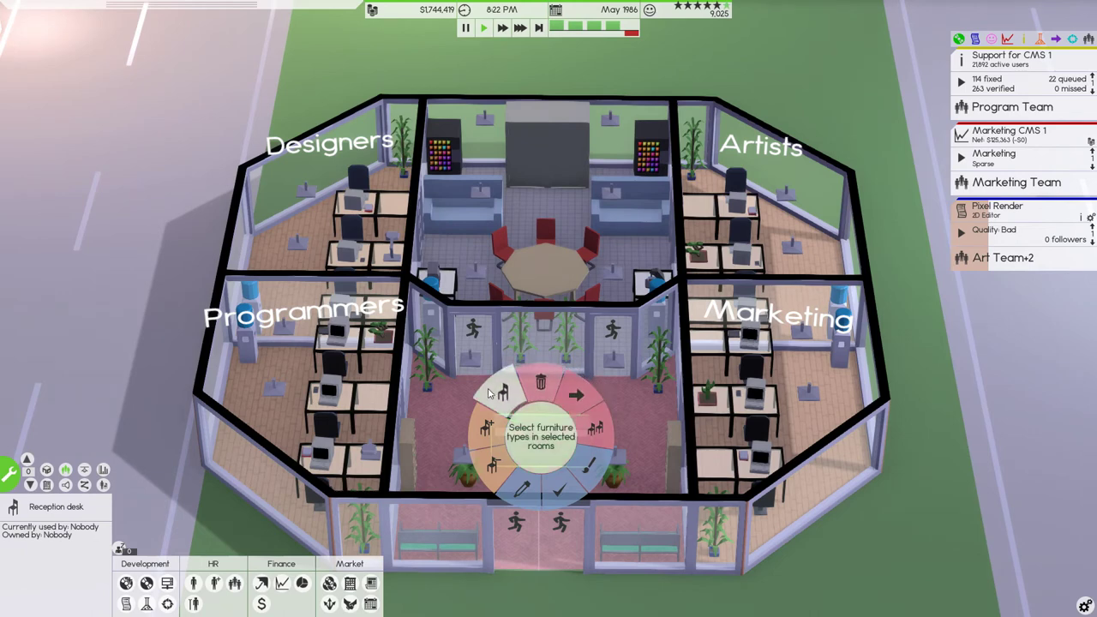
Step: Hire Martha Garcia as a permanent cleaner and start editing her arrival time
{"action": "left_click", "coordinate": [439, 412]}
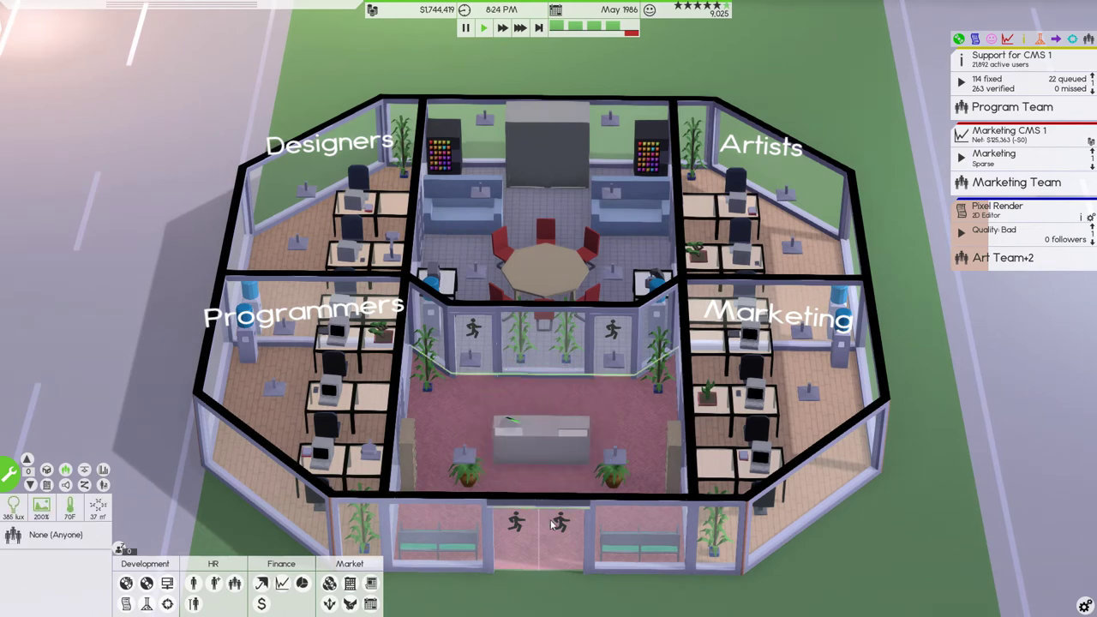
{"action": "left_click", "coordinate": [234, 584]}
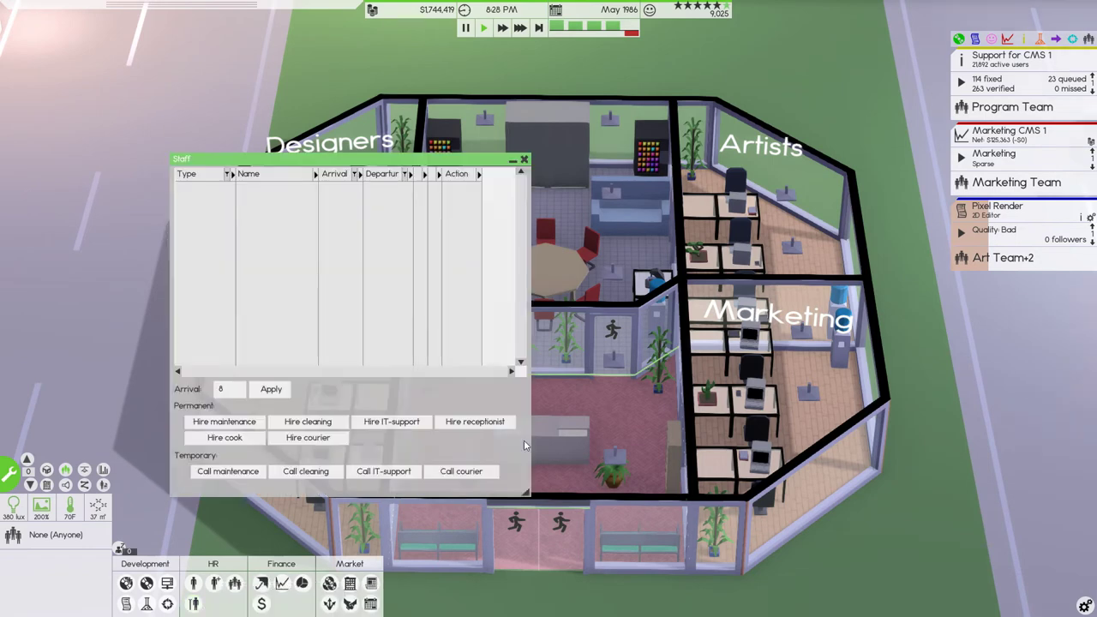
{"action": "left_click", "coordinate": [308, 421]}
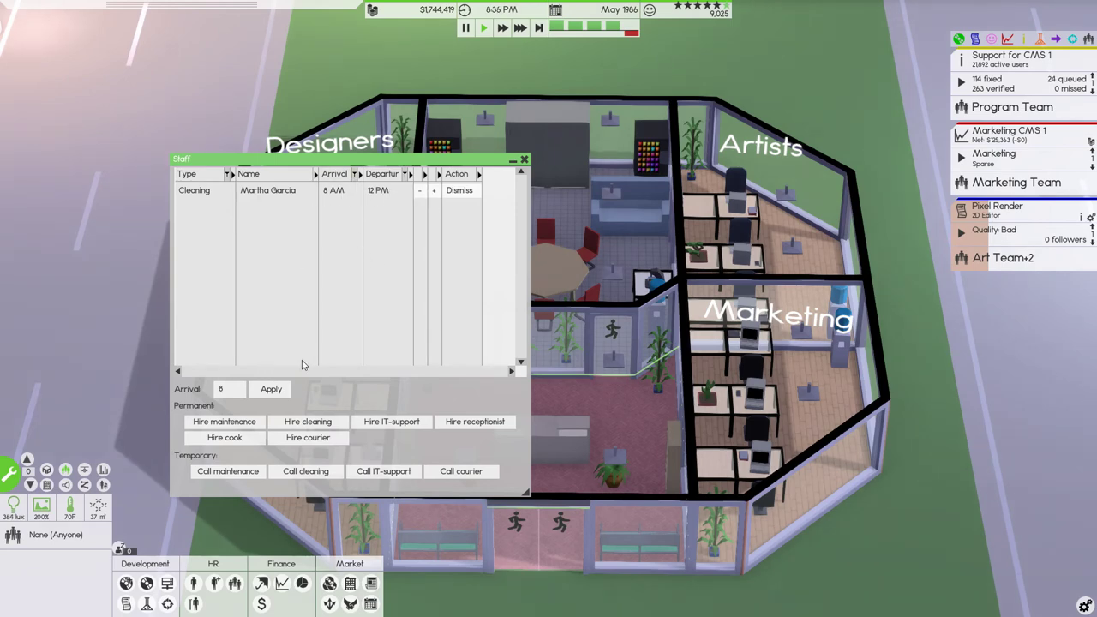
{"action": "left_click", "coordinate": [337, 190]}
{"action": "left_click", "coordinate": [230, 390]}
{"action": "type", "text": "5pm"}
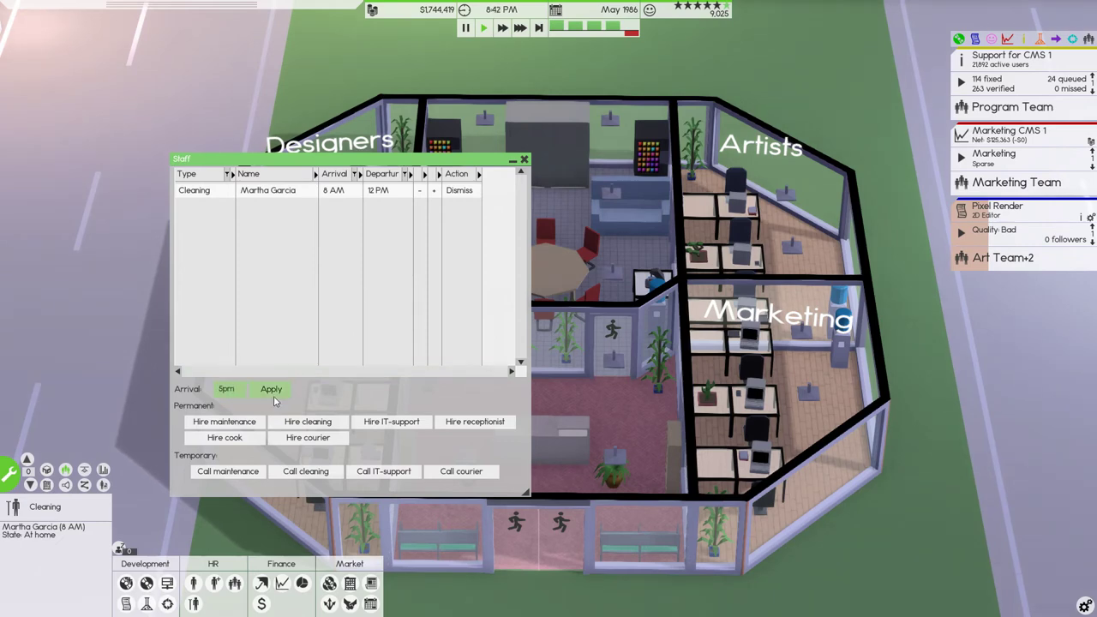
Step: Set cleaner Martha Garcia's arrival to 5 PM and hire receptionist Ellen Roberts
{"action": "left_click", "coordinate": [272, 390]}
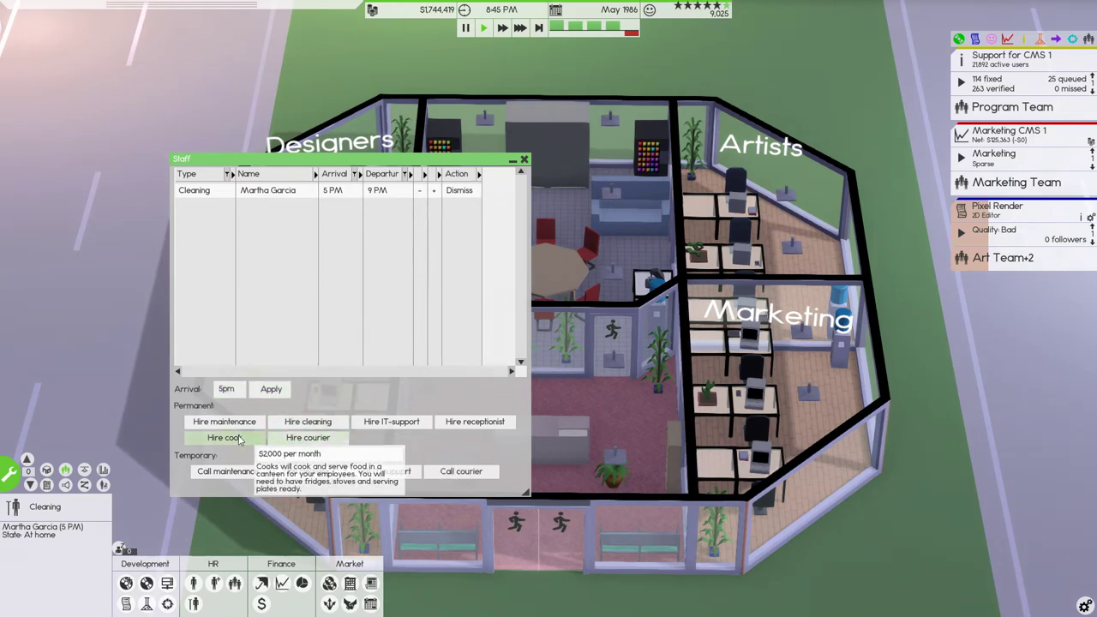
{"action": "left_click", "coordinate": [453, 422]}
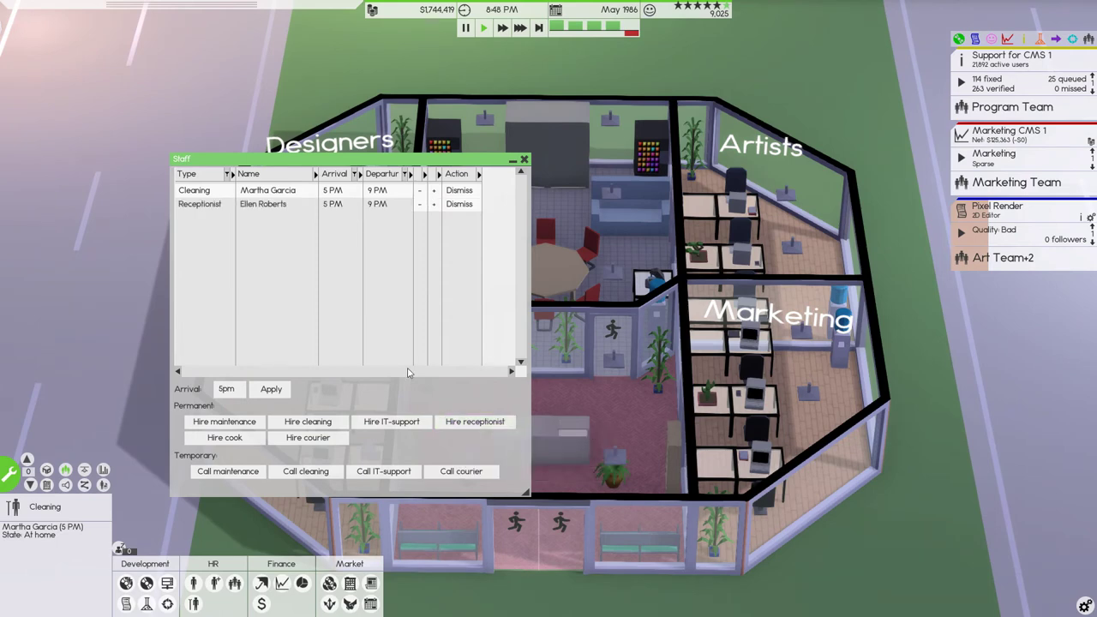
{"action": "left_click", "coordinate": [337, 207]}
{"action": "type", "text": "9am"}
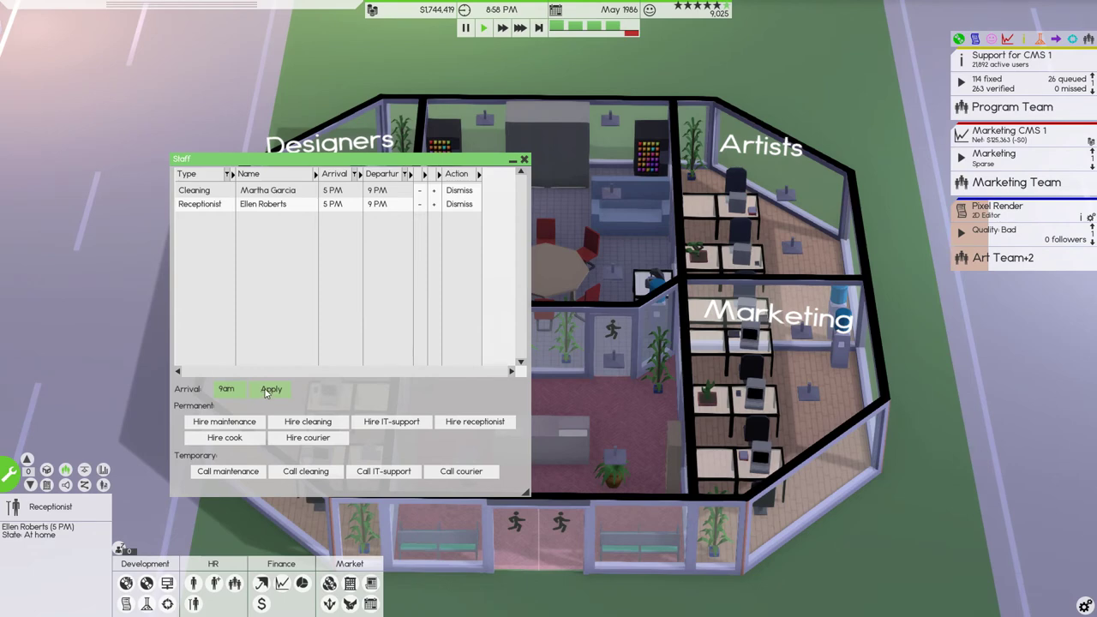
{"action": "left_click", "coordinate": [270, 392]}
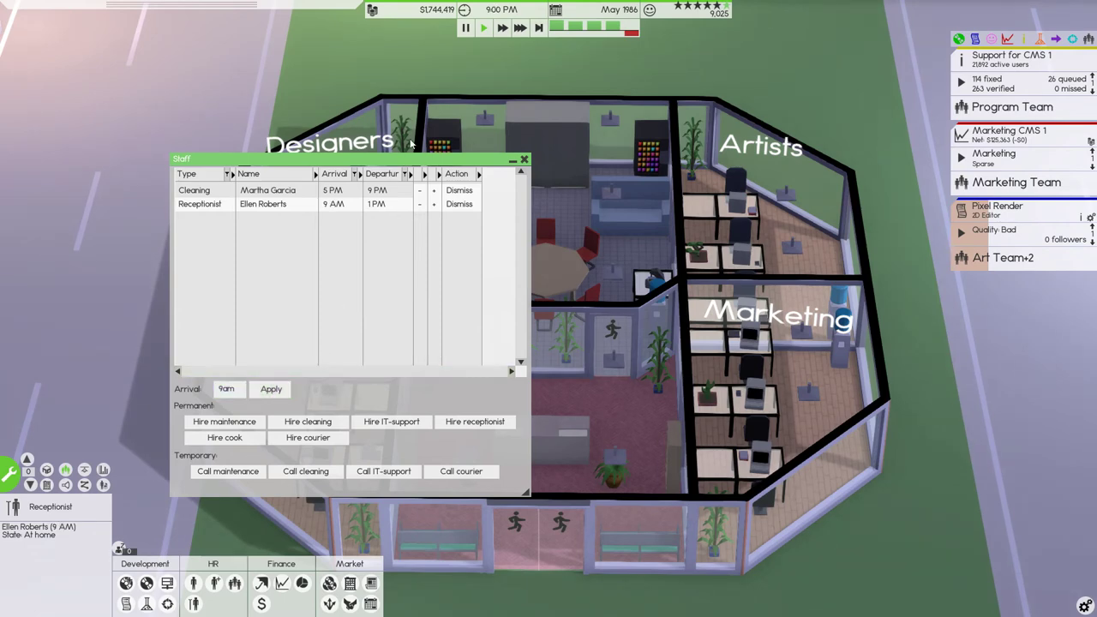
{"action": "left_click", "coordinate": [376, 205]}
{"action": "type", "text": "5pm"}
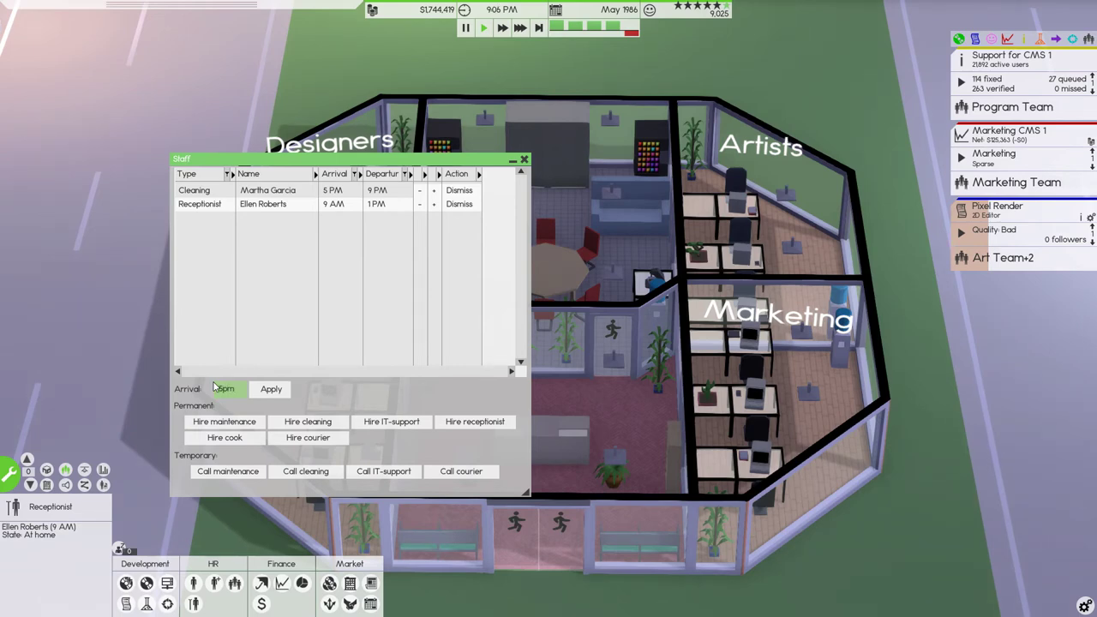
{"action": "left_click", "coordinate": [270, 389]}
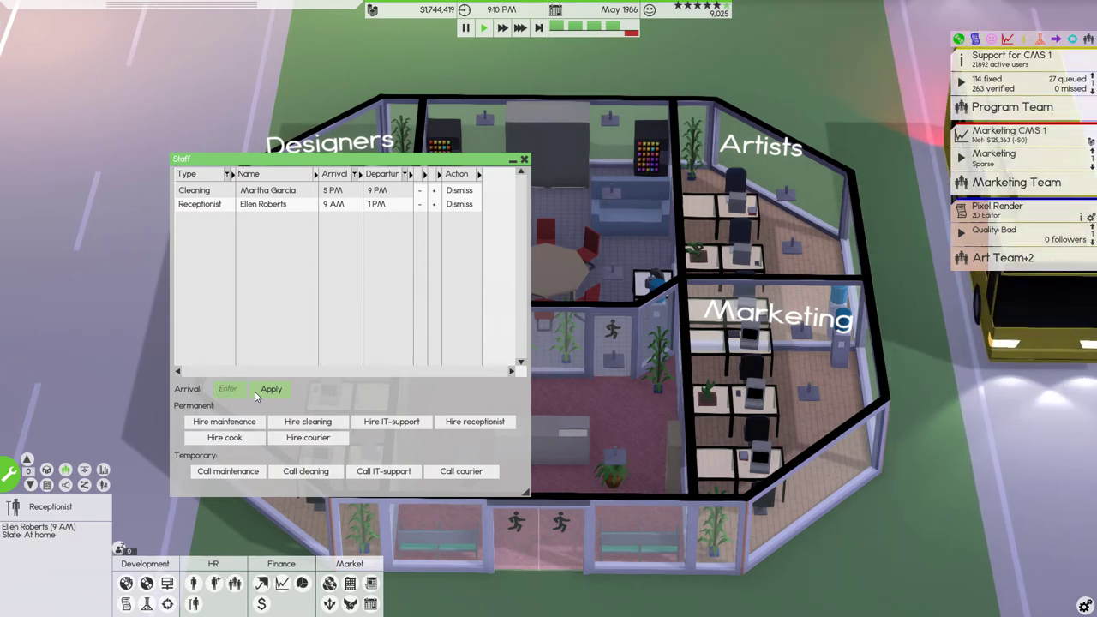
{"action": "type", "text": "4pm"}
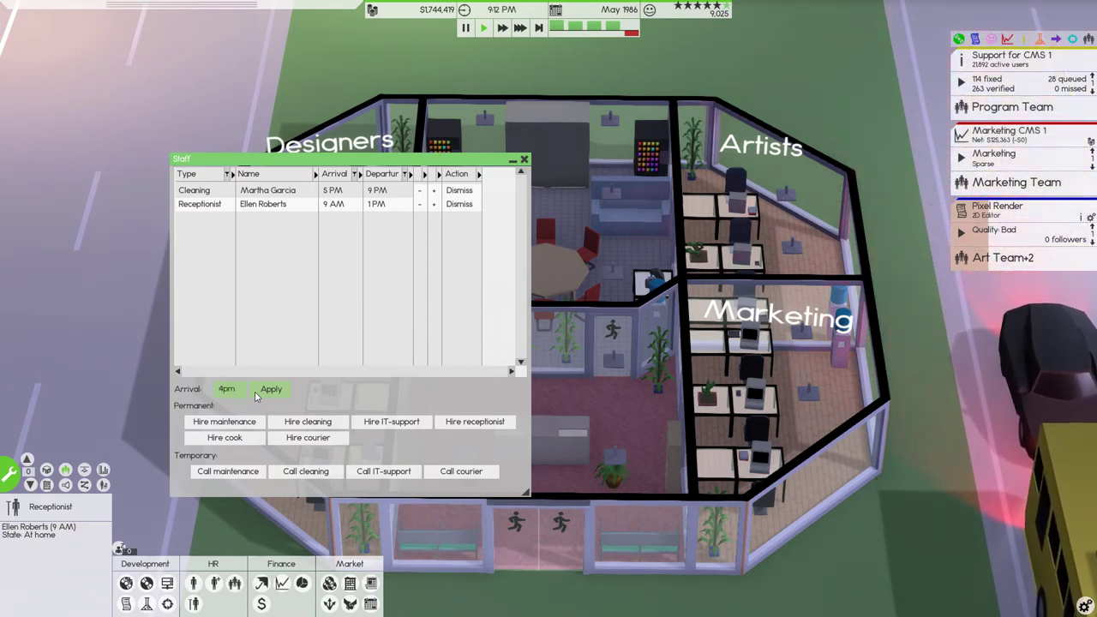
{"action": "left_click", "coordinate": [261, 393]}
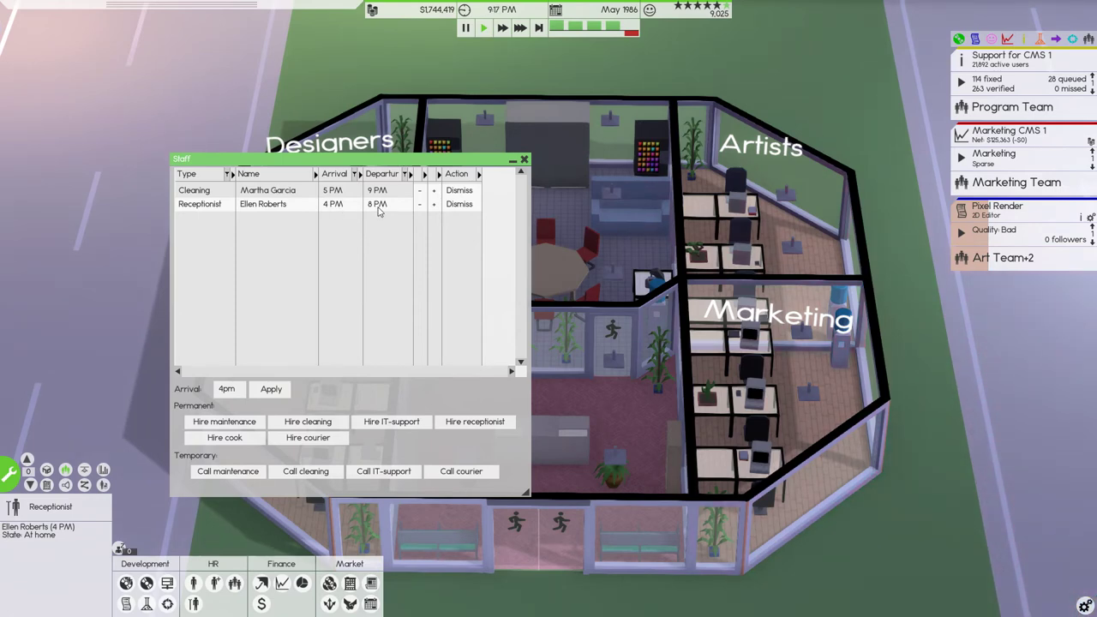
{"action": "left_click", "coordinate": [333, 205]}
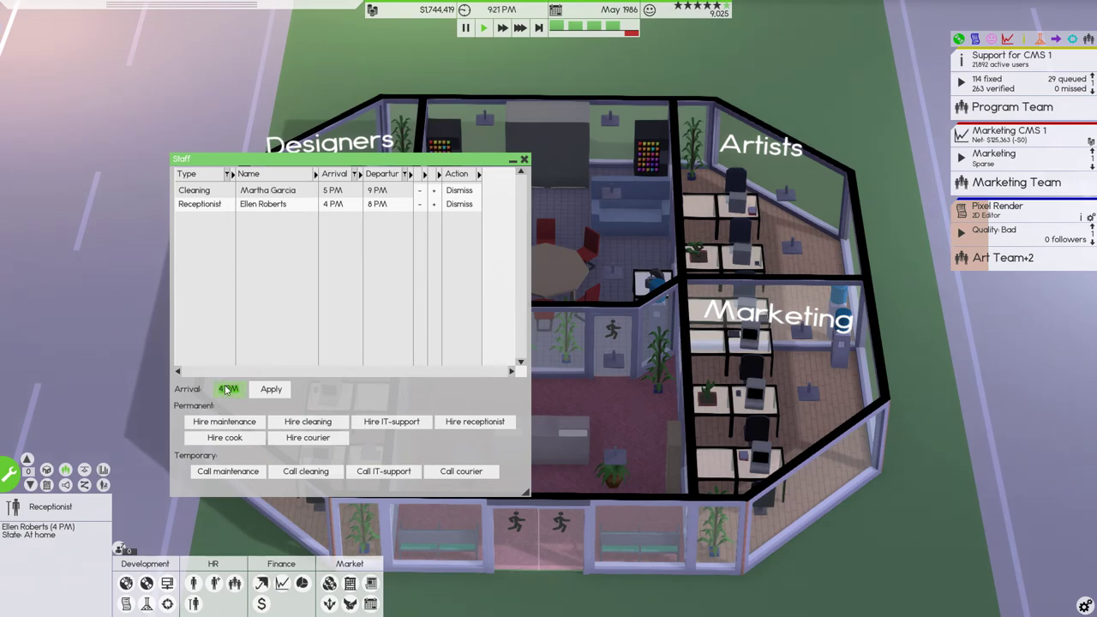
{"action": "type", "text": "9am"}
{"action": "left_click", "coordinate": [271, 389]}
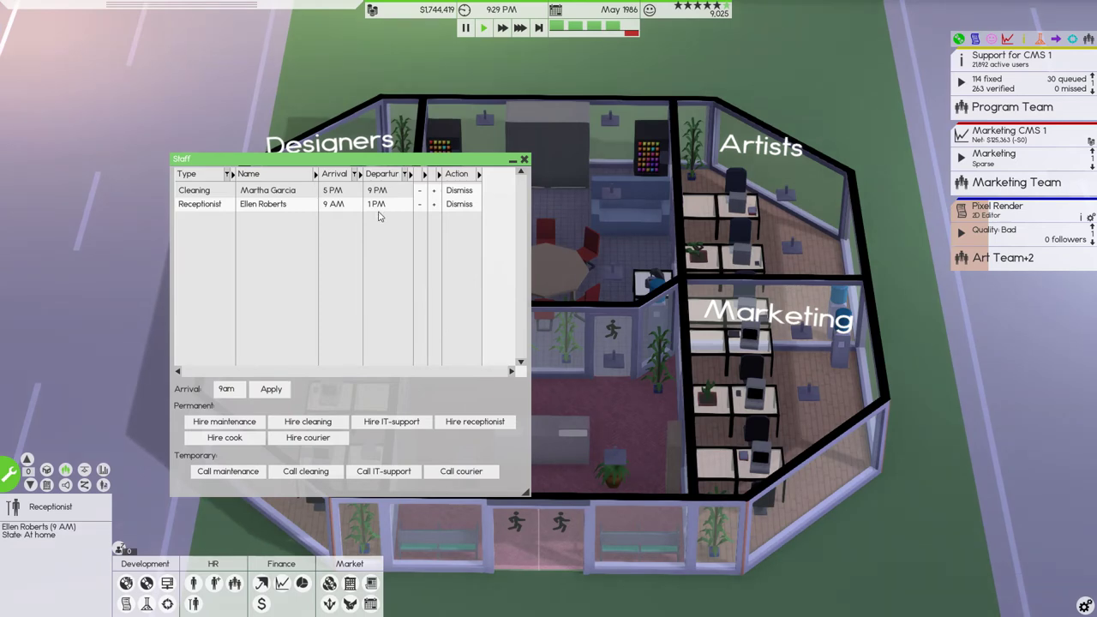
{"action": "left_click_drag", "start_coordinate": [370, 161], "coordinate": [427, 180]}
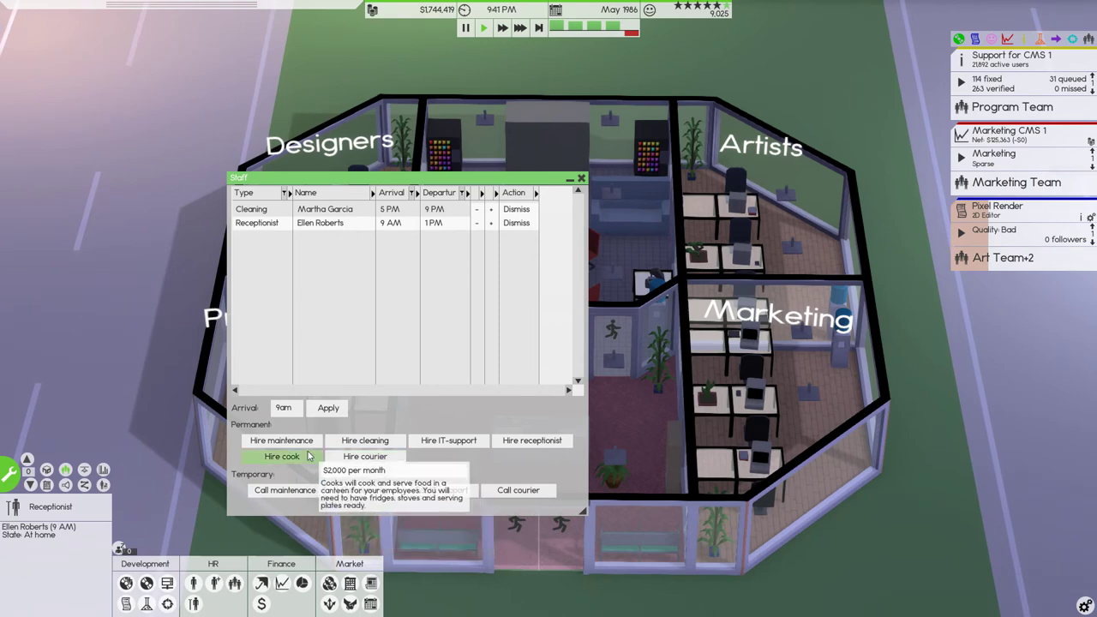
{"action": "left_click", "coordinate": [580, 178]}
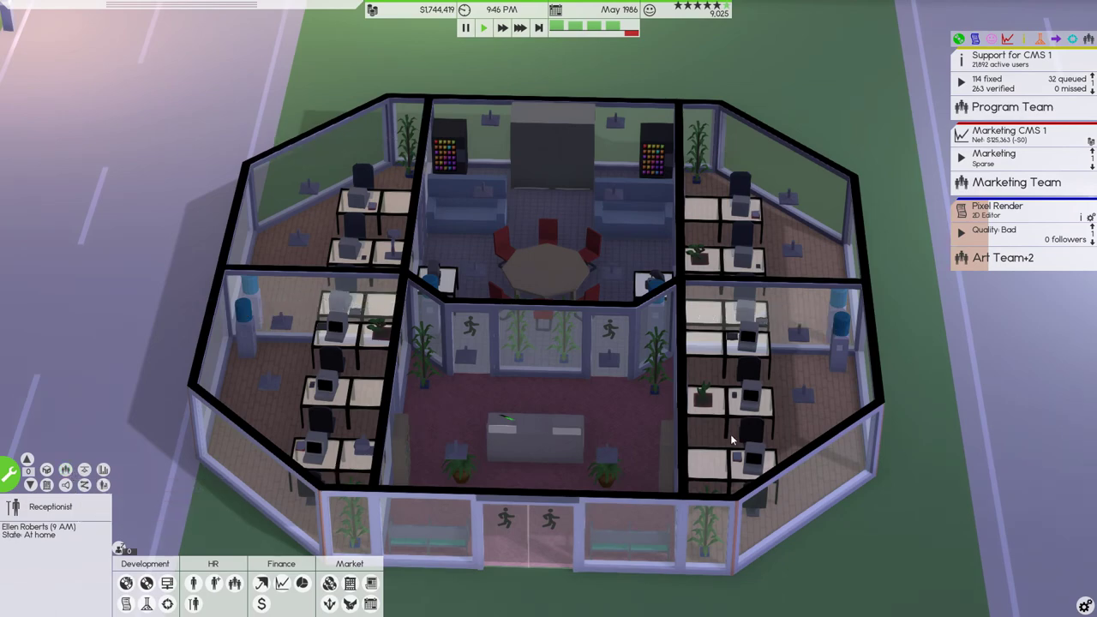
Step: Skip to the next morning and run time faster until Ellen Roberts arrives
{"action": "left_click_drag", "start_coordinate": [634, 163], "coordinate": [521, 157]}
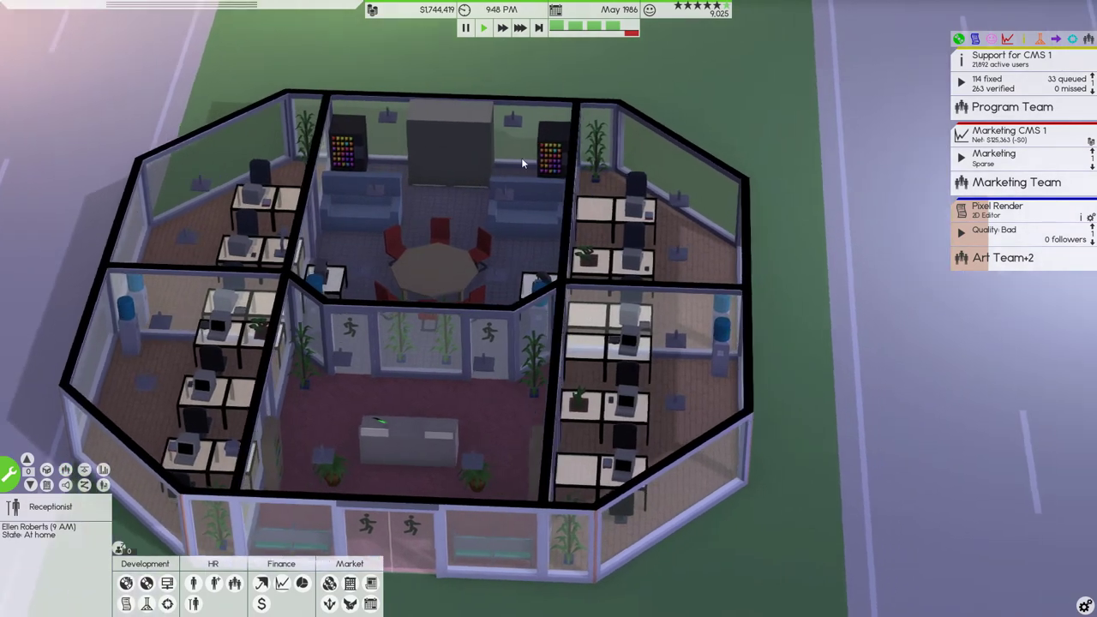
{"action": "left_click", "coordinate": [538, 28]}
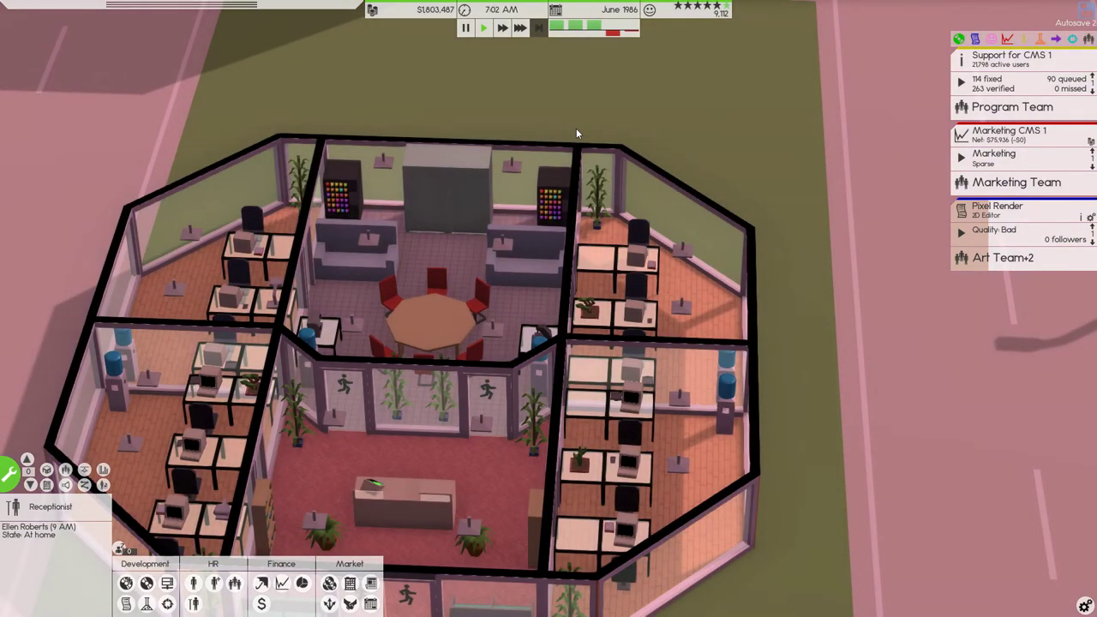
{"action": "scroll", "coordinate": [652, 257], "scroll_direction": "up", "scroll_amount": 2}
{"action": "scroll", "coordinate": [652, 261], "scroll_direction": "up", "scroll_amount": 1}
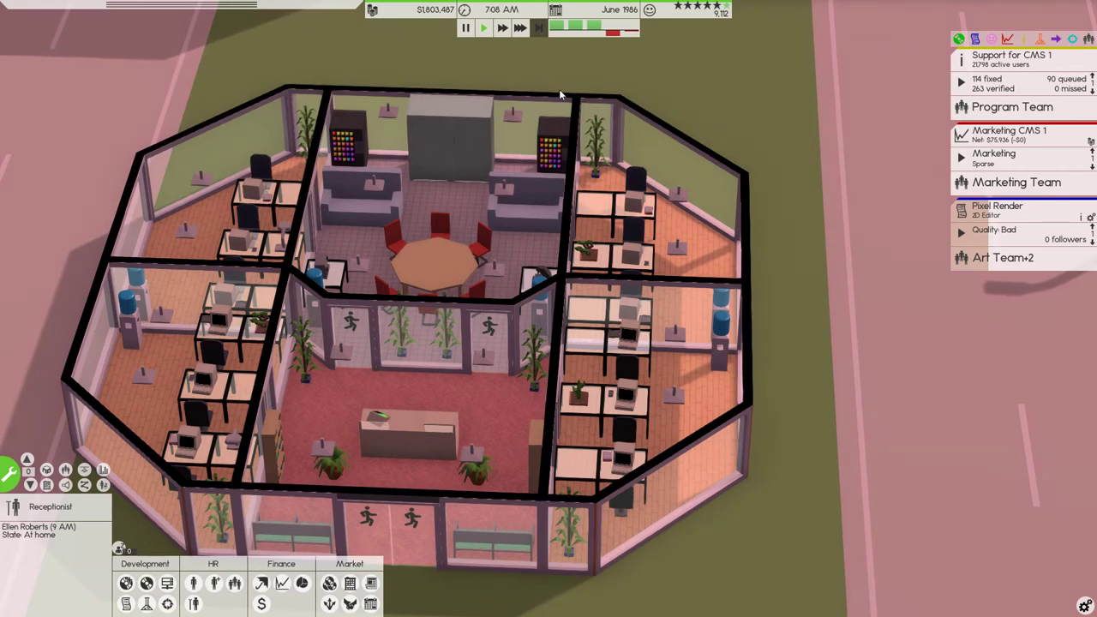
{"action": "scroll", "coordinate": [529, 45], "scroll_direction": "down", "scroll_amount": 2}
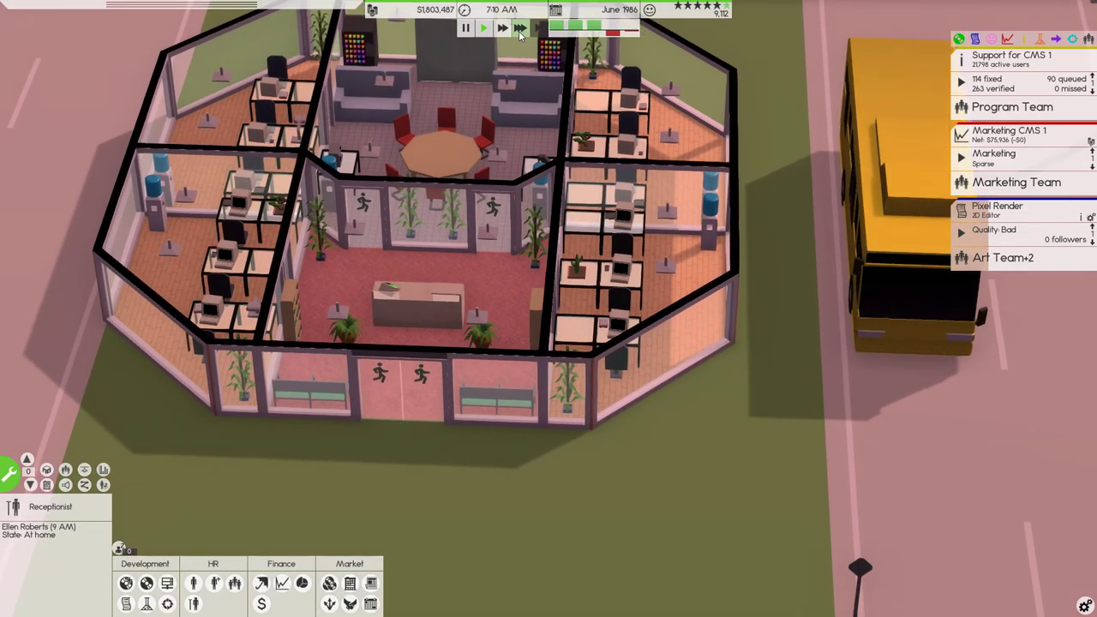
{"action": "scroll", "coordinate": [519, 31], "scroll_direction": "down", "scroll_amount": 2}
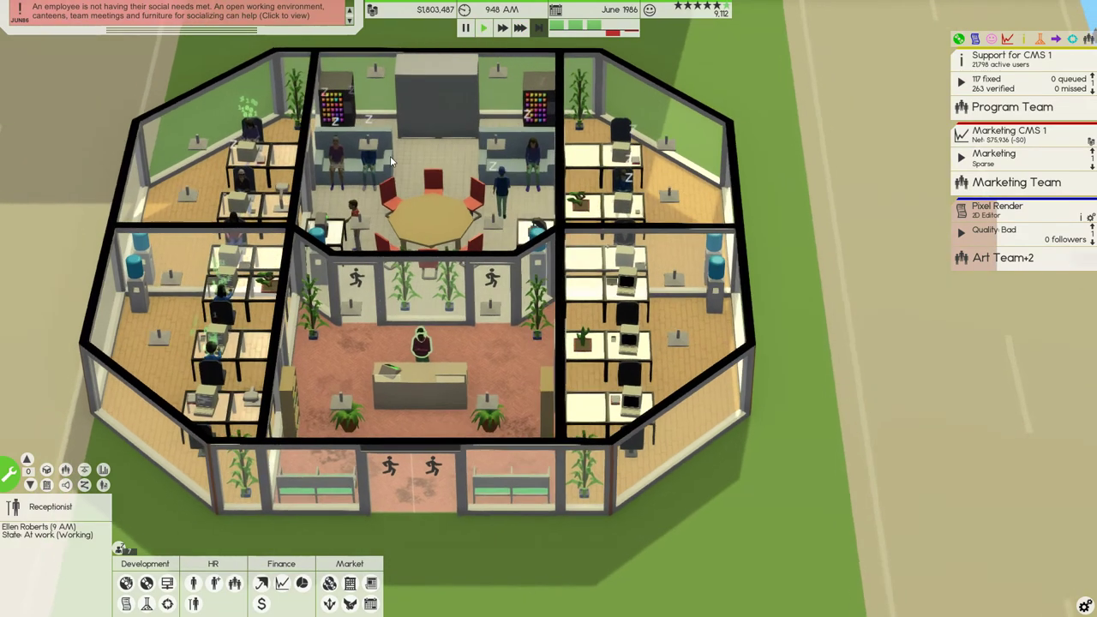
{"action": "left_click_drag", "start_coordinate": [390, 156], "coordinate": [420, 175]}
{"action": "scroll", "coordinate": [420, 176], "scroll_direction": "up", "scroll_amount": 1}
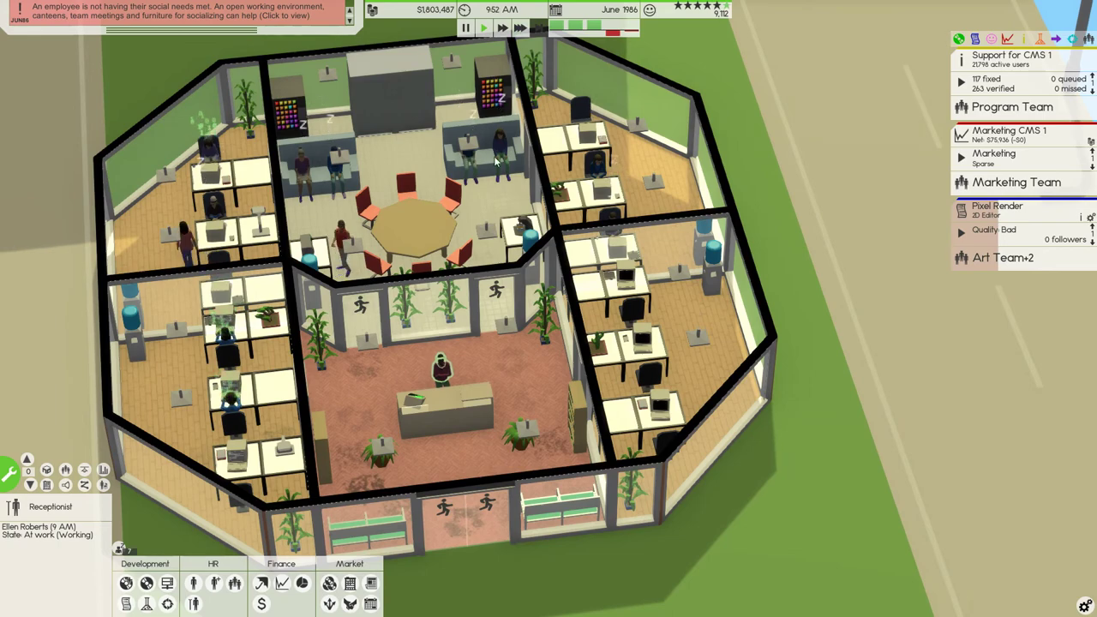
{"action": "left_click", "coordinate": [521, 28]}
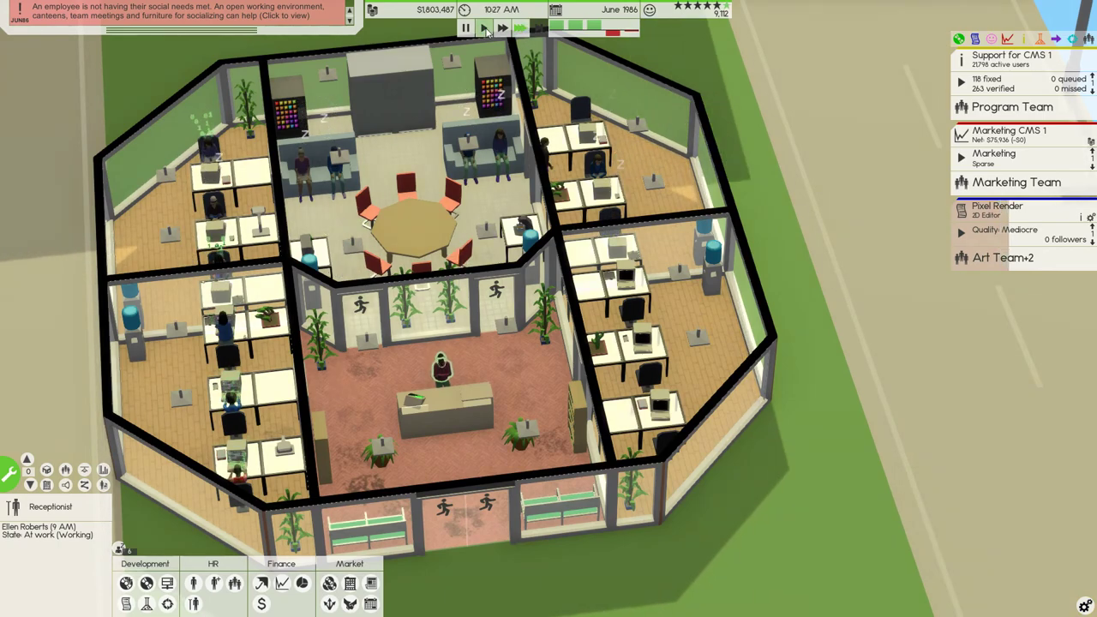
{"action": "left_click", "coordinate": [485, 28]}
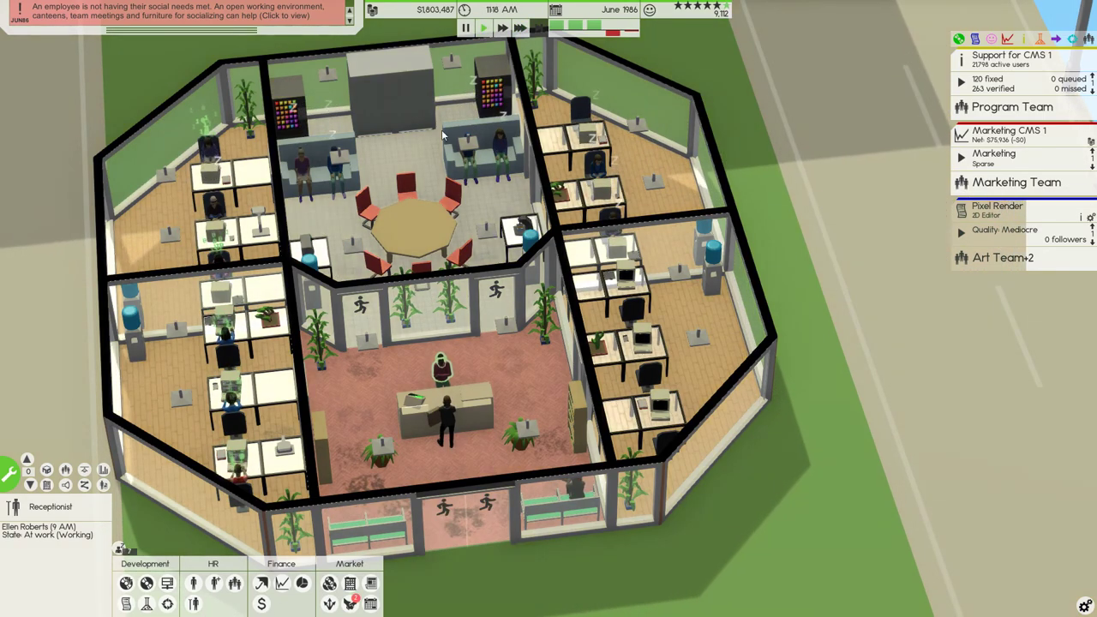
Step: Give all teams access to the central sofa room
{"action": "right_click", "coordinate": [412, 150]}
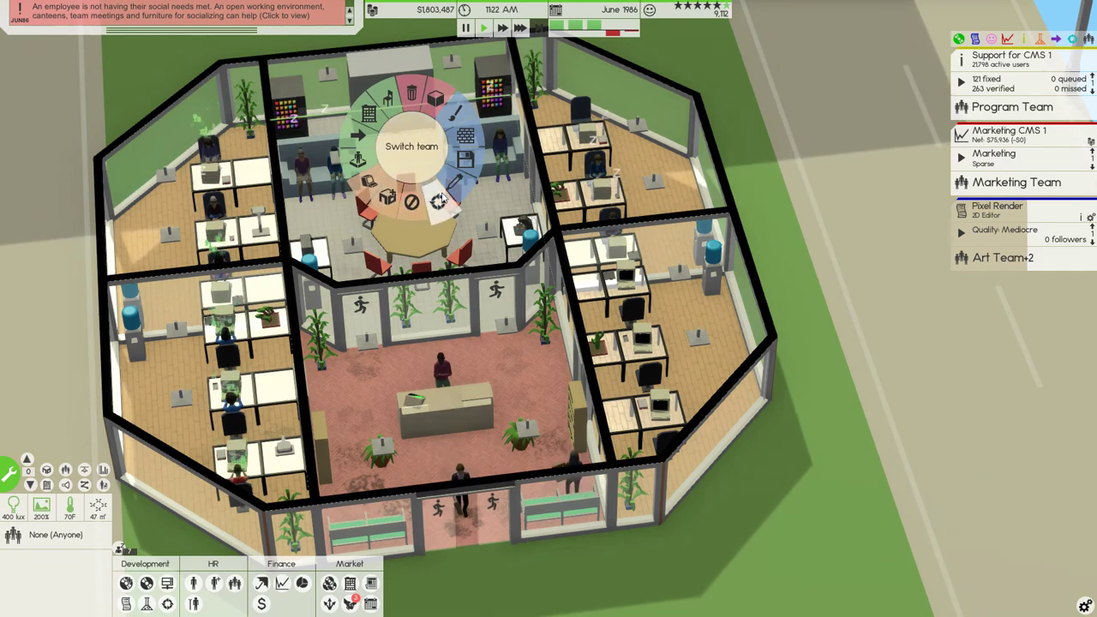
{"action": "left_click", "coordinate": [438, 201]}
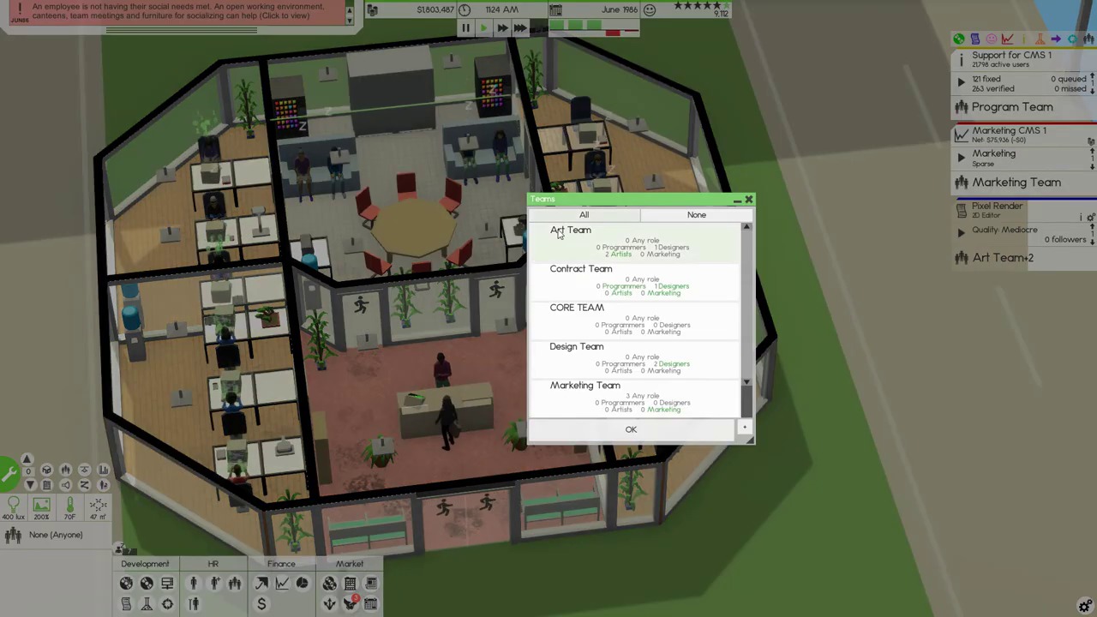
{"action": "left_click", "coordinate": [584, 216]}
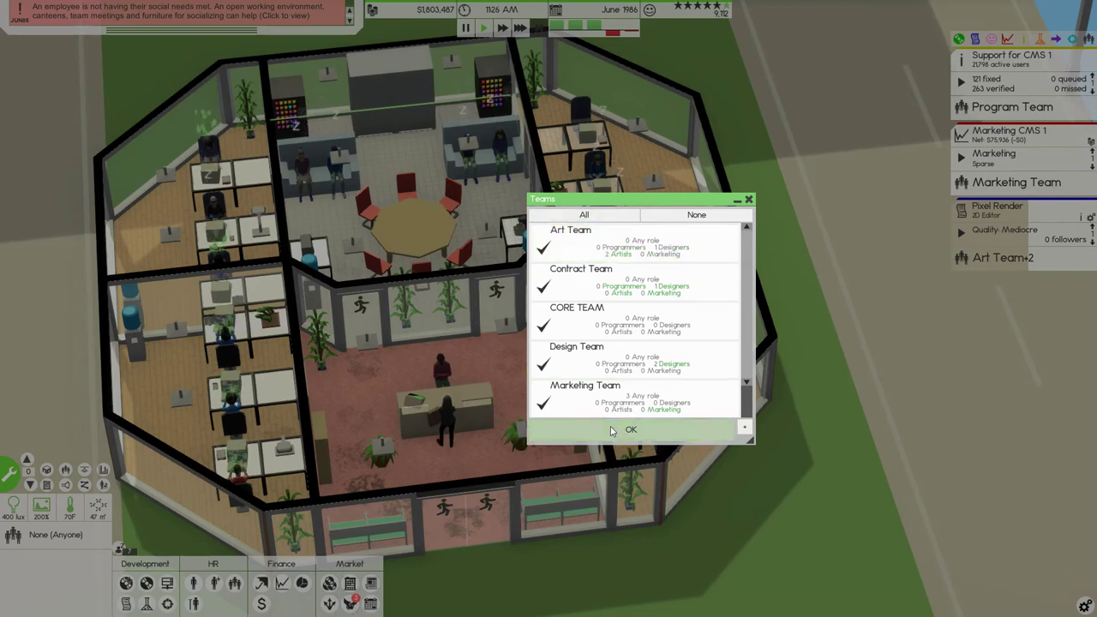
{"action": "left_click", "coordinate": [632, 430]}
Step: Limit the sofa room's usage to Lounge
{"action": "right_click", "coordinate": [480, 196]}
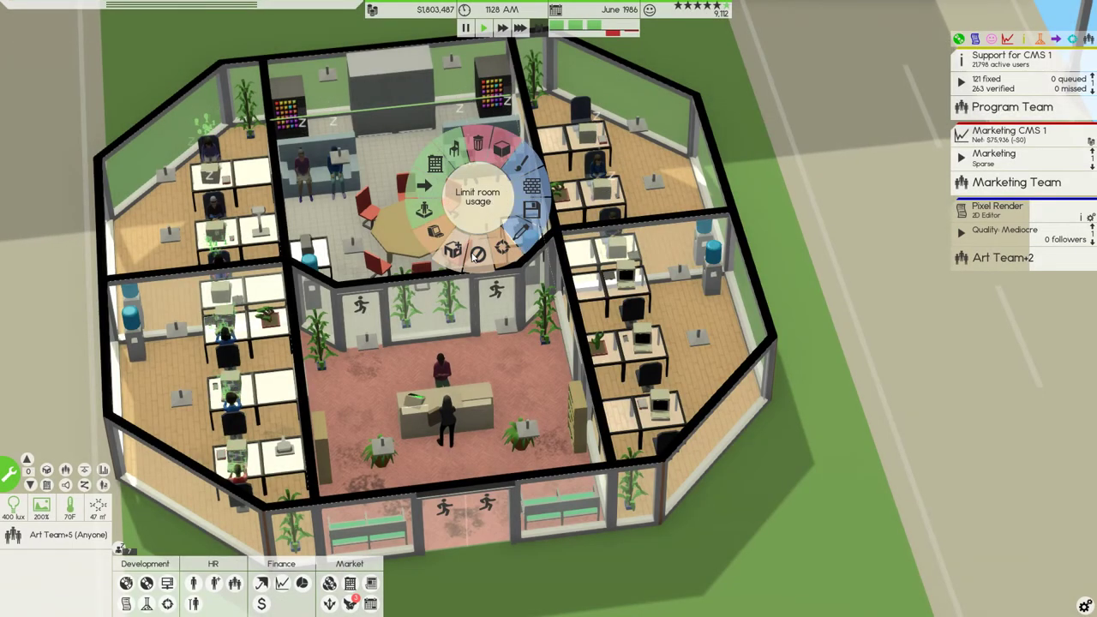
{"action": "left_click", "coordinate": [476, 255]}
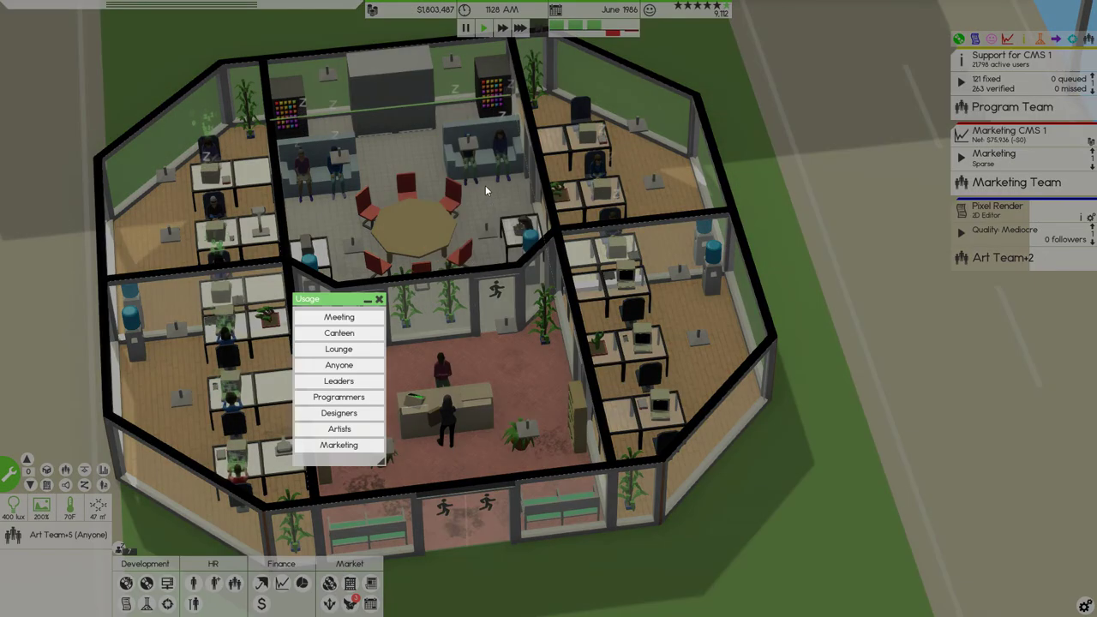
{"action": "left_click", "coordinate": [340, 349]}
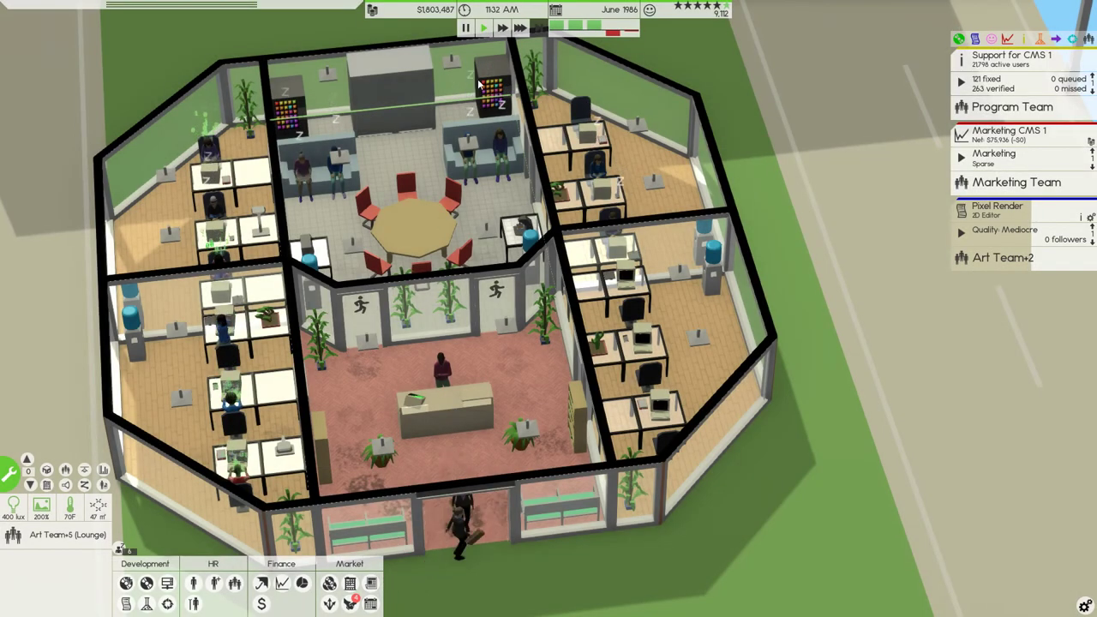
{"action": "scroll", "coordinate": [506, 125], "scroll_direction": "down", "scroll_amount": 4}
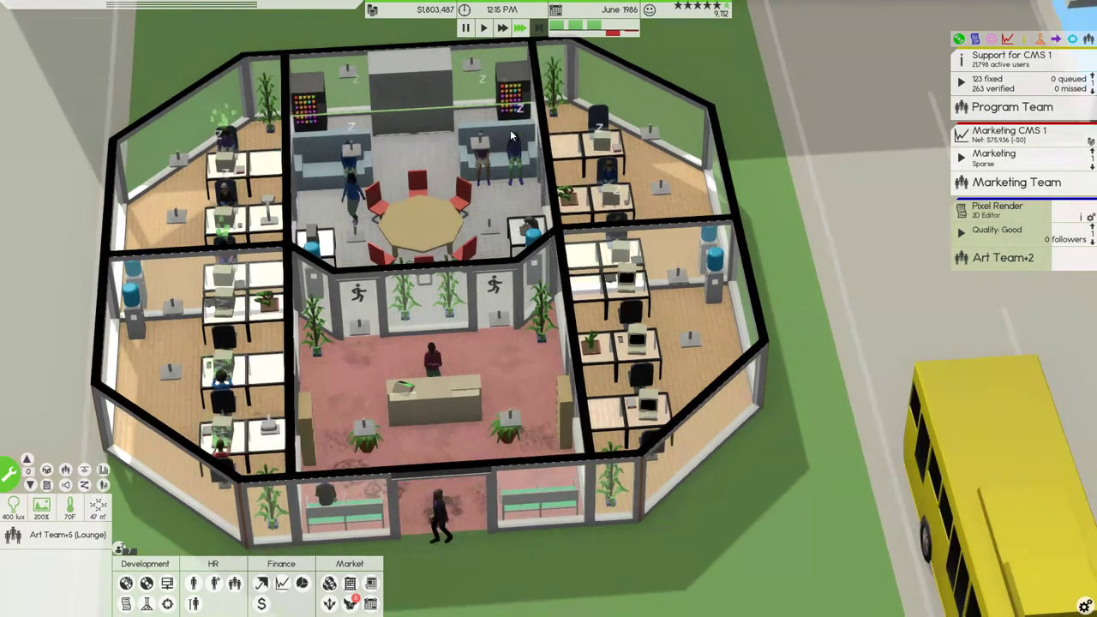
{"action": "scroll", "coordinate": [497, 140], "scroll_direction": "up", "scroll_amount": 2}
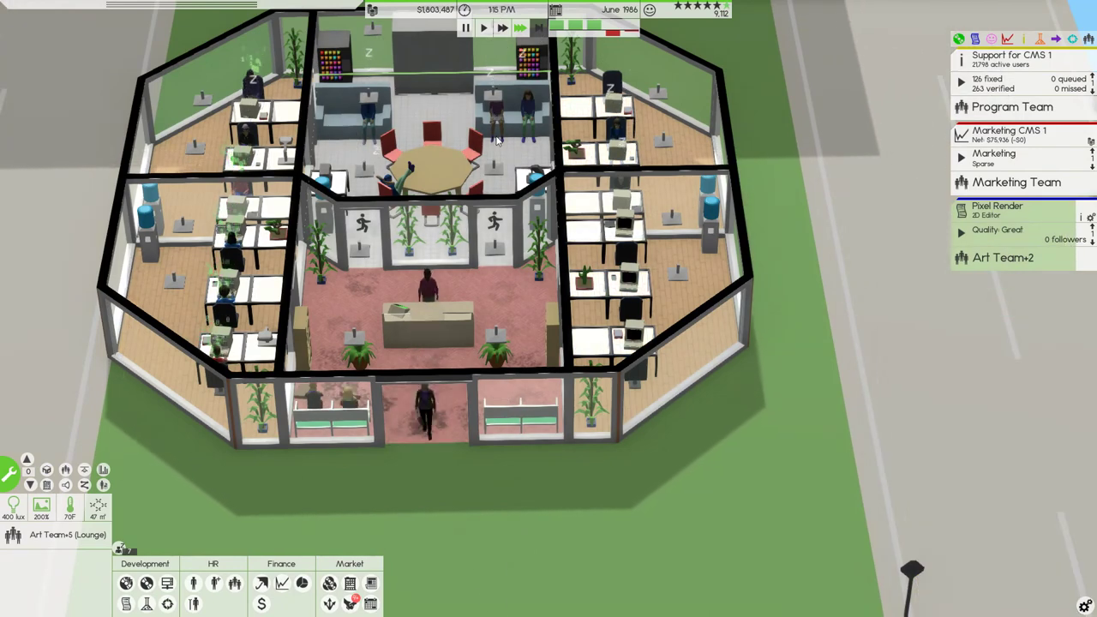
Step: Move Pixel Render into the Alpha development phase
{"action": "left_click", "coordinate": [999, 210]}
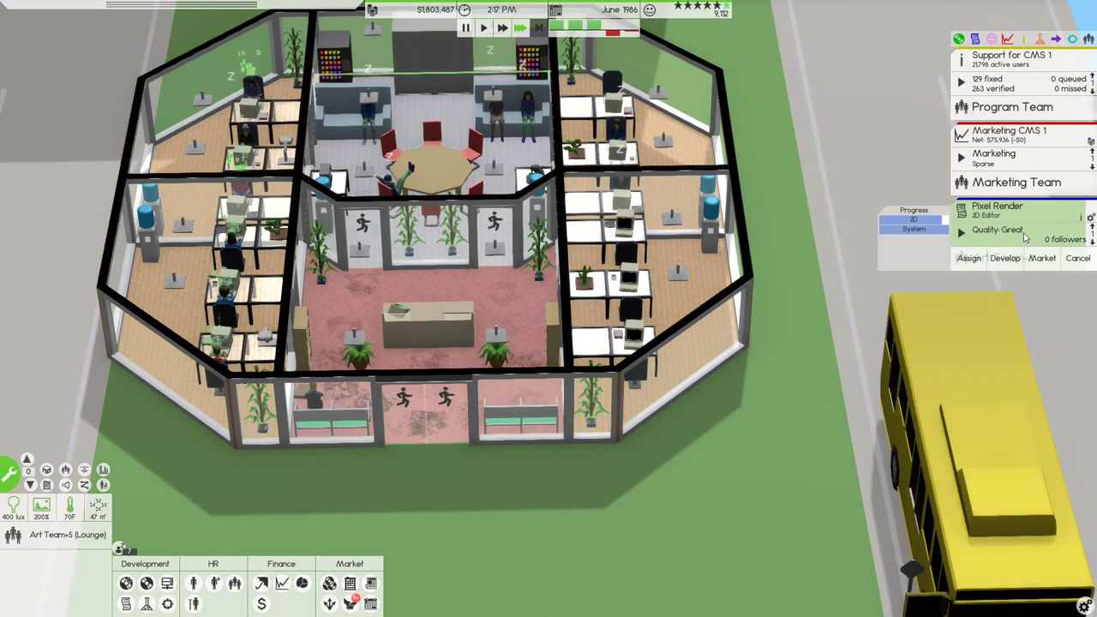
{"action": "left_click", "coordinate": [1004, 258]}
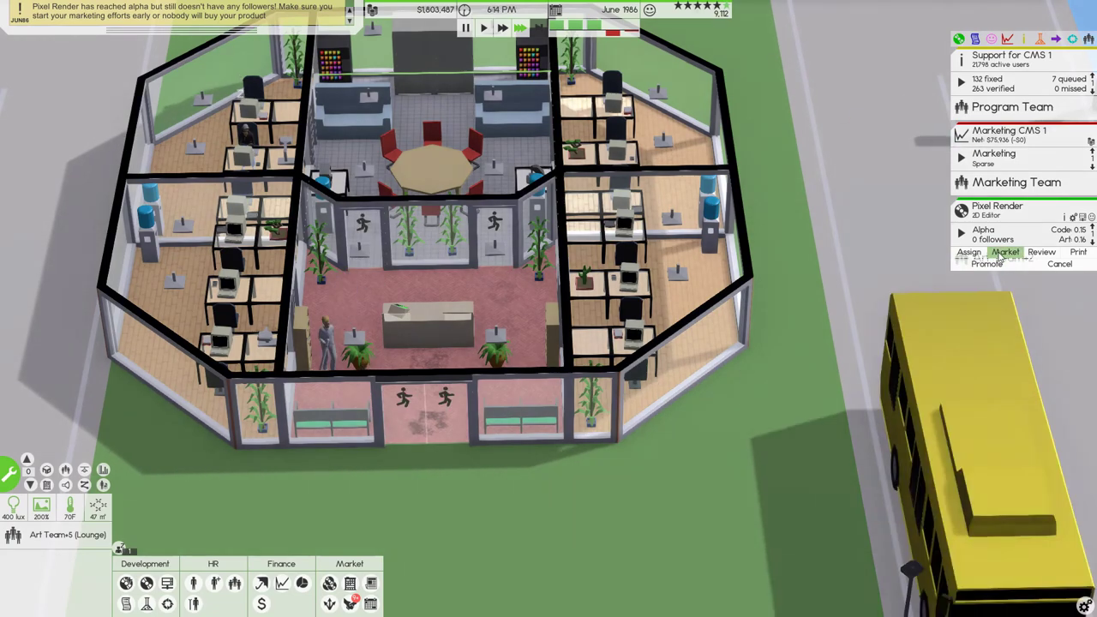
{"action": "left_click", "coordinate": [982, 265]}
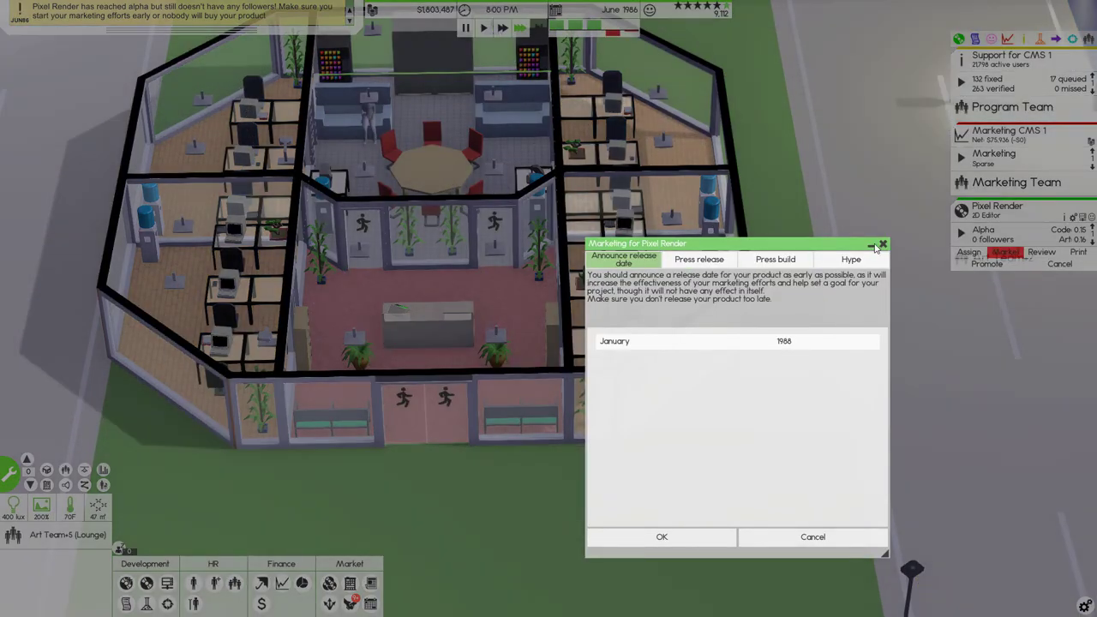
{"action": "left_click", "coordinate": [883, 245]}
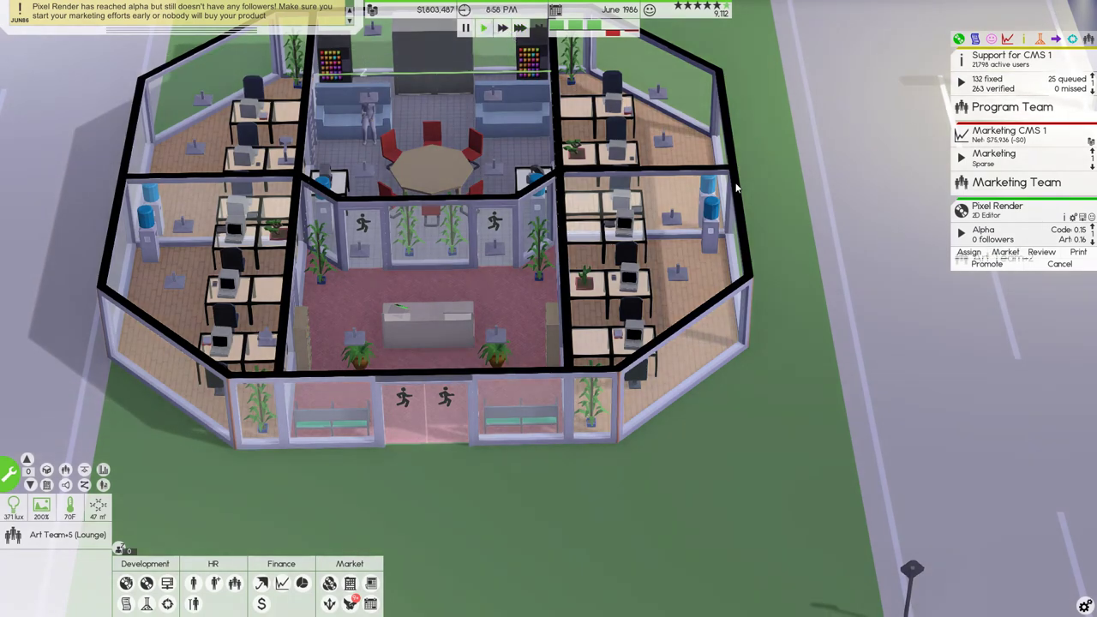
Step: Announce January 1988 as Pixel Render's release date and confirm it
{"action": "left_click", "coordinate": [1005, 252]}
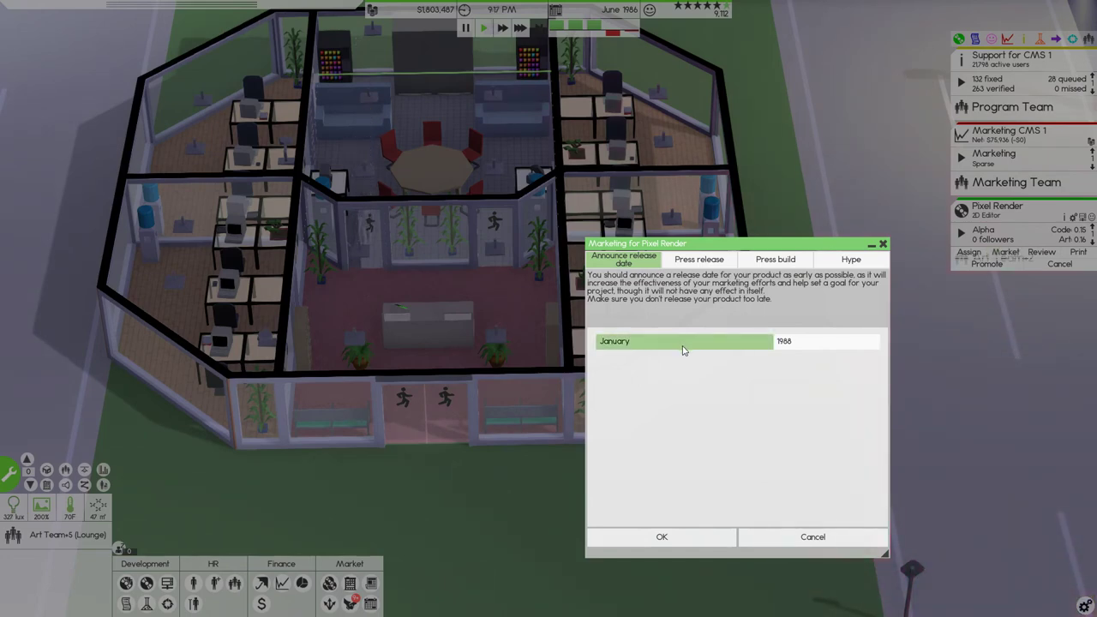
{"action": "left_click", "coordinate": [711, 536]}
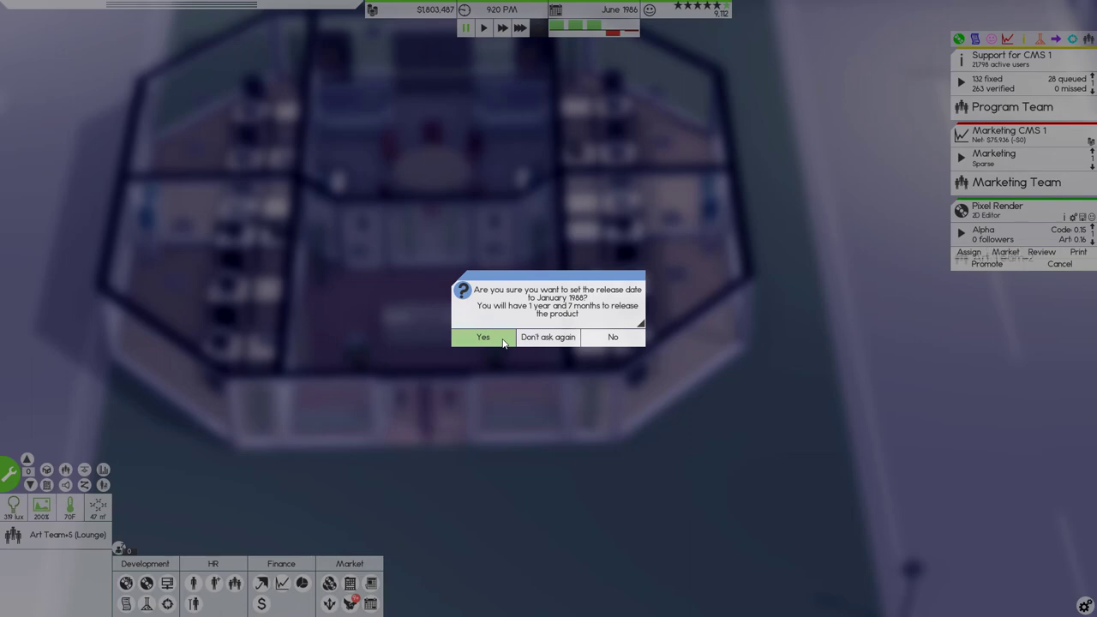
{"action": "left_click", "coordinate": [504, 340]}
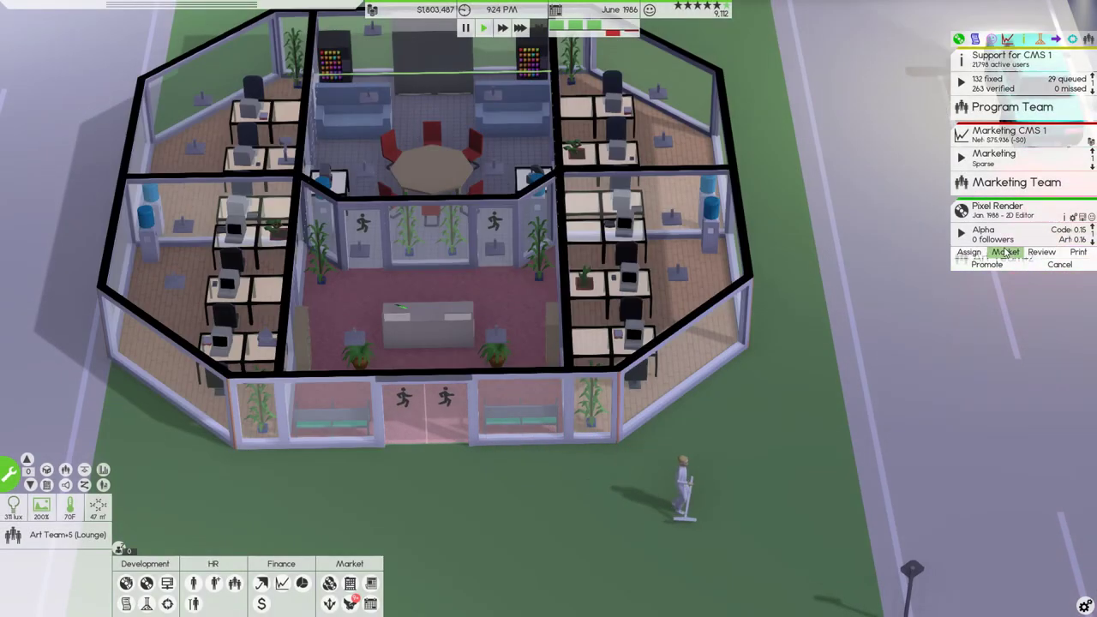
Step: Swap Contract Team for Marketing Team on Pixel Render's press release and launch it
{"action": "left_click", "coordinate": [1008, 252]}
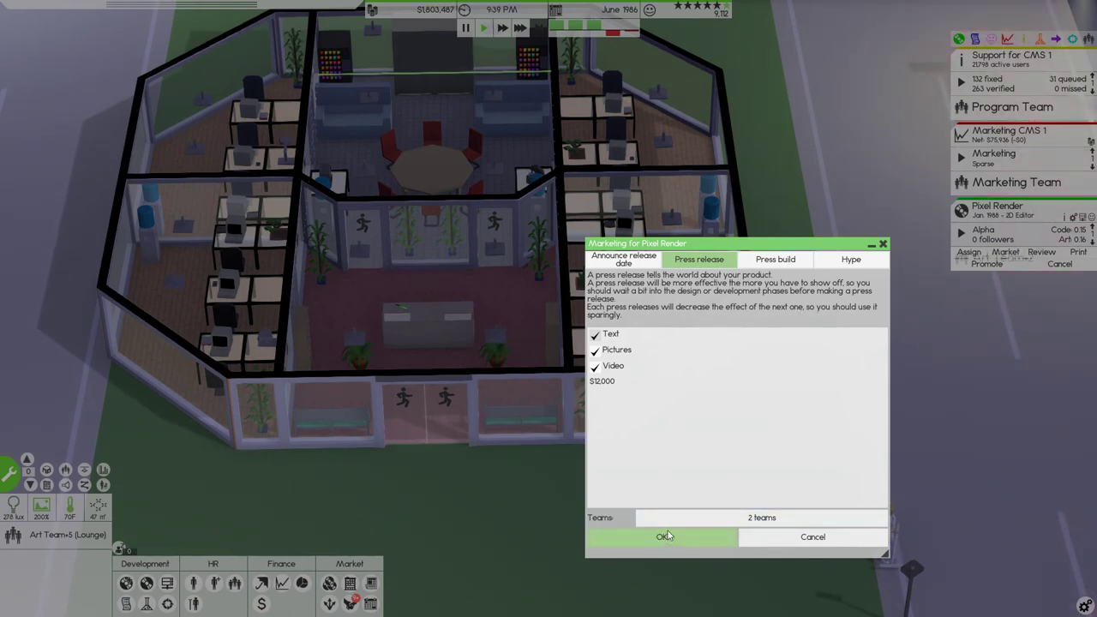
{"action": "left_click", "coordinate": [763, 518]}
{"action": "left_click", "coordinate": [601, 281]}
{"action": "left_click", "coordinate": [600, 399]}
{"action": "left_click", "coordinate": [635, 430]}
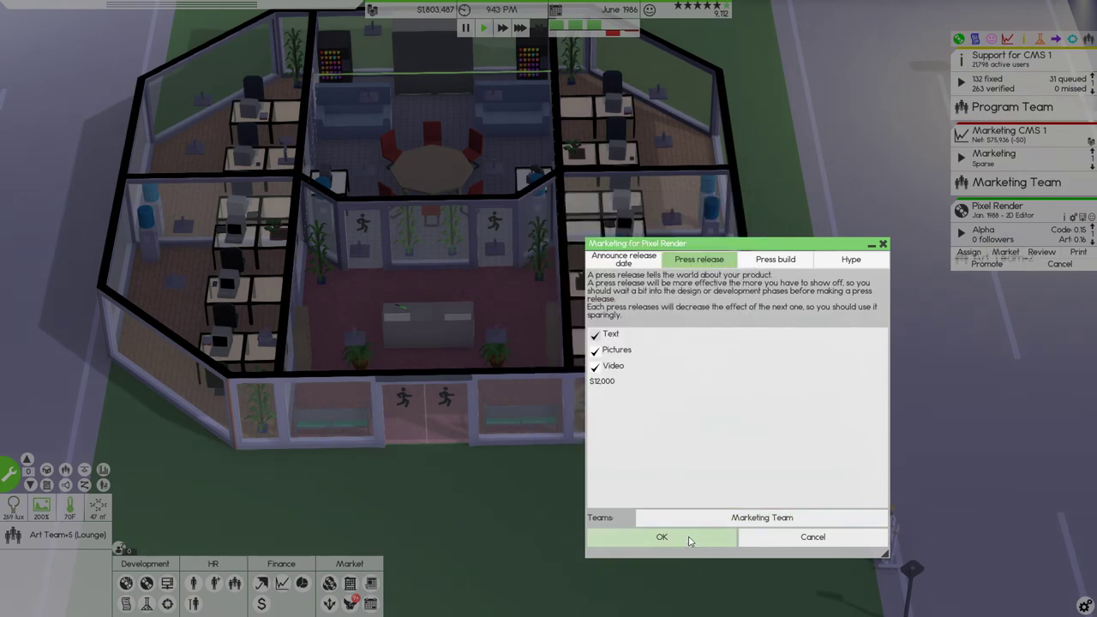
{"action": "left_click", "coordinate": [662, 536]}
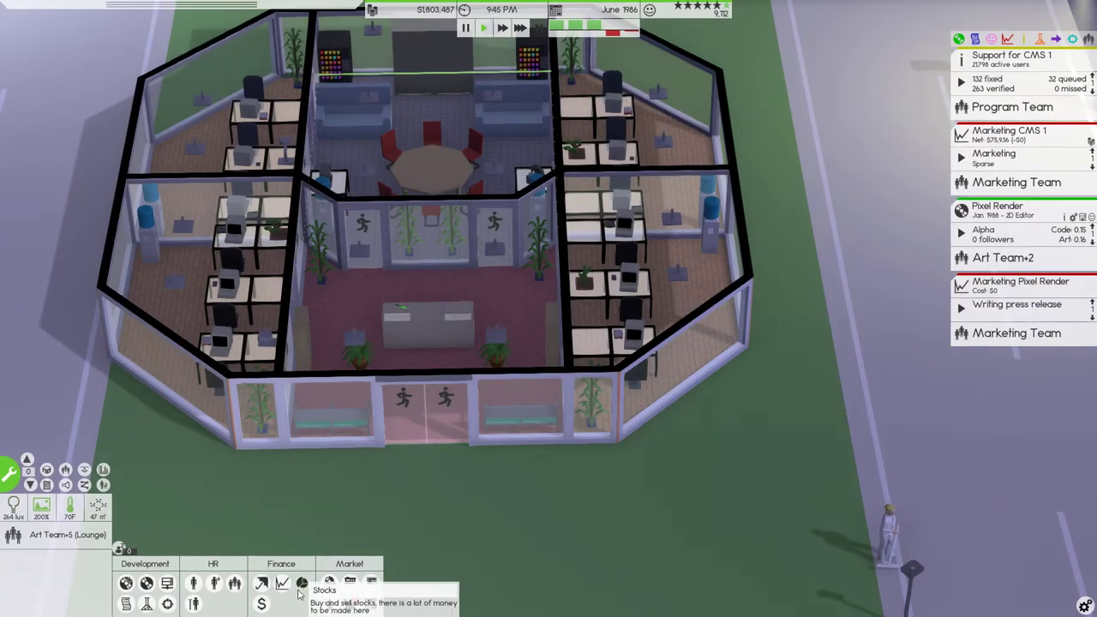
Step: Make the first Any-role Marketing Team member a Marketer
{"action": "left_click", "coordinate": [235, 583]}
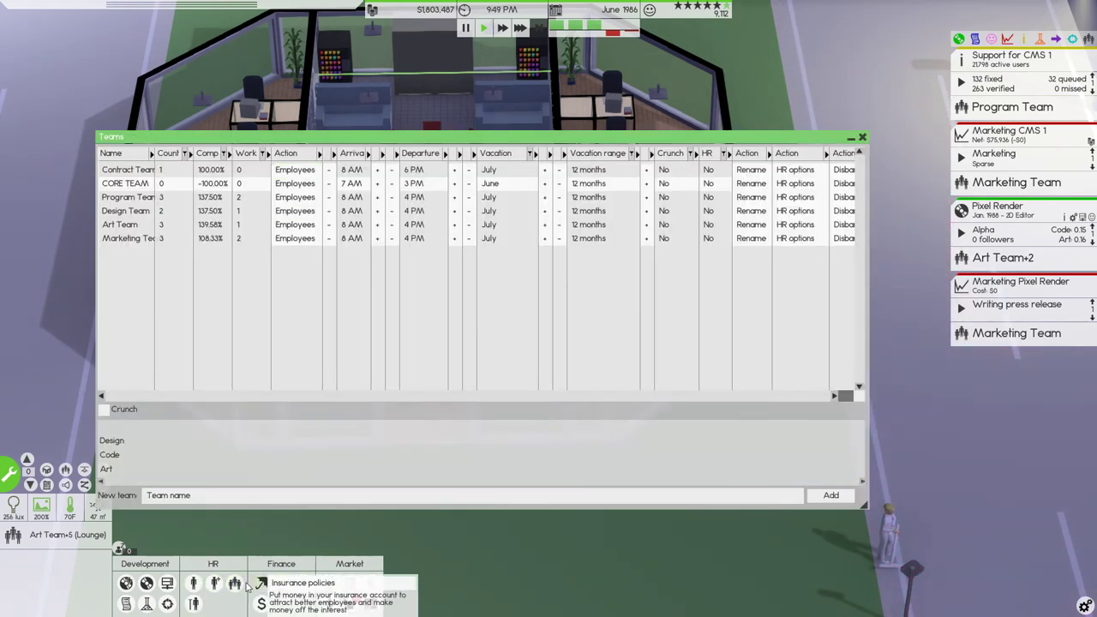
{"action": "left_click", "coordinate": [196, 584]}
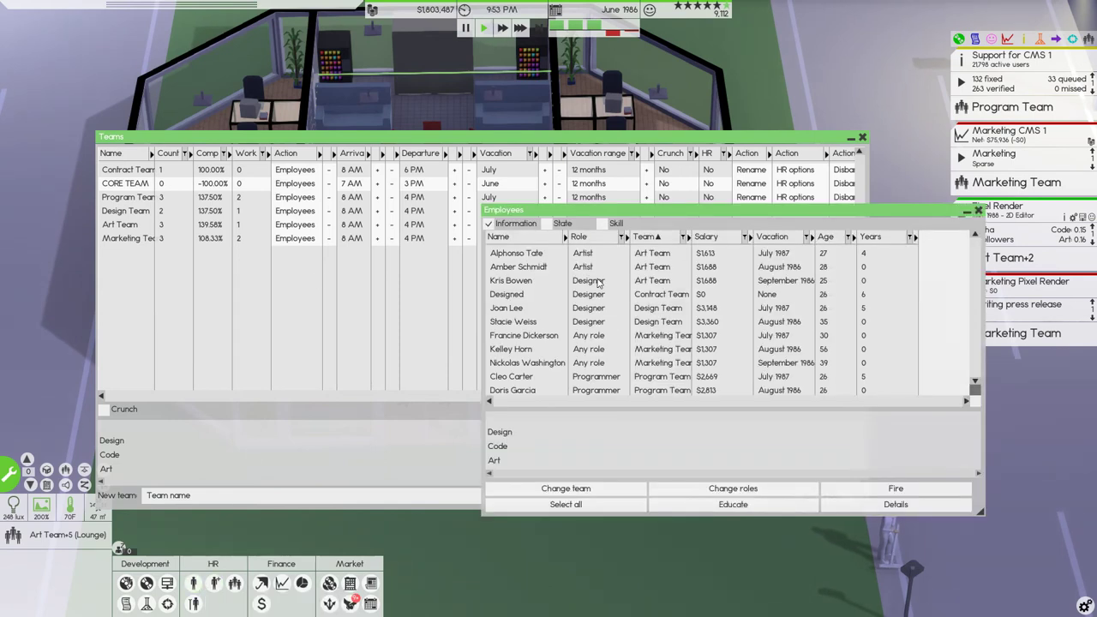
{"action": "left_click", "coordinate": [589, 350]}
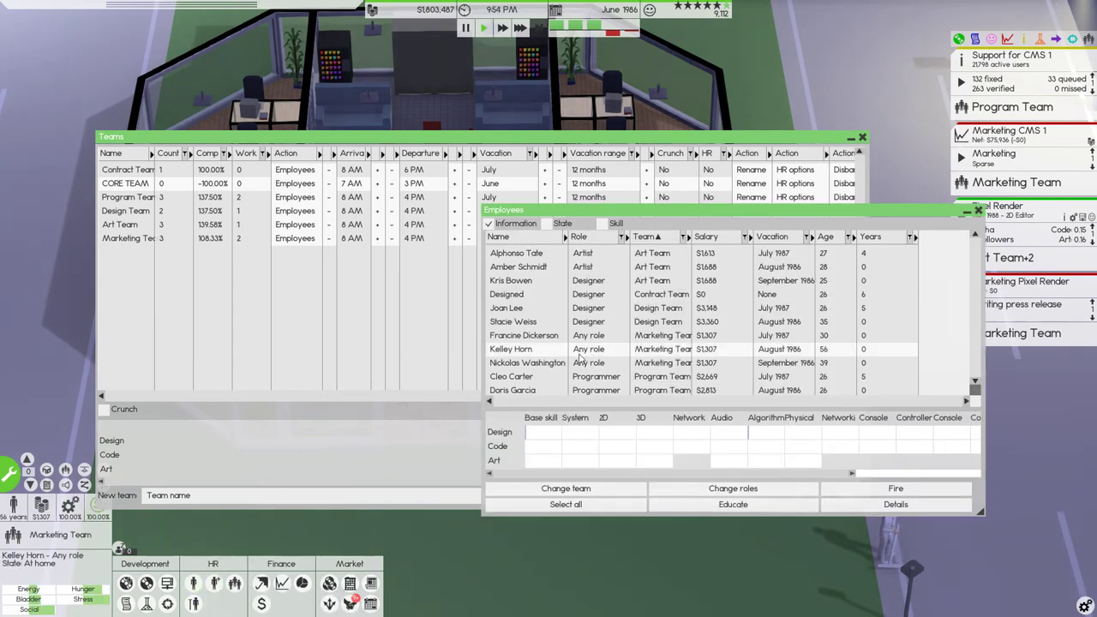
{"action": "left_click", "coordinate": [702, 489]}
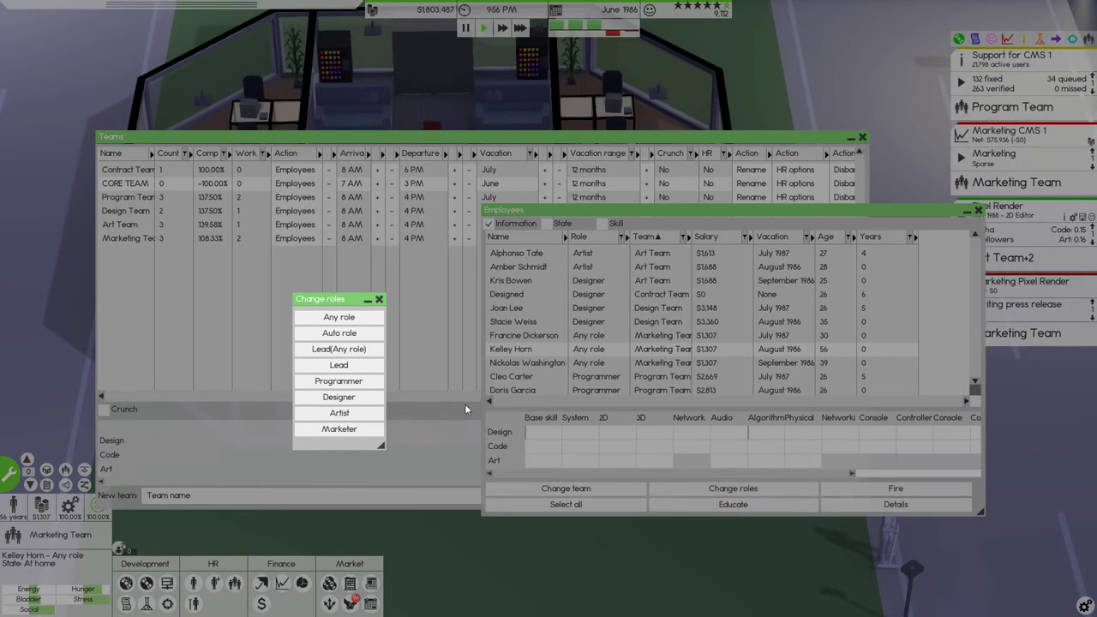
{"action": "left_click", "coordinate": [358, 429]}
Step: Make the remaining two Any-role Marketing Team members Marketers and close the employee list
{"action": "left_click", "coordinate": [593, 364]}
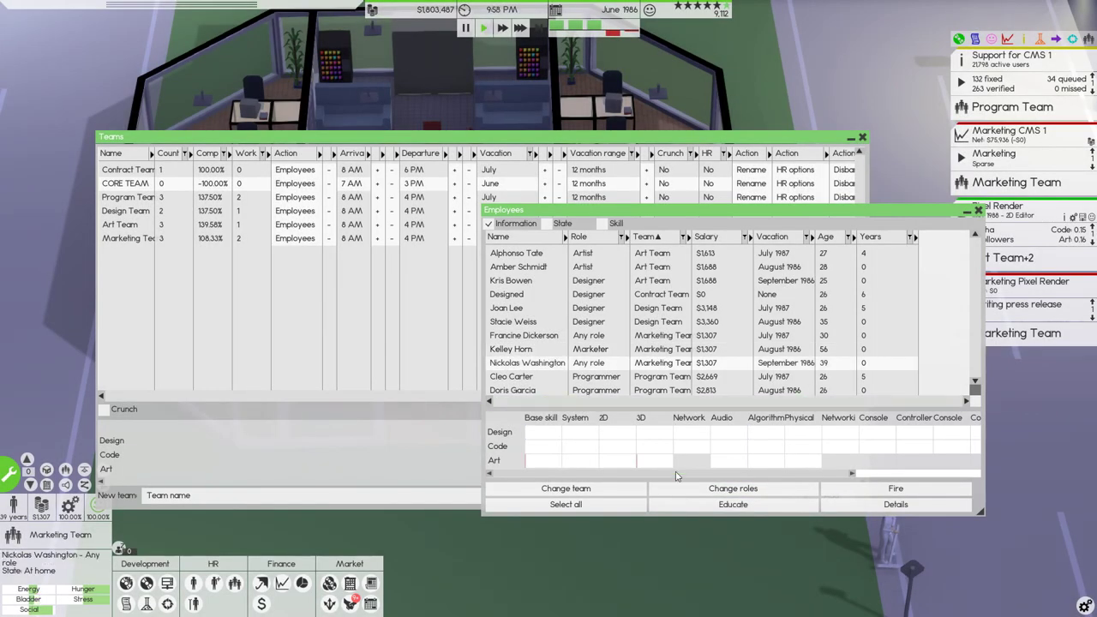
{"action": "left_click", "coordinate": [685, 487]}
{"action": "left_click", "coordinate": [339, 429]}
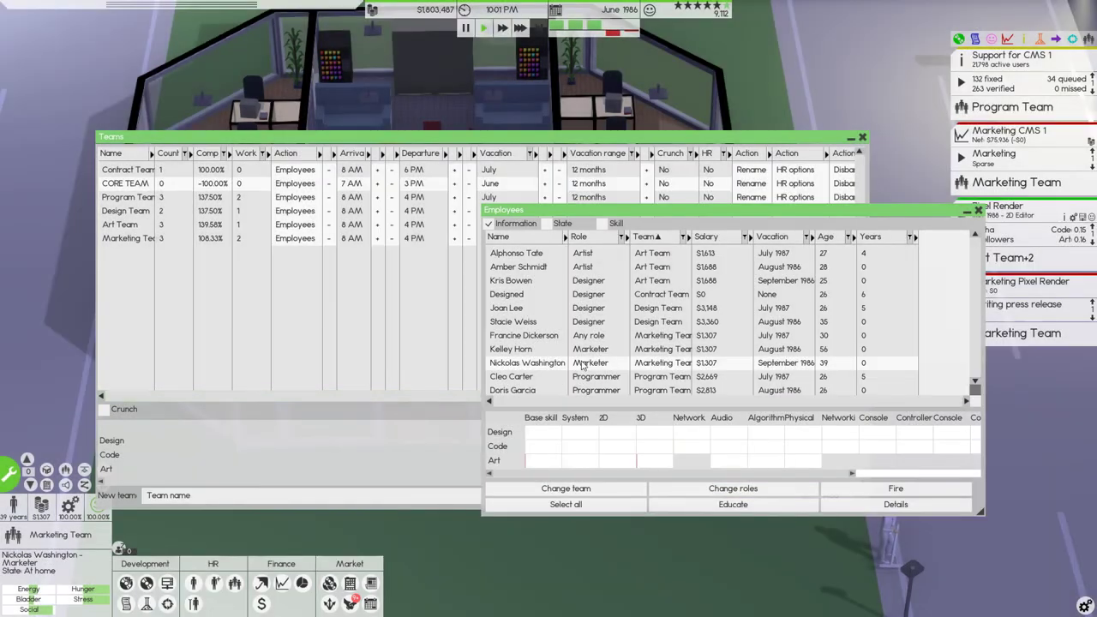
{"action": "left_click", "coordinate": [590, 336]}
{"action": "left_click", "coordinate": [677, 490]}
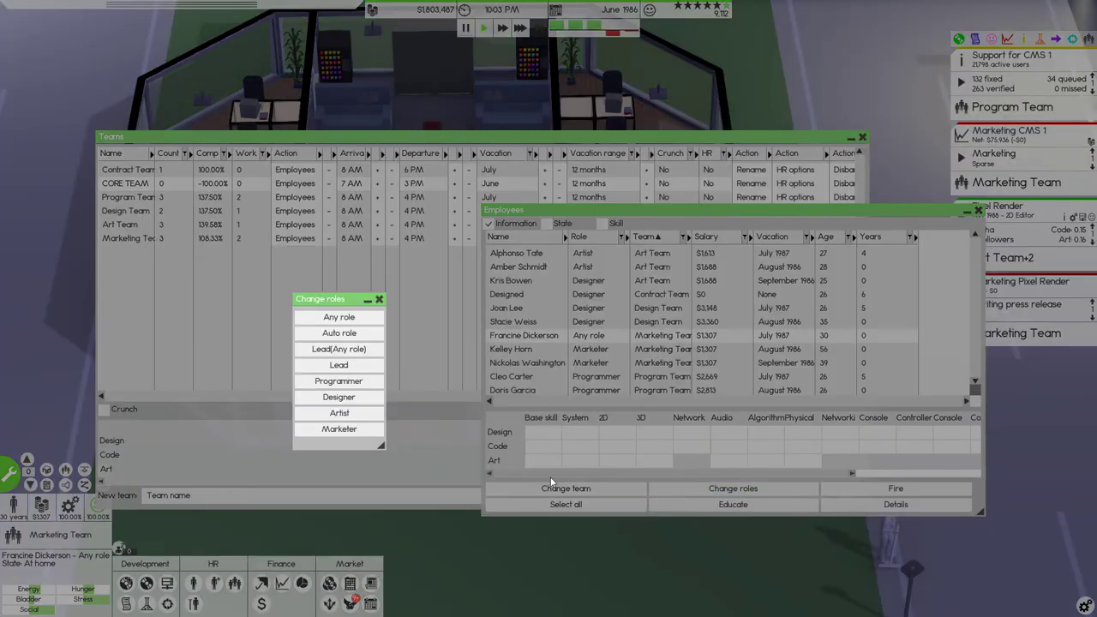
{"action": "left_click", "coordinate": [356, 431]}
{"action": "left_click", "coordinate": [979, 209]}
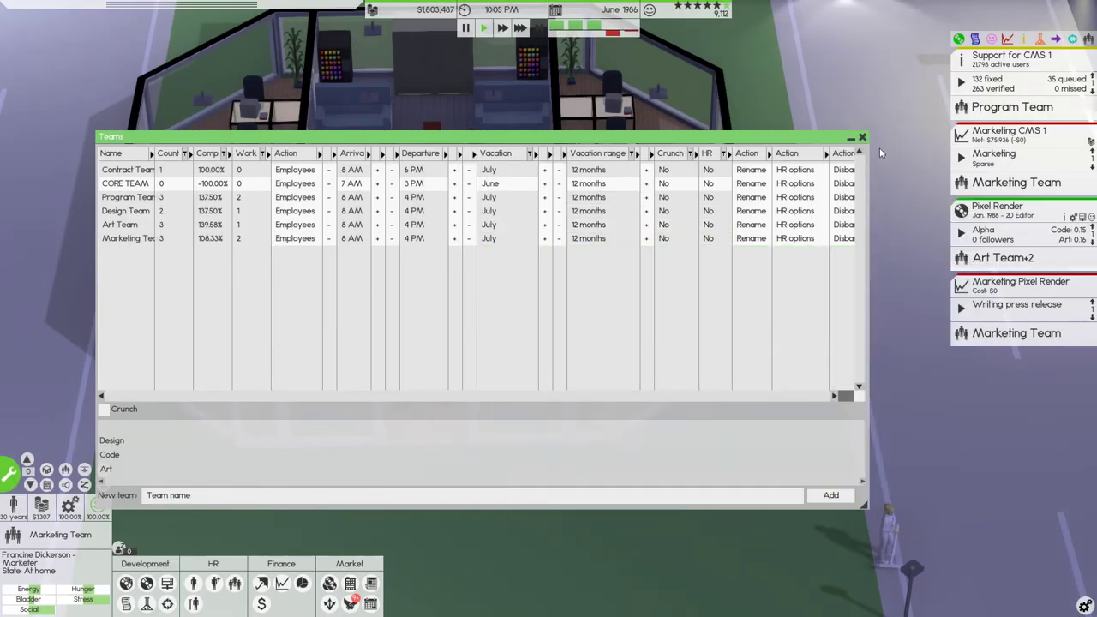
Step: Close the teams overview and run at top speed, skipping through the night
{"action": "left_click", "coordinate": [863, 137]}
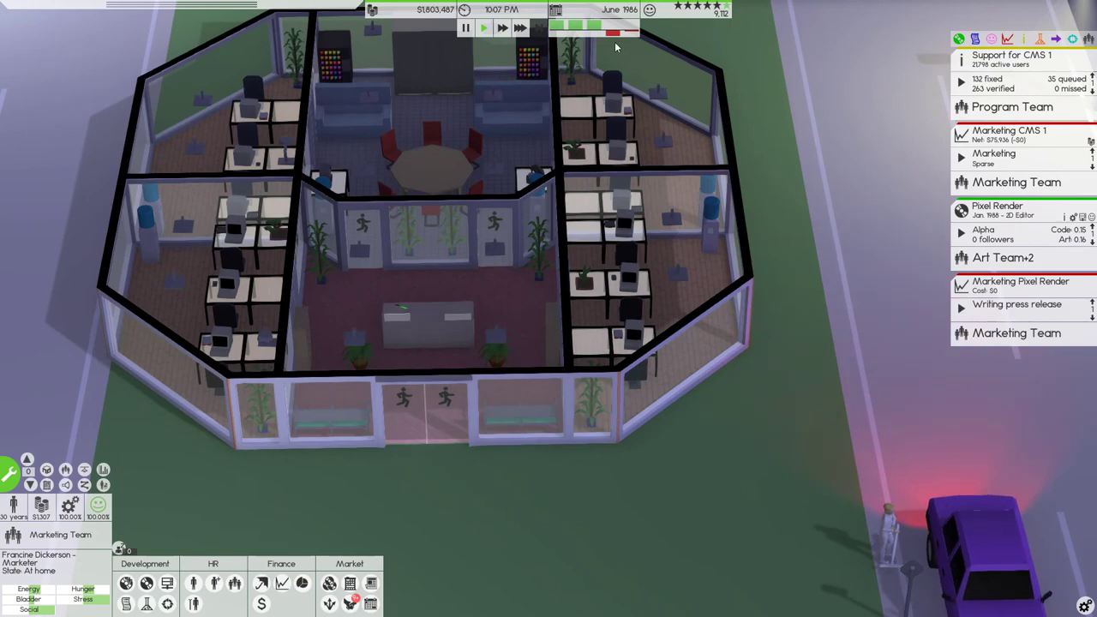
{"action": "left_click", "coordinate": [521, 28]}
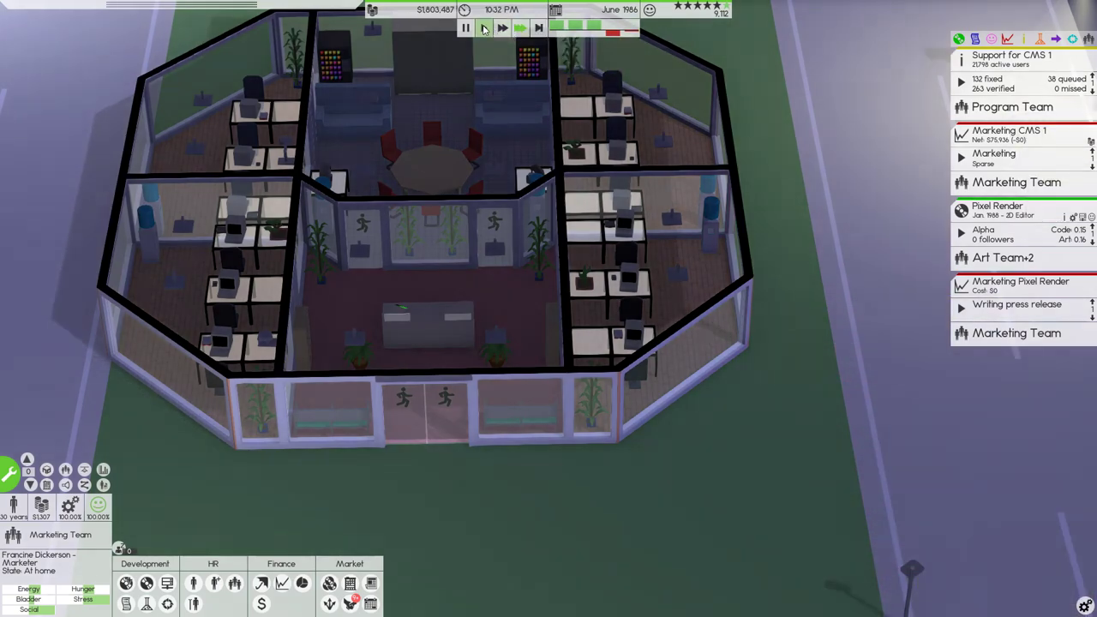
{"action": "left_click", "coordinate": [539, 28]}
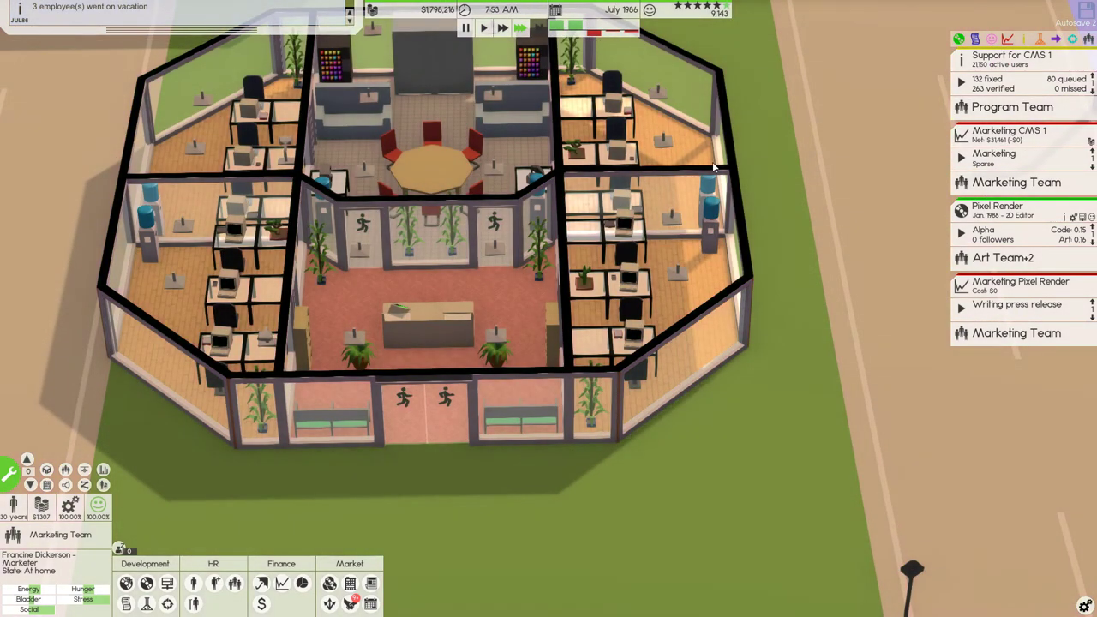
{"action": "key", "text": "q"}
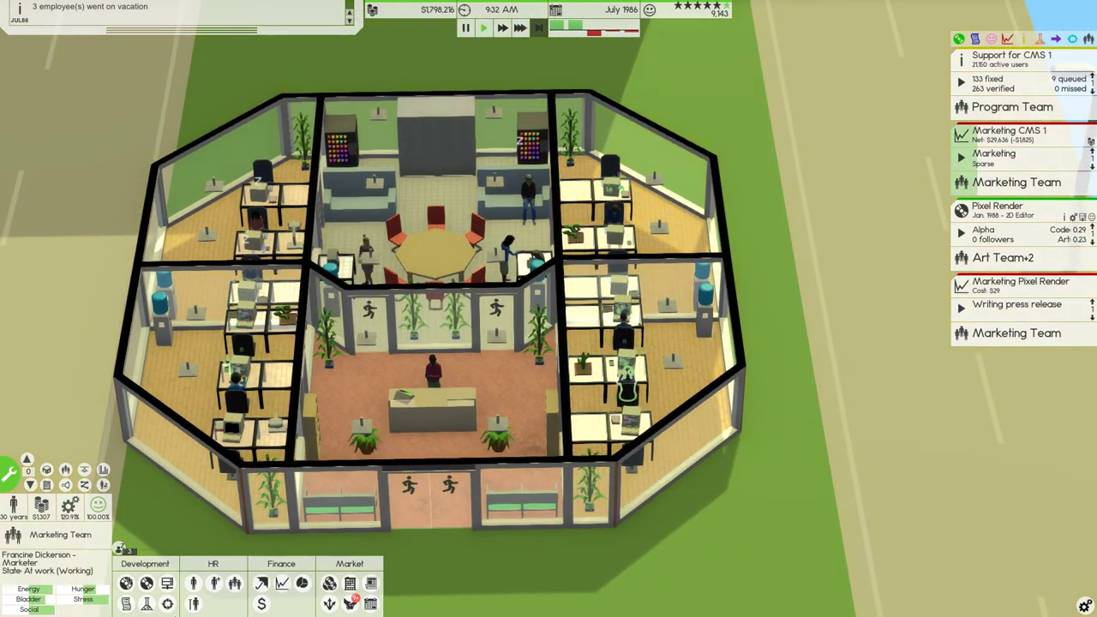
Step: Check the team overview, keep the simulation fast, and select Pixel Render's Alpha row
{"action": "left_click", "coordinate": [235, 584]}
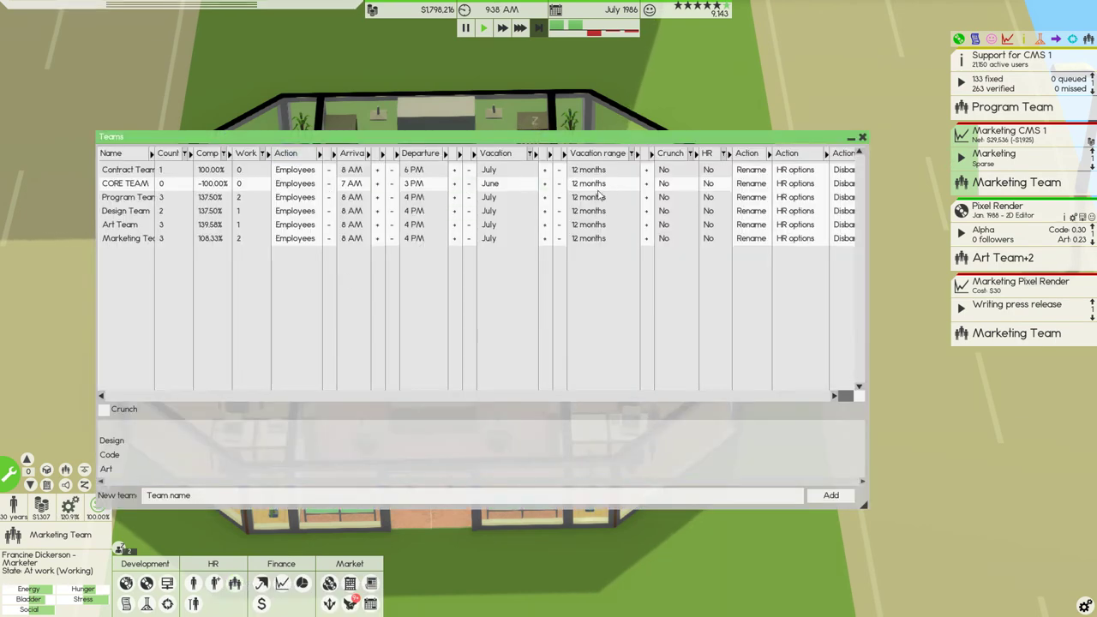
{"action": "left_click", "coordinate": [863, 137]}
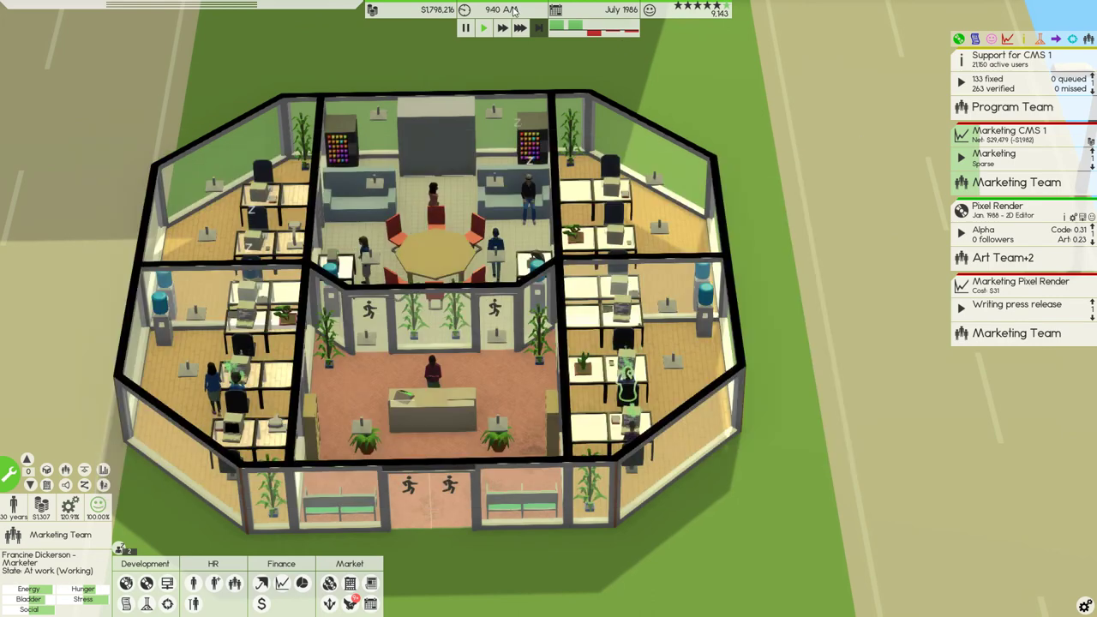
{"action": "left_click", "coordinate": [518, 28]}
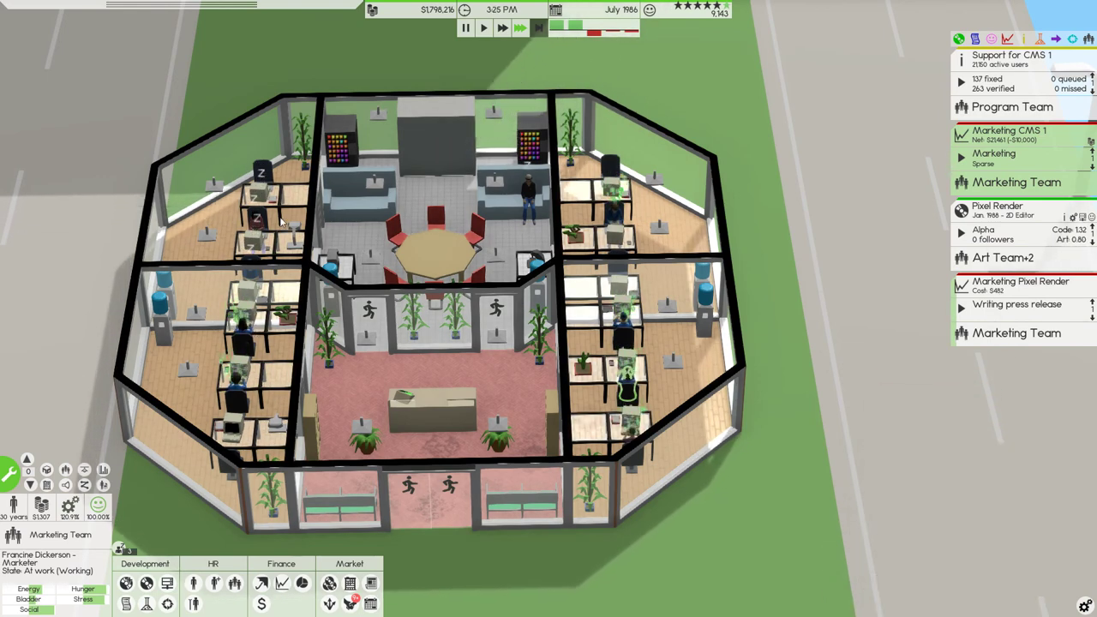
{"action": "left_click", "coordinate": [1008, 231]}
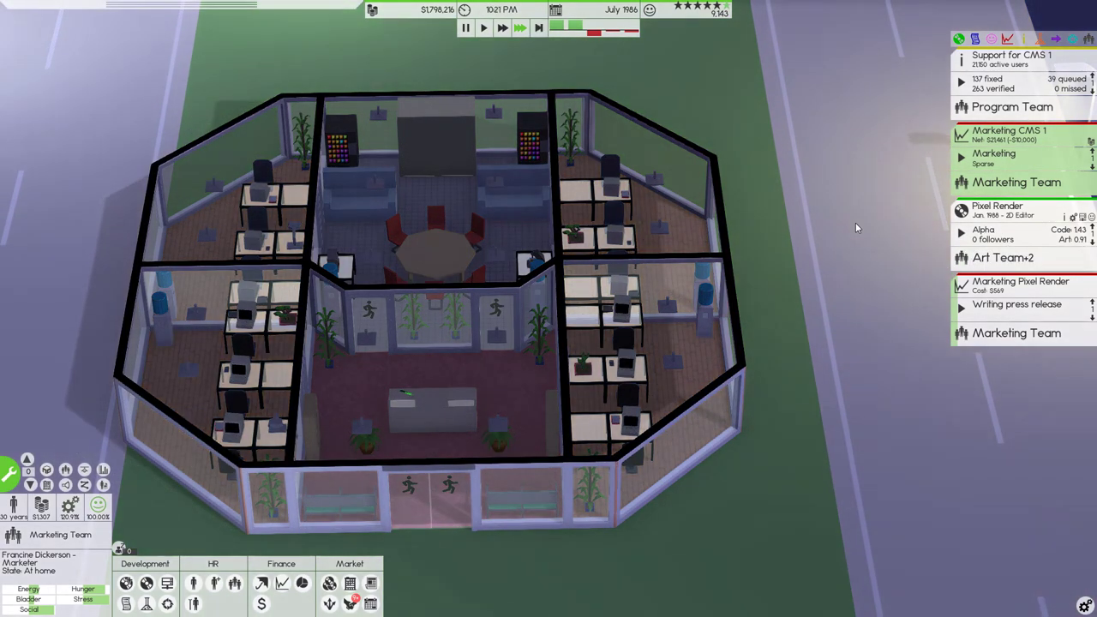
Step: Check that Art, Design and Program Team are still assigned to Pixel Render, then close the list
{"action": "left_click", "coordinate": [969, 252]}
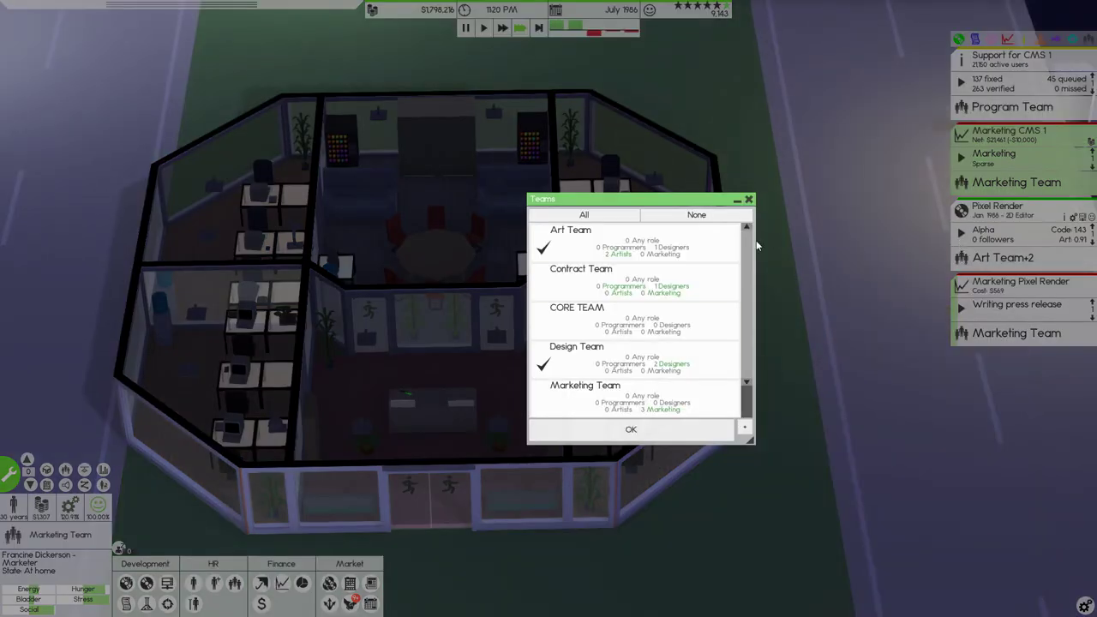
{"action": "scroll", "coordinate": [673, 255], "scroll_direction": "down", "scroll_amount": 1}
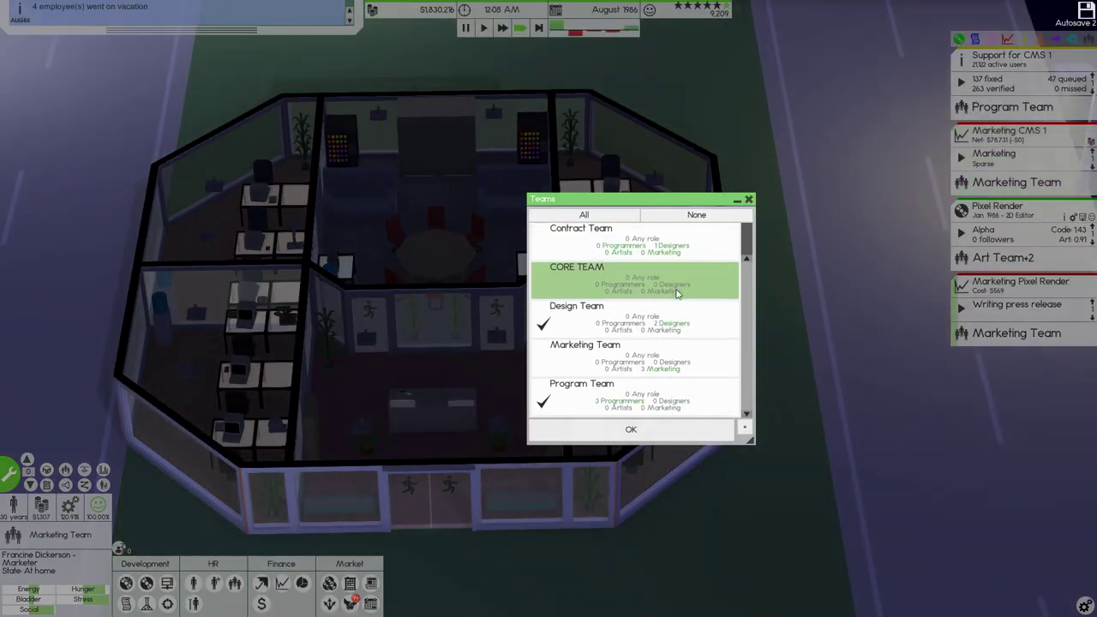
{"action": "scroll", "coordinate": [675, 304], "scroll_direction": "up", "scroll_amount": 1}
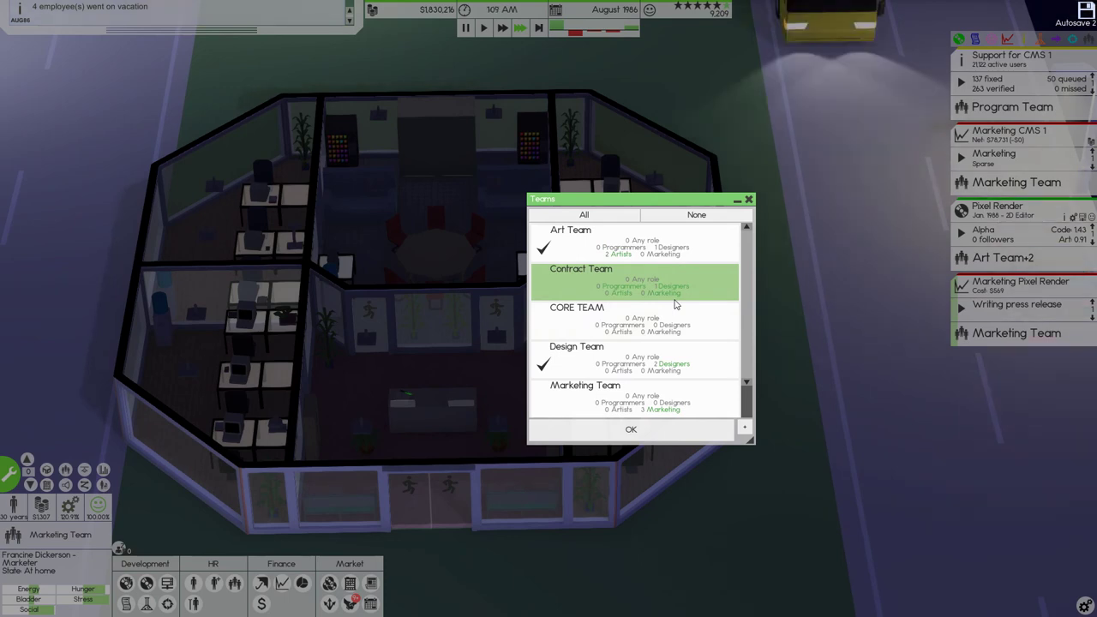
{"action": "scroll", "coordinate": [675, 304], "scroll_direction": "down", "scroll_amount": 1}
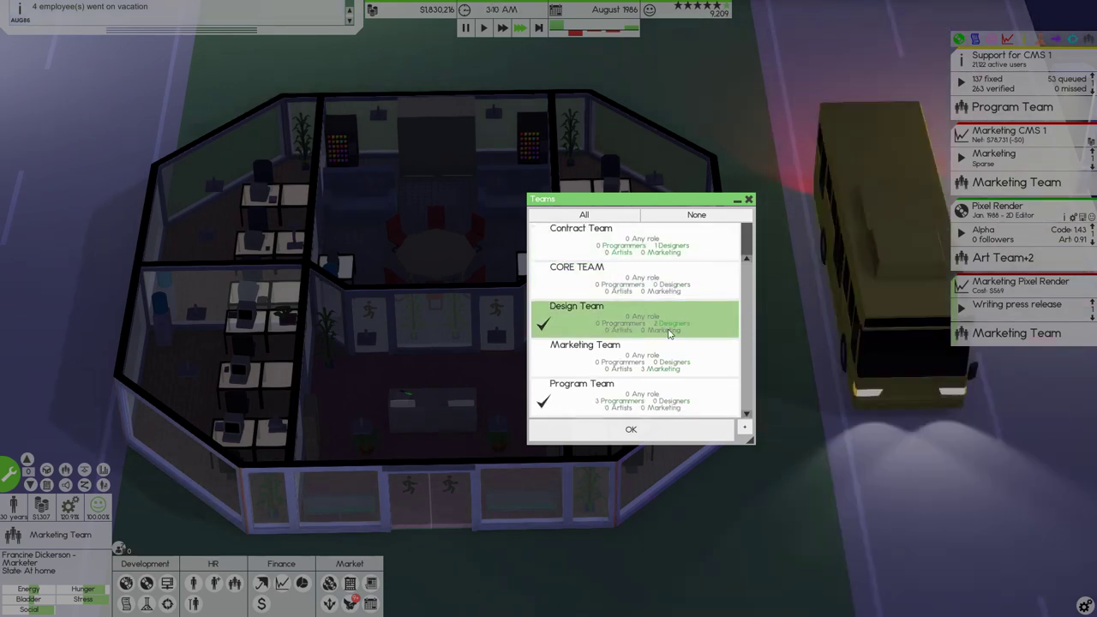
{"action": "scroll", "coordinate": [664, 330], "scroll_direction": "up", "scroll_amount": 1}
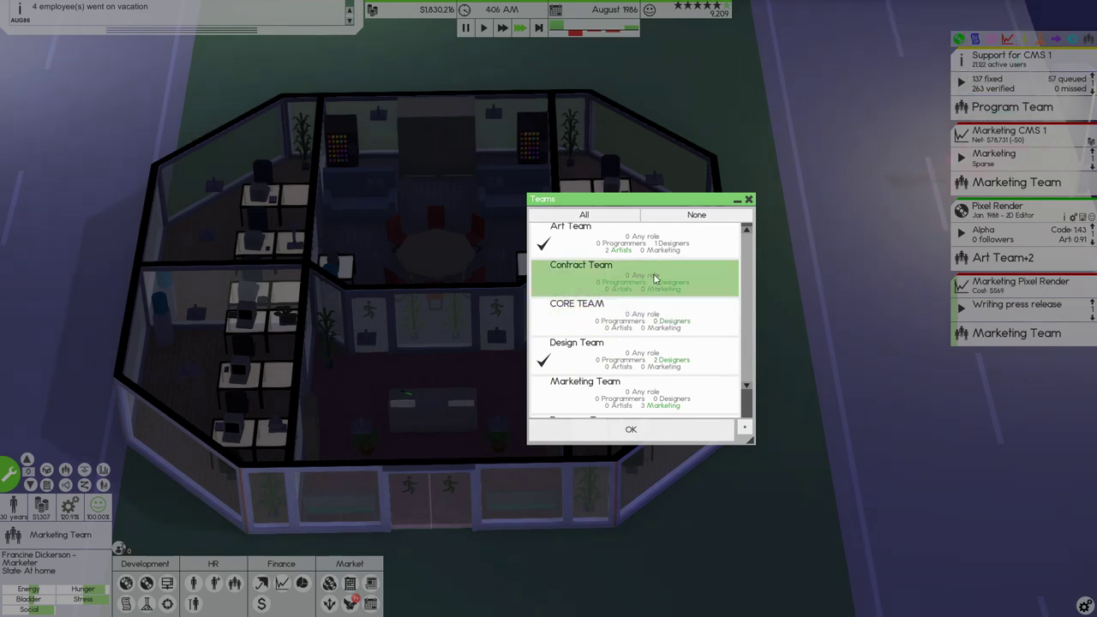
{"action": "scroll", "coordinate": [655, 274], "scroll_direction": "up", "scroll_amount": 1}
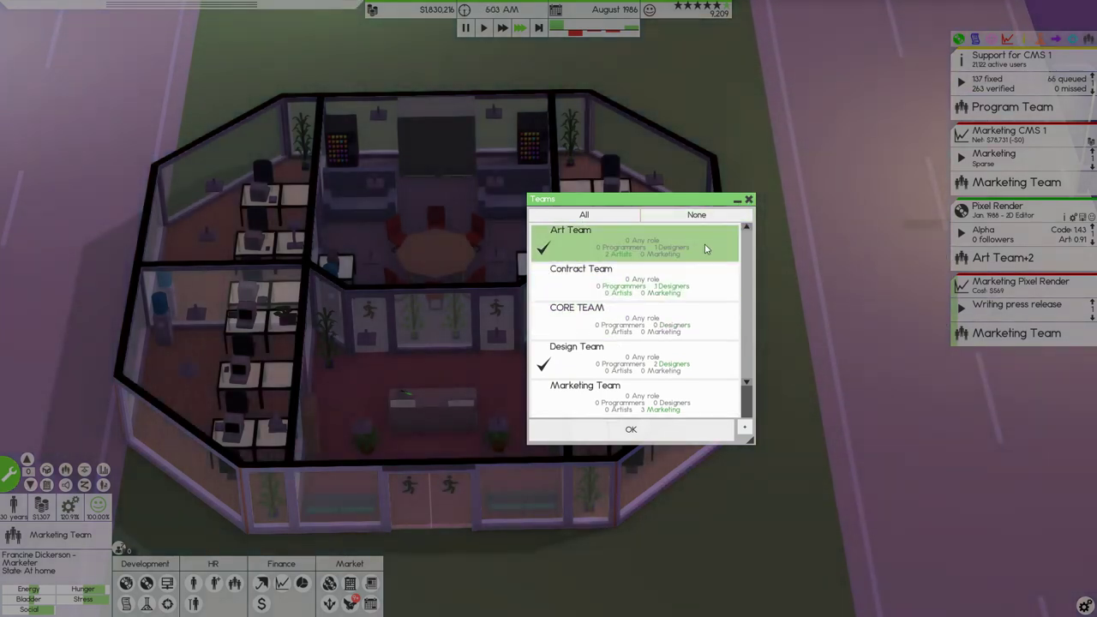
{"action": "key", "text": "Escape"}
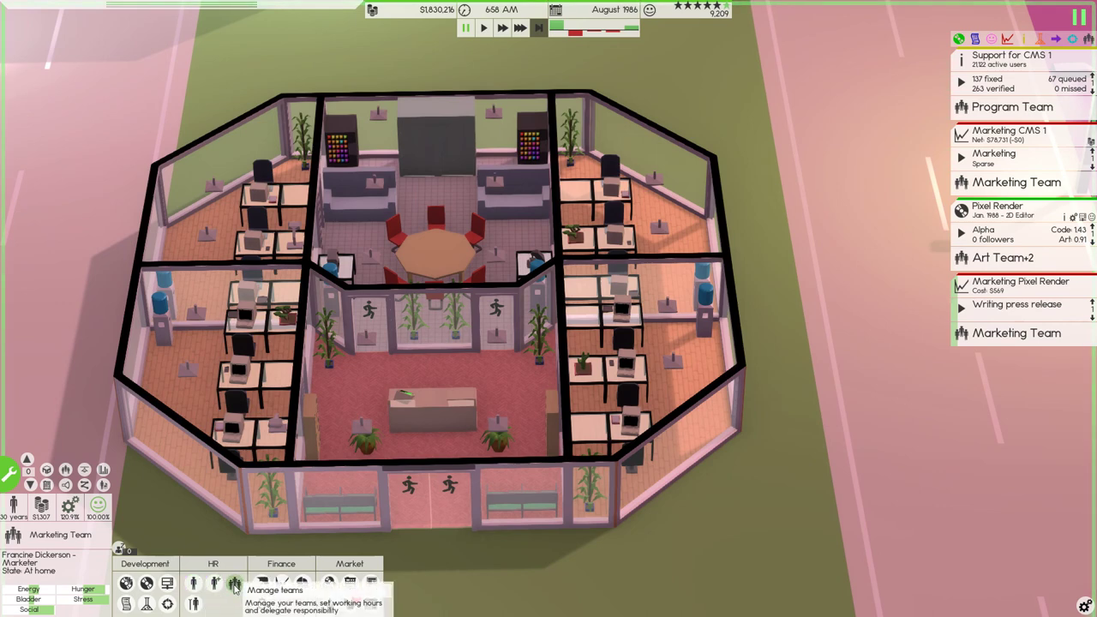
Step: Change the Art Team member working as Designer to the Artist role
{"action": "left_click", "coordinate": [214, 586]}
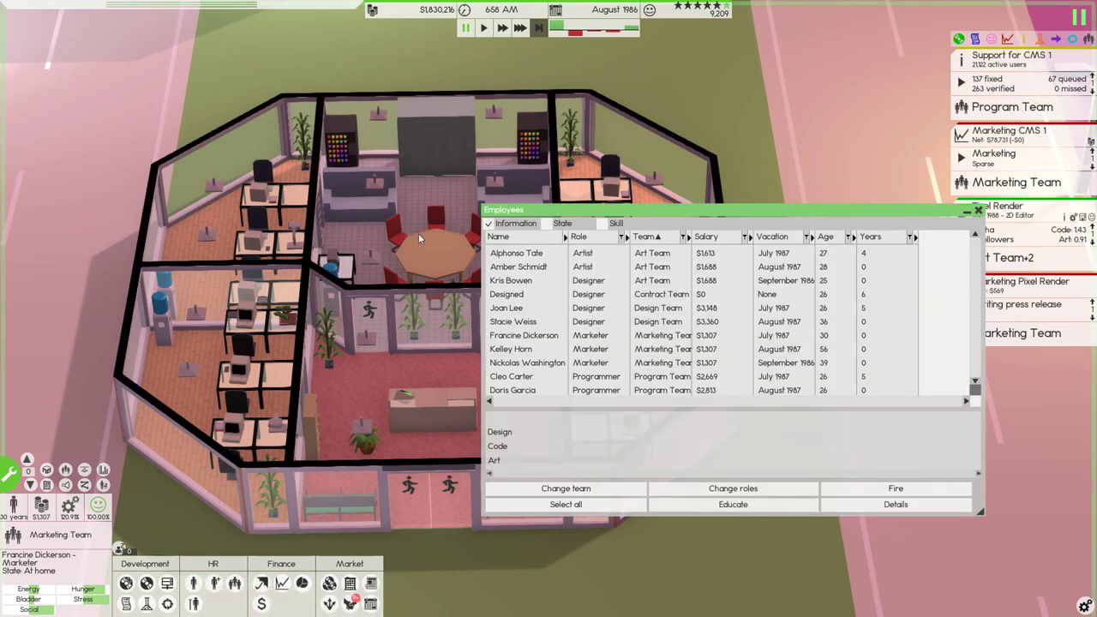
{"action": "left_click", "coordinate": [585, 255]}
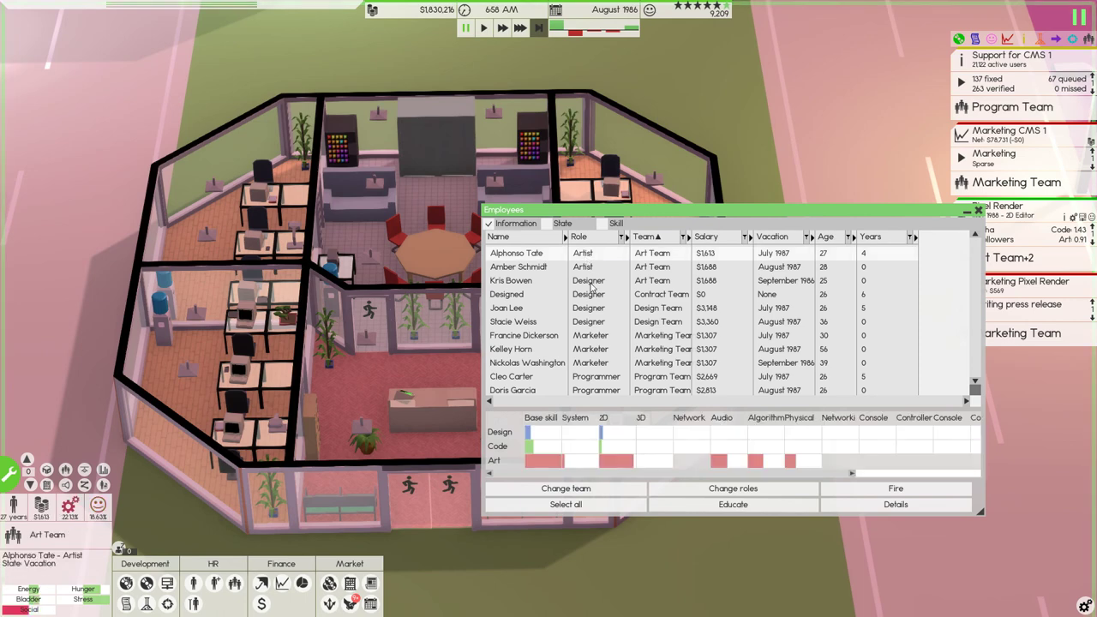
{"action": "left_click", "coordinate": [592, 281]}
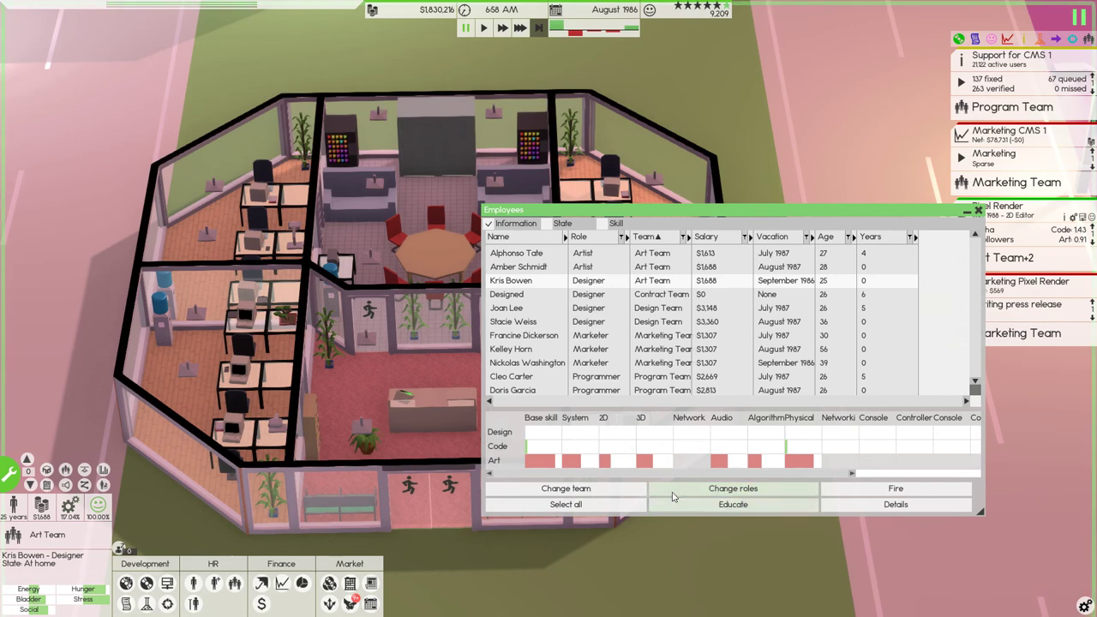
{"action": "left_click", "coordinate": [734, 489]}
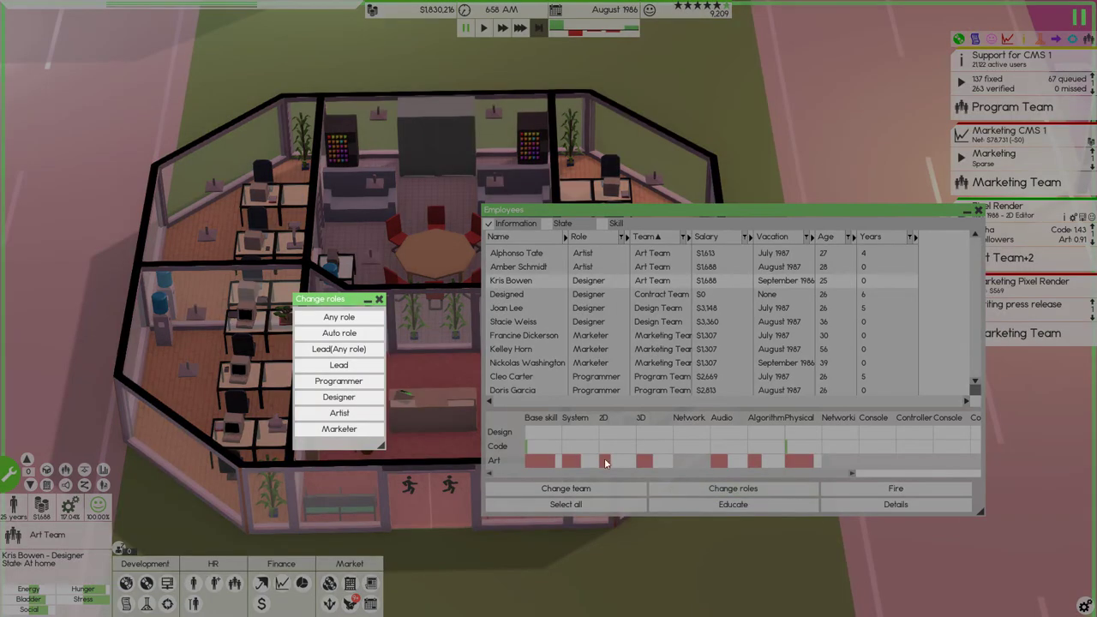
{"action": "left_click", "coordinate": [339, 412]}
{"action": "scroll", "coordinate": [626, 300], "scroll_direction": "down", "scroll_amount": 1}
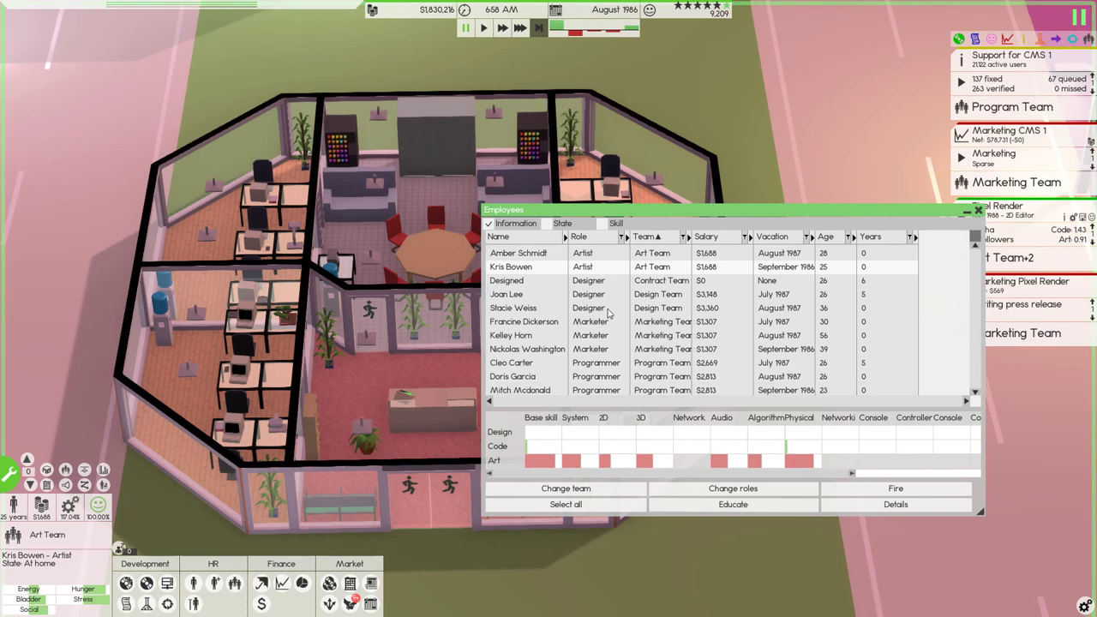
Step: Move the founder from Contract Team to Design Team and close the employee list
{"action": "left_click", "coordinate": [624, 283]}
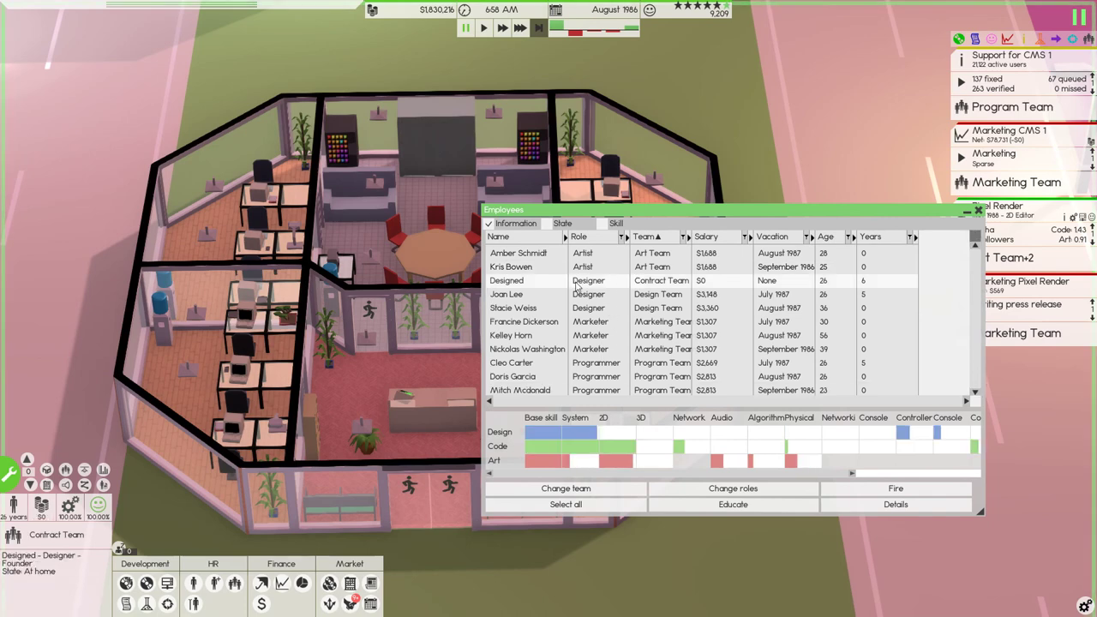
{"action": "left_click", "coordinate": [591, 489]}
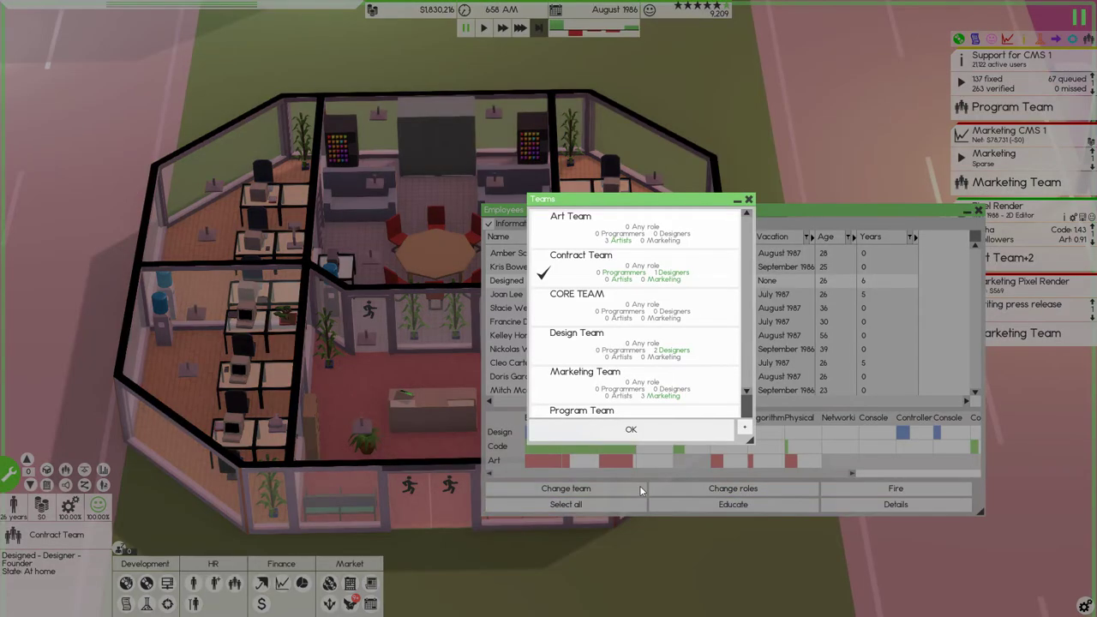
{"action": "left_click", "coordinate": [635, 230]}
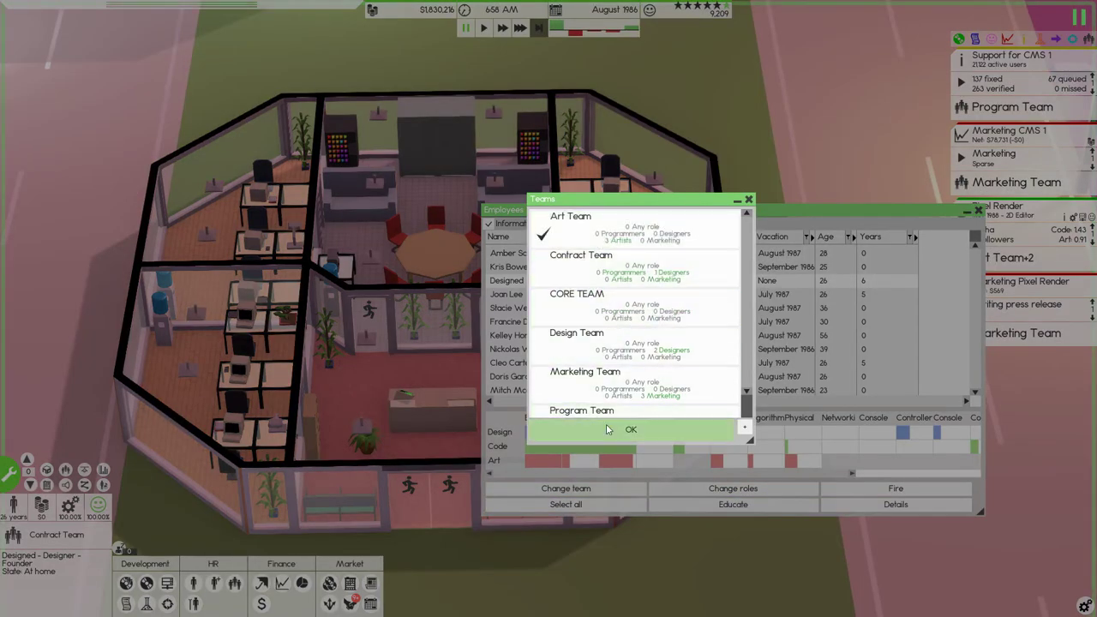
{"action": "left_click", "coordinate": [600, 338]}
{"action": "left_click", "coordinate": [631, 429]}
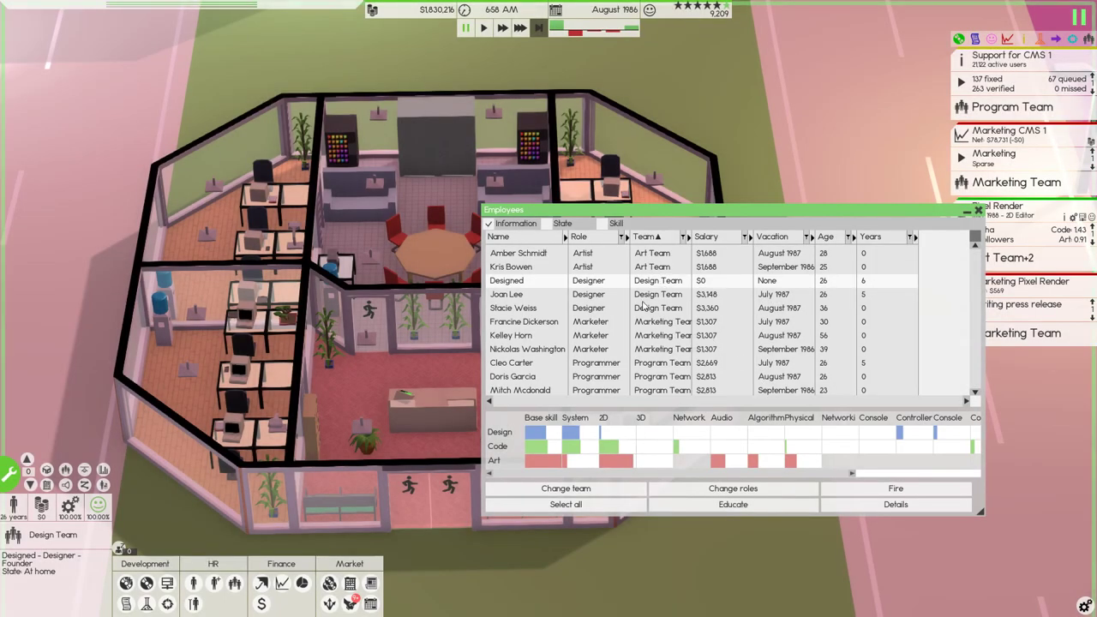
{"action": "scroll", "coordinate": [643, 306], "scroll_direction": "up", "scroll_amount": 1}
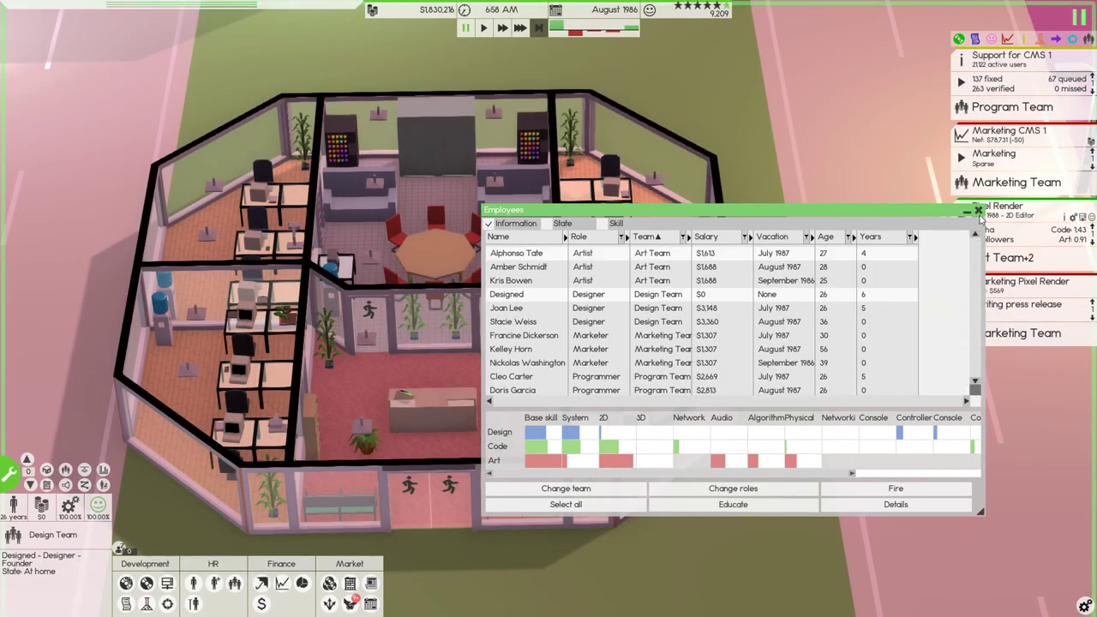
{"action": "left_click", "coordinate": [978, 210]}
{"action": "left_click", "coordinate": [520, 28]}
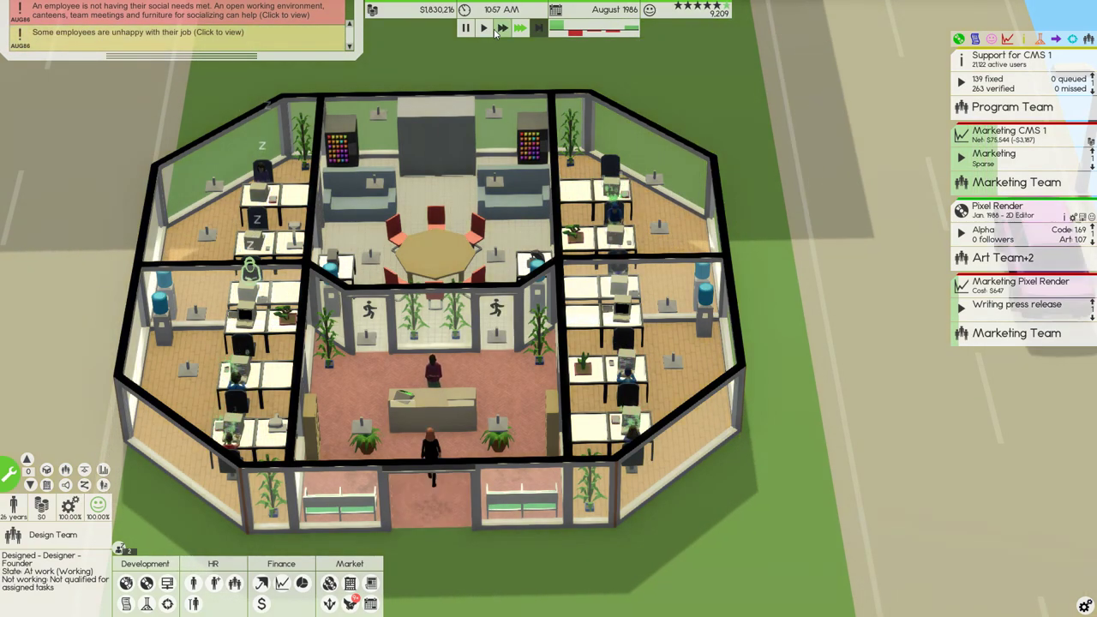
{"action": "left_click", "coordinate": [257, 32]}
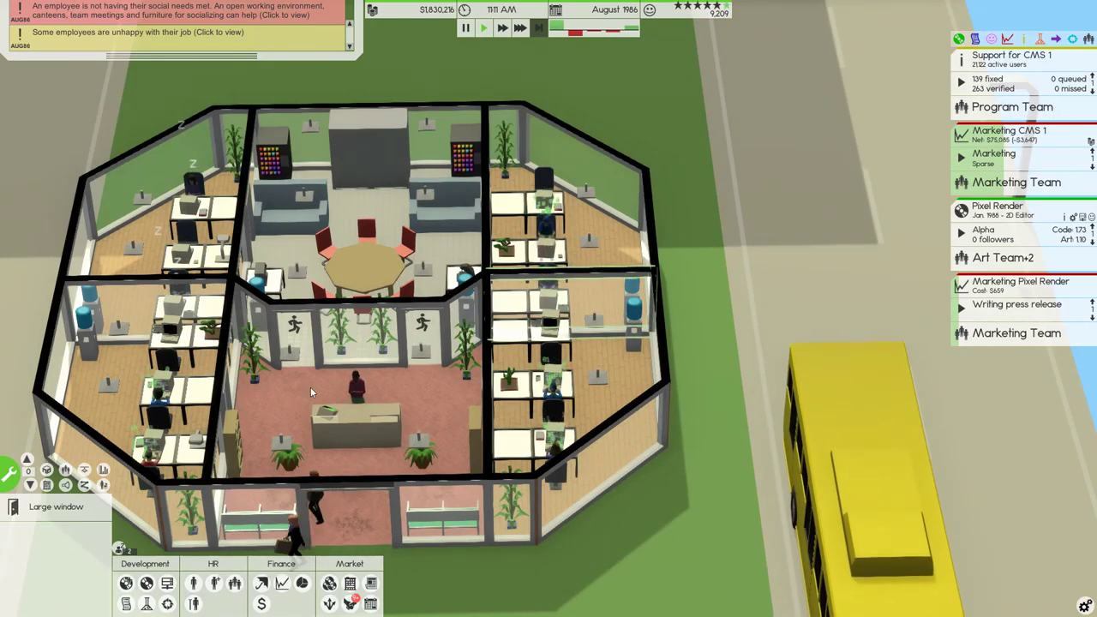
{"action": "left_click", "coordinate": [672, 210]}
{"action": "scroll", "coordinate": [670, 263], "scroll_direction": "up", "scroll_amount": 5}
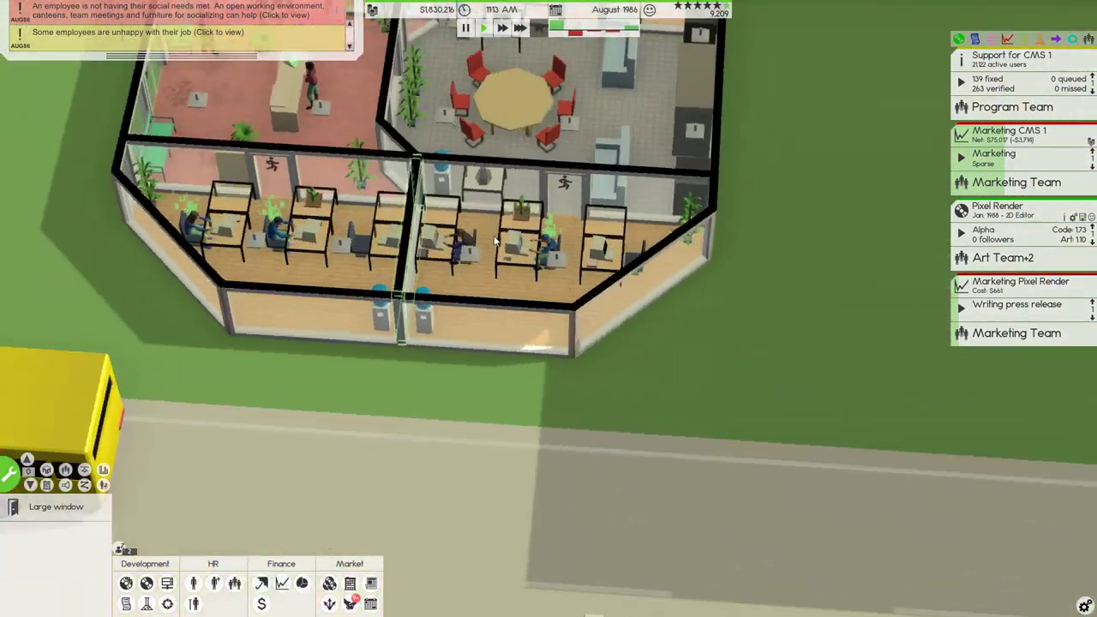
{"action": "scroll", "coordinate": [550, 241], "scroll_direction": "up", "scroll_amount": 3}
{"action": "scroll", "coordinate": [471, 264], "scroll_direction": "up", "scroll_amount": 4}
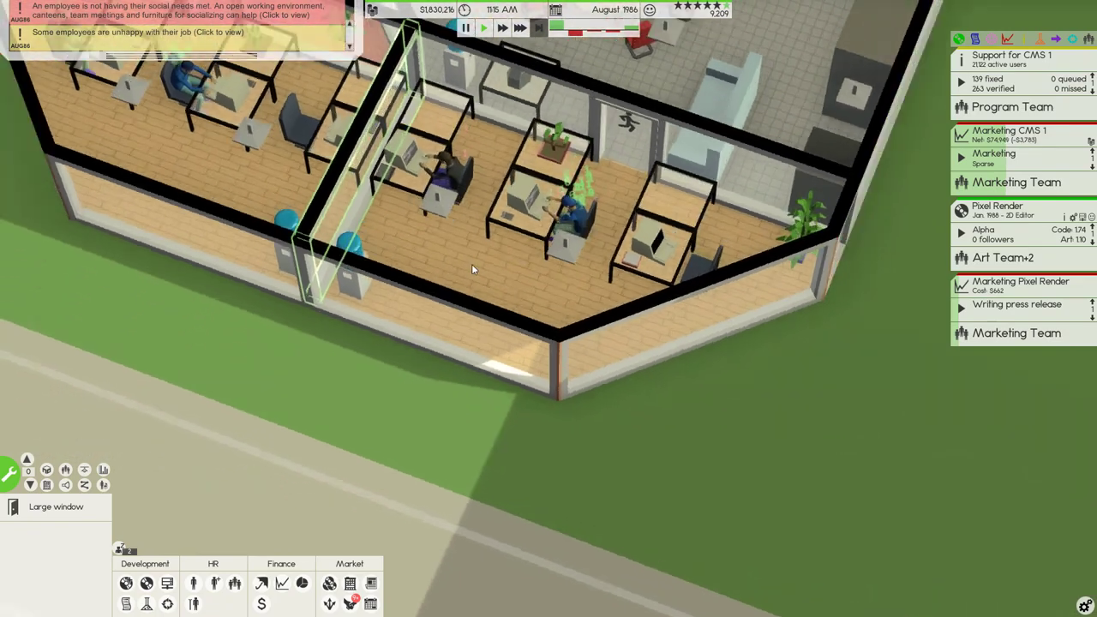
{"action": "scroll", "coordinate": [482, 262], "scroll_direction": "up", "scroll_amount": 2}
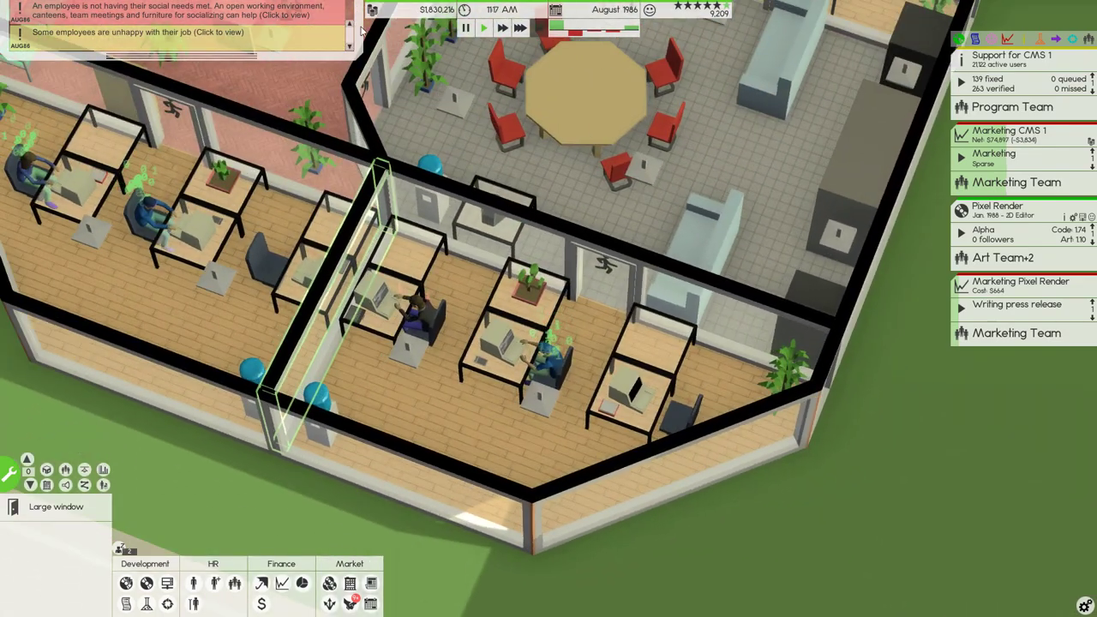
{"action": "scroll", "coordinate": [387, 137], "scroll_direction": "down", "scroll_amount": 4}
{"action": "left_click_drag", "start_coordinate": [493, 257], "coordinate": [493, 156]}
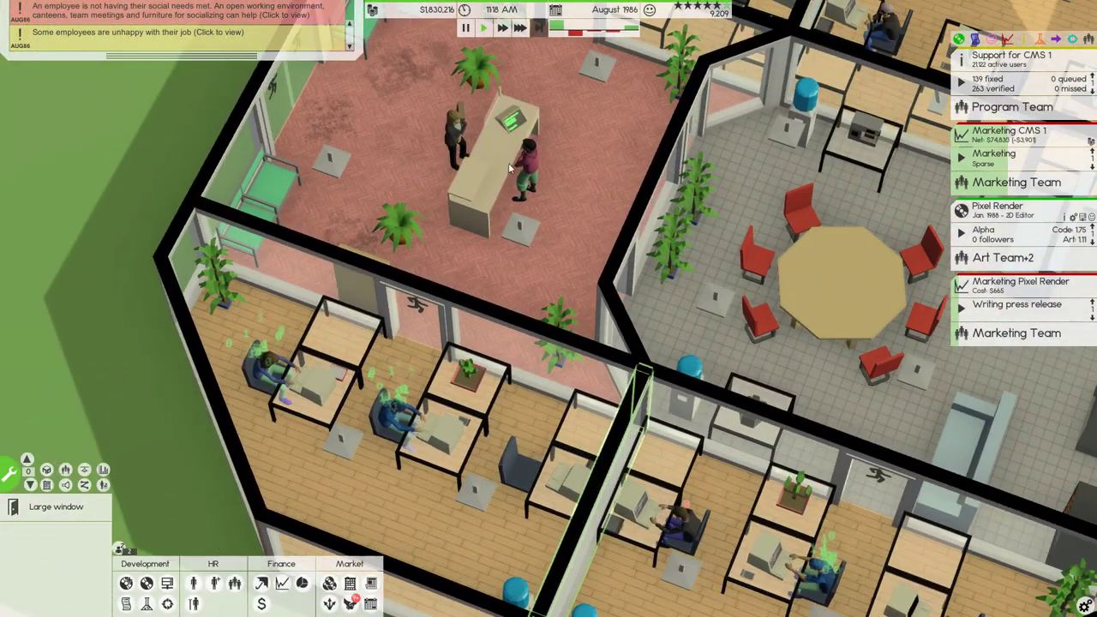
{"action": "scroll", "coordinate": [509, 162], "scroll_direction": "down", "scroll_amount": 3}
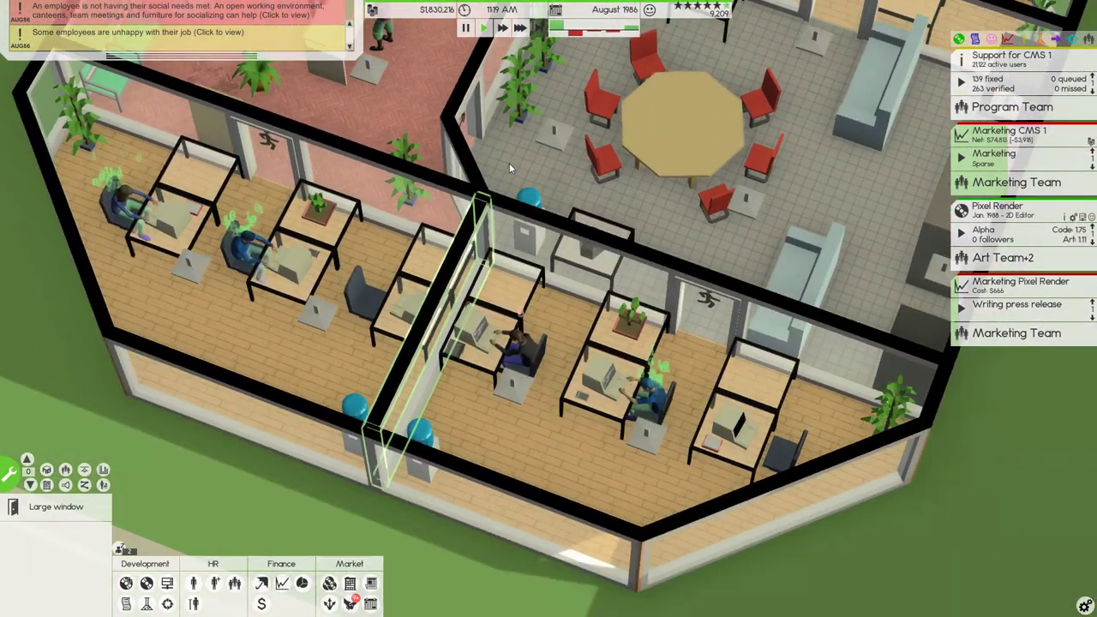
{"action": "scroll", "coordinate": [505, 162], "scroll_direction": "up", "scroll_amount": 1}
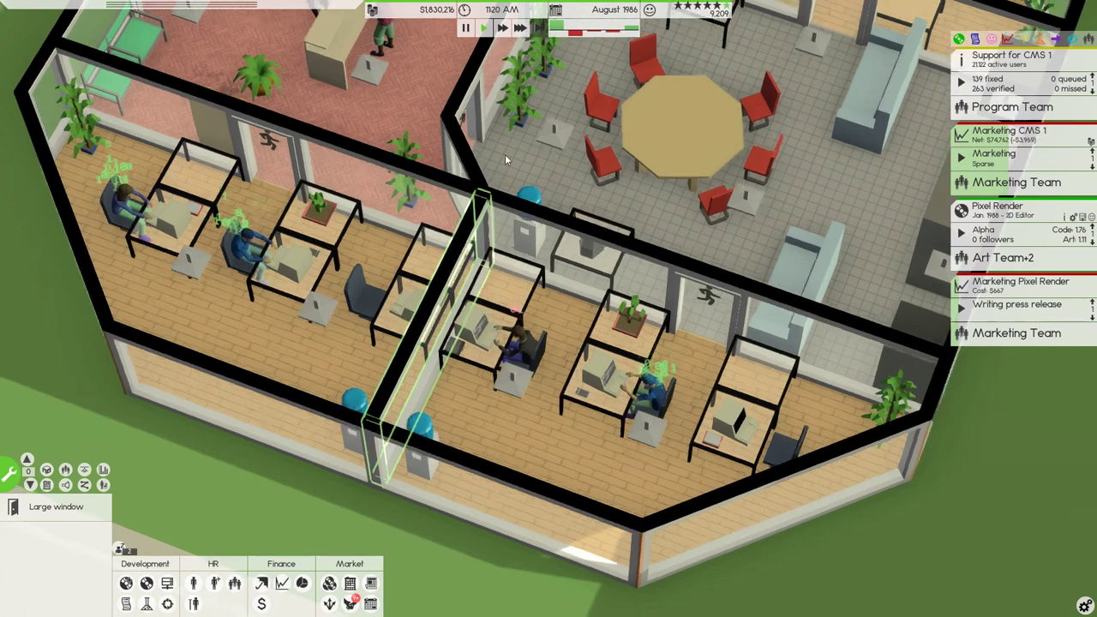
{"action": "scroll", "coordinate": [505, 154], "scroll_direction": "up", "scroll_amount": 1}
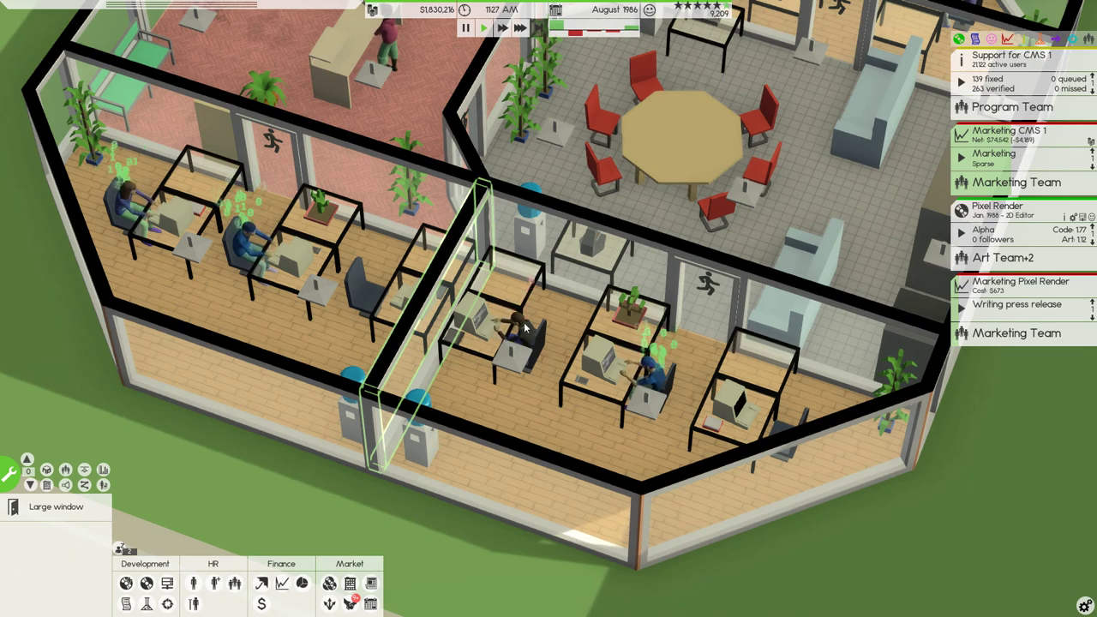
{"action": "scroll", "coordinate": [433, 415], "scroll_direction": "down", "scroll_amount": 2}
{"action": "left_click_drag", "start_coordinate": [523, 202], "coordinate": [469, 223]}
{"action": "scroll", "coordinate": [562, 268], "scroll_direction": "up", "scroll_amount": 2}
{"action": "scroll", "coordinate": [562, 267], "scroll_direction": "down", "scroll_amount": 3}
{"action": "left_click_drag", "start_coordinate": [693, 257], "coordinate": [600, 386]}
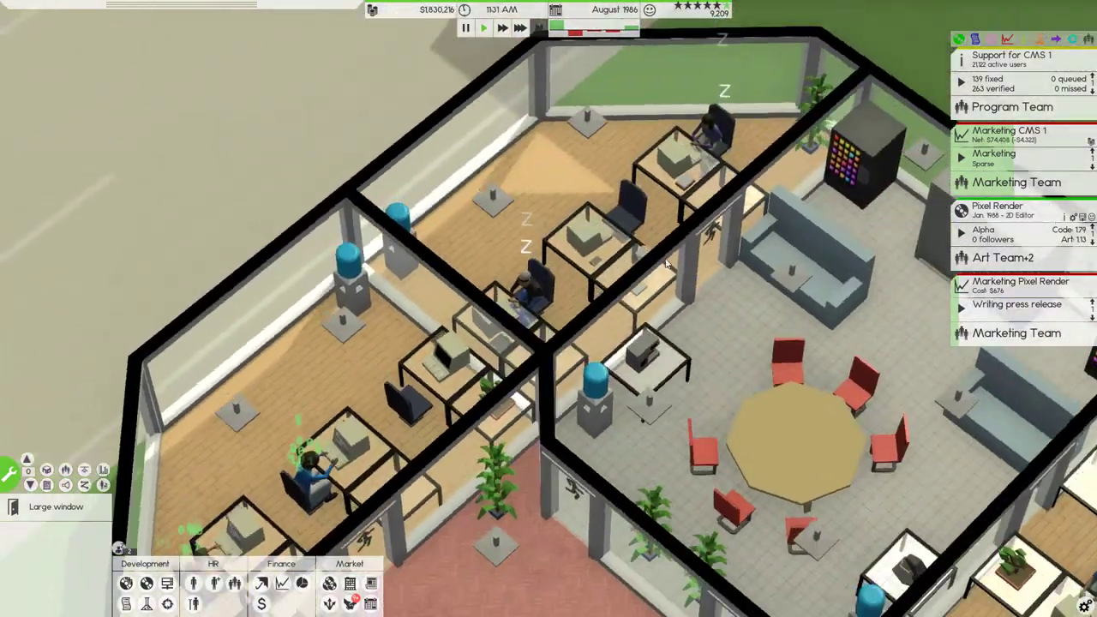
{"action": "scroll", "coordinate": [772, 258], "scroll_direction": "up", "scroll_amount": 2}
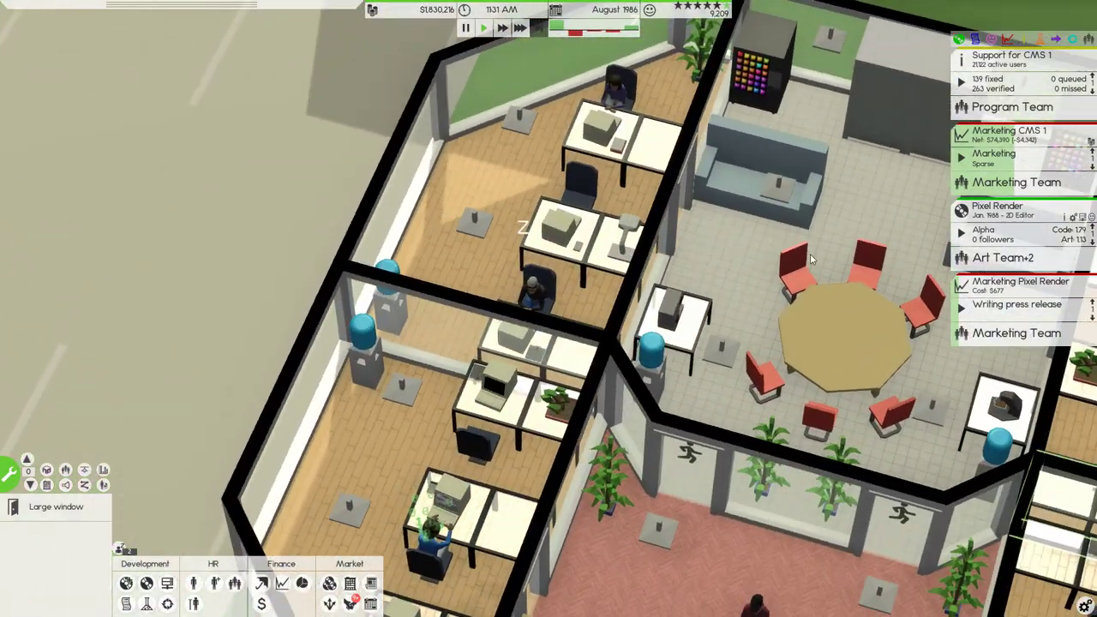
{"action": "scroll", "coordinate": [772, 257], "scroll_direction": "down", "scroll_amount": 2}
{"action": "mouse_move", "coordinate": [728, 258]}
{"action": "left_mouse_down"}
{"action": "mouse_move", "coordinate": [764, 259]}
{"action": "mouse_move", "coordinate": [732, 237]}
{"action": "left_mouse_up"}
{"action": "scroll", "coordinate": [764, 259], "scroll_direction": "up", "scroll_amount": 2}
{"action": "scroll", "coordinate": [766, 263], "scroll_direction": "down", "scroll_amount": 3}
{"action": "scroll", "coordinate": [744, 243], "scroll_direction": "up", "scroll_amount": 2}
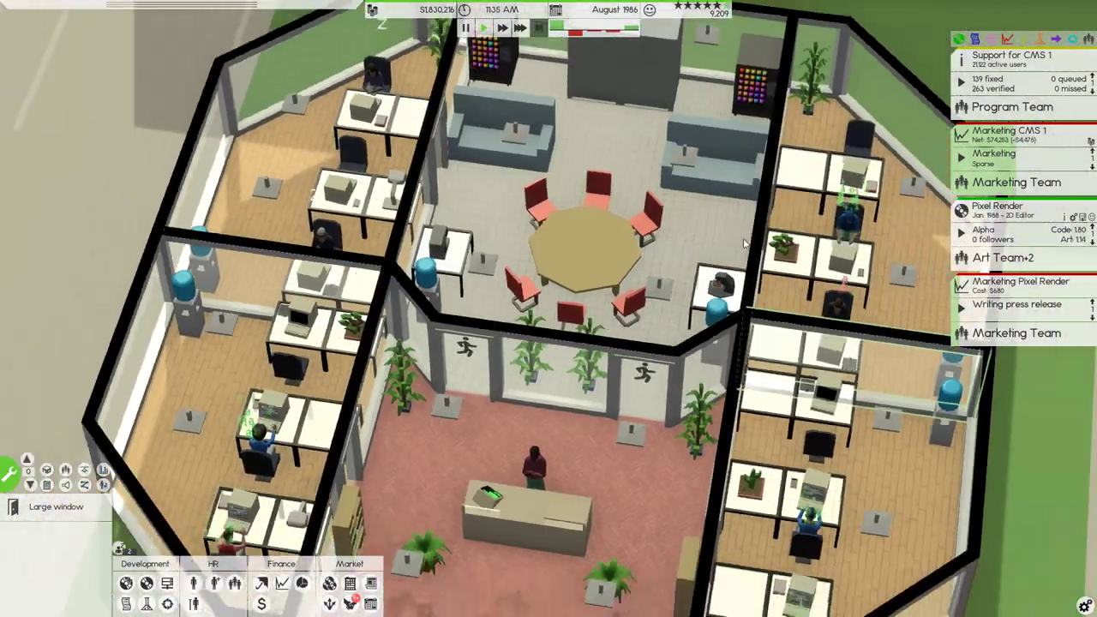
{"action": "scroll", "coordinate": [744, 243], "scroll_direction": "down", "scroll_amount": 3}
{"action": "scroll", "coordinate": [731, 238], "scroll_direction": "up", "scroll_amount": 2}
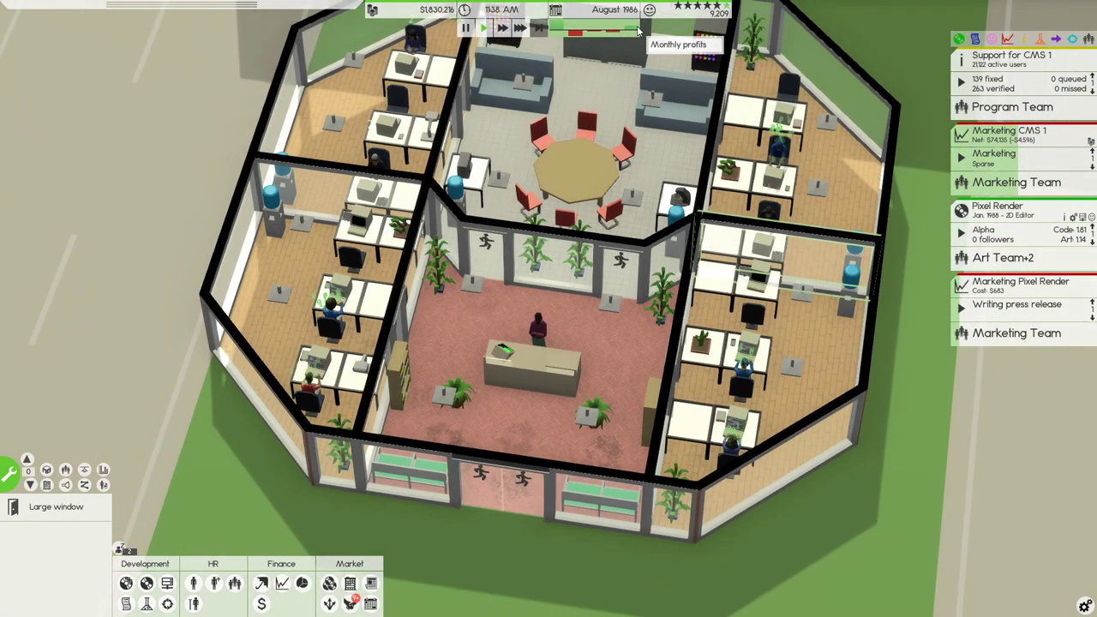
{"action": "left_click", "coordinate": [600, 30]}
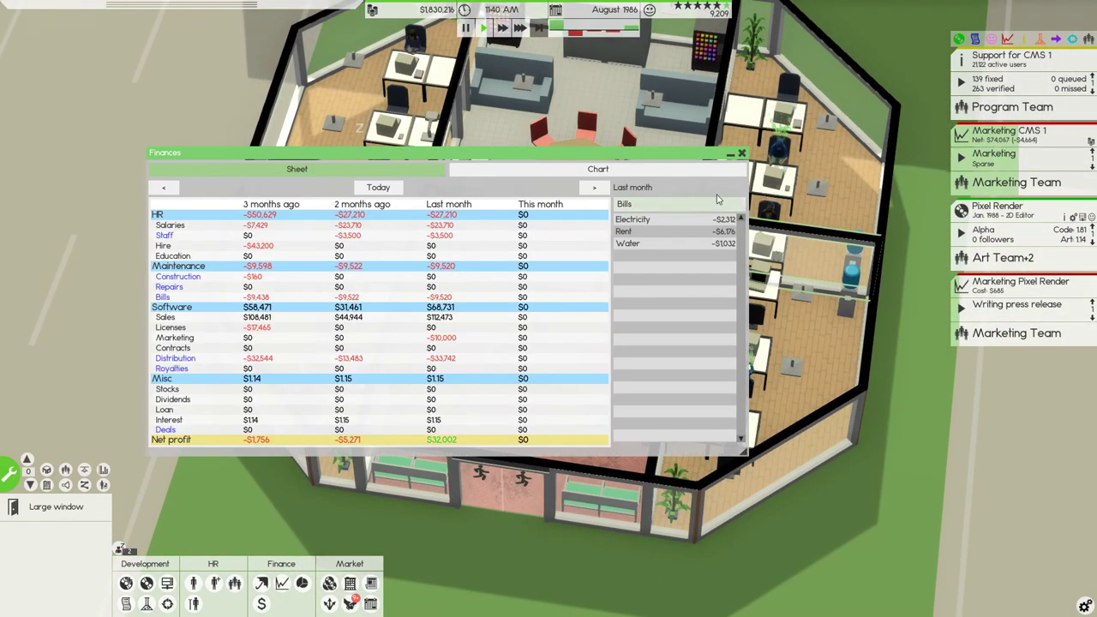
{"action": "left_click", "coordinate": [743, 153]}
{"action": "scroll", "coordinate": [754, 189], "scroll_direction": "down", "scroll_amount": 3}
{"action": "scroll", "coordinate": [770, 182], "scroll_direction": "up", "scroll_amount": 3}
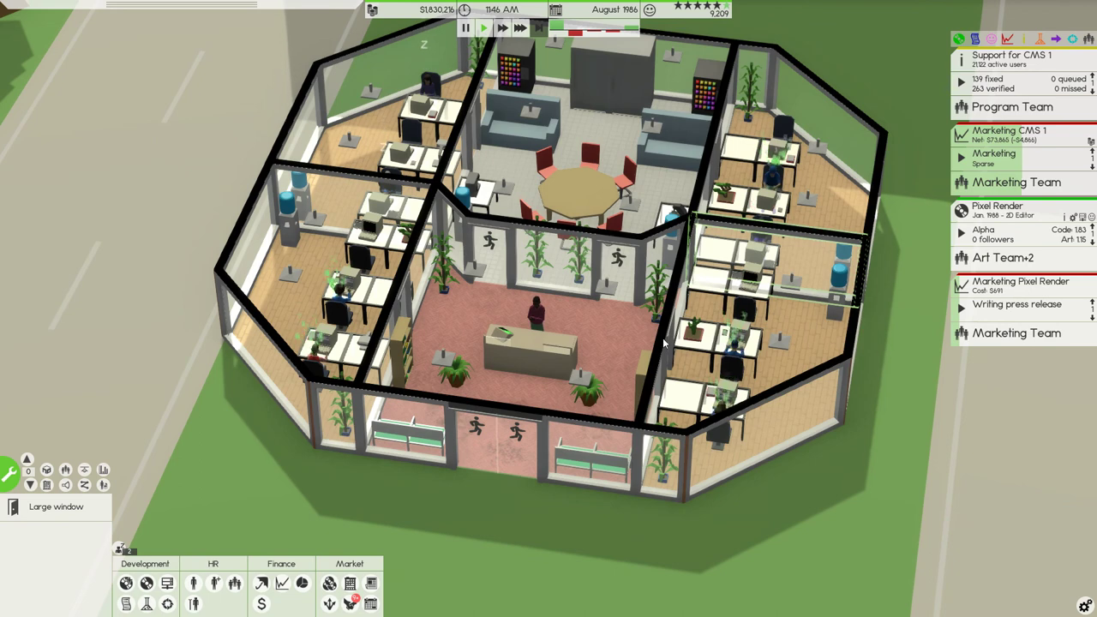
{"action": "left_click", "coordinate": [350, 584]}
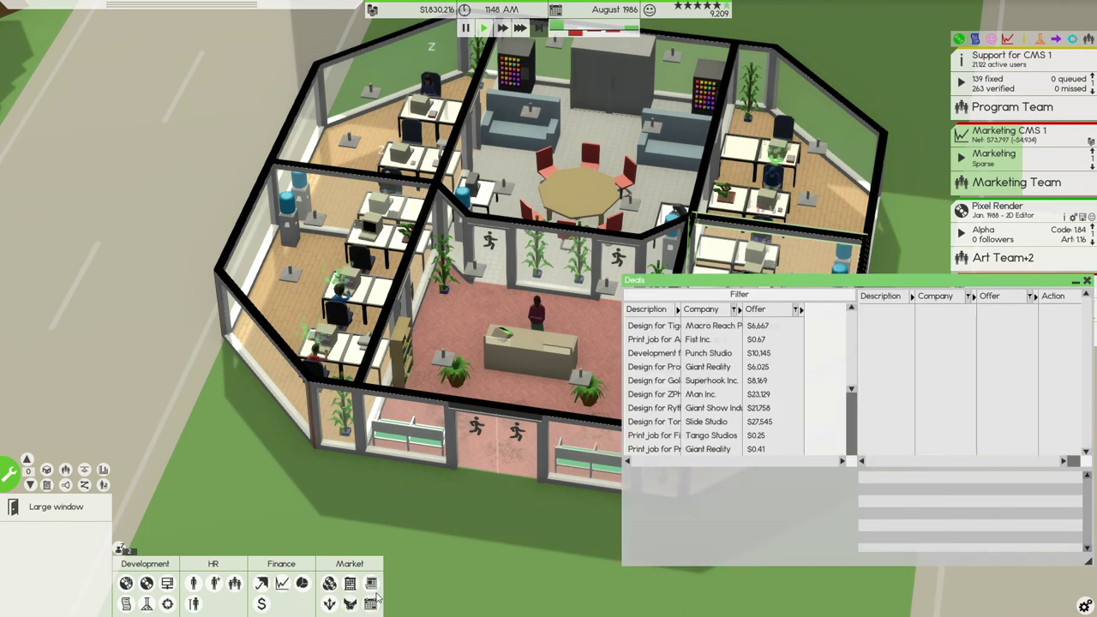
{"action": "left_click_drag", "start_coordinate": [891, 282], "coordinate": [746, 313]}
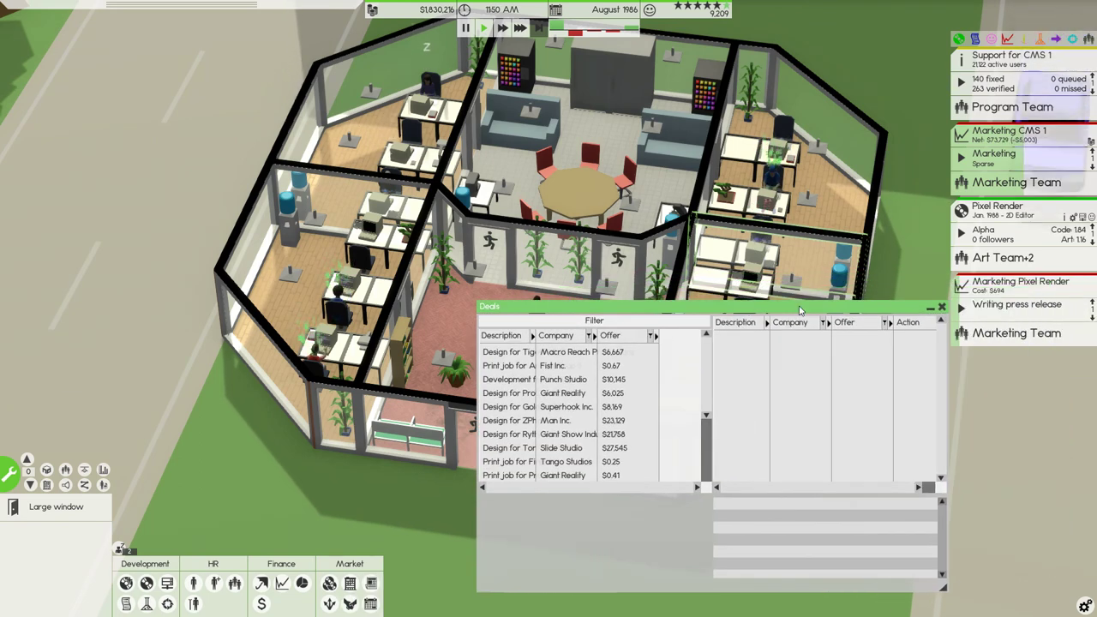
{"action": "key", "text": "Escape"}
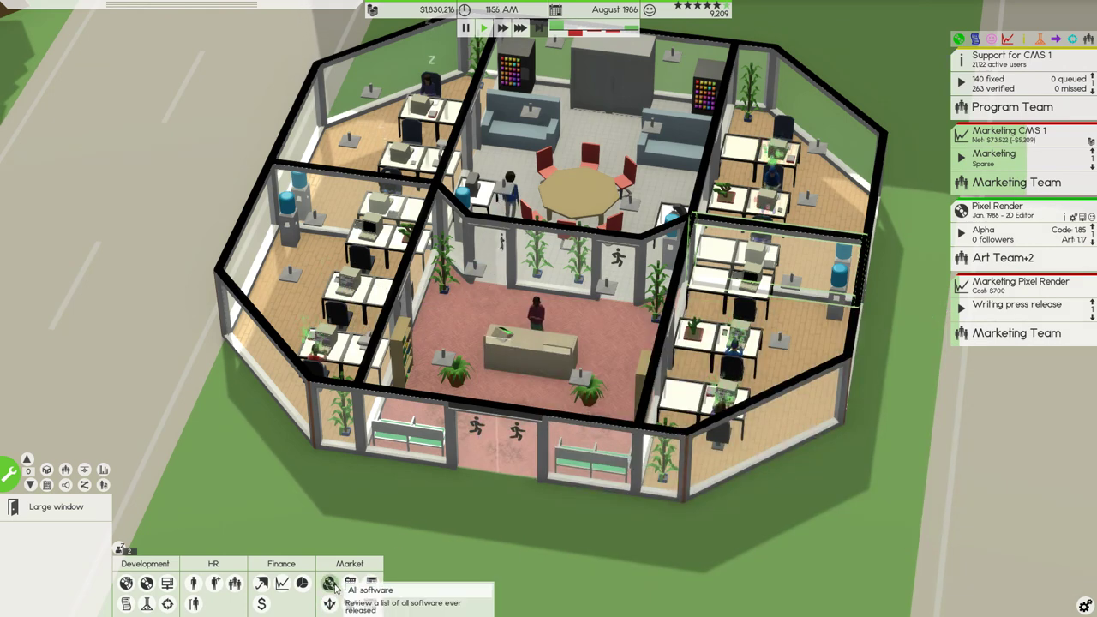
{"action": "left_click", "coordinate": [283, 584]}
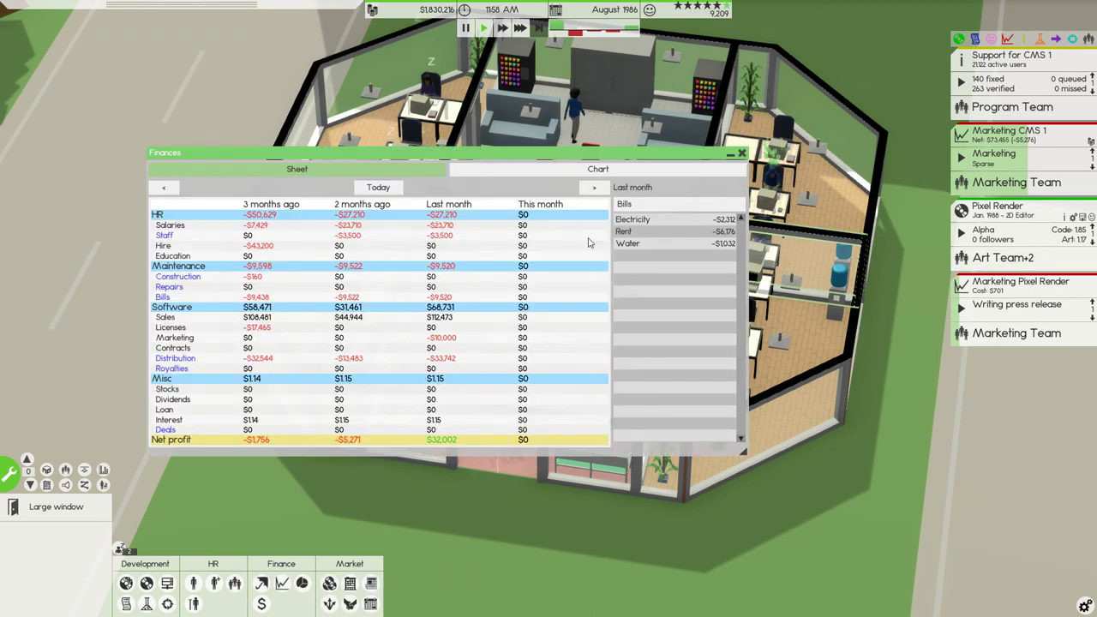
{"action": "left_click", "coordinate": [742, 153]}
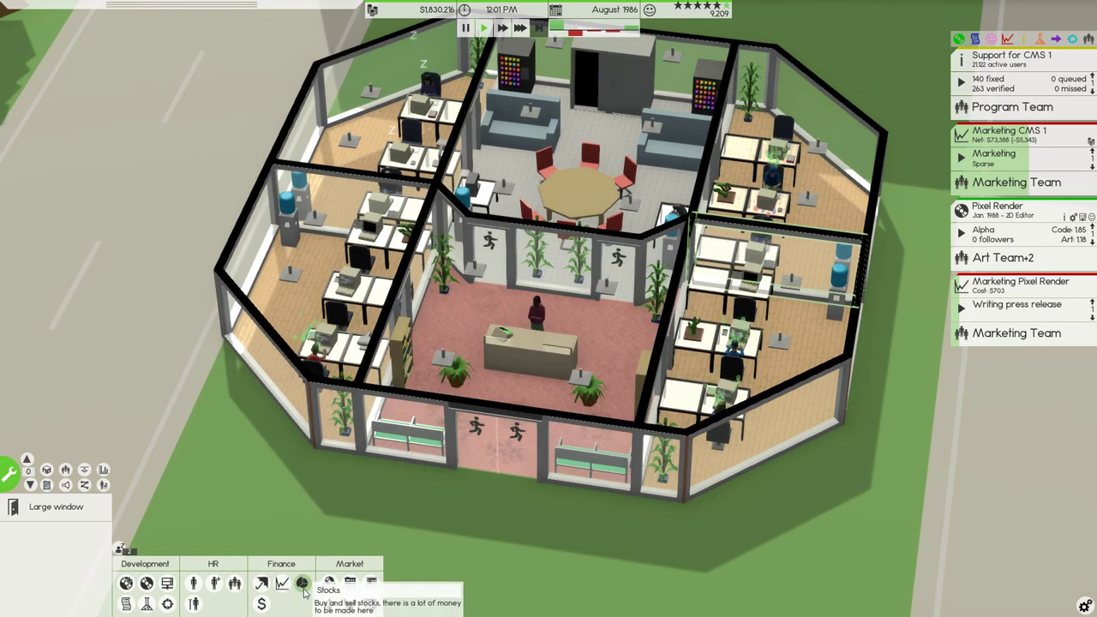
Step: Buy another block of Redesigned Studios stock, leaving funds around $1.02 million
{"action": "left_click", "coordinate": [302, 584]}
{"action": "mouse_move", "coordinate": [433, 320]}
{"action": "left_mouse_down"}
{"action": "mouse_move", "coordinate": [546, 298]}
{"action": "mouse_move", "coordinate": [702, 240]}
{"action": "left_mouse_up"}
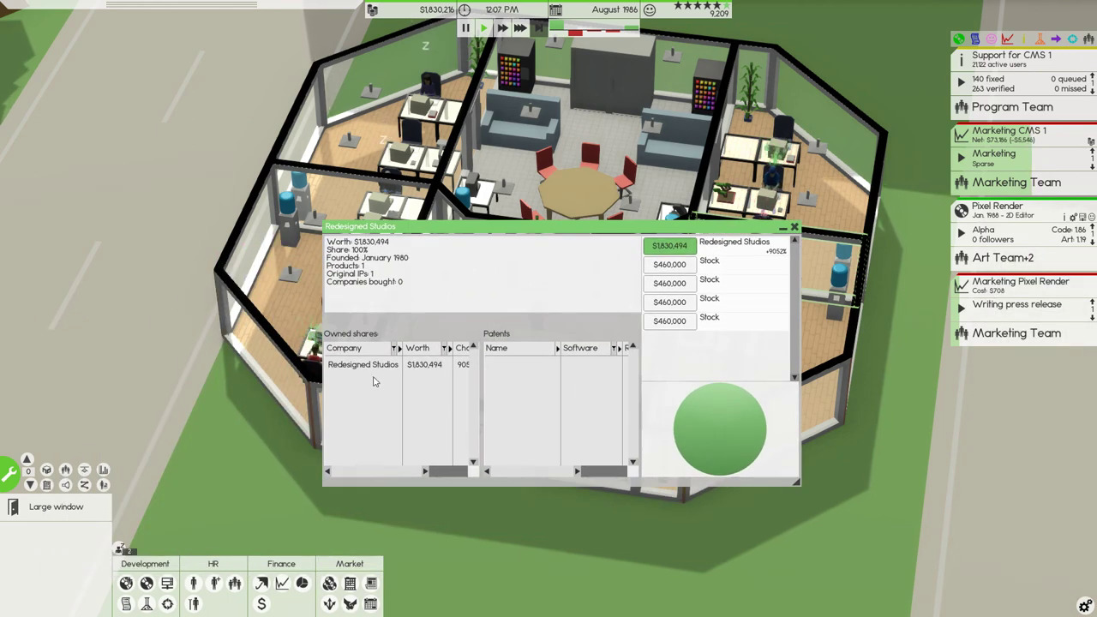
{"action": "left_click", "coordinate": [669, 264]}
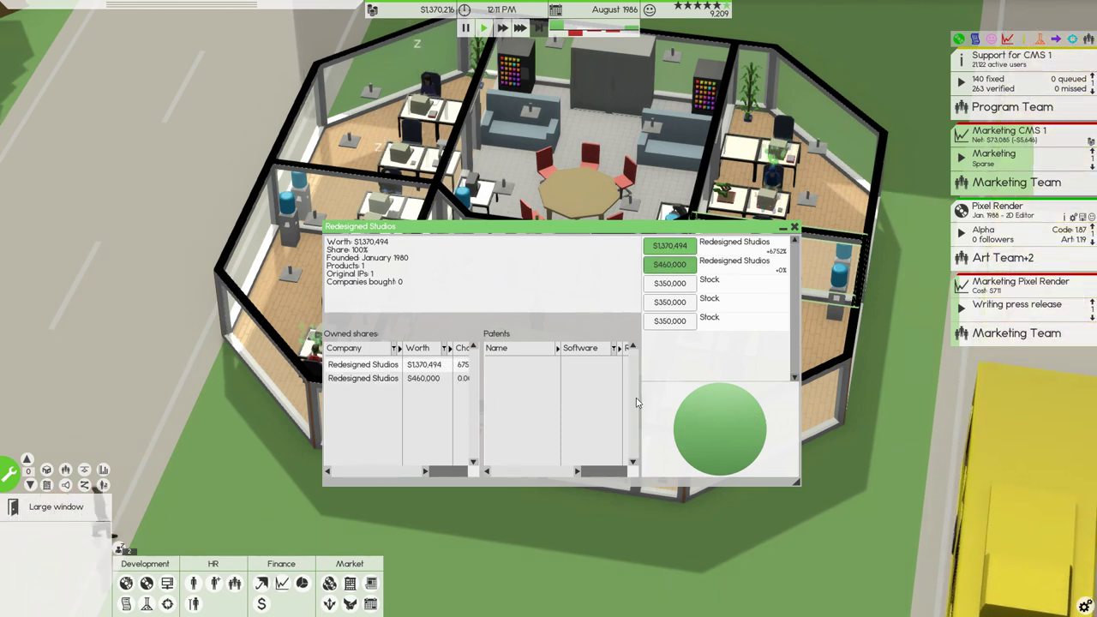
{"action": "mouse_move", "coordinate": [527, 229]}
{"action": "left_mouse_down"}
{"action": "mouse_move", "coordinate": [503, 255]}
{"action": "mouse_move", "coordinate": [521, 261]}
{"action": "left_mouse_up"}
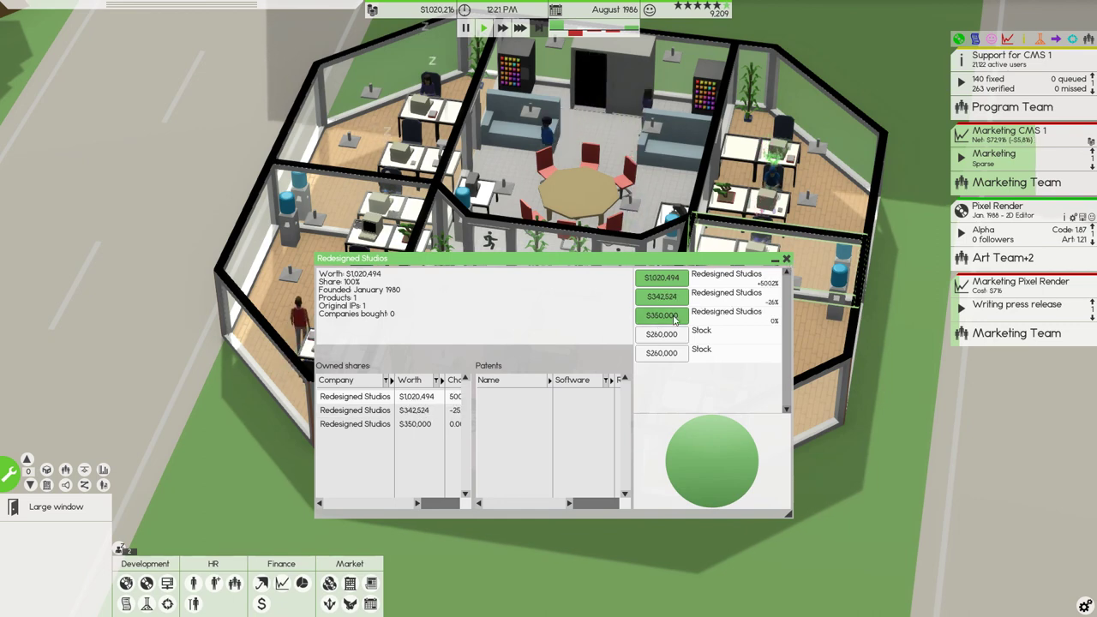
{"action": "left_click", "coordinate": [787, 259]}
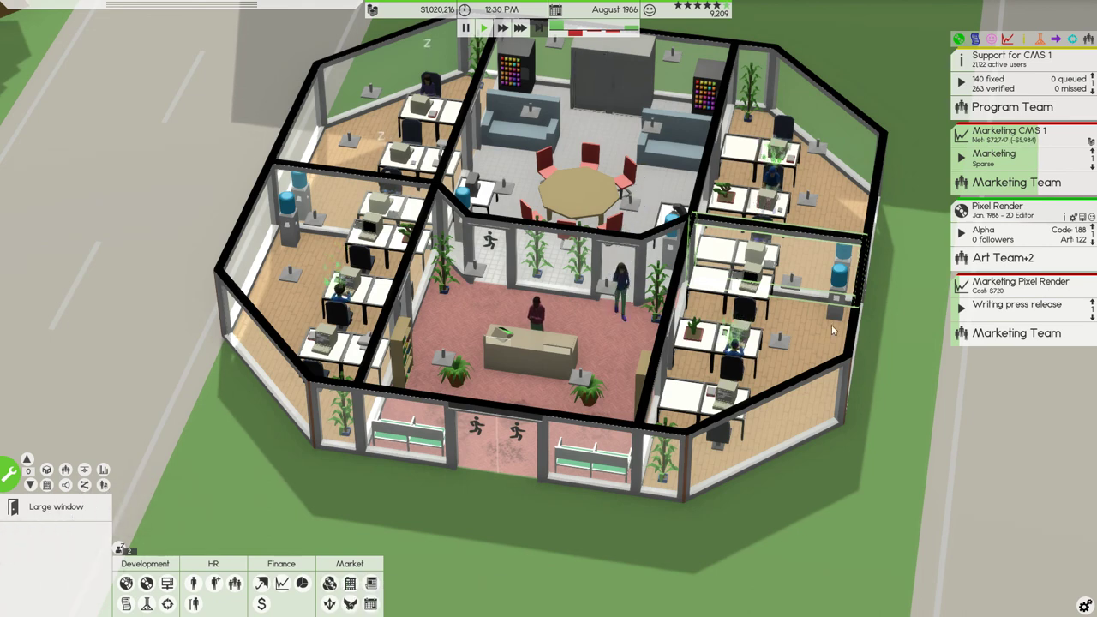
{"action": "left_click", "coordinate": [1017, 307]}
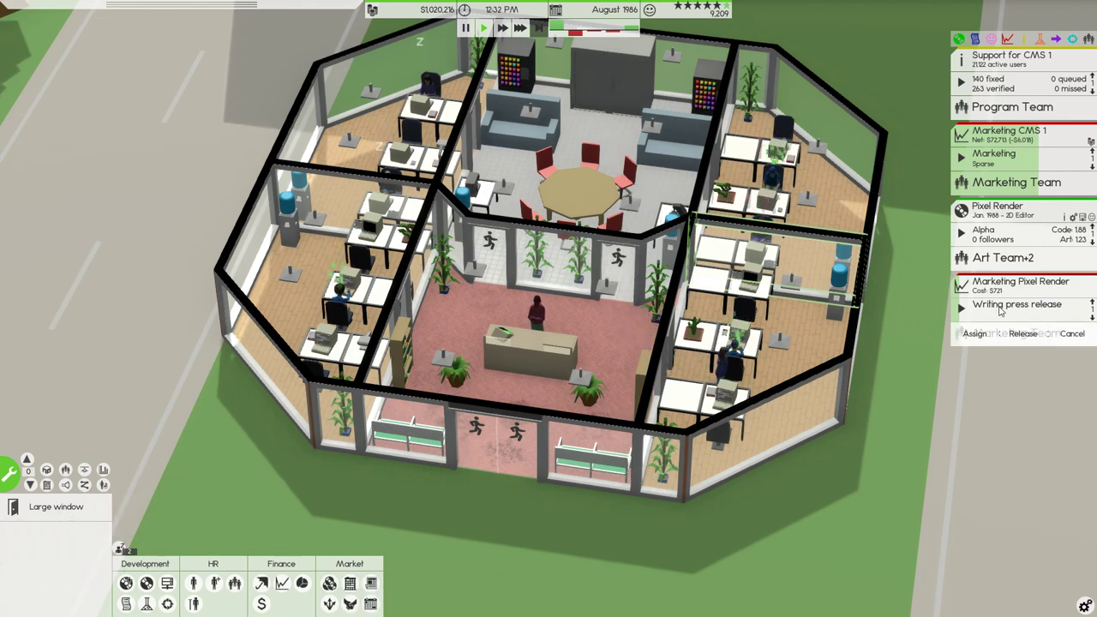
{"action": "left_click", "coordinate": [1020, 157]}
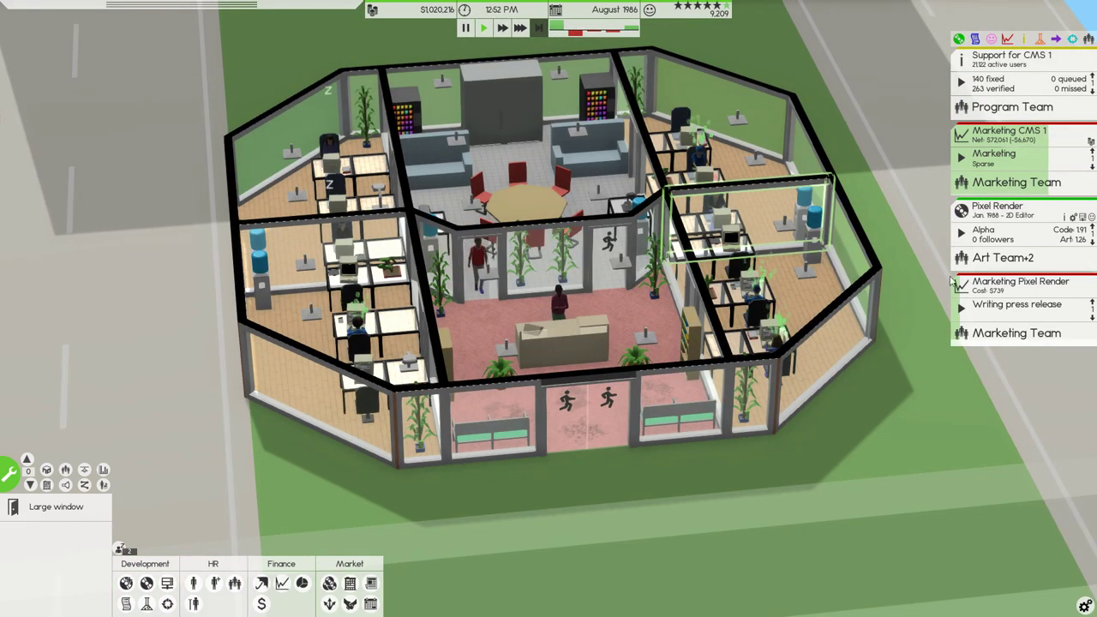
{"action": "left_click", "coordinate": [1014, 234]}
{"action": "left_click", "coordinate": [869, 189]}
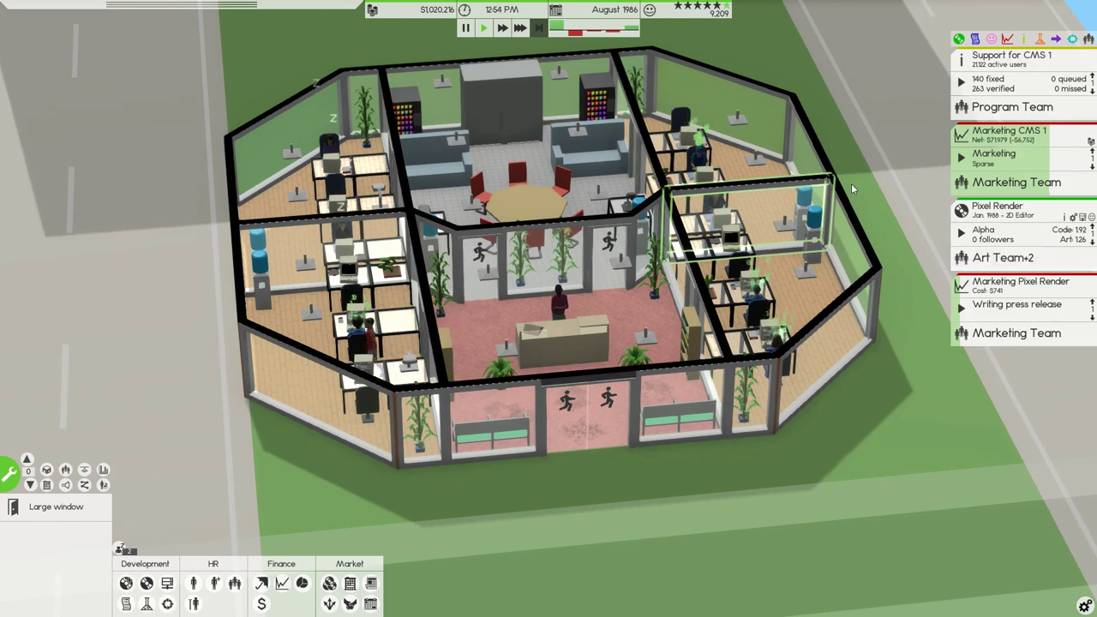
{"action": "left_click_drag", "start_coordinate": [851, 183], "coordinate": [798, 197]}
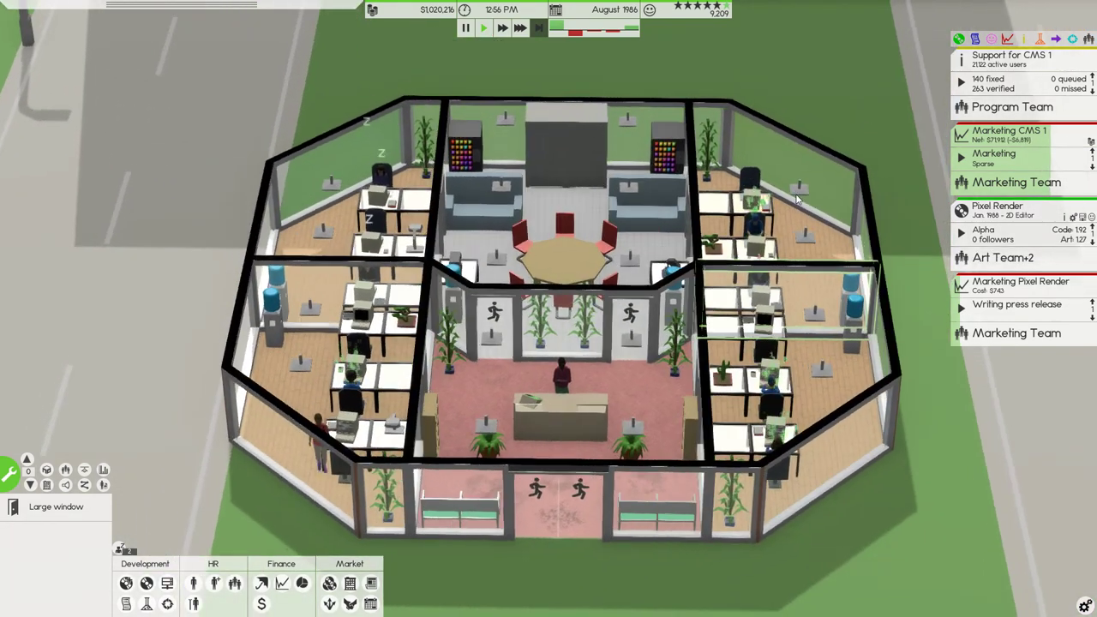
{"action": "left_click_drag", "start_coordinate": [798, 199], "coordinate": [827, 170]}
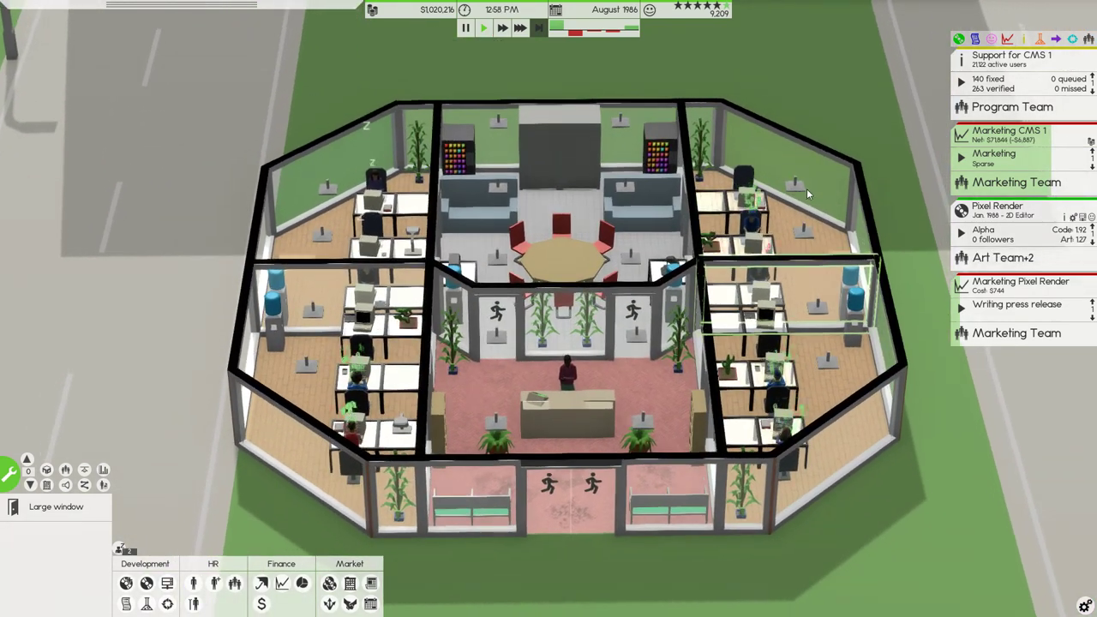